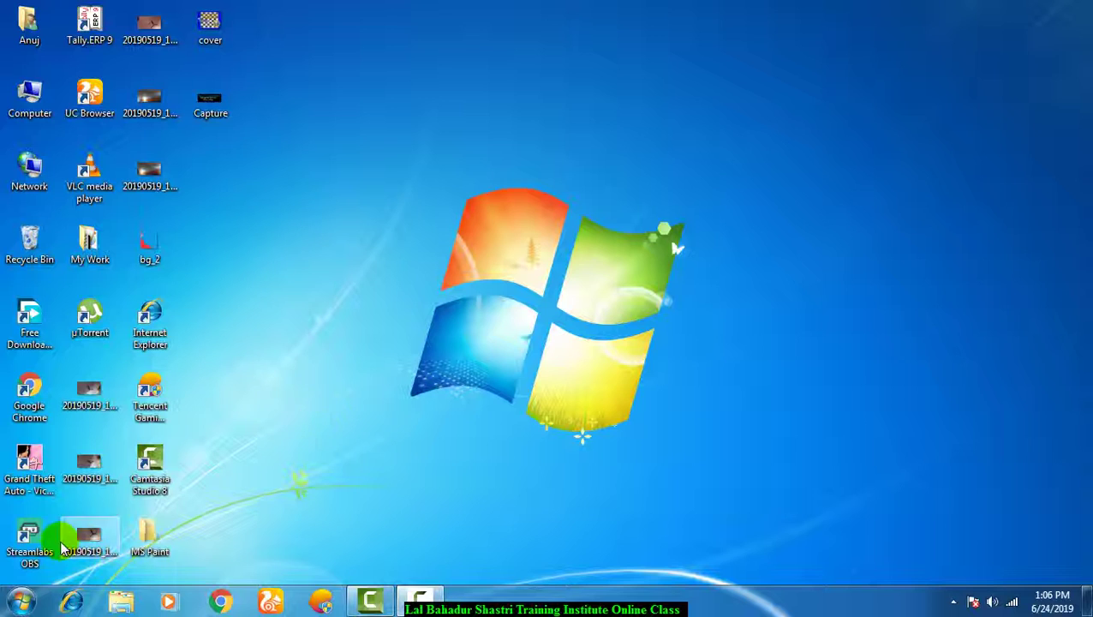
- Launch Microsoft Office Excel 2007 from the Start menu's Microsoft Office folder
{"action": "left_click", "coordinate": [21, 601]}
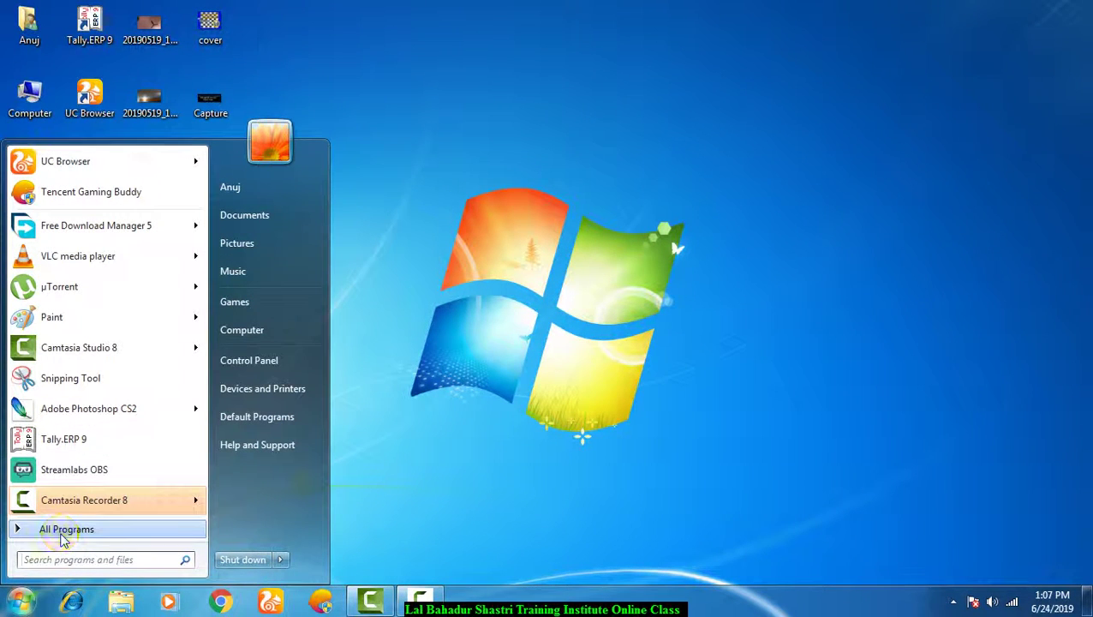
{"action": "left_click", "coordinate": [62, 531]}
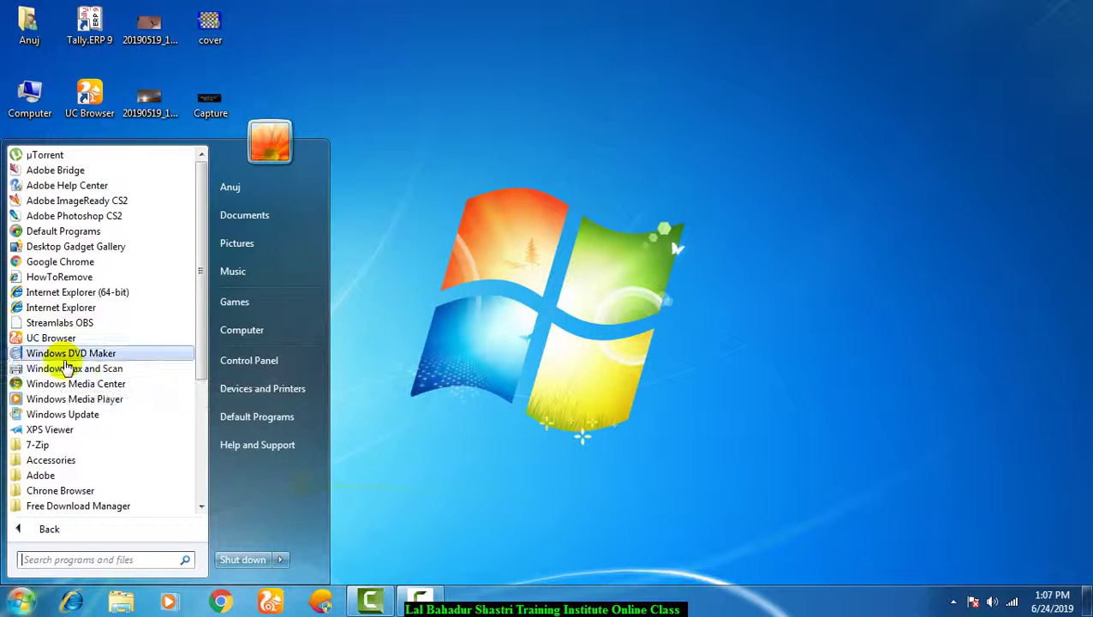
{"action": "scroll", "coordinate": [81, 492], "scroll_direction": "down", "scroll_amount": 3}
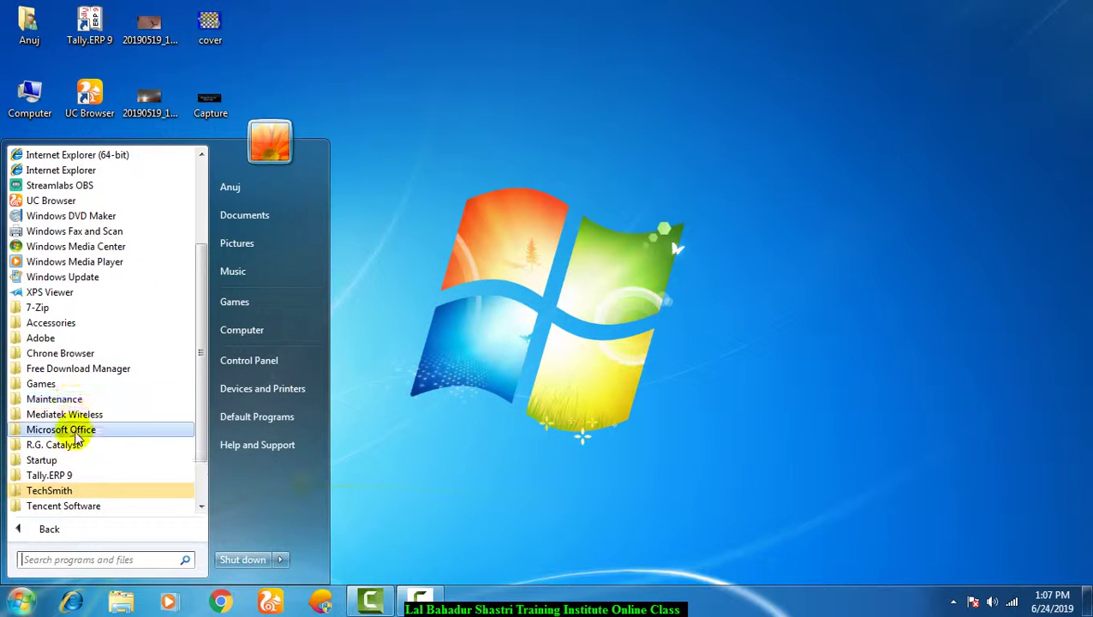
{"action": "left_click", "coordinate": [64, 429]}
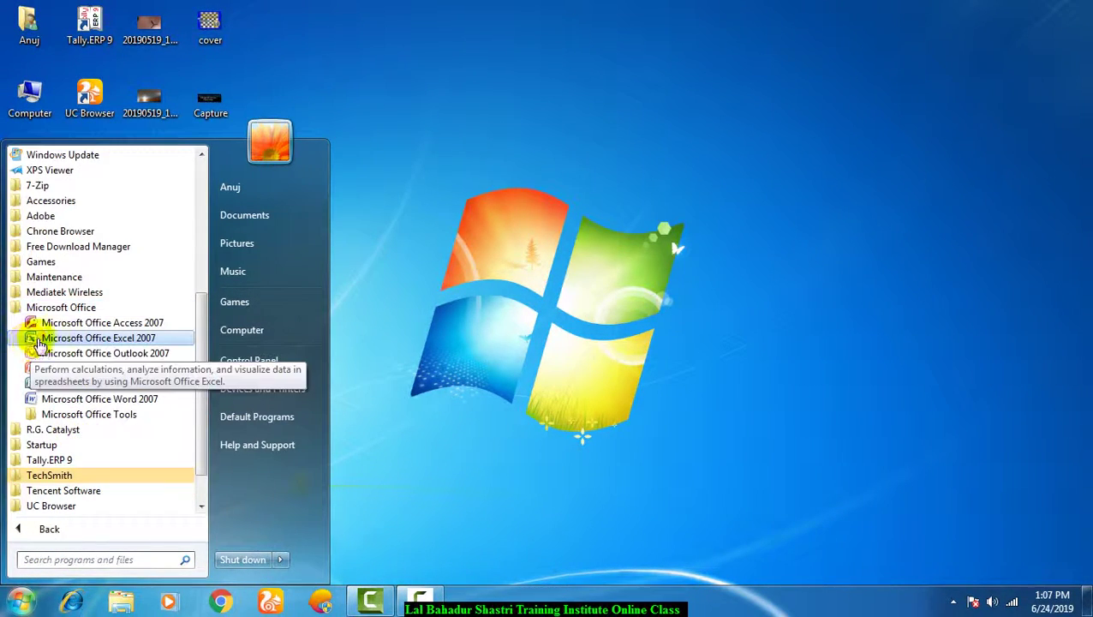
{"action": "left_click", "coordinate": [90, 339]}
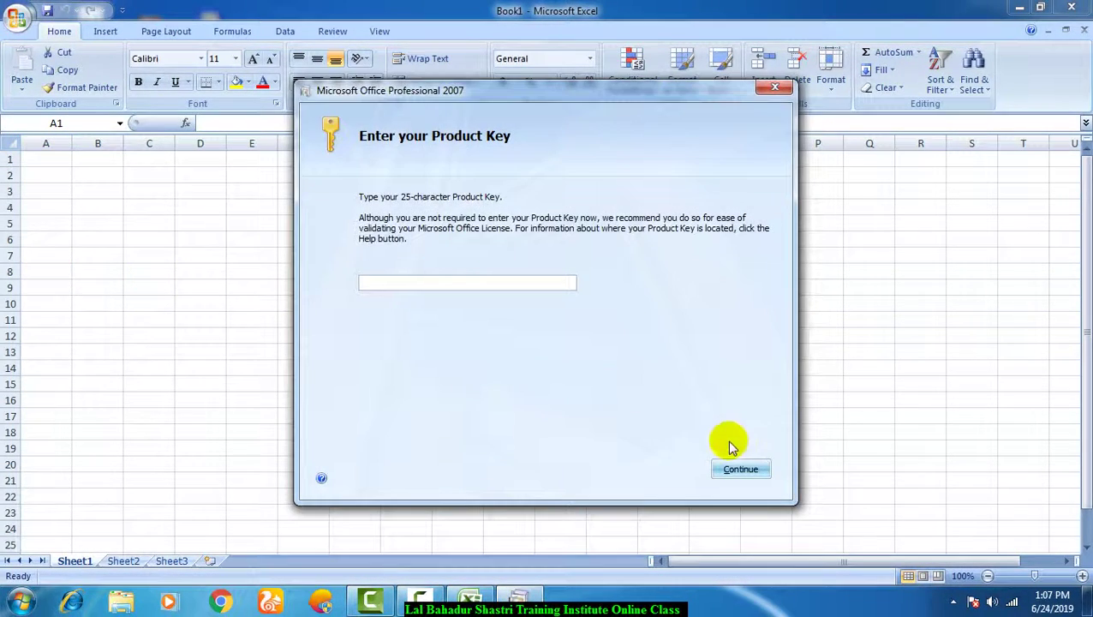
- Skip the product key prompt twice without entering a key, confirming Yes
{"action": "left_click", "coordinate": [732, 473]}
{"action": "left_click", "coordinate": [623, 366]}
{"action": "left_click", "coordinate": [733, 473]}
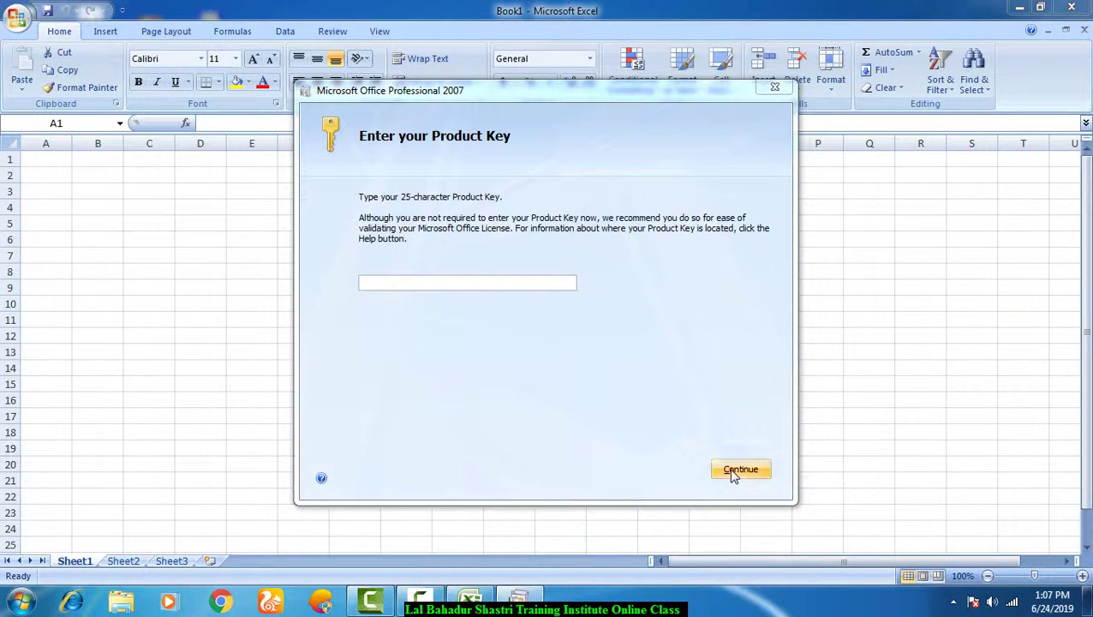
{"action": "left_click", "coordinate": [621, 366]}
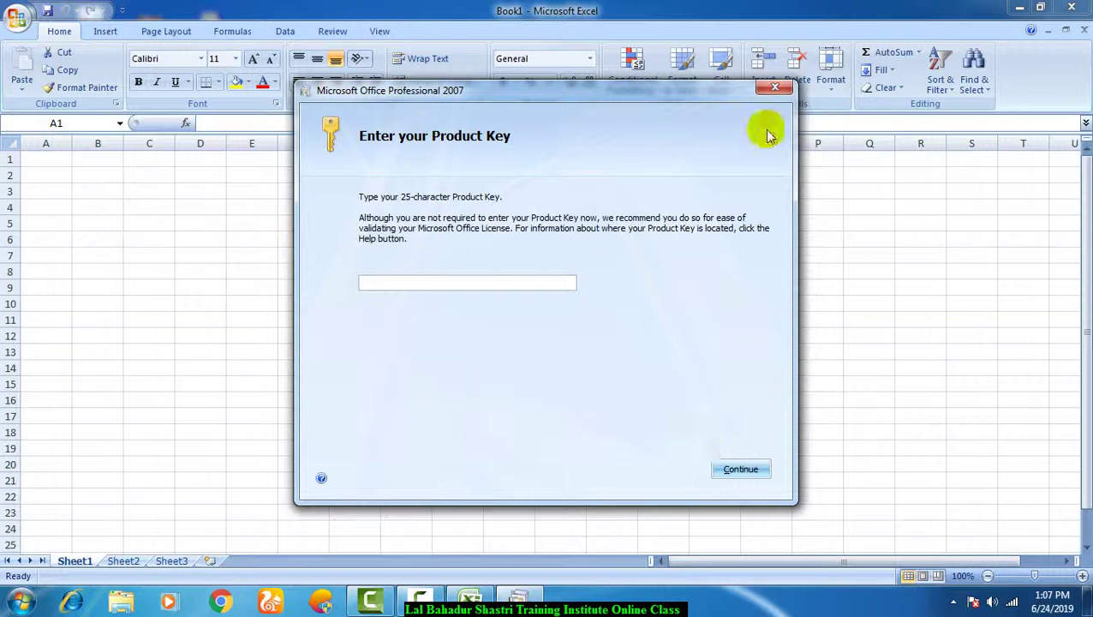
- Cancel the Office setup dialog, dismiss the notice and select cell A6
{"action": "left_click", "coordinate": [774, 87]}
{"action": "left_click", "coordinate": [533, 350]}
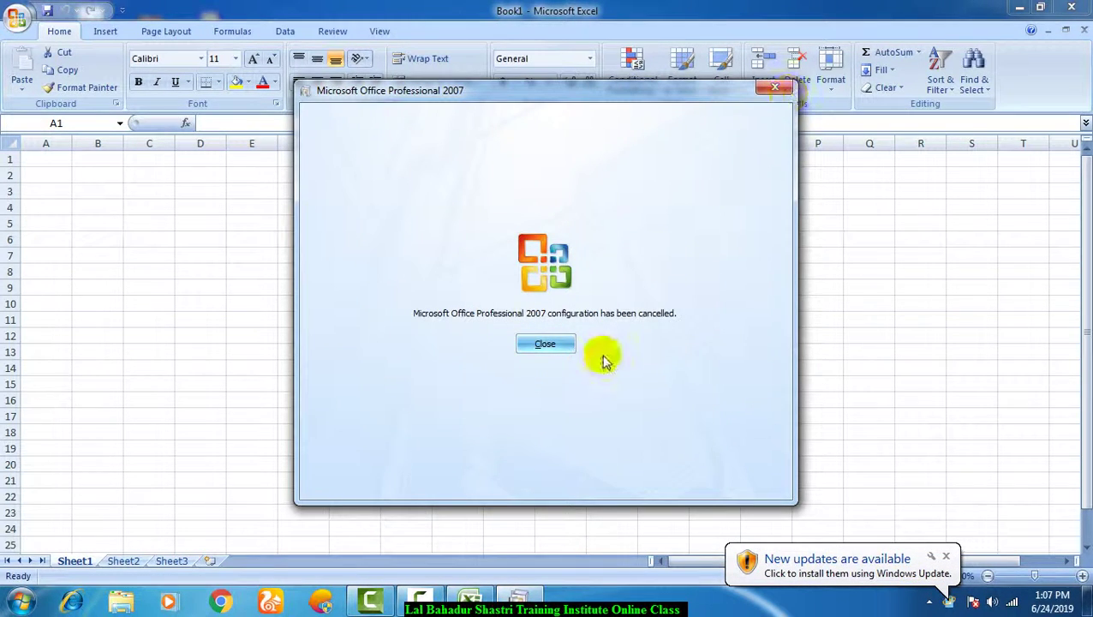
{"action": "left_click", "coordinate": [541, 343]}
{"action": "left_click", "coordinate": [94, 255]}
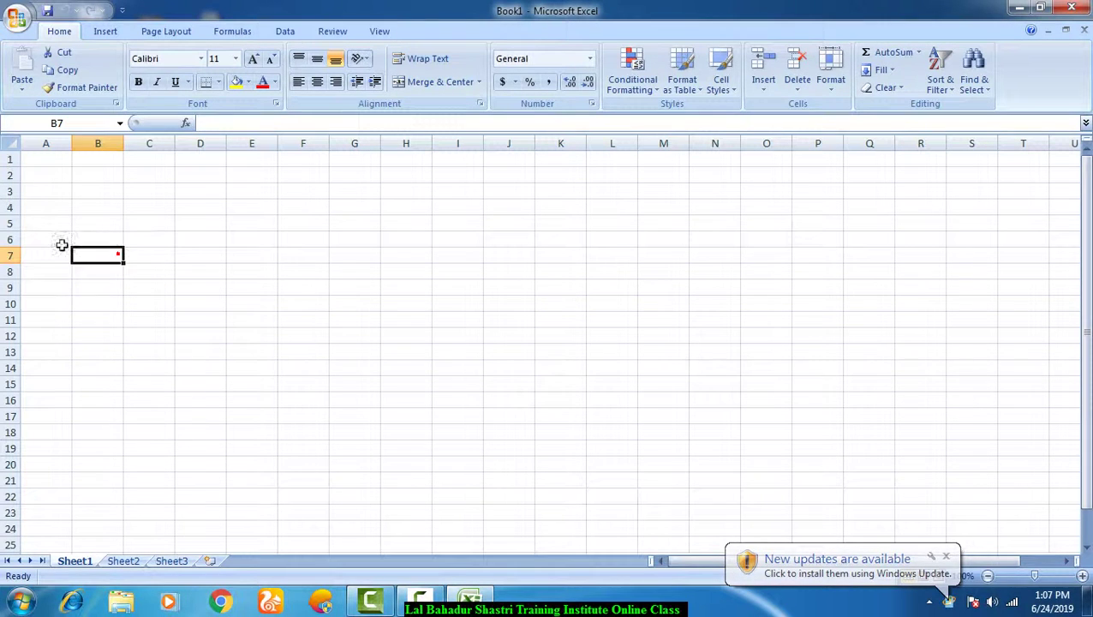
{"action": "left_click", "coordinate": [62, 244]}
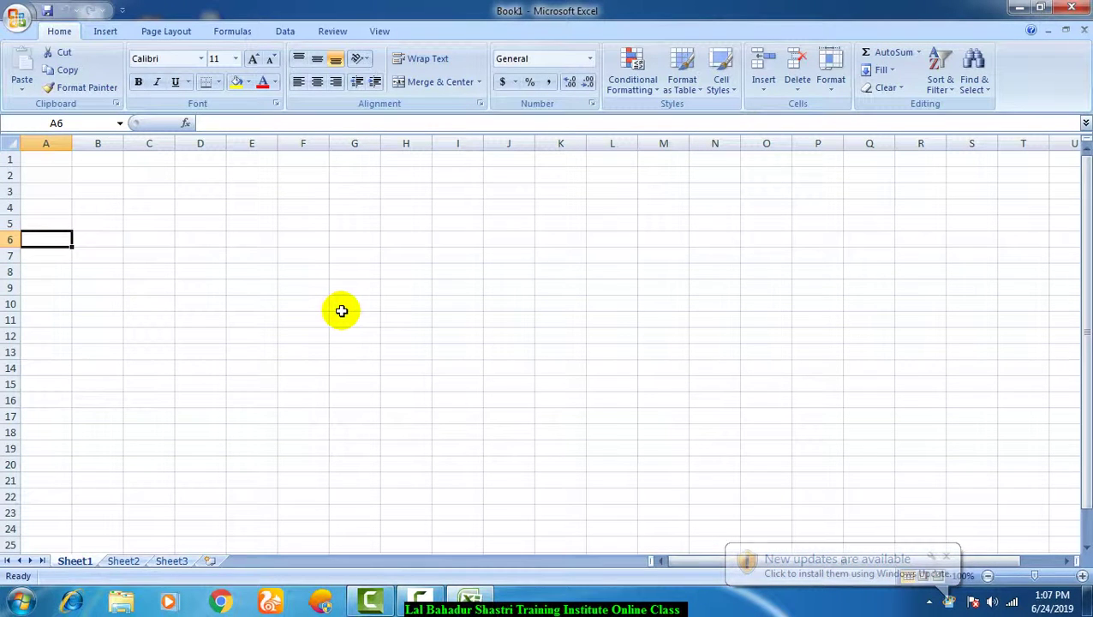
- Enter headings S.No, Name and Bank Name in A7:C7
{"action": "key", "text": "Down"}
{"action": "type", "text": "S"}
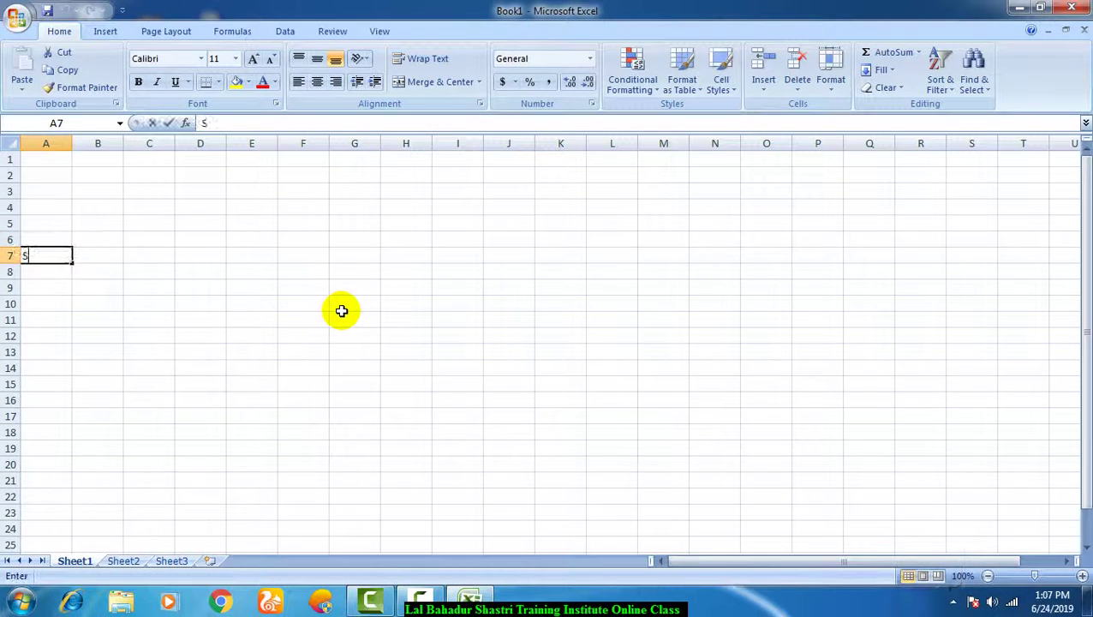
{"action": "type", "text": ".No"}
{"action": "key", "text": "Tab"}
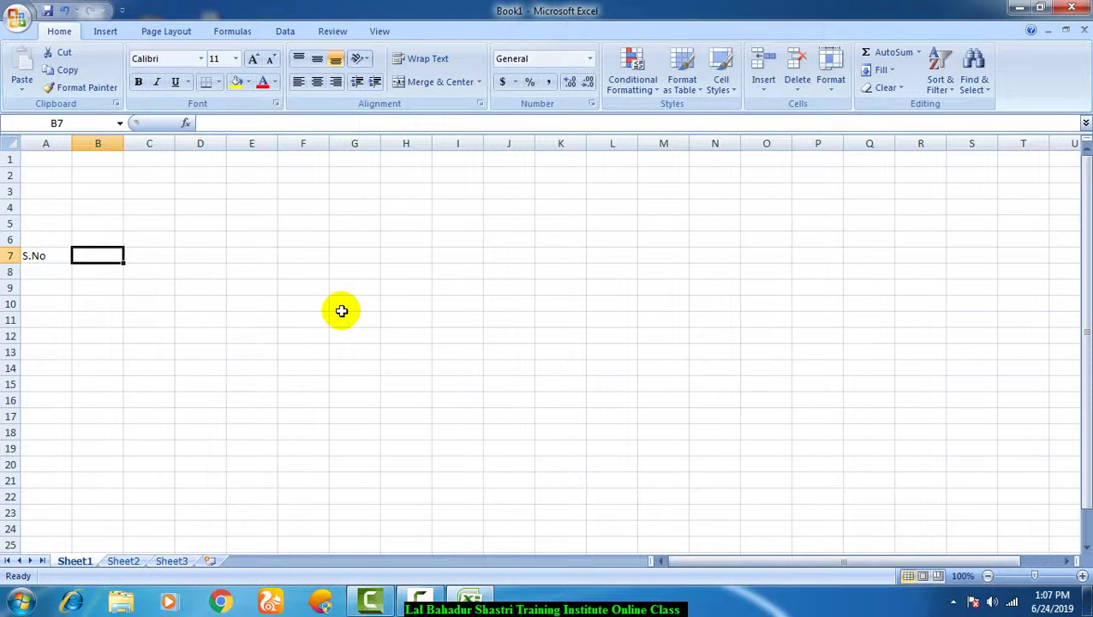
{"action": "type", "text": "Name"}
{"action": "key", "text": "Tab"}
{"action": "type", "text": "B"}
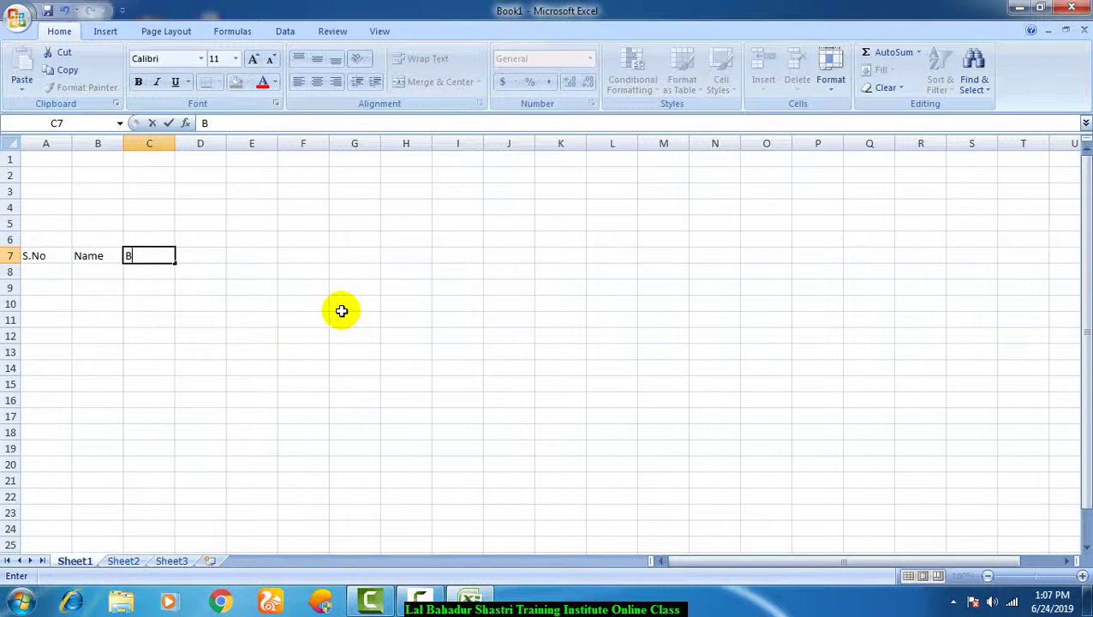
{"action": "type", "text": "ank Nam"}
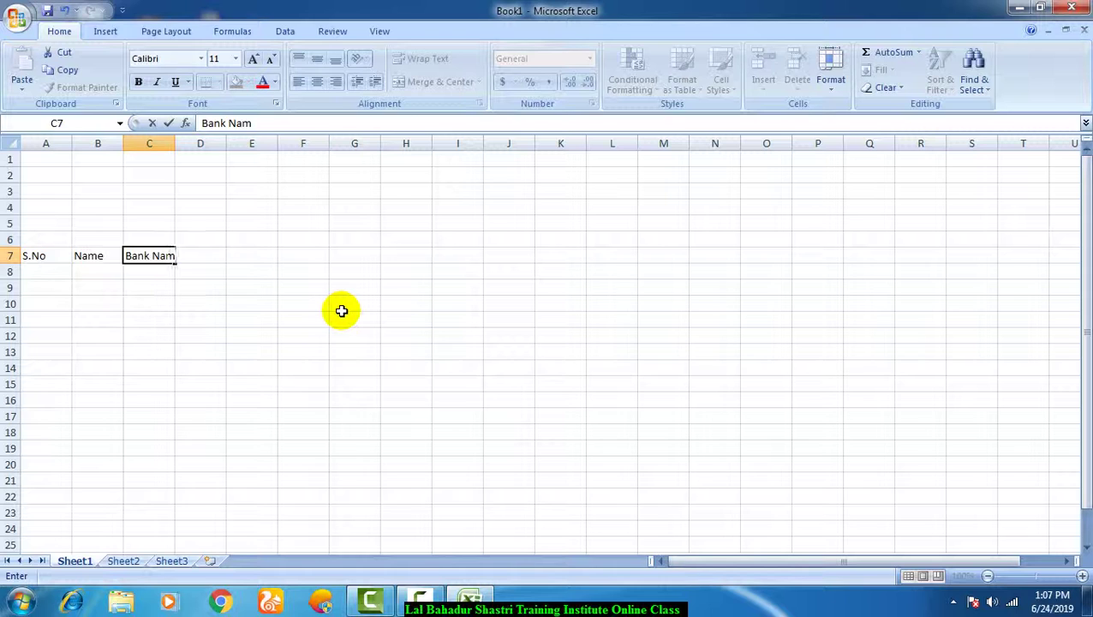
{"action": "key", "text": "BackSpace"}
{"action": "type", "text": "me"}
{"action": "key", "text": "Tab"}
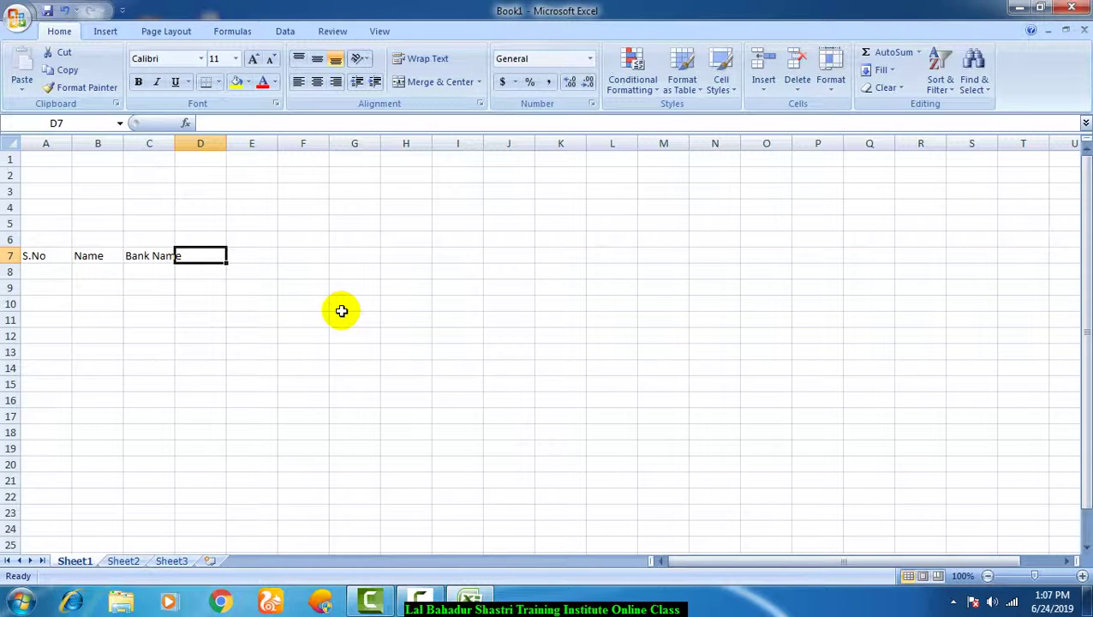
- Enter headings Loan Amount, Rate, Time (Year), Time (Month) and Time(Days) in D7:H7
{"action": "type", "text": "Loan Am"}
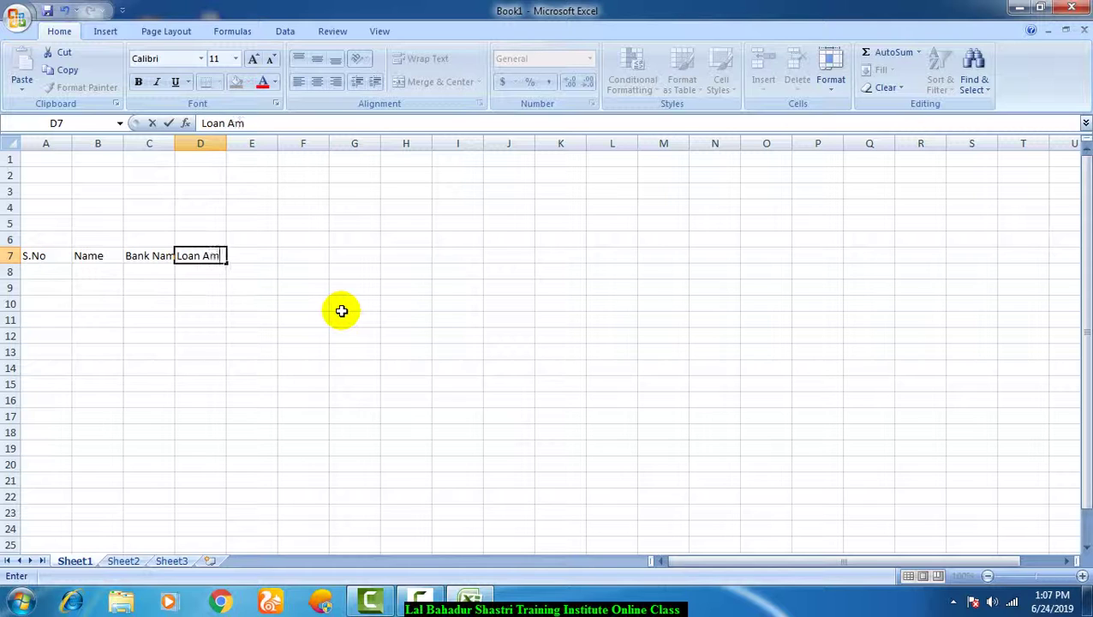
{"action": "type", "text": "ount"}
{"action": "key", "text": "Tab"}
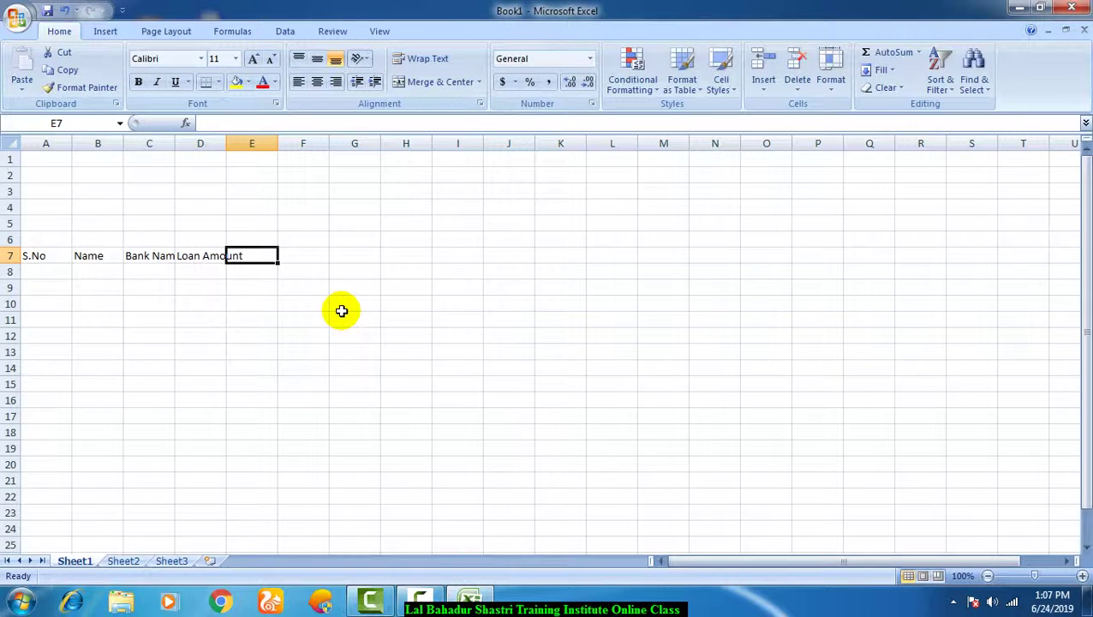
{"action": "type", "text": "Rat"}
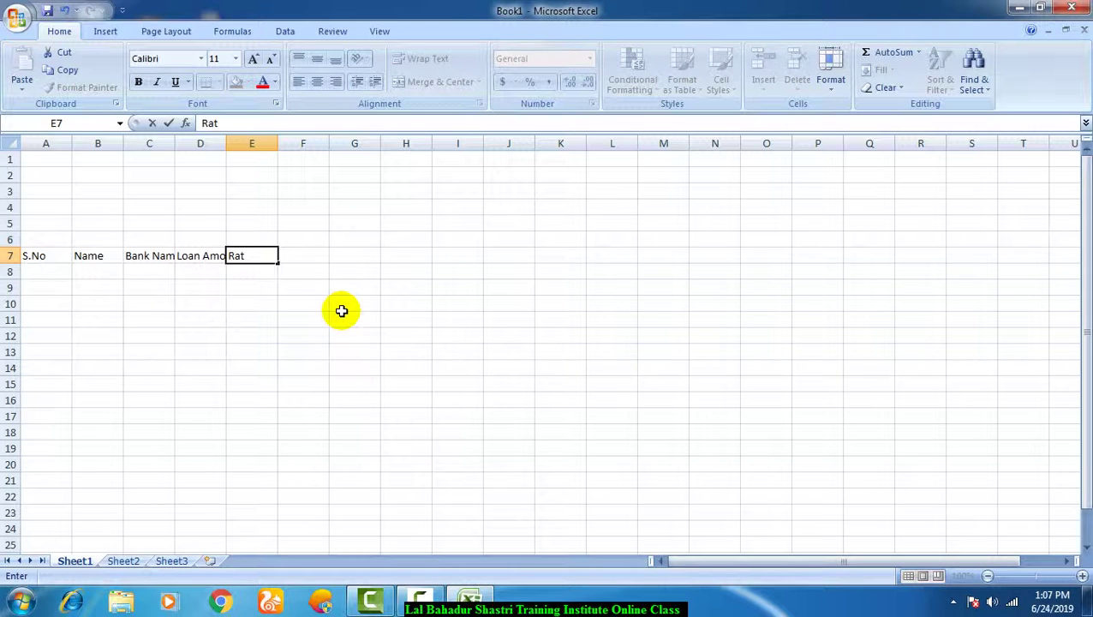
{"action": "type", "text": "e"}
{"action": "key", "text": "Tab"}
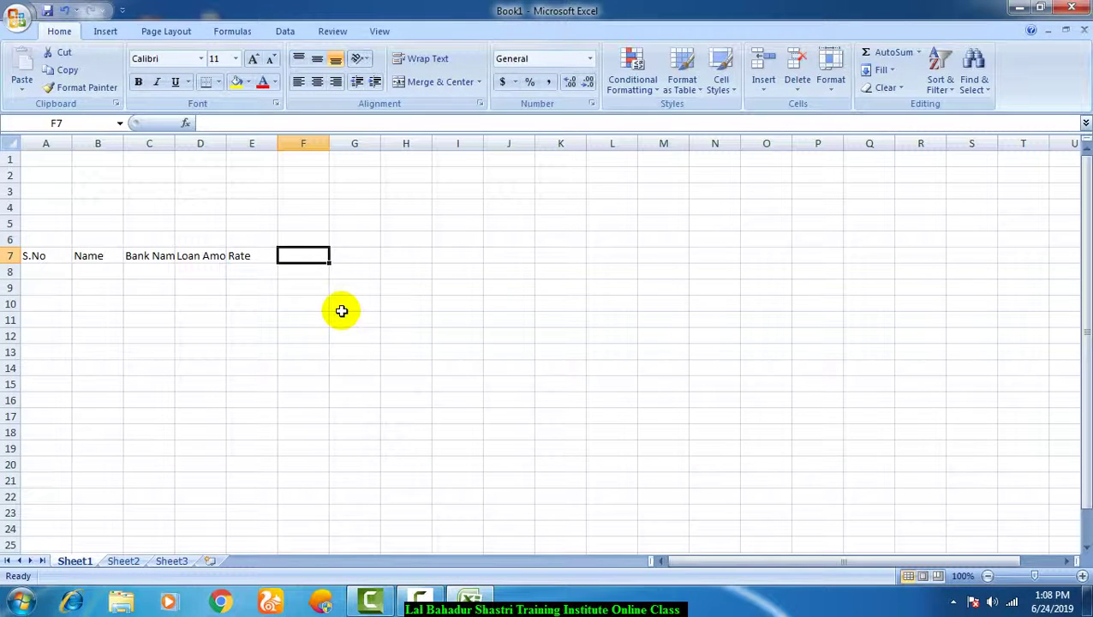
{"action": "type", "text": "Time"}
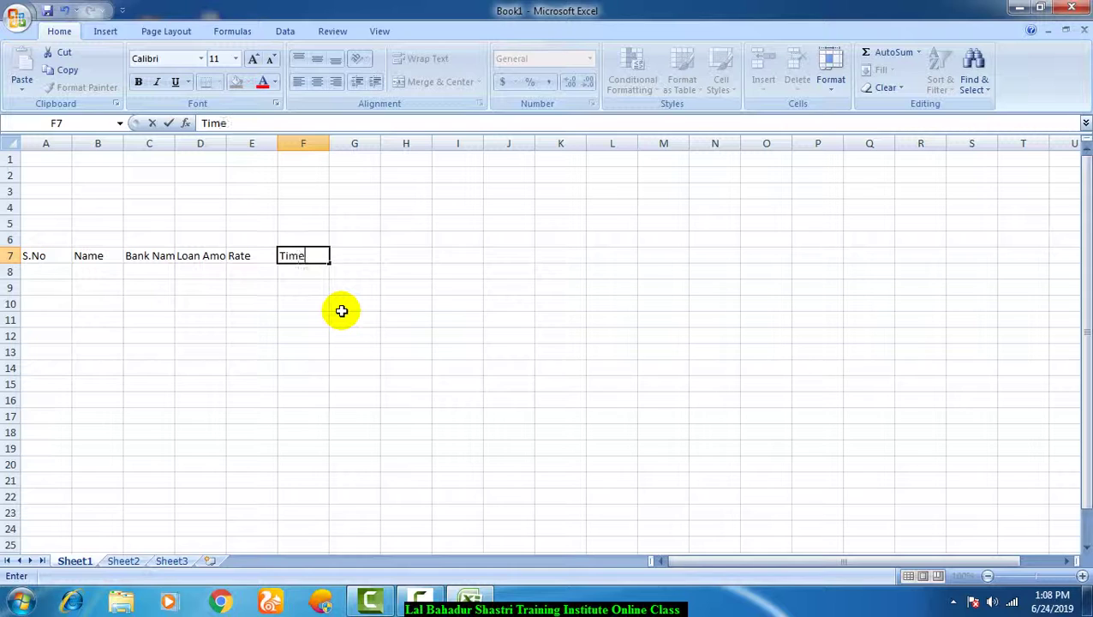
{"action": "type", "text": " Yeare"}
{"action": "key", "text": "BackSpace"}
{"action": "key", "text": "BackSpace"}
{"action": "key", "text": "BackSpace"}
{"action": "key", "text": "BackSpace"}
{"action": "type", "text": "(Yea"}
{"action": "key", "text": "Tab"}
{"action": "type", "text": "Tim"}
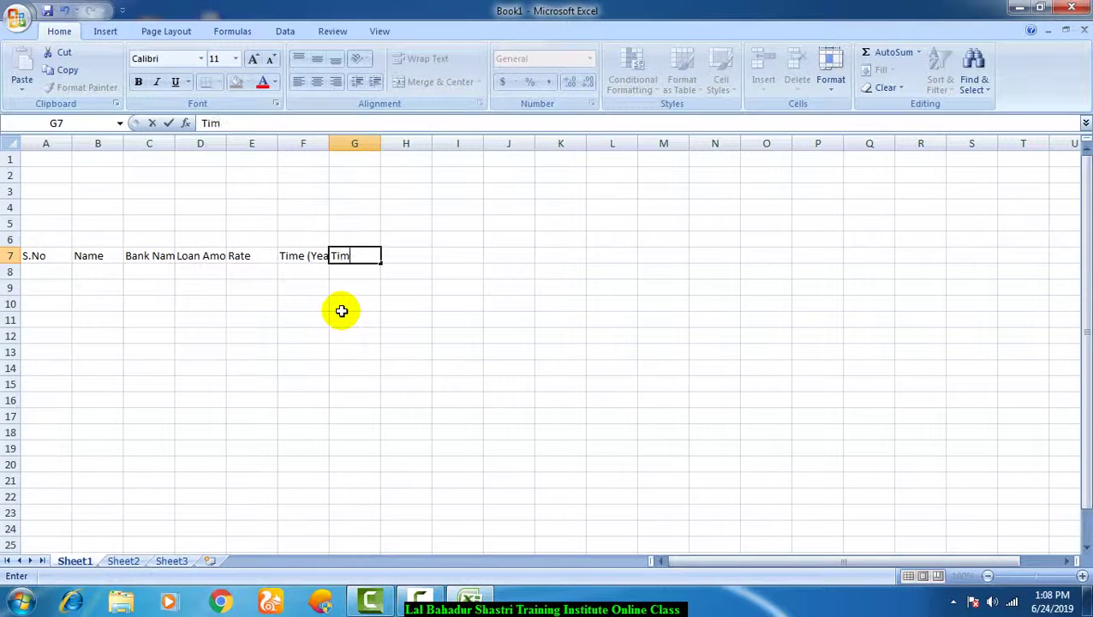
{"action": "type", "text": "e (Month)"}
{"action": "key", "text": "Tab"}
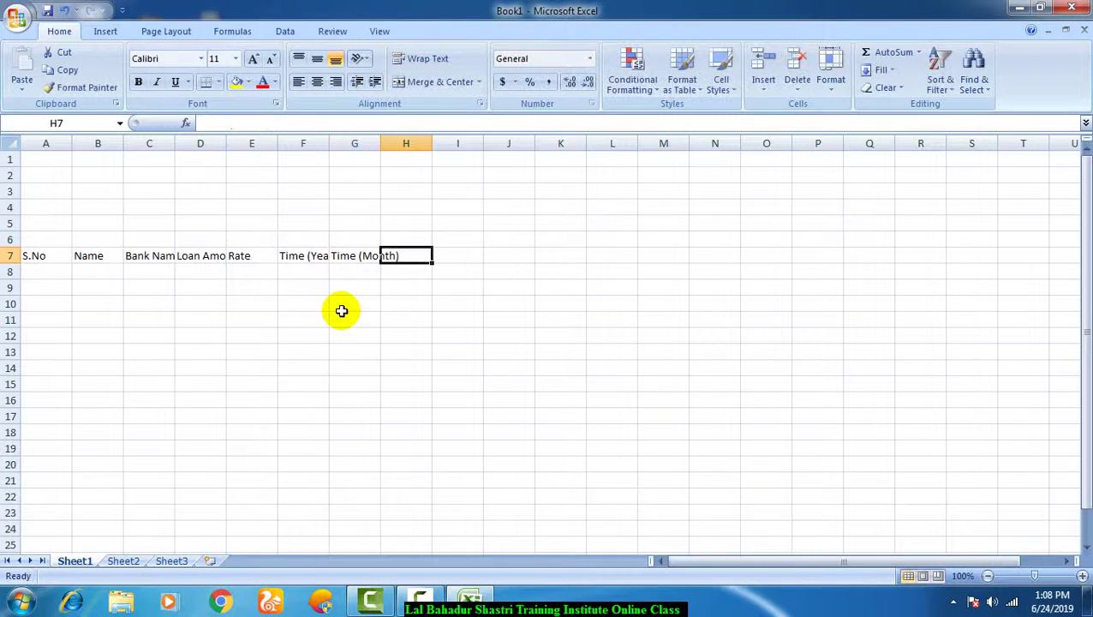
{"action": "type", "text": "Time"}
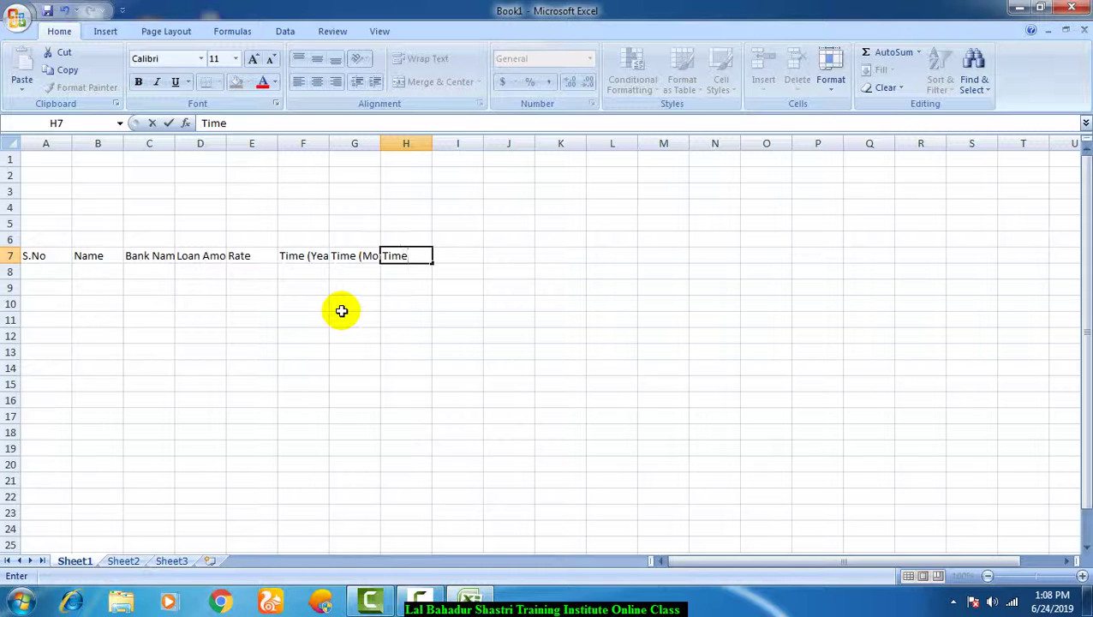
{"action": "type", "text": "(Days)"}
{"action": "key", "text": "Tab"}
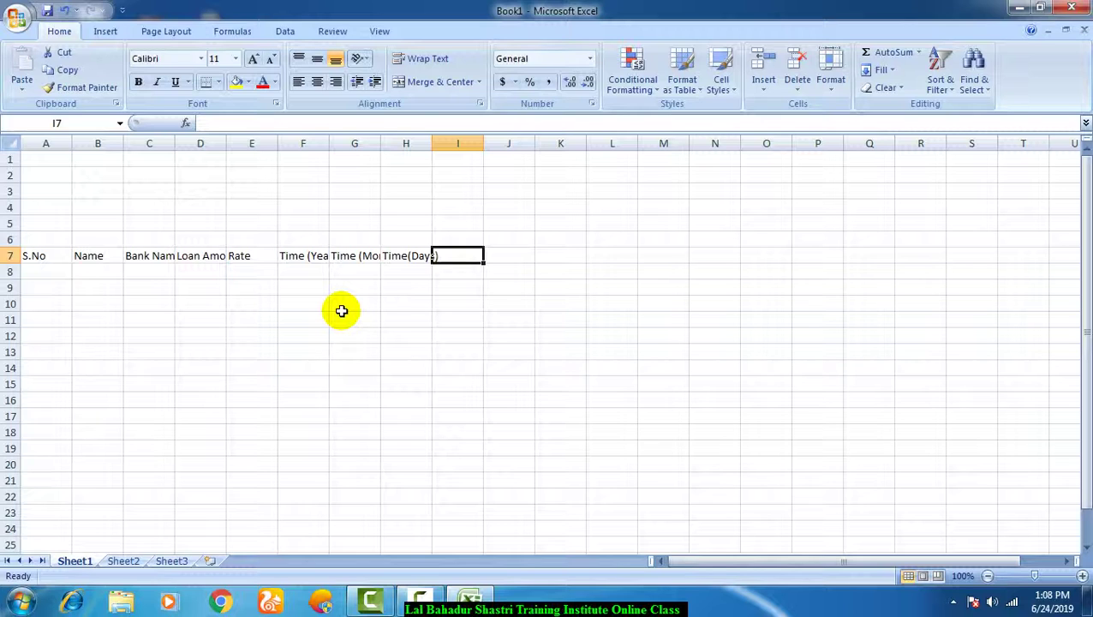
- Enter the Intreset (Year) heading in I7, adding parentheses and leaving J7 empty
{"action": "type", "text": "Ins"}
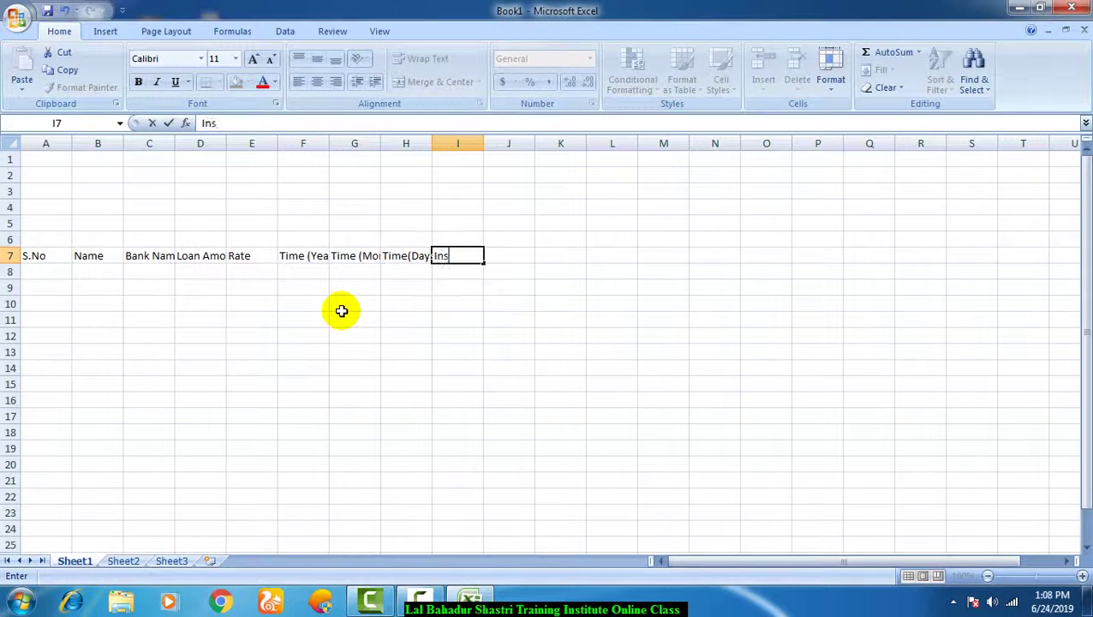
{"action": "key", "text": "BackSpace"}
{"action": "key", "text": "BackSpace"}
{"action": "type", "text": "ntreset Year"}
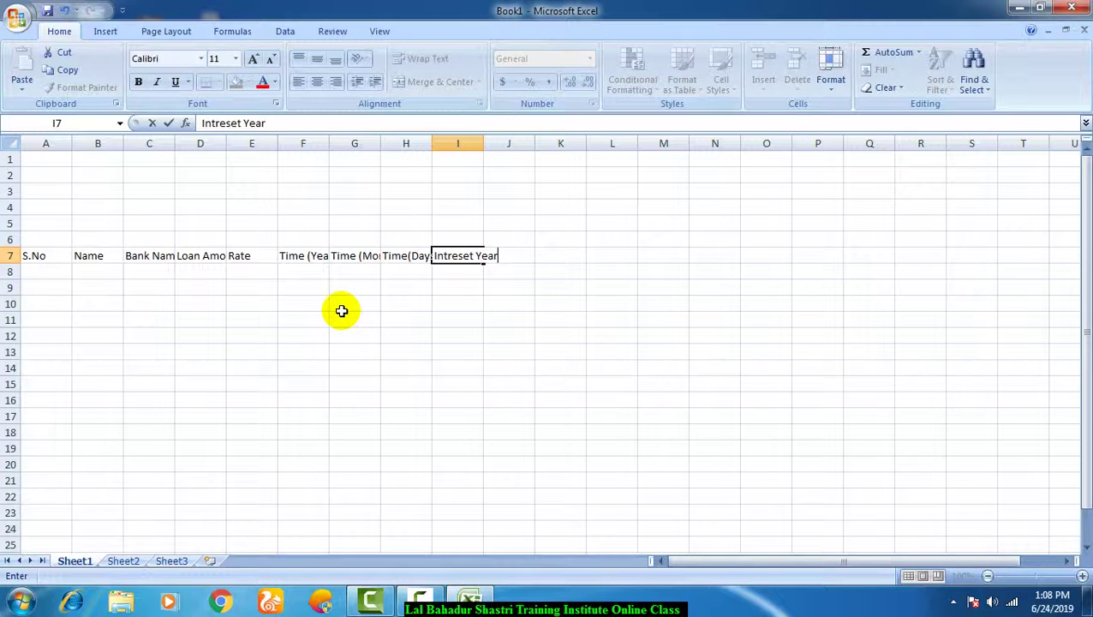
{"action": "key", "text": "Tab"}
{"action": "type", "text": "Int"}
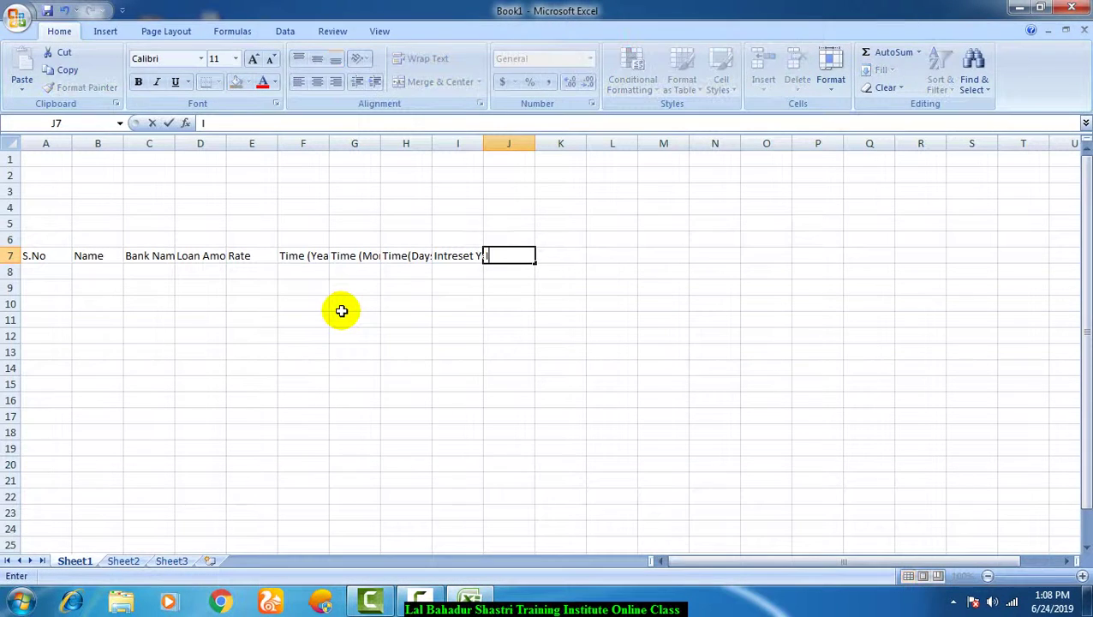
{"action": "key", "text": "BackSpace"}
{"action": "key", "text": "BackSpace"}
{"action": "key", "text": "BackSpace"}
{"action": "key", "text": "Left"}
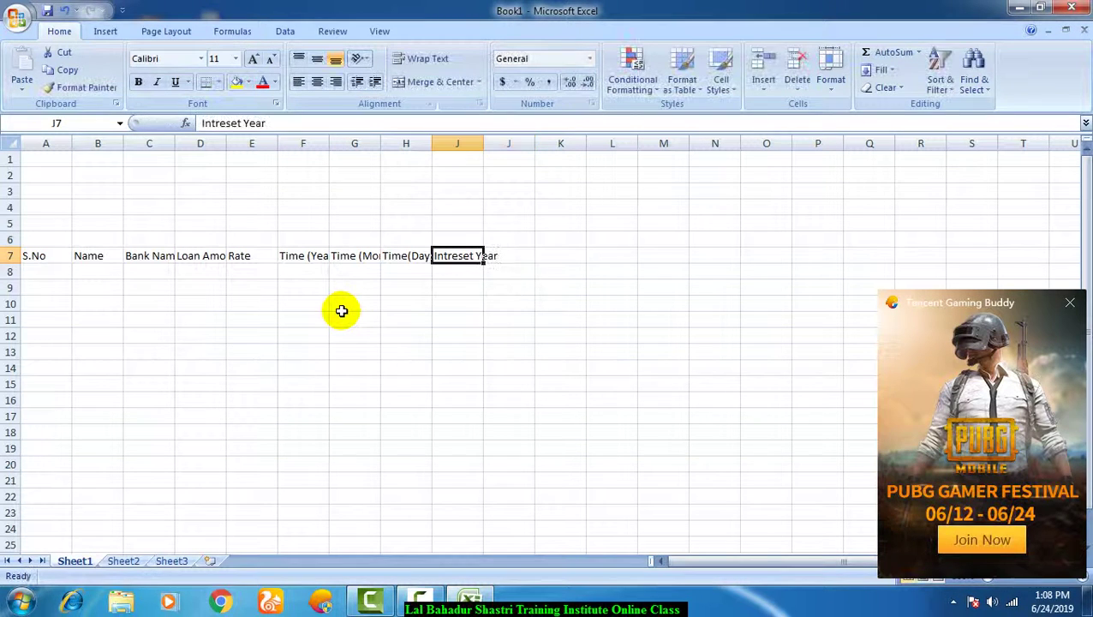
{"action": "key", "text": "F2"}
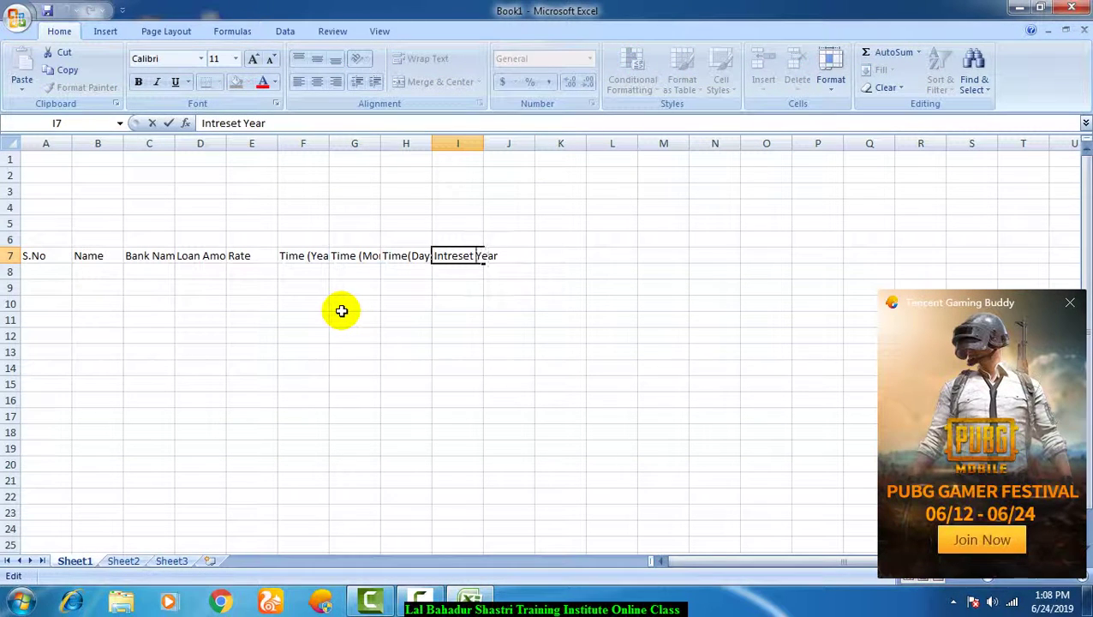
{"action": "type", "text": "("}
{"action": "key", "text": "Right"}
{"action": "key", "text": "Right"}
{"action": "key", "text": "Tab"}
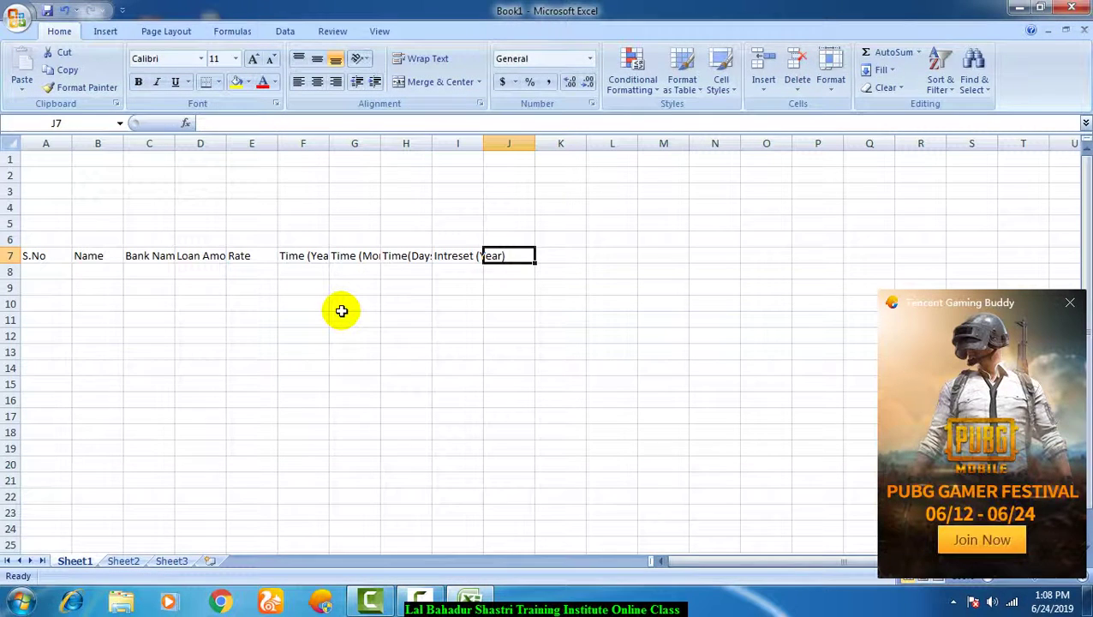
- Cancel the stray J7 entry and correct I7's spelling to 'Interest (Year)'
{"action": "type", "text": "Interes"}
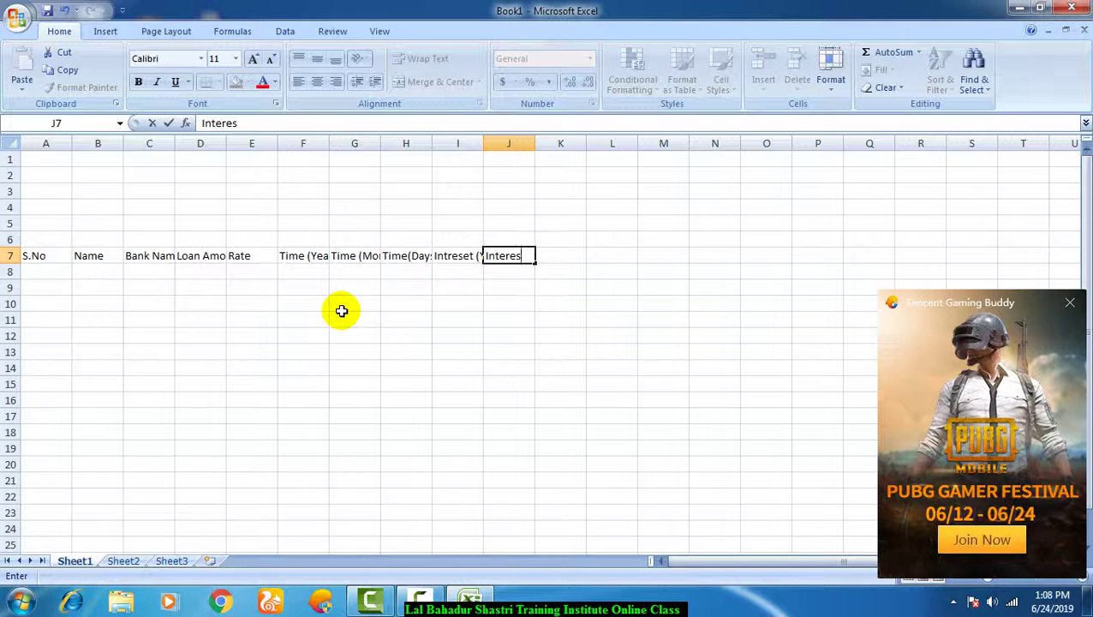
{"action": "key", "text": "BackSpace"}
{"action": "key", "text": "BackSpace"}
{"action": "key", "text": "BackSpace"}
{"action": "key", "text": "BackSpace"}
{"action": "key", "text": "BackSpace"}
{"action": "key", "text": "BackSpace"}
{"action": "key", "text": "BackSpace"}
{"action": "key", "text": "Escape"}
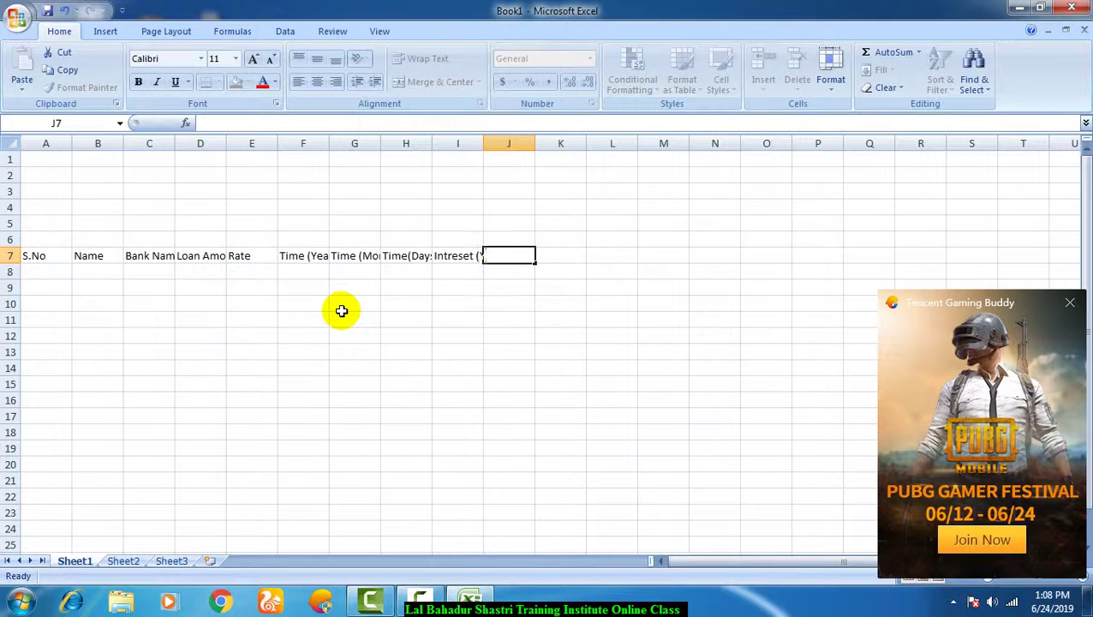
{"action": "key", "text": "Left"}
{"action": "key", "text": "F2"}
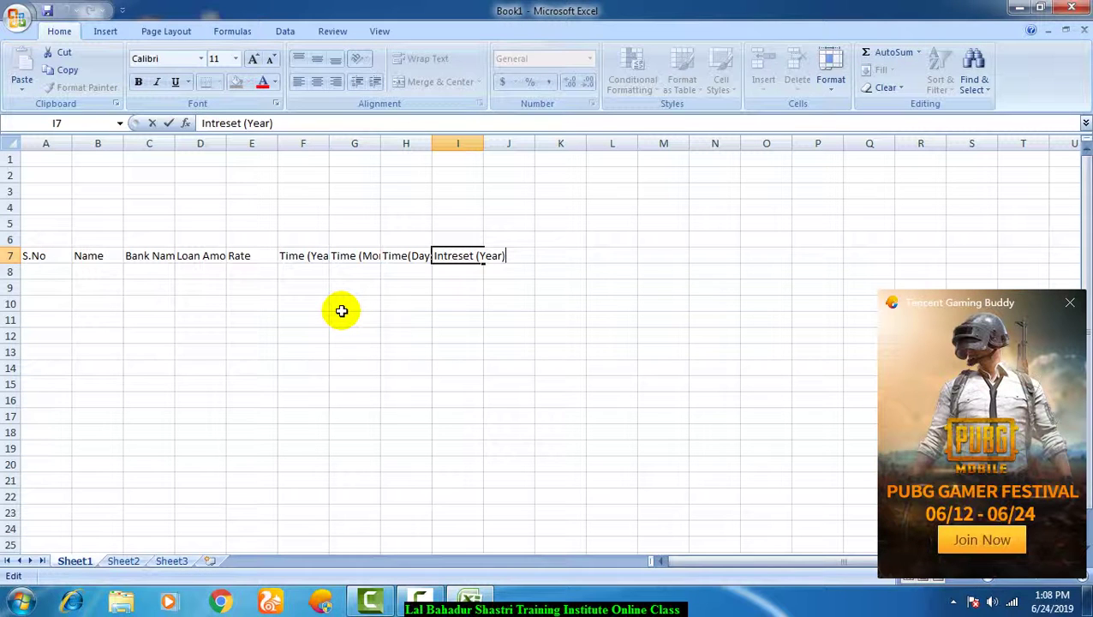
{"action": "key", "text": "Left"}
{"action": "key", "text": "Left"}
{"action": "key", "text": "Left"}
{"action": "key", "text": "Left"}
{"action": "key", "text": "Left"}
{"action": "key", "text": "Left"}
{"action": "key", "text": "Left"}
{"action": "key", "text": "Left"}
{"action": "key", "text": "Left"}
{"action": "key", "text": "Left"}
{"action": "type", "text": "e"}
{"action": "key", "text": "Right"}
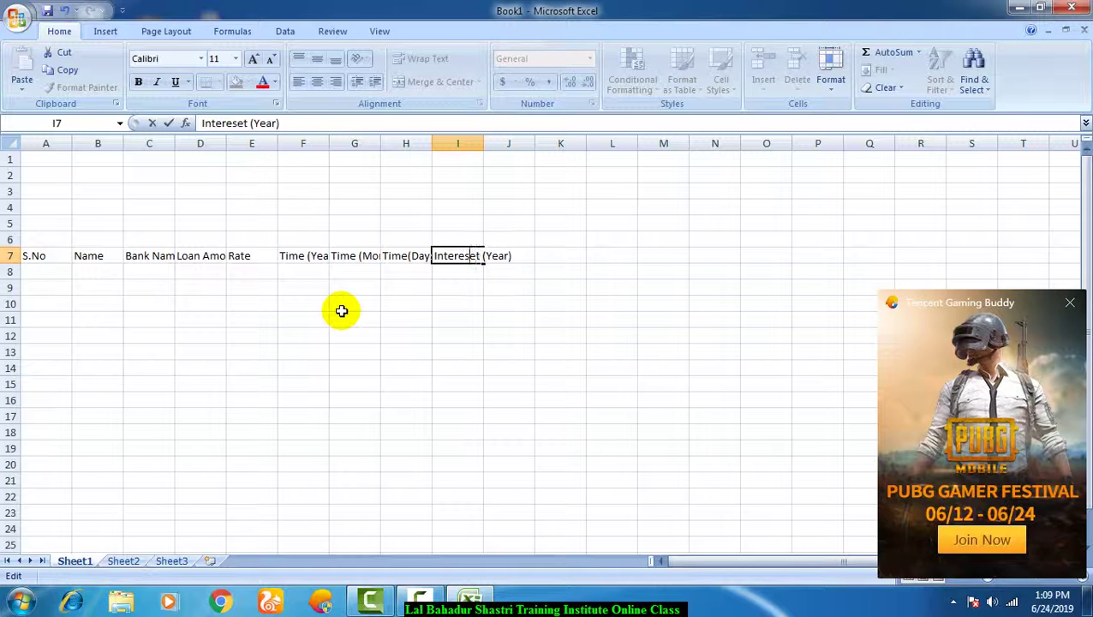
{"action": "key", "text": "Delete"}
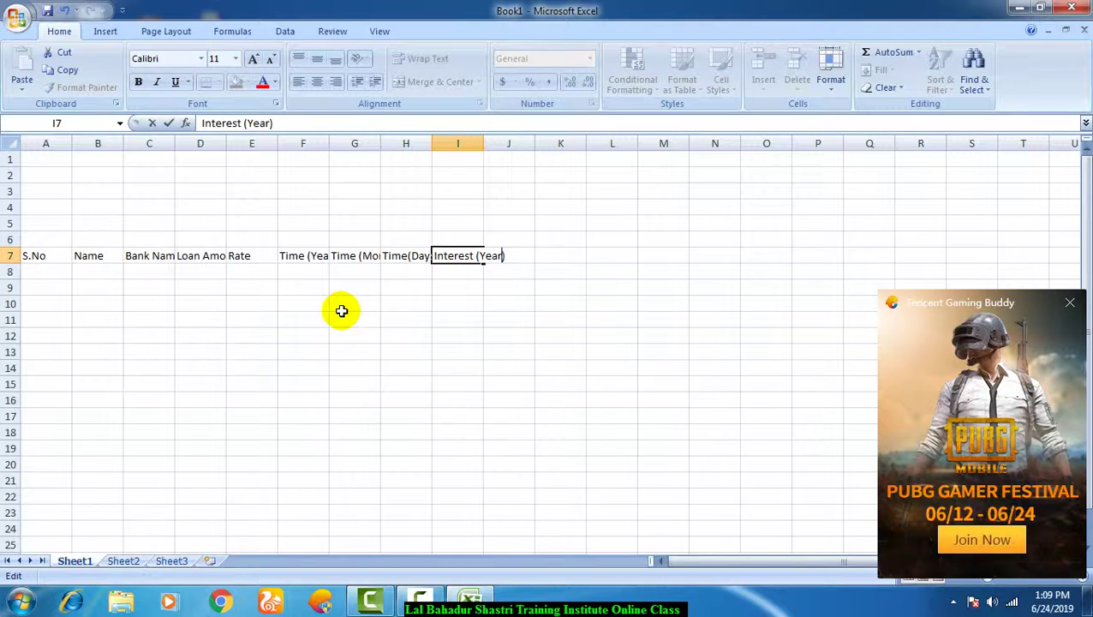
{"action": "key", "text": "Tab"}
- Add Interest (Month), Interest (Day) and Total Amount headings in J7, K7 and L7
{"action": "type", "text": "In"}
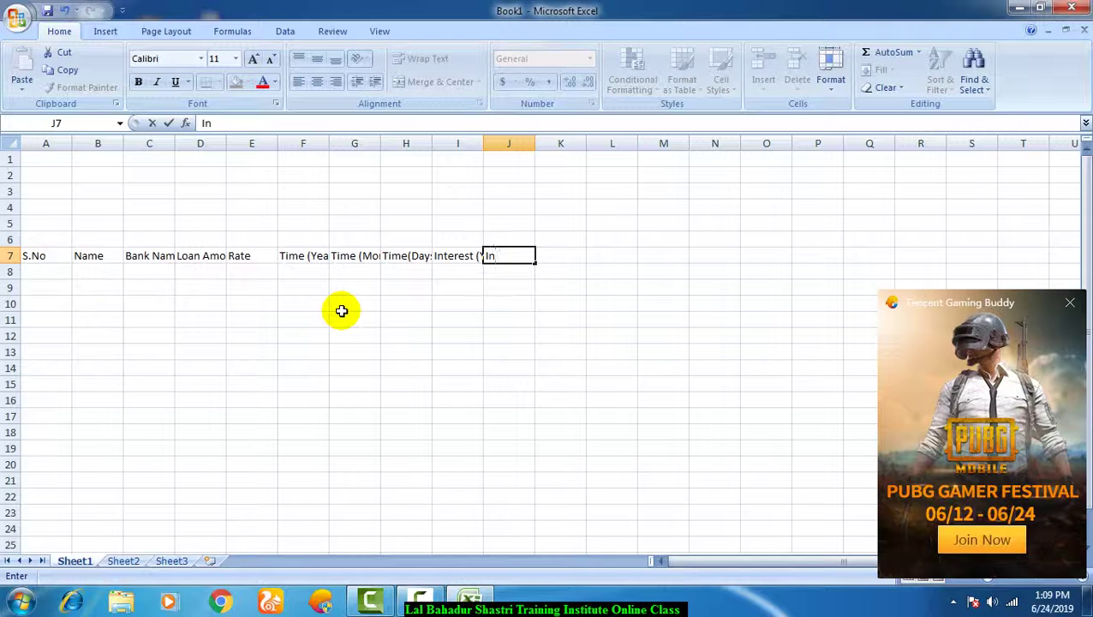
{"action": "type", "text": "terest (Month)"}
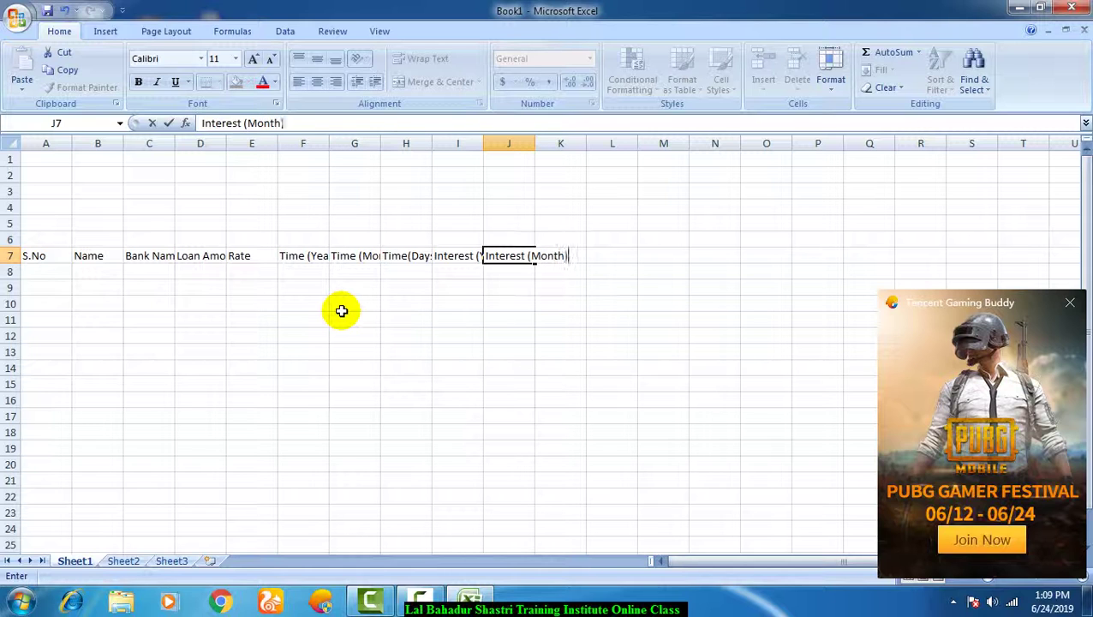
{"action": "key", "text": "Tab"}
{"action": "type", "text": "In"}
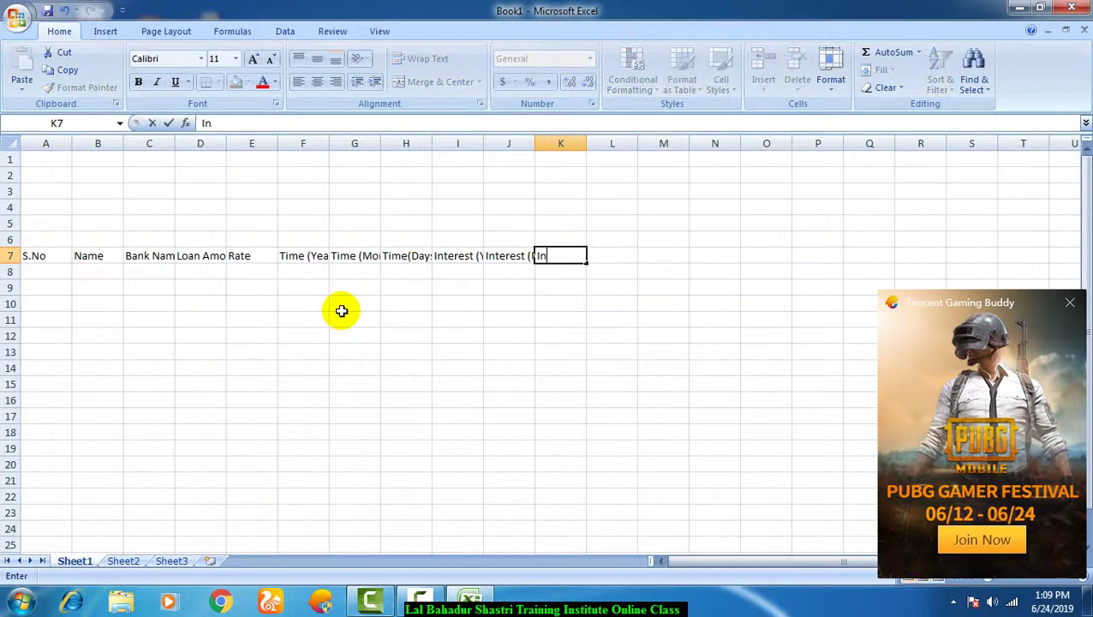
{"action": "type", "text": "tee"}
{"action": "type", "text": "es"}
{"action": "type", "text": "t (D"}
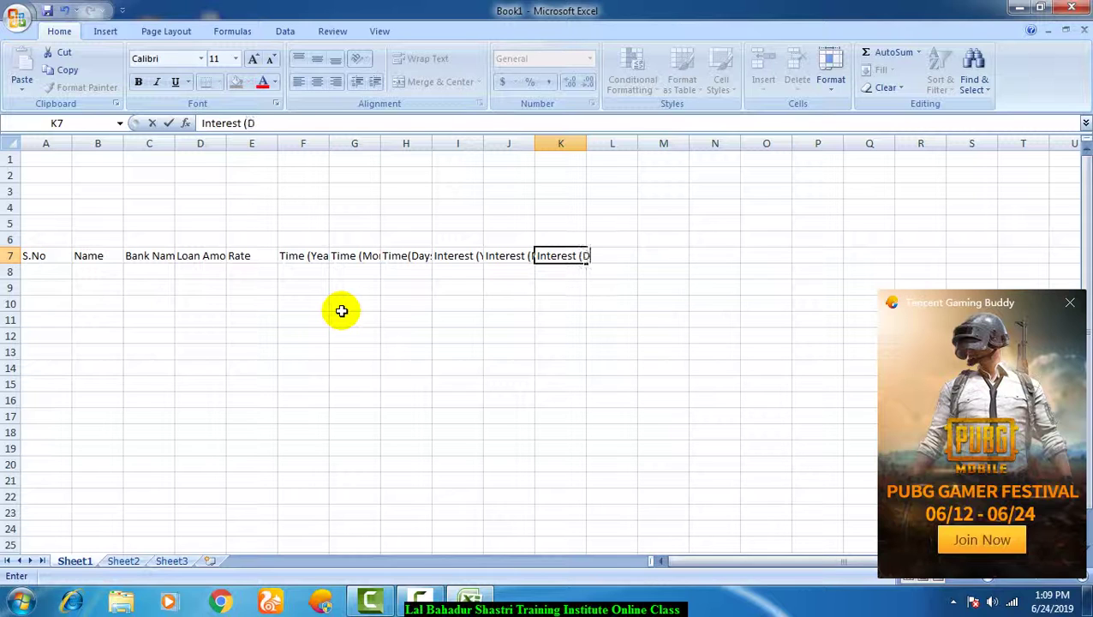
{"action": "type", "text": "ay)"}
{"action": "key", "text": "Tab"}
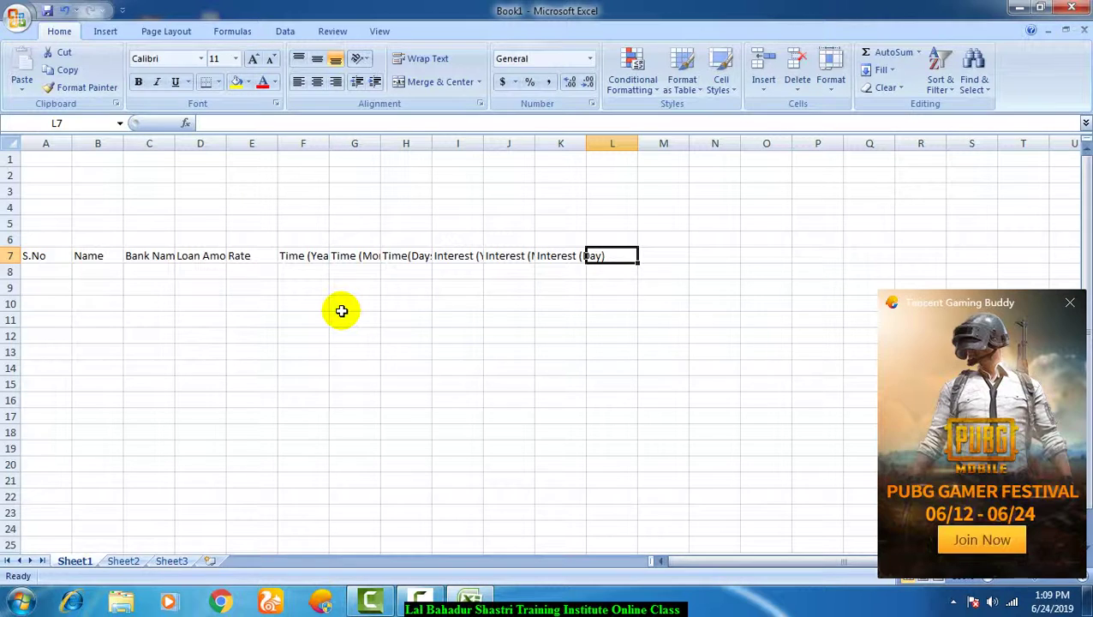
{"action": "type", "text": "Total"}
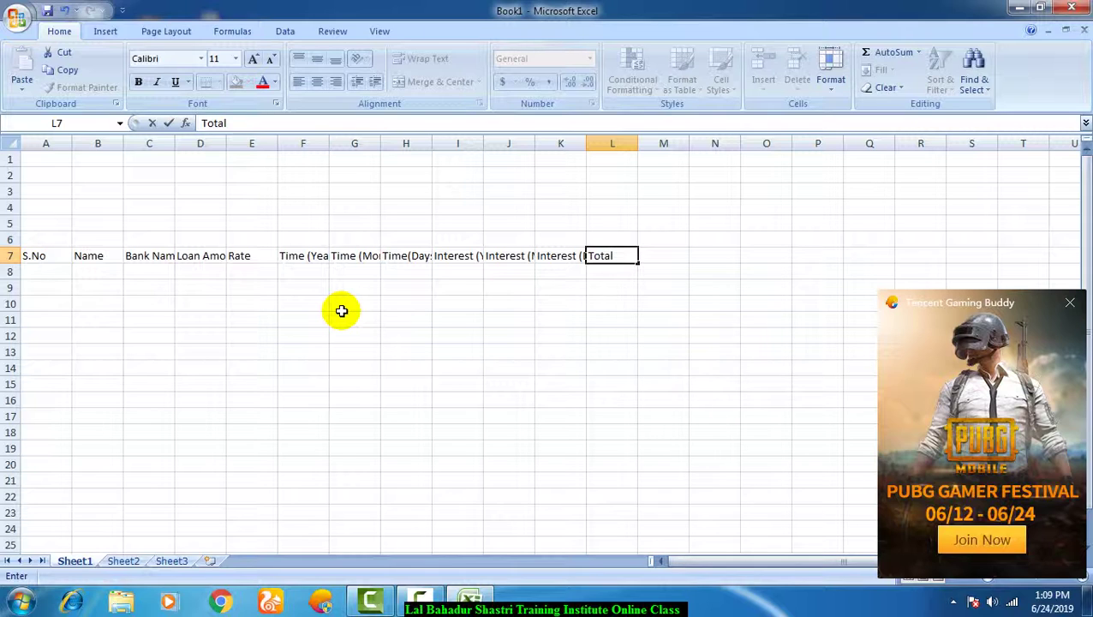
{"action": "type", "text": " Amount"}
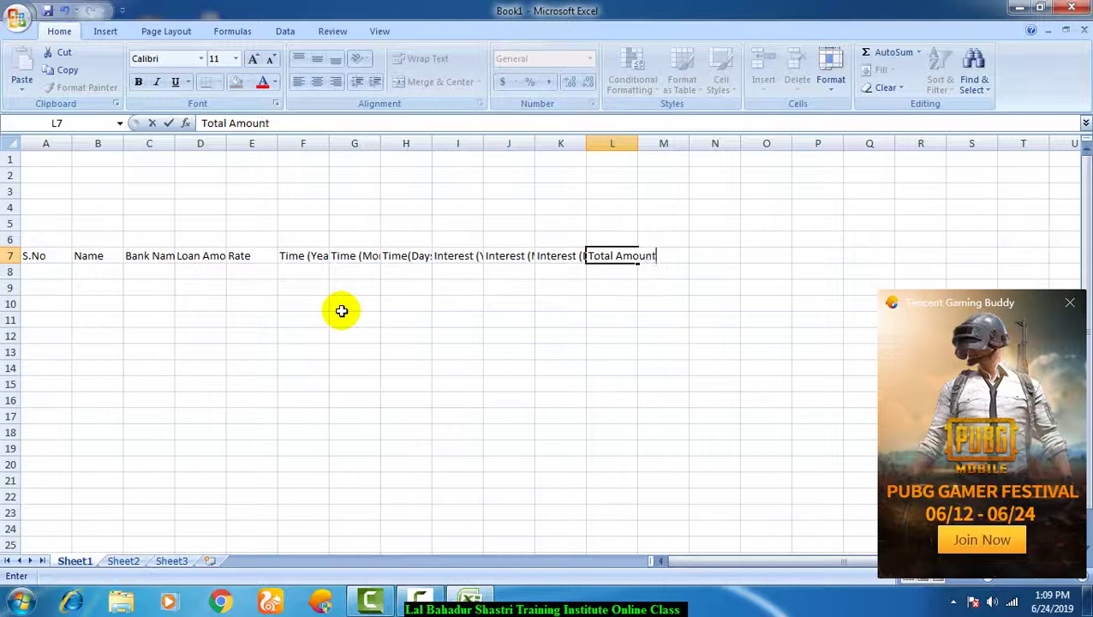
{"action": "key", "text": "Tab"}
{"action": "key", "text": "Left"}
{"action": "key", "text": "Left"}
{"action": "key", "text": "Left"}
{"action": "key", "text": "Left"}
{"action": "key", "text": "Left"}
{"action": "key", "text": "Left"}
{"action": "key", "text": "Left"}
{"action": "key", "text": "Left"}
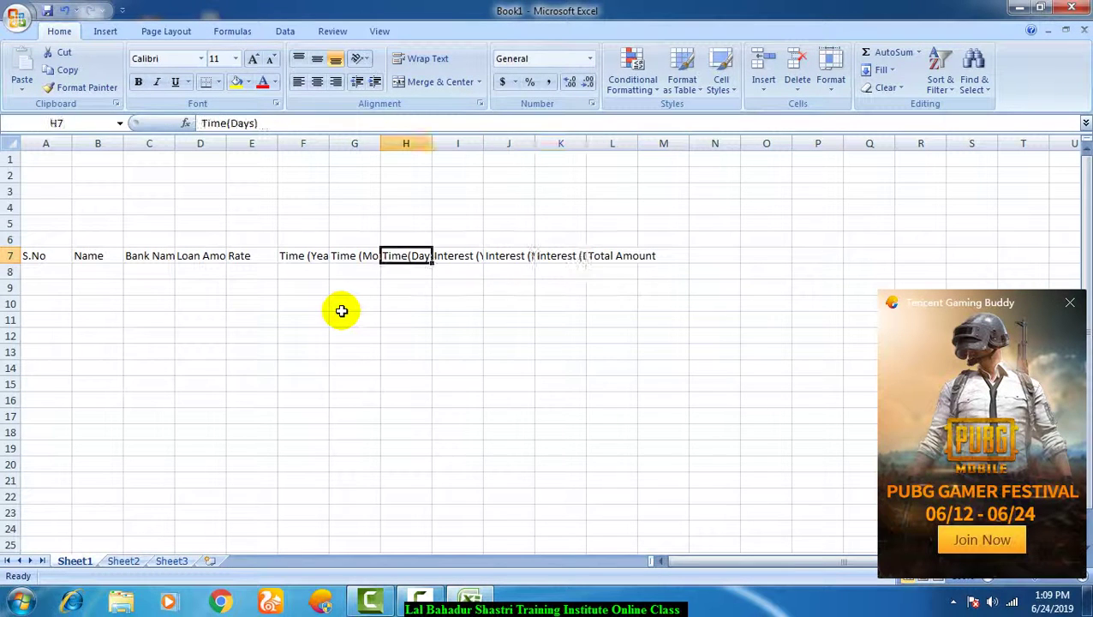
{"action": "key", "text": "Left"}
{"action": "key", "text": "Left"}
{"action": "key", "text": "Left"}
{"action": "key", "text": "Left"}
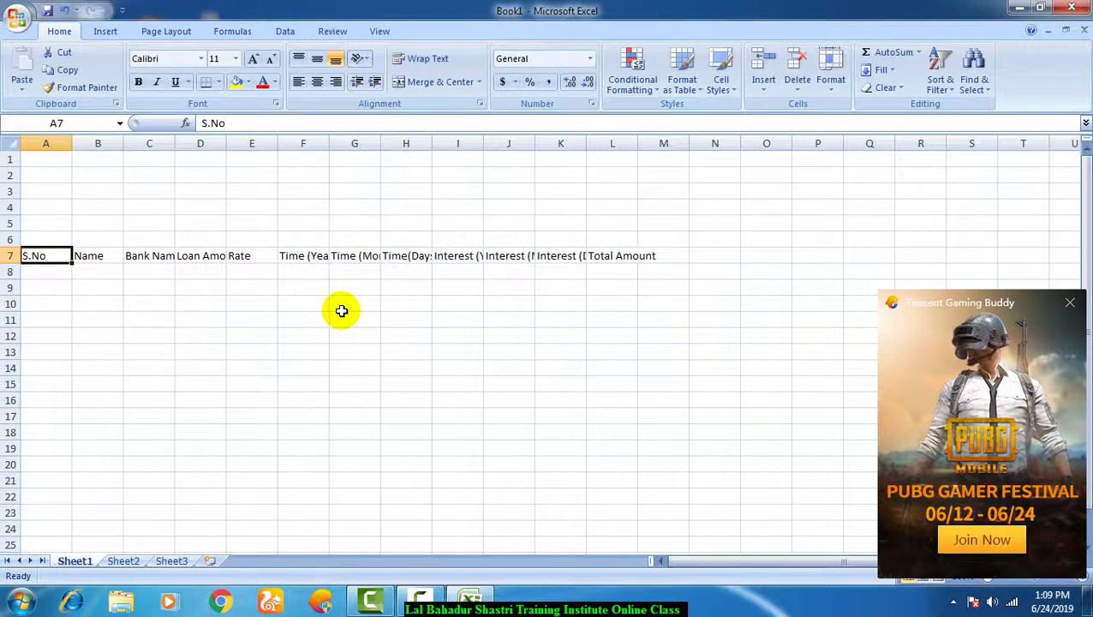
- Widen column C to fit the Bank Name heading
{"action": "key", "text": "Right"}
{"action": "key", "text": "Right"}
{"action": "key", "text": "Right"}
{"action": "key", "text": "Left"}
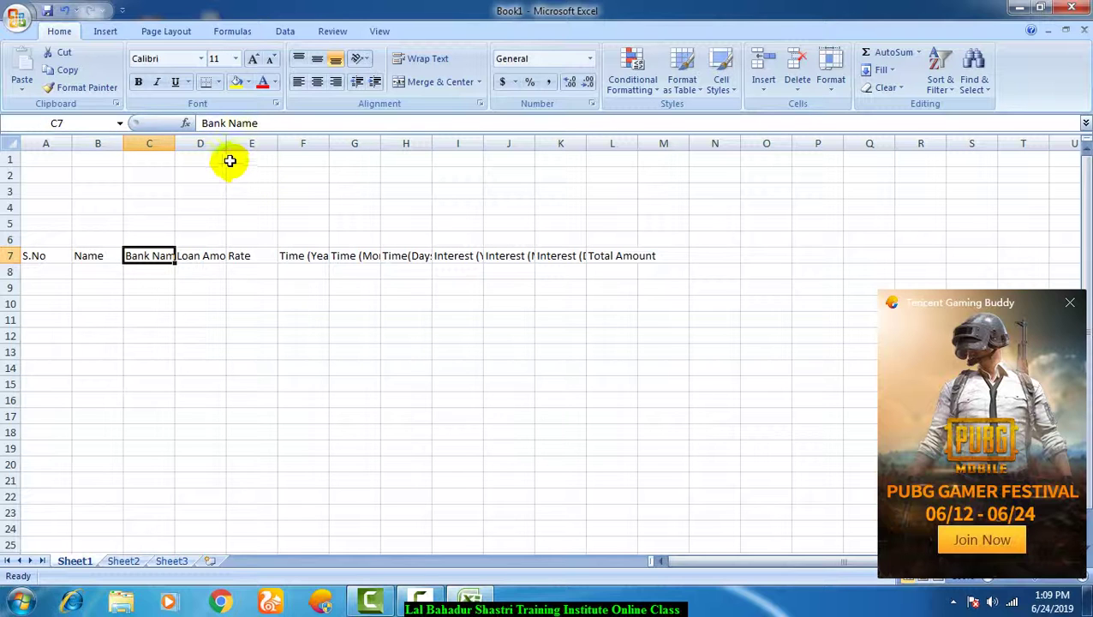
{"action": "double_click", "coordinate": [175, 143]}
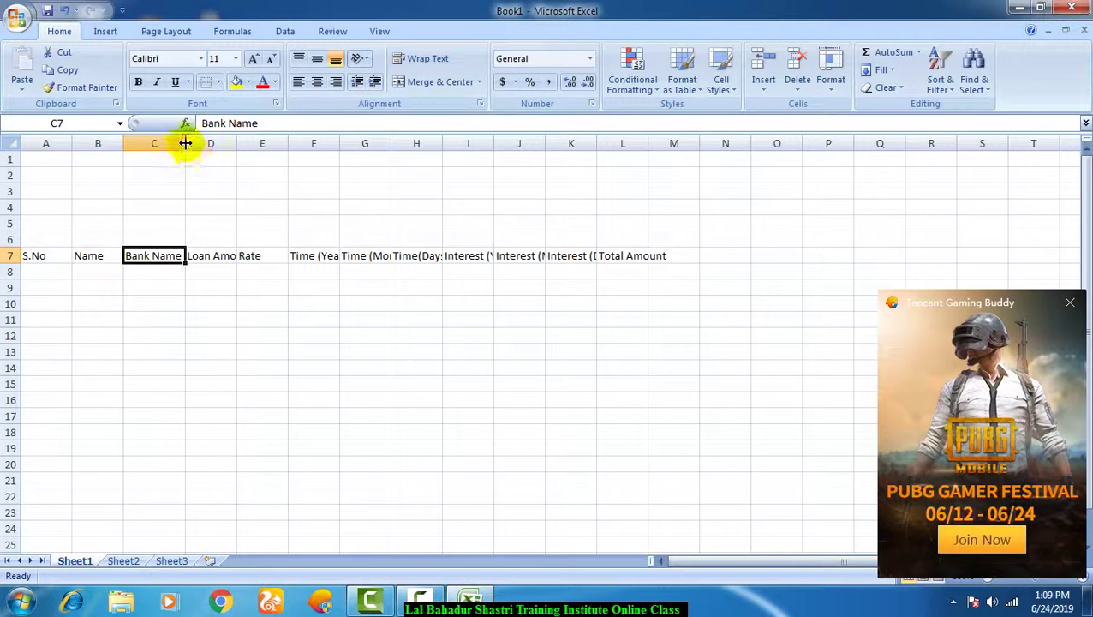
{"action": "left_click_drag", "start_coordinate": [185, 143], "coordinate": [378, 146]}
- Autofit columns G, H and I to Time (Month), Time(Days) and Interest (Year)
{"action": "left_click", "coordinate": [402, 255]}
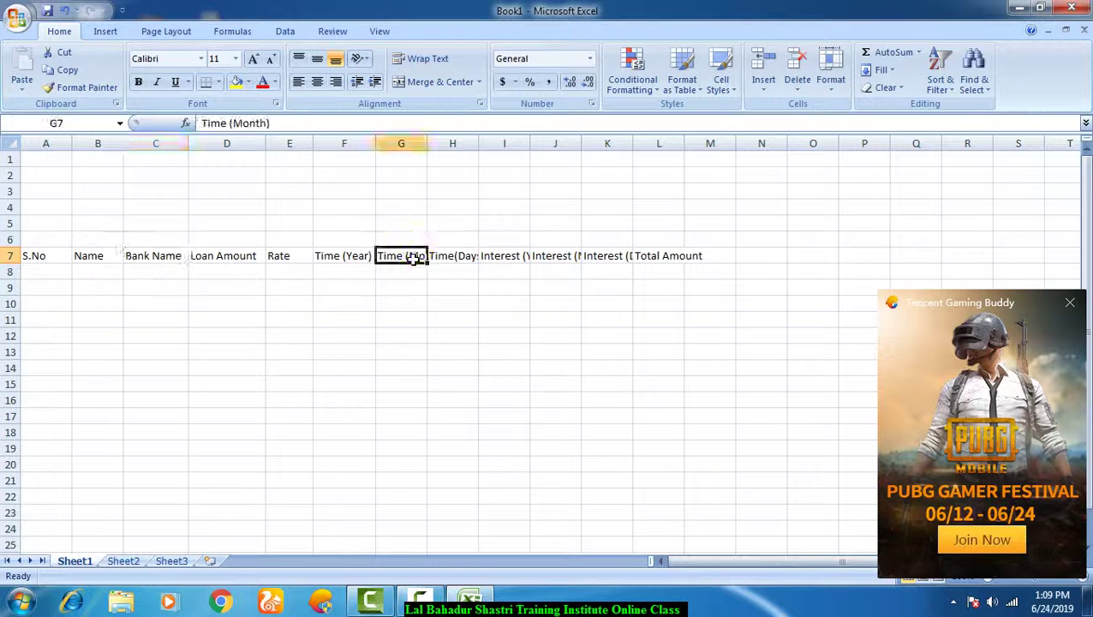
{"action": "double_click", "coordinate": [426, 145]}
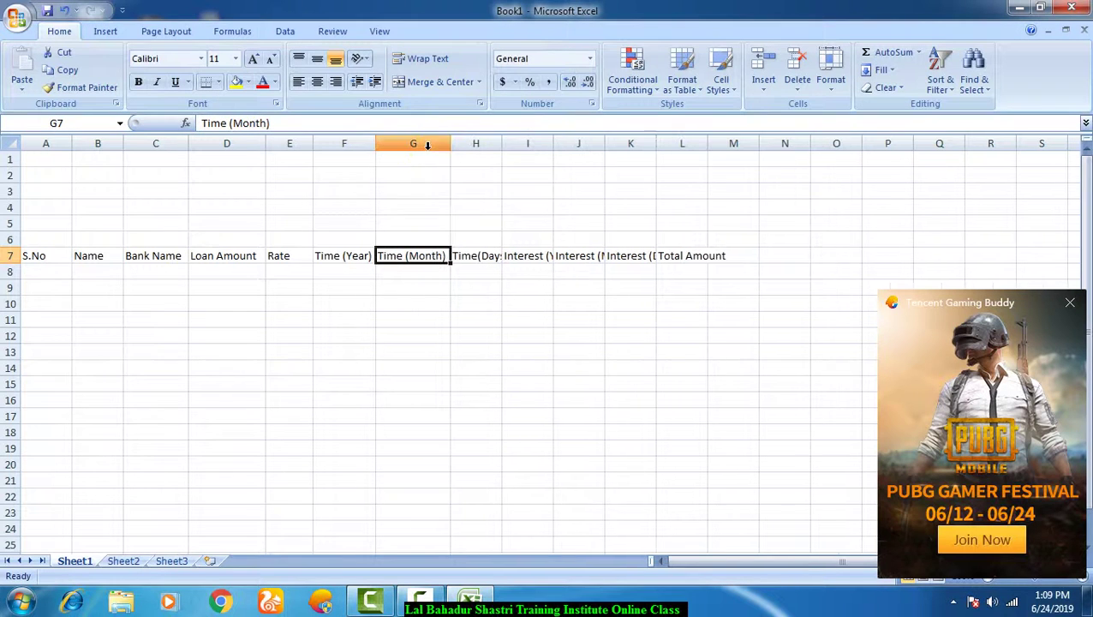
{"action": "left_click", "coordinate": [477, 253]}
{"action": "double_click", "coordinate": [497, 145]}
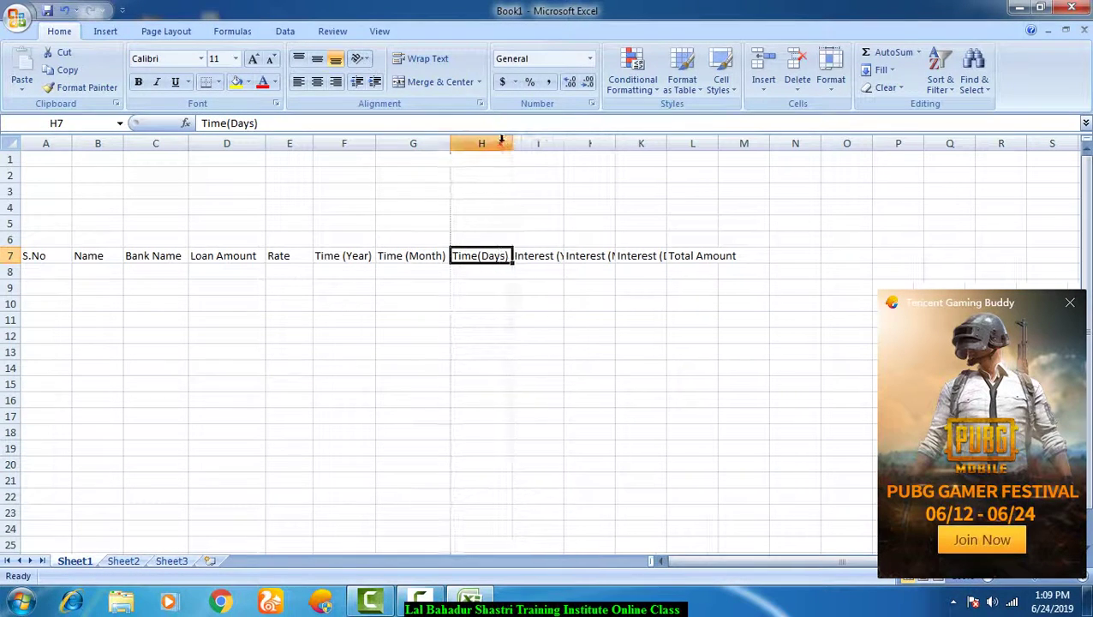
{"action": "left_click", "coordinate": [541, 253]}
{"action": "double_click", "coordinate": [565, 145]}
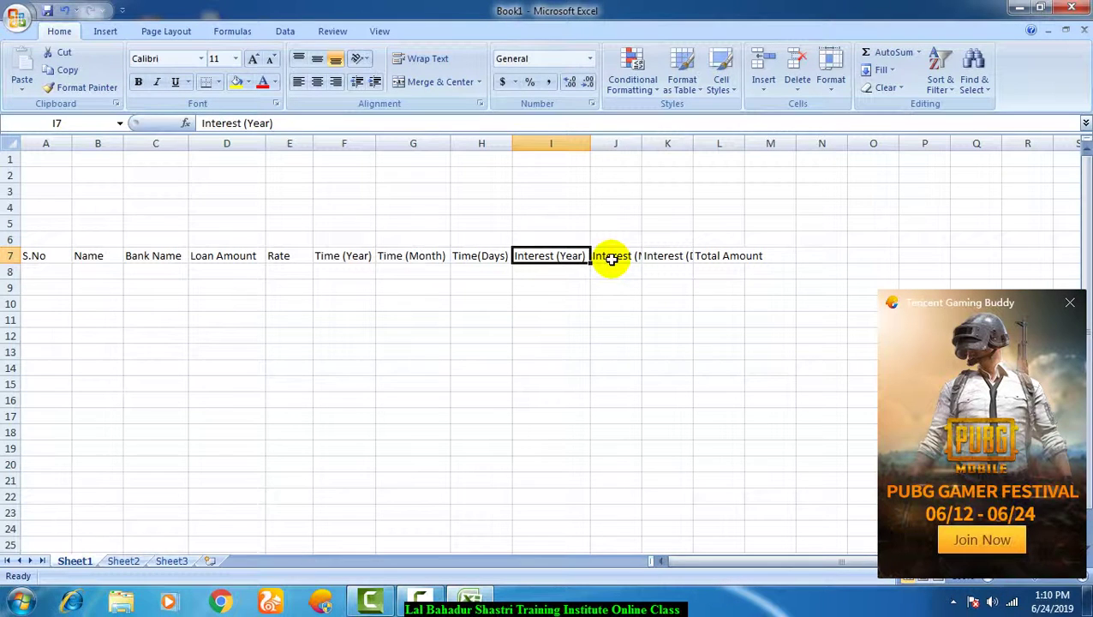
- Autofit columns J, K and L to their headings and close the game advertisement popup
{"action": "left_click", "coordinate": [610, 256]}
{"action": "left_click_drag", "start_coordinate": [639, 148], "coordinate": [639, 148]}
{"action": "double_click", "coordinate": [639, 147]}
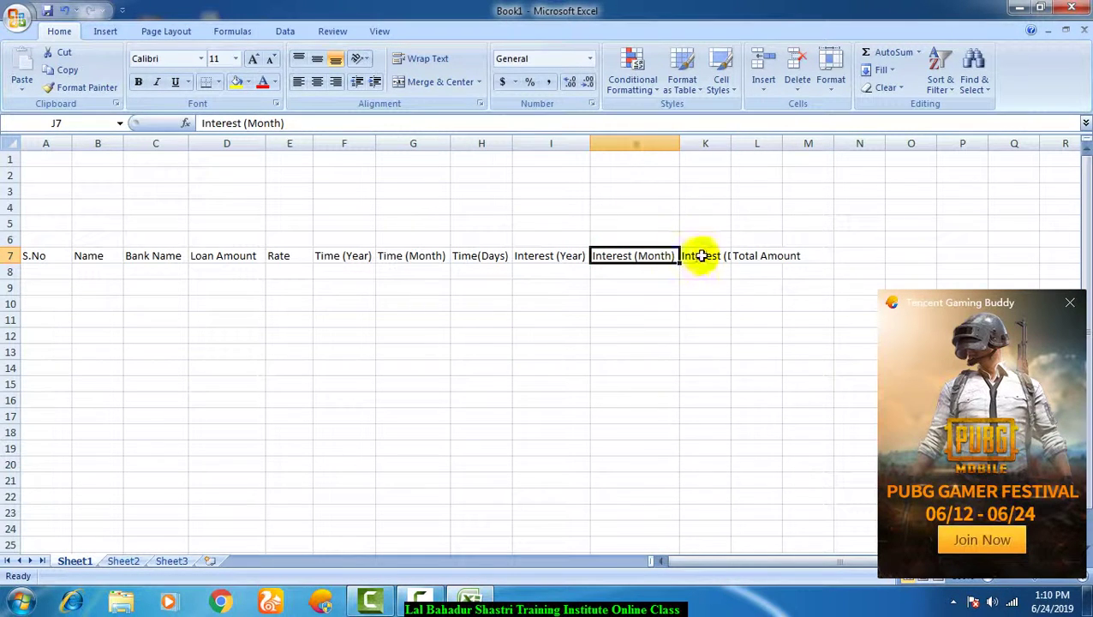
{"action": "left_click", "coordinate": [699, 253]}
{"action": "double_click", "coordinate": [732, 139]}
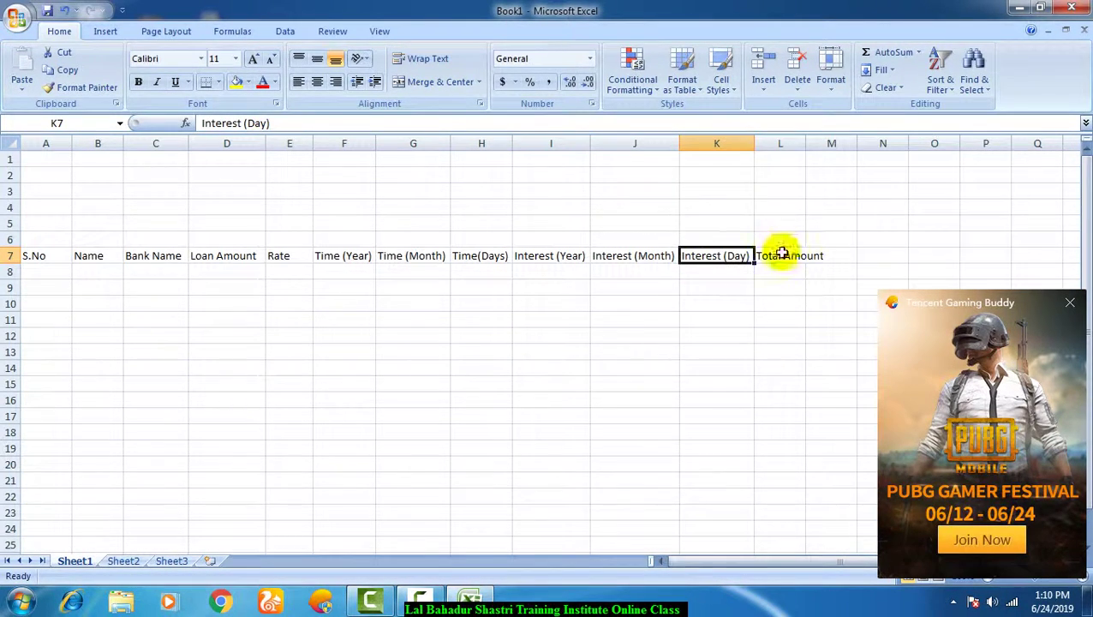
{"action": "left_click", "coordinate": [779, 255]}
{"action": "double_click", "coordinate": [807, 143]}
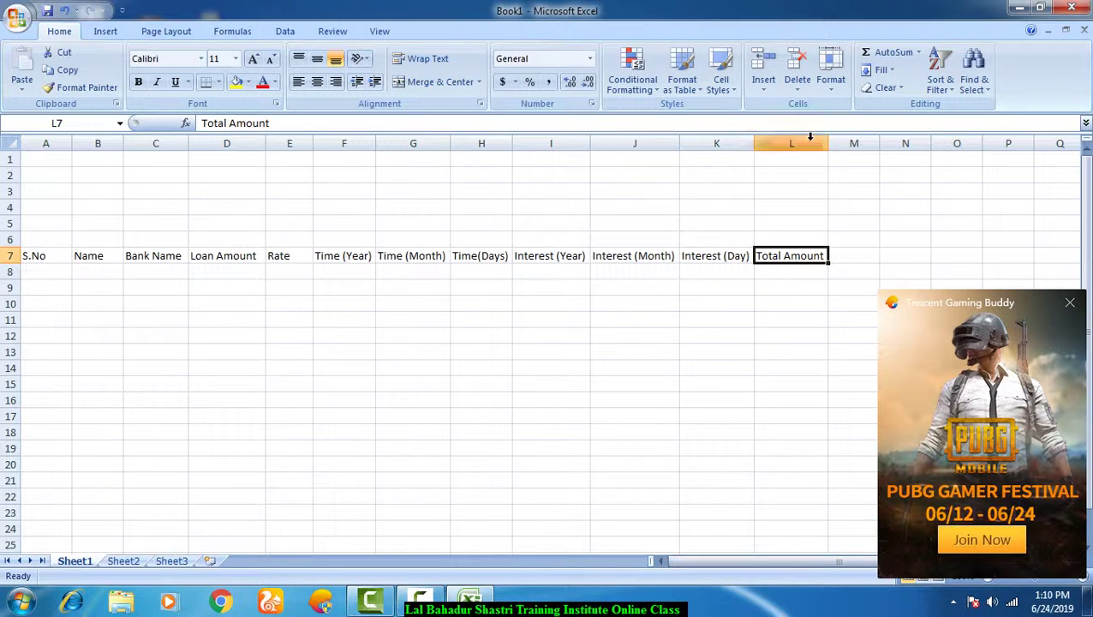
{"action": "left_click", "coordinate": [1070, 303]}
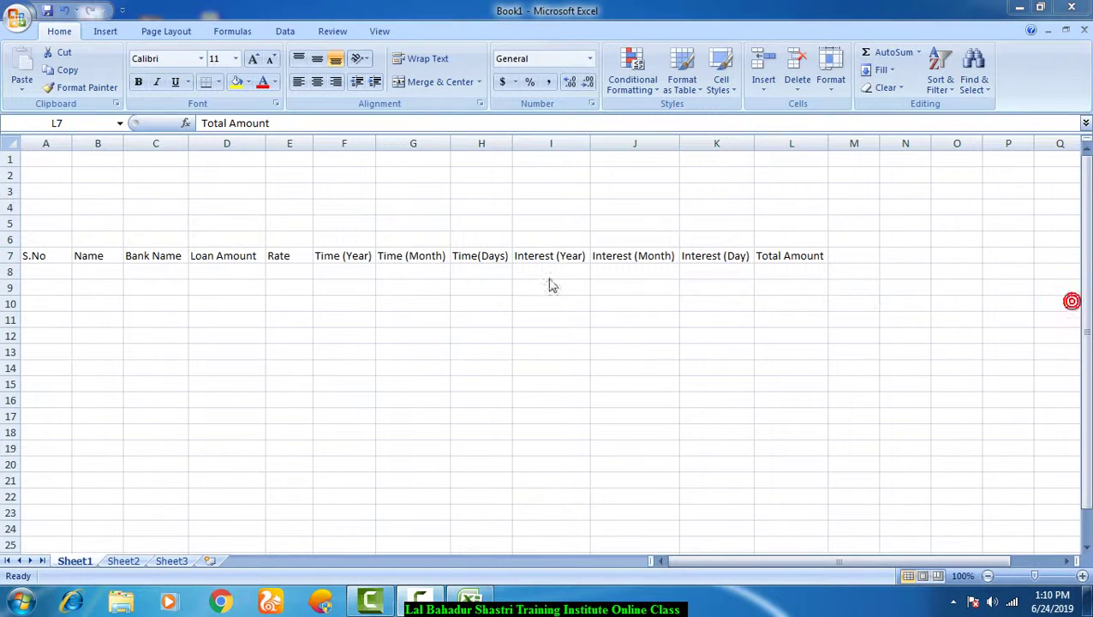
- Make the A7:L7 headers bold at font size 12
{"action": "left_click_drag", "start_coordinate": [43, 255], "coordinate": [770, 256]}
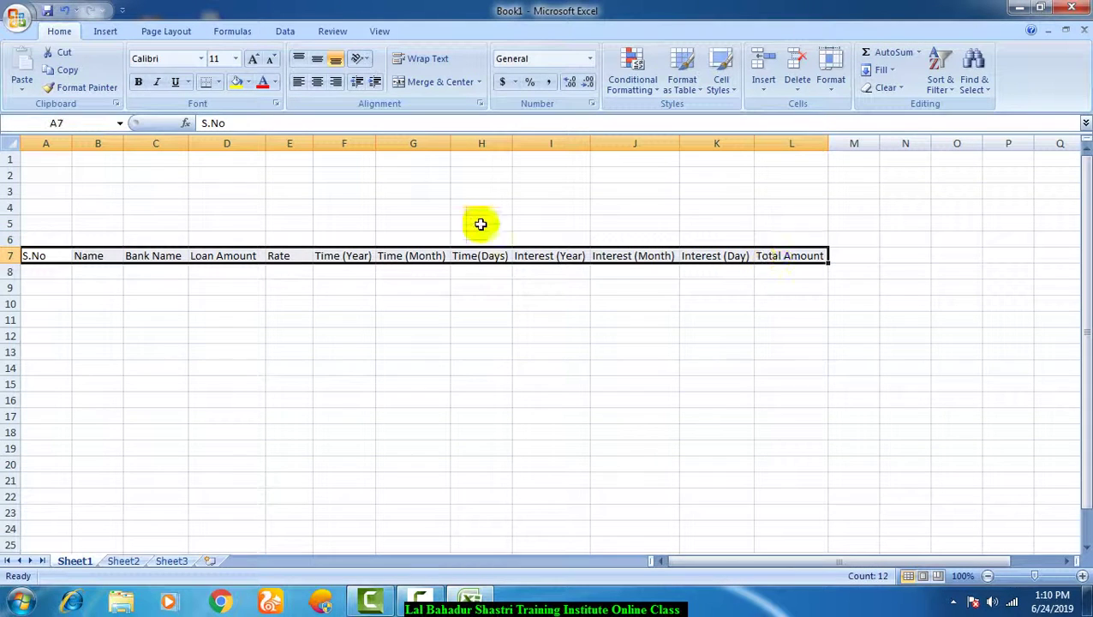
{"action": "left_click", "coordinate": [139, 82]}
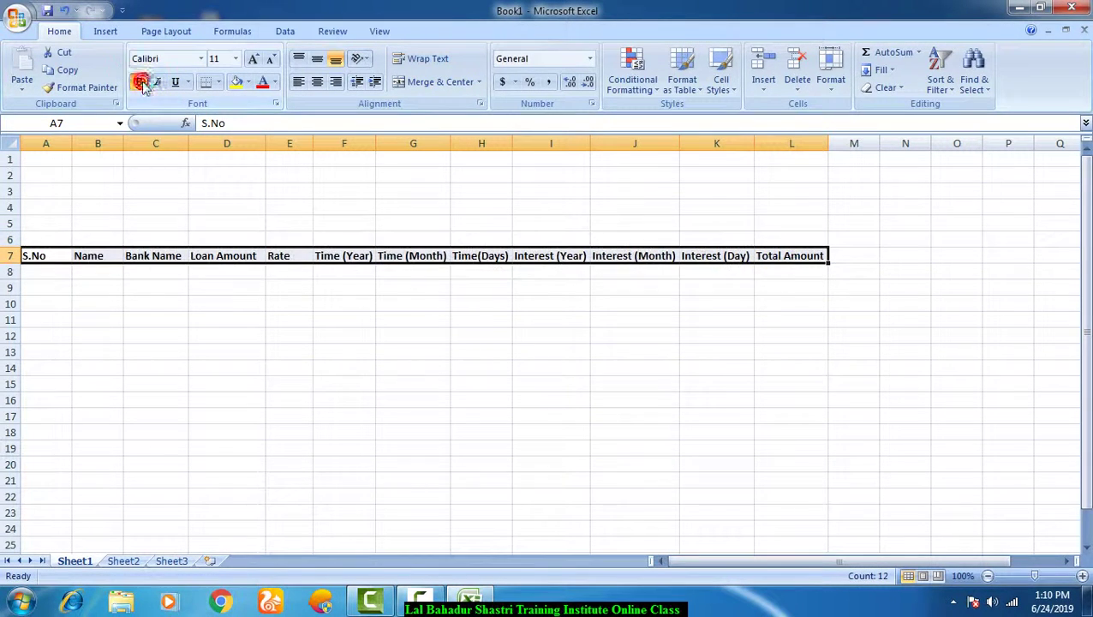
{"action": "left_click", "coordinate": [252, 58]}
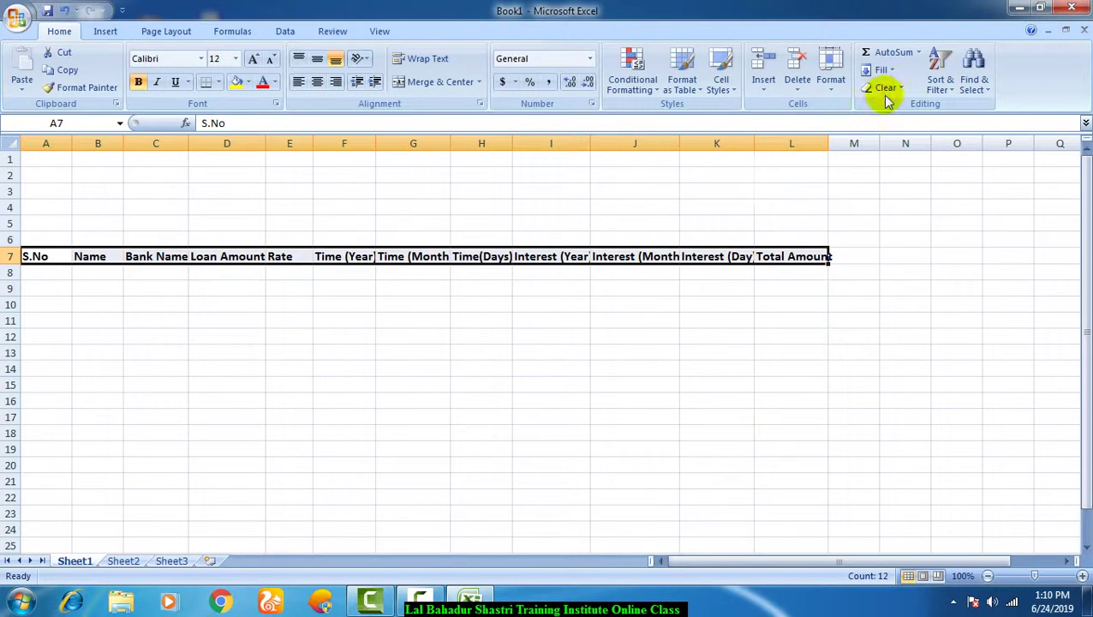
- AutoFit all column widths via Format, then widen column B
{"action": "left_click", "coordinate": [918, 52]}
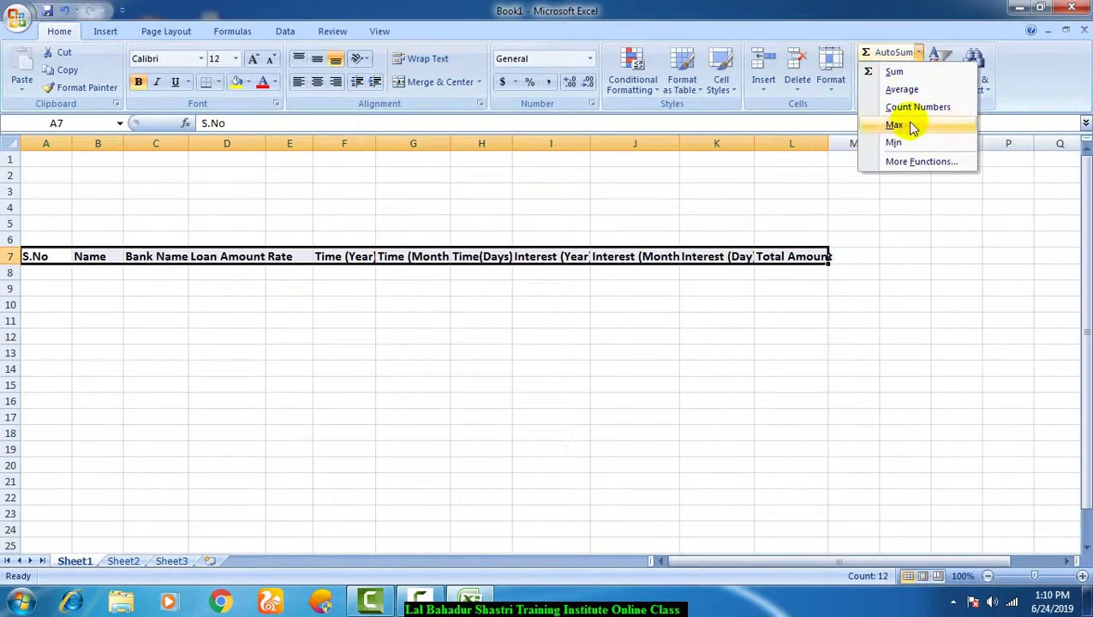
{"action": "left_click", "coordinate": [762, 86]}
{"action": "left_click", "coordinate": [831, 82]}
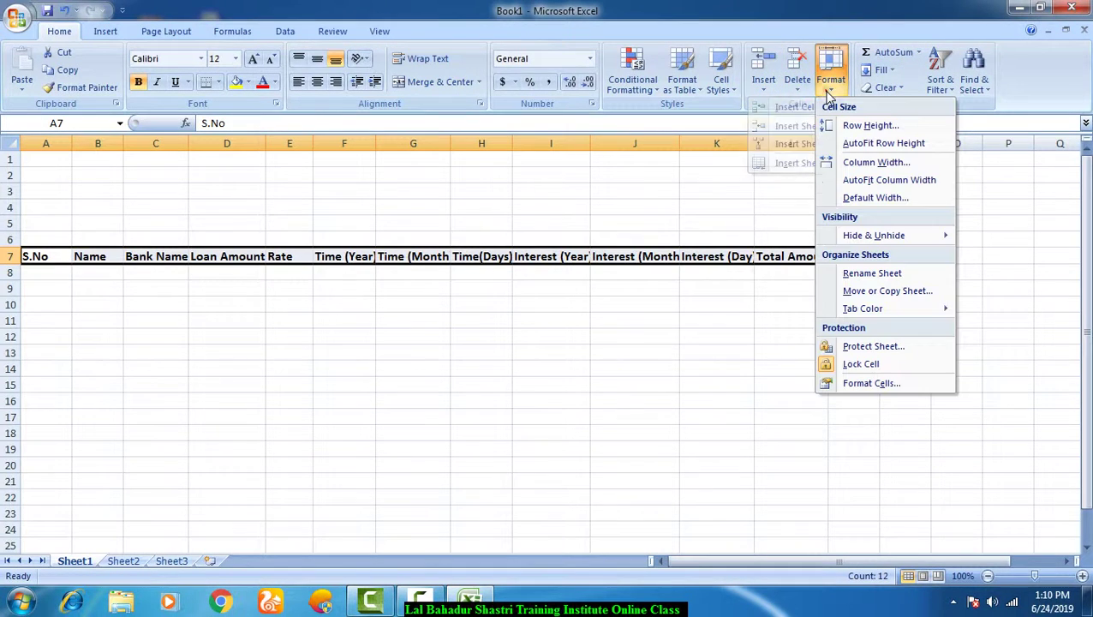
{"action": "left_click", "coordinate": [848, 180]}
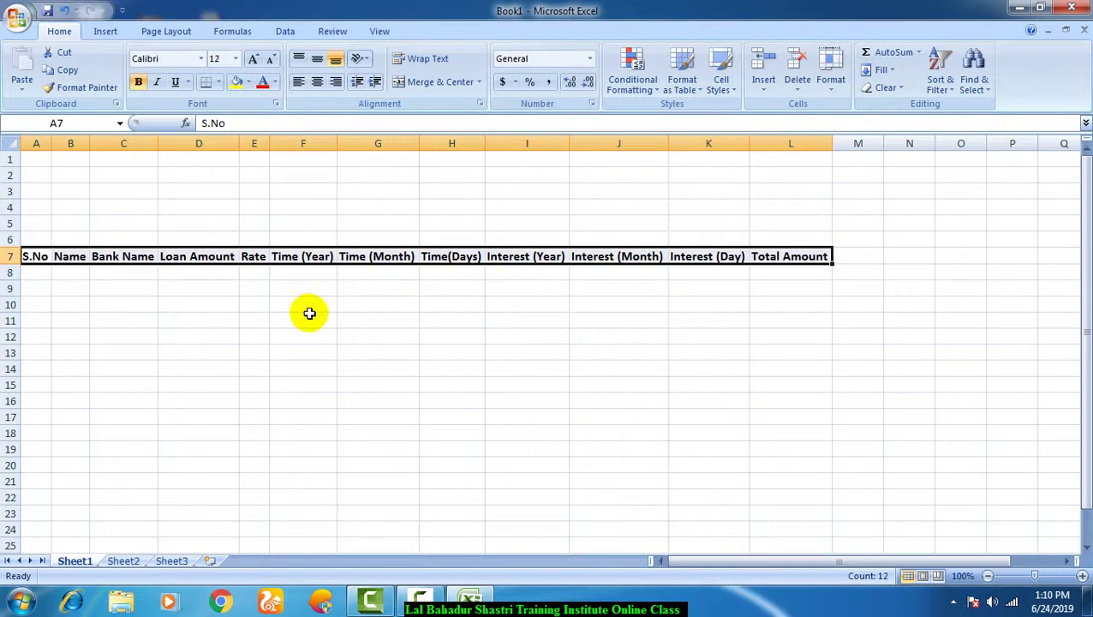
{"action": "left_click", "coordinate": [304, 318]}
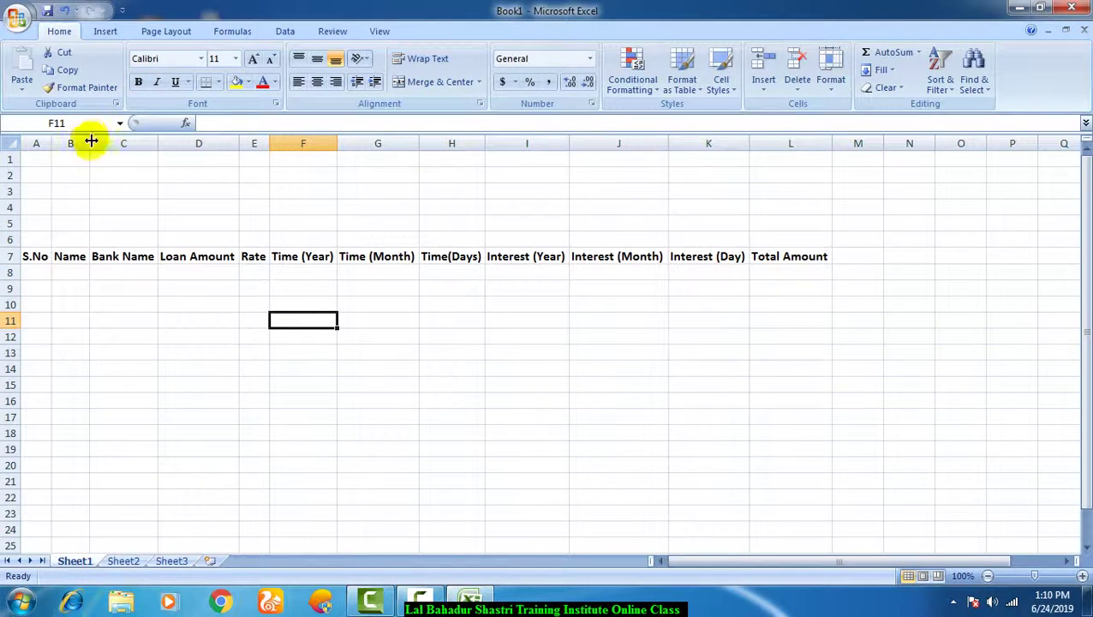
{"action": "left_click_drag", "start_coordinate": [90, 142], "coordinate": [96, 212]}
- Merge and centre A1:L6, then enter the title 'Interest Sheet' in it
{"action": "left_click", "coordinate": [28, 271]}
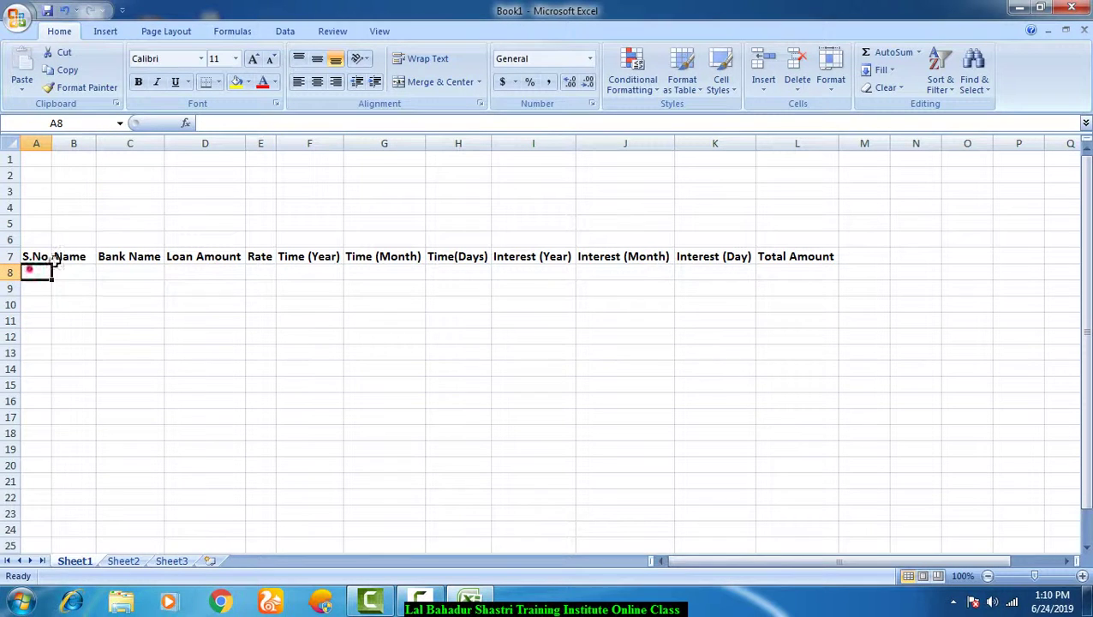
{"action": "left_click_drag", "start_coordinate": [36, 161], "coordinate": [775, 244]}
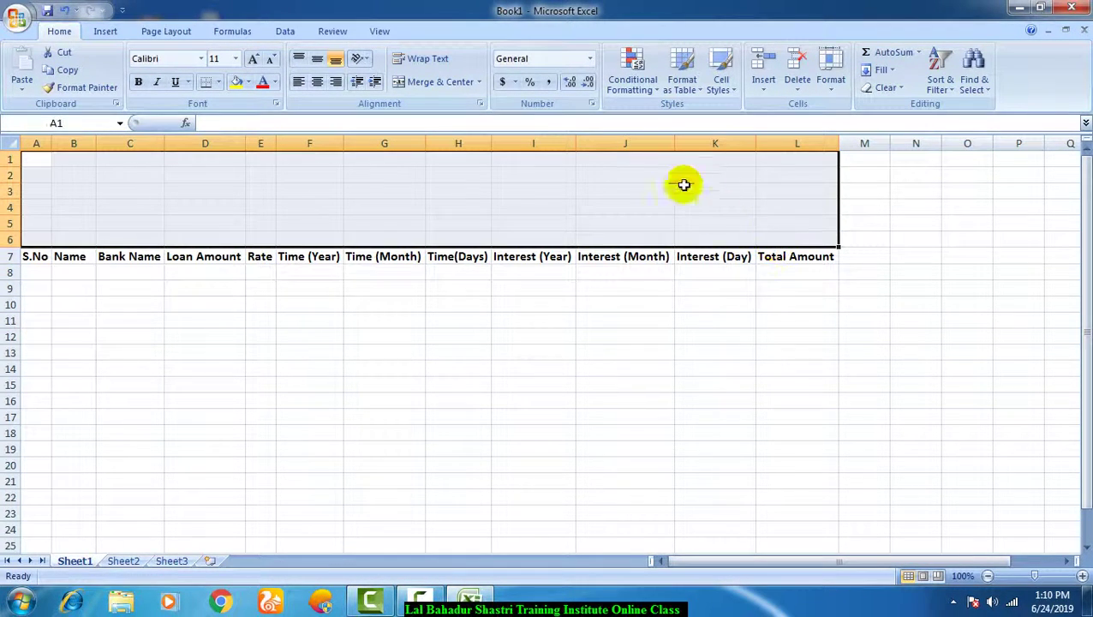
{"action": "left_click", "coordinate": [431, 83]}
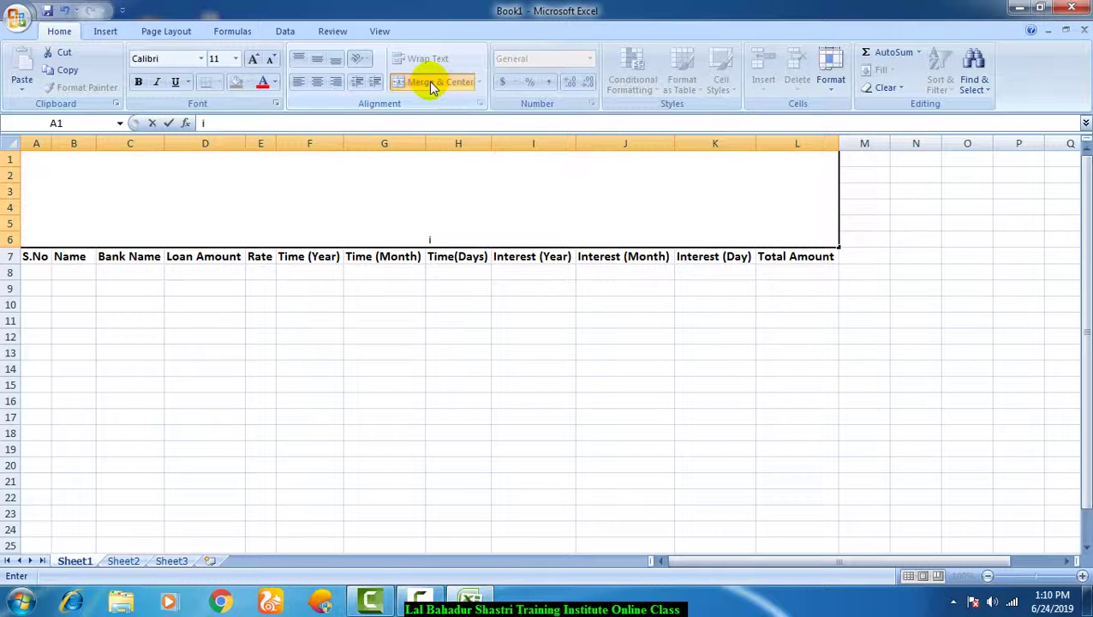
{"action": "type", "text": "Interest She"}
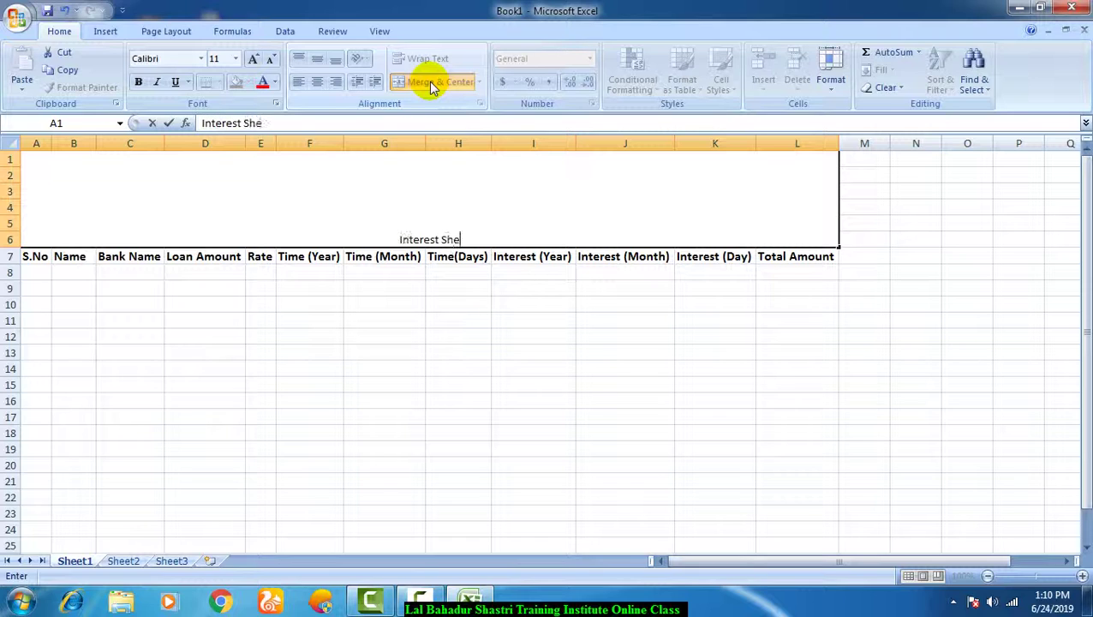
{"action": "type", "text": "et"}
{"action": "key", "text": "Tab"}
{"action": "key", "text": "shift+Tab"}
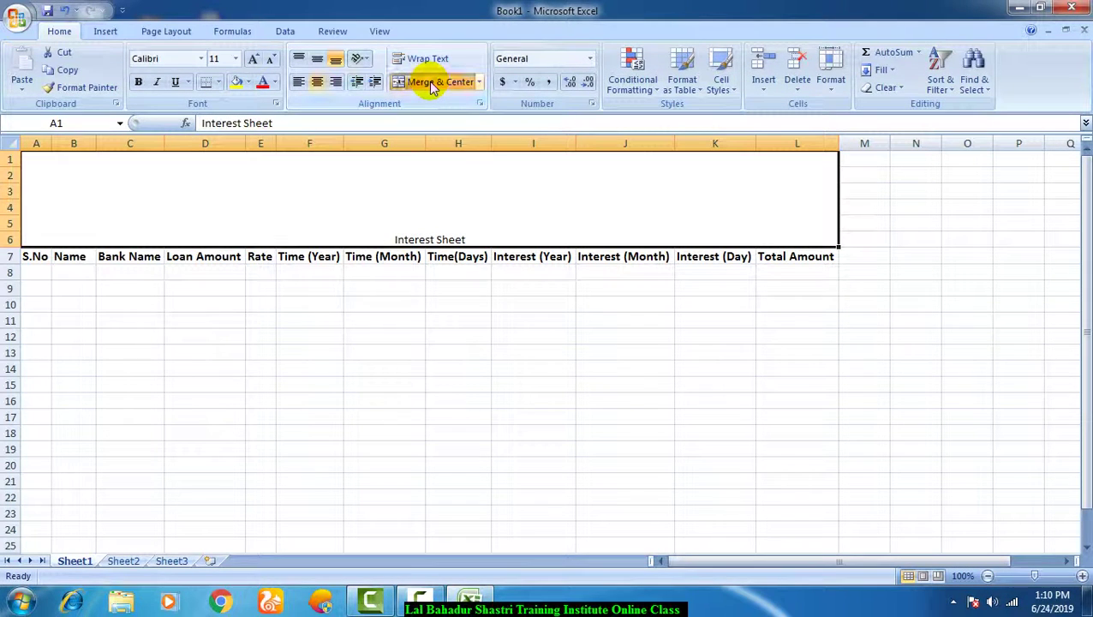
- Enlarge the Interest Sheet title to 72 point and make it bold
{"action": "left_click", "coordinate": [256, 60]}
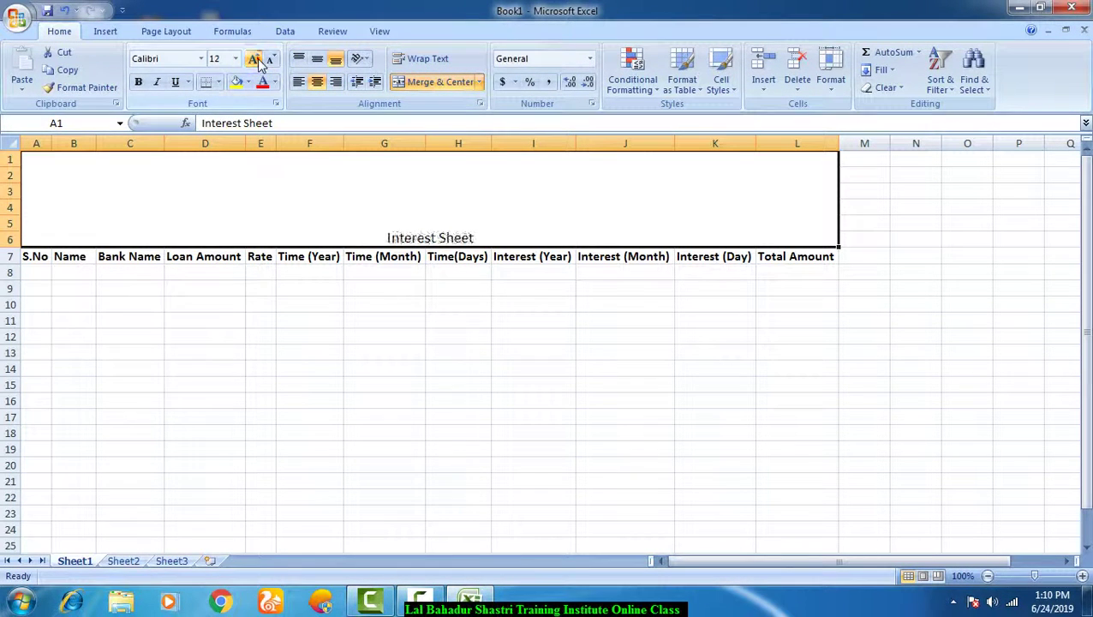
{"action": "left_click", "coordinate": [255, 60]}
{"action": "left_click", "coordinate": [255, 60]}
{"action": "left_click", "coordinate": [256, 60]}
{"action": "left_click", "coordinate": [256, 60]}
{"action": "left_click", "coordinate": [255, 60]}
{"action": "left_click", "coordinate": [255, 60]}
{"action": "left_click", "coordinate": [255, 60]}
{"action": "left_click", "coordinate": [255, 60]}
{"action": "left_click", "coordinate": [255, 60]}
{"action": "left_click", "coordinate": [256, 60]}
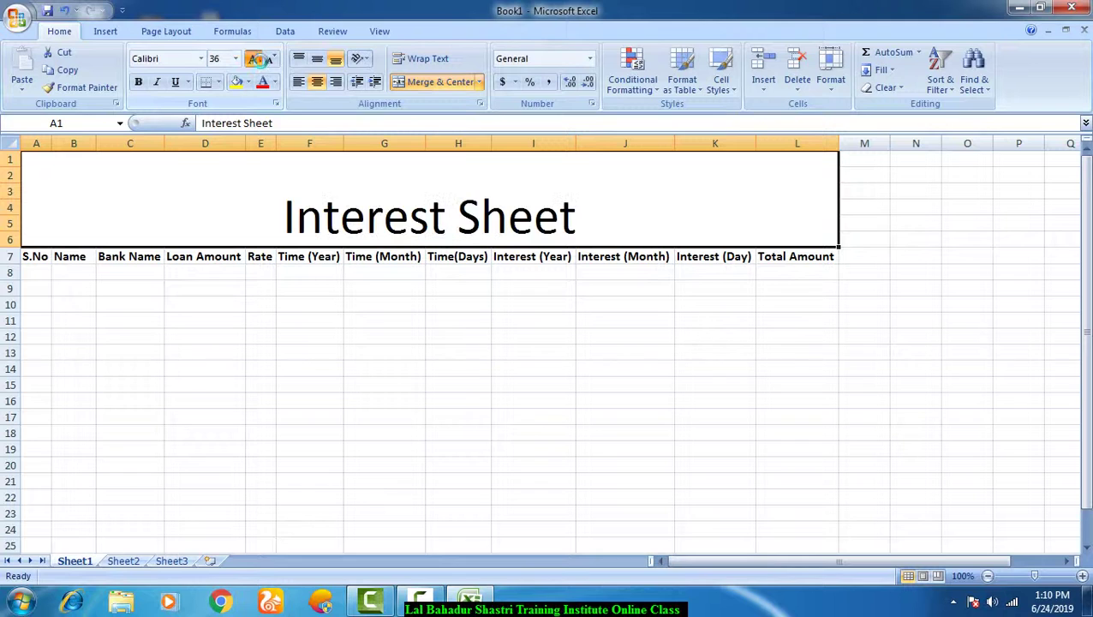
{"action": "left_click", "coordinate": [255, 60]}
{"action": "left_click", "coordinate": [138, 81]}
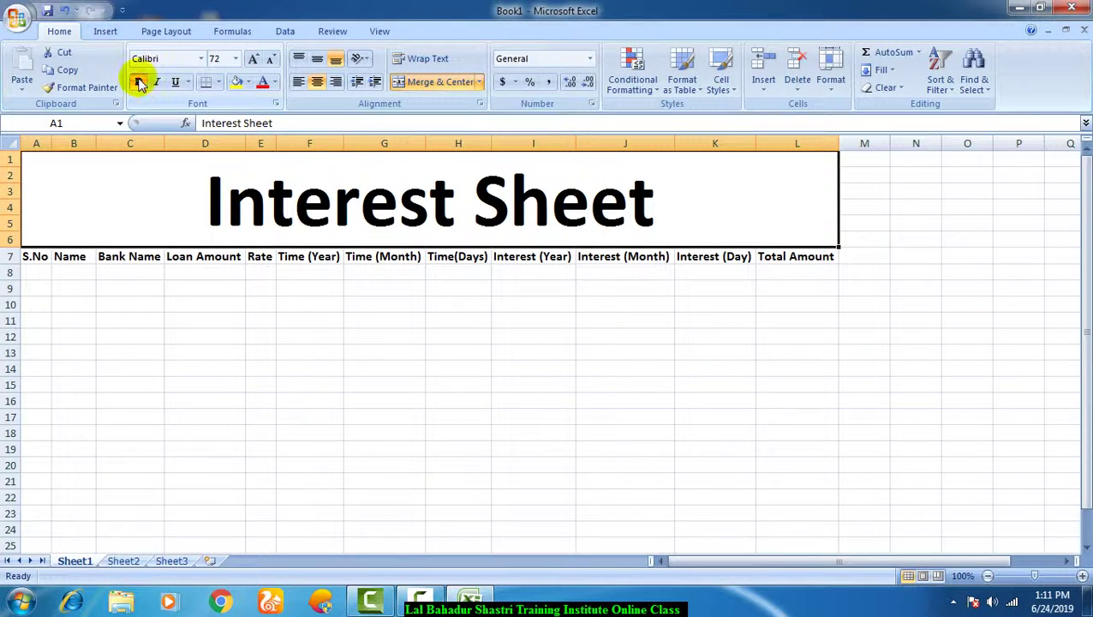
- Colour the title text red on a yellow fill
{"action": "left_click", "coordinate": [274, 82]}
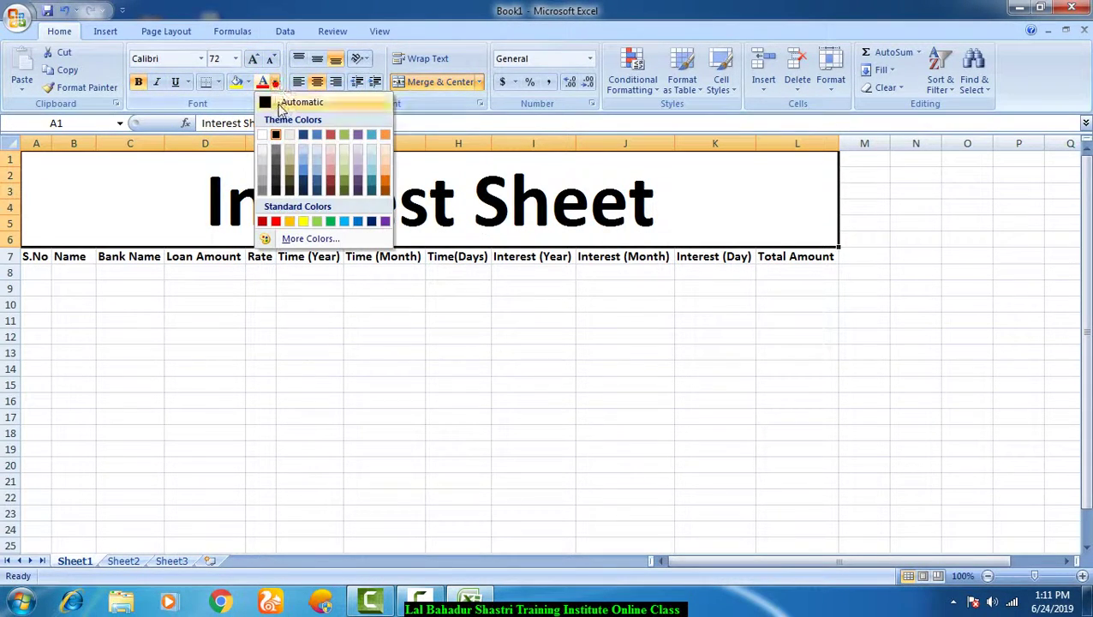
{"action": "left_click", "coordinate": [275, 222]}
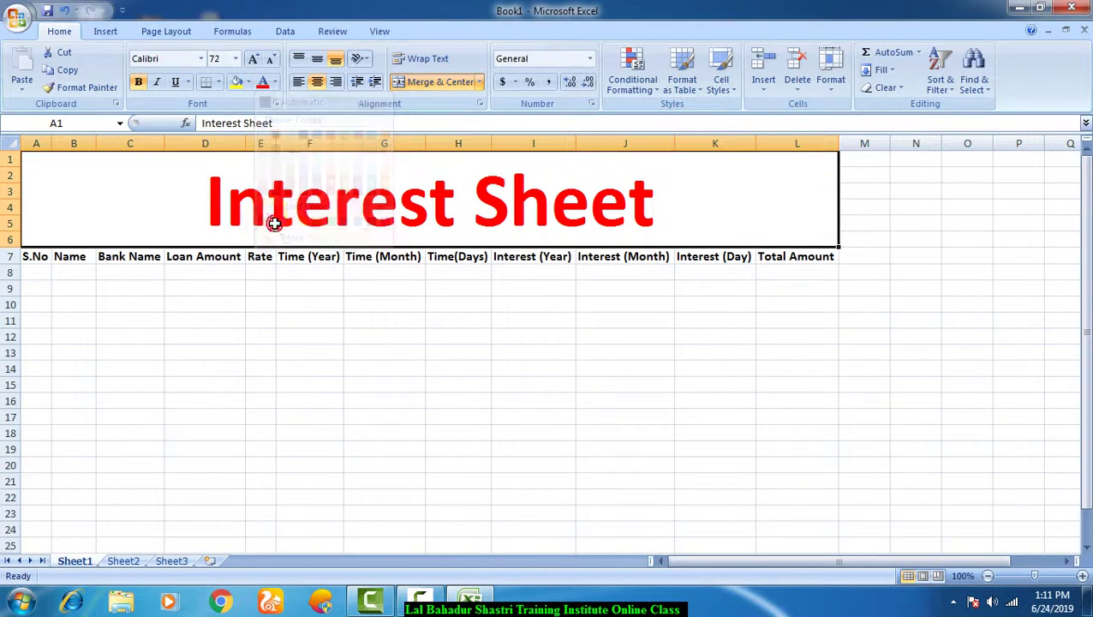
{"action": "left_click", "coordinate": [238, 83]}
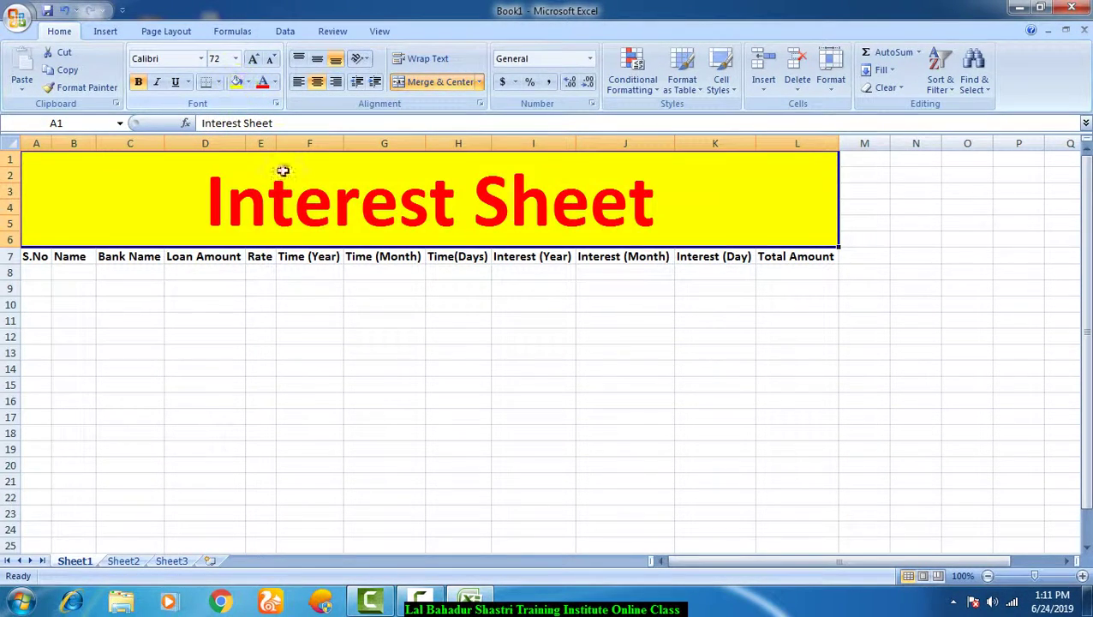
{"action": "left_click", "coordinate": [111, 273]}
{"action": "left_click", "coordinate": [34, 272]}
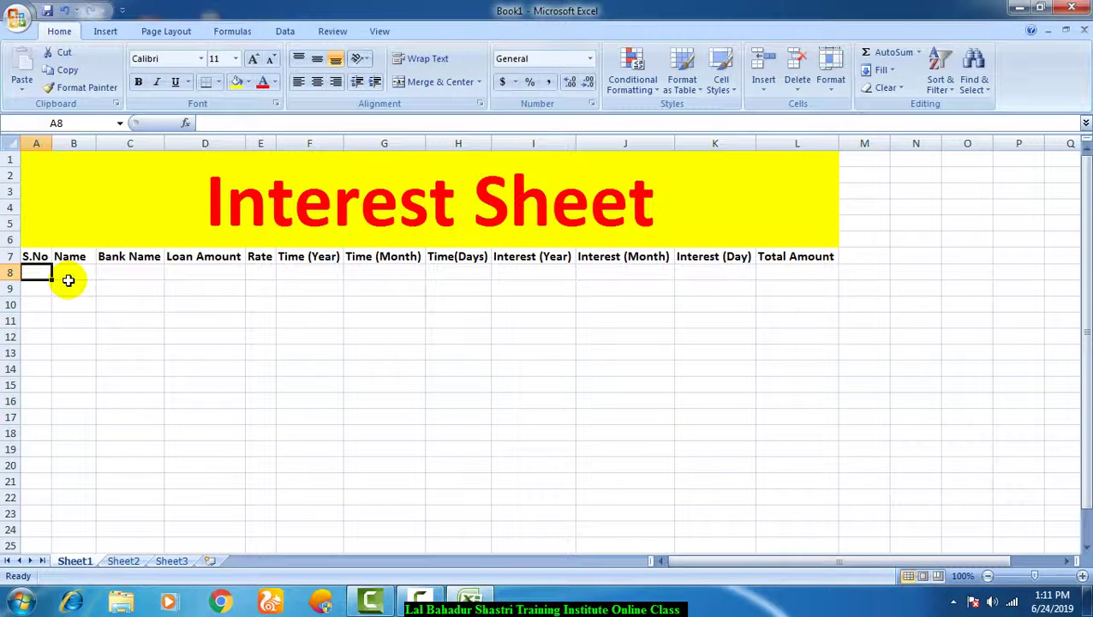
- Enter S.No 1, the borrower's name and bank SBI in row 8
{"action": "type", "text": "1"}
{"action": "left_click", "coordinate": [70, 283]}
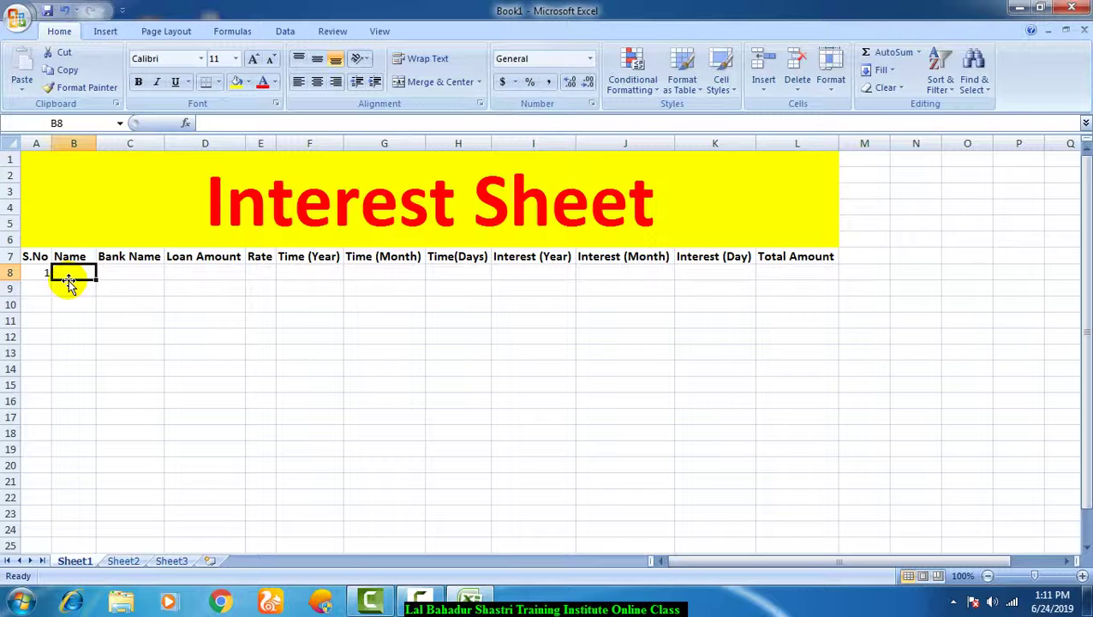
{"action": "type", "text": "Amit"}
{"action": "key", "text": "Tab"}
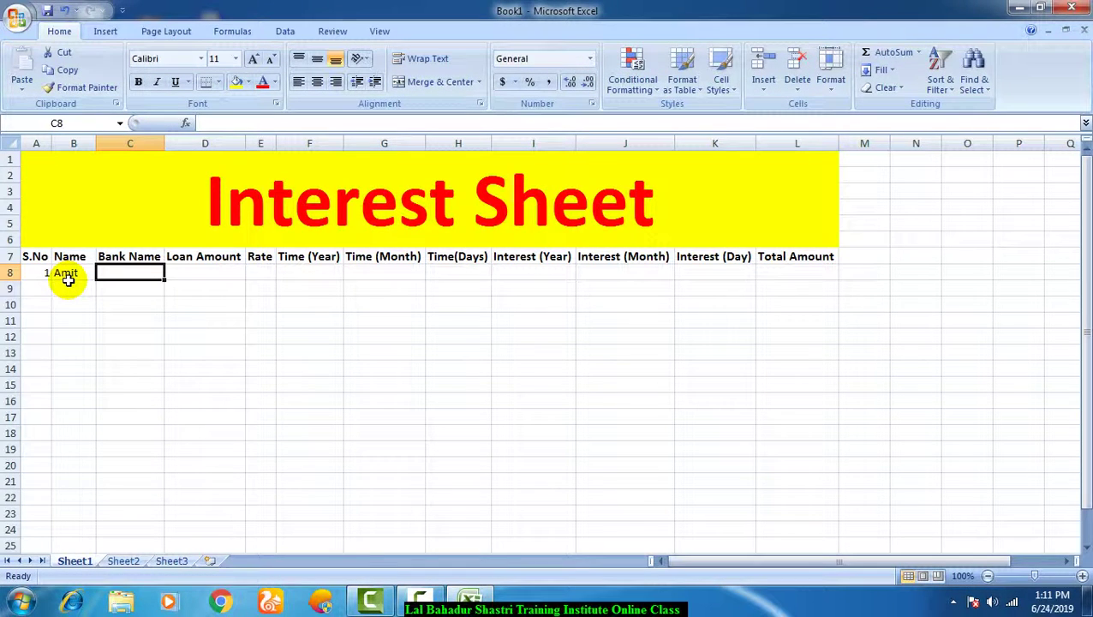
{"action": "type", "text": "SBI"}
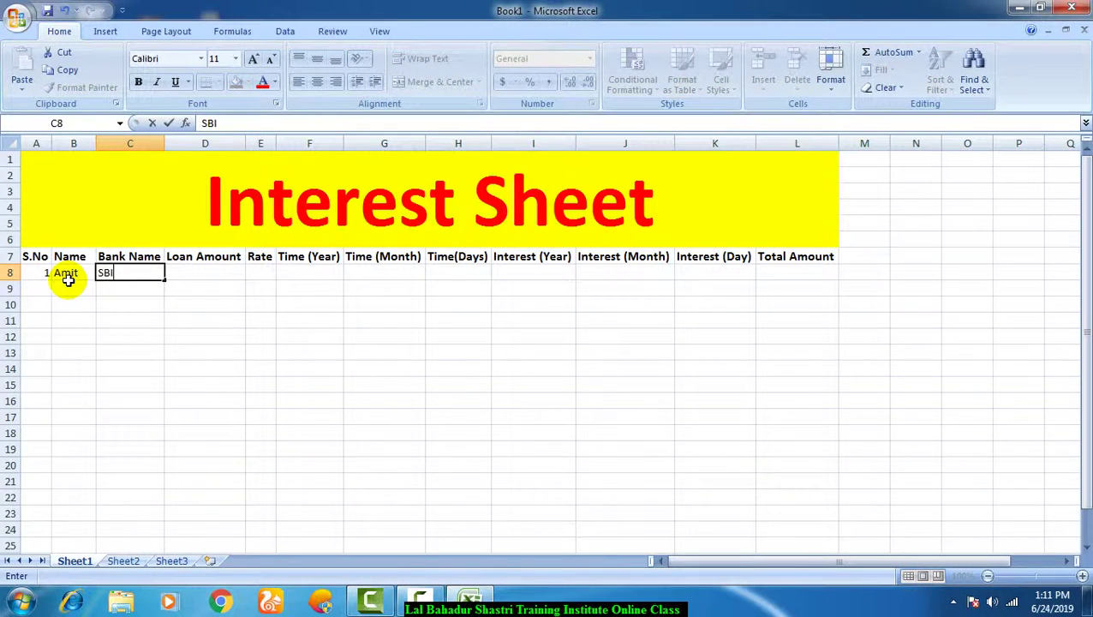
{"action": "key", "text": "Tab"}
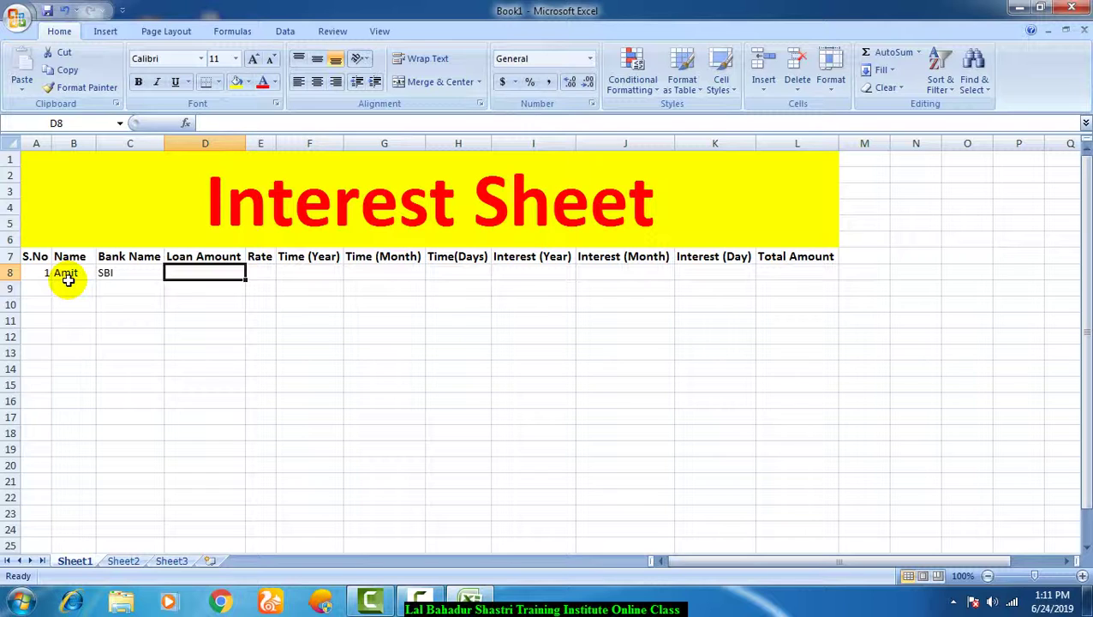
- Enter loan amount 1500000, rate 5% and time 4 years in row 8
{"action": "type", "text": "1500"}
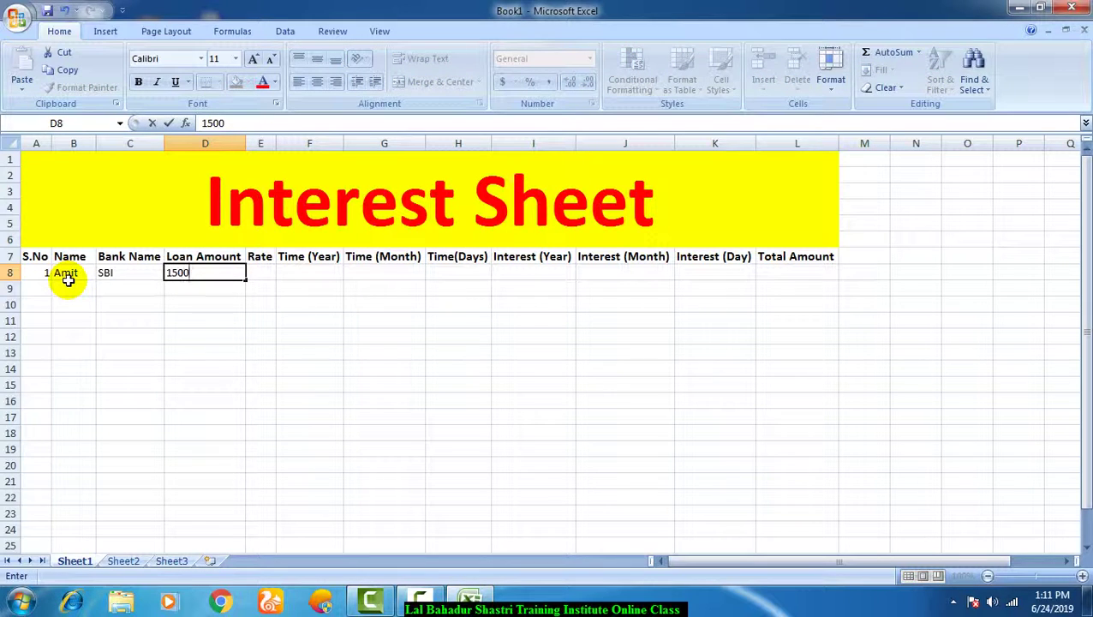
{"action": "type", "text": "0000"}
{"action": "key", "text": "Tab"}
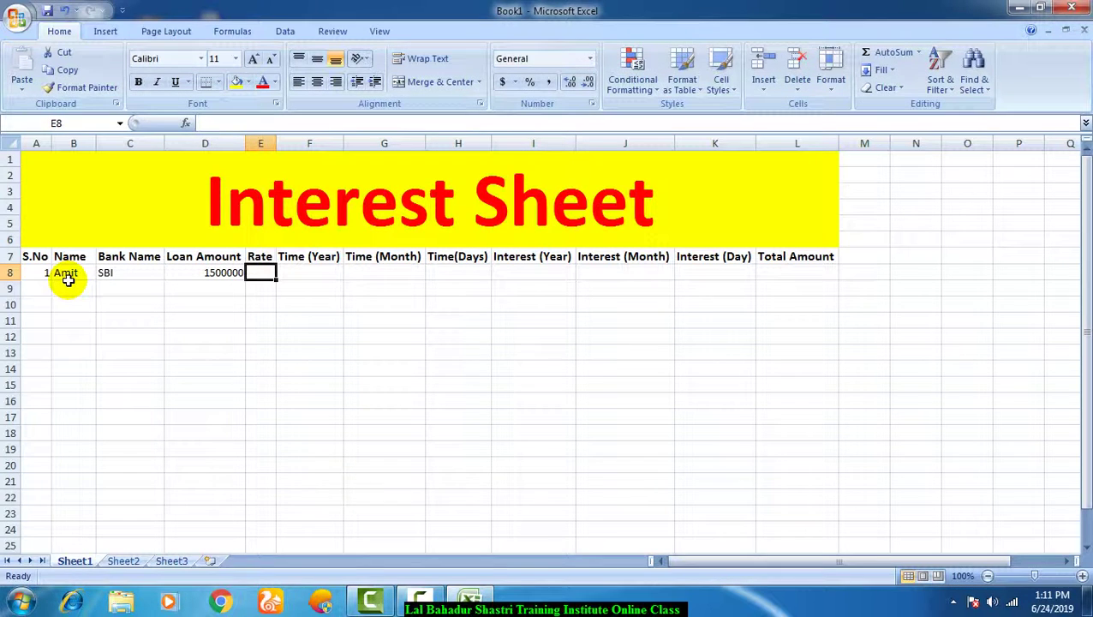
{"action": "type", "text": "5%"}
{"action": "key", "text": "Tab"}
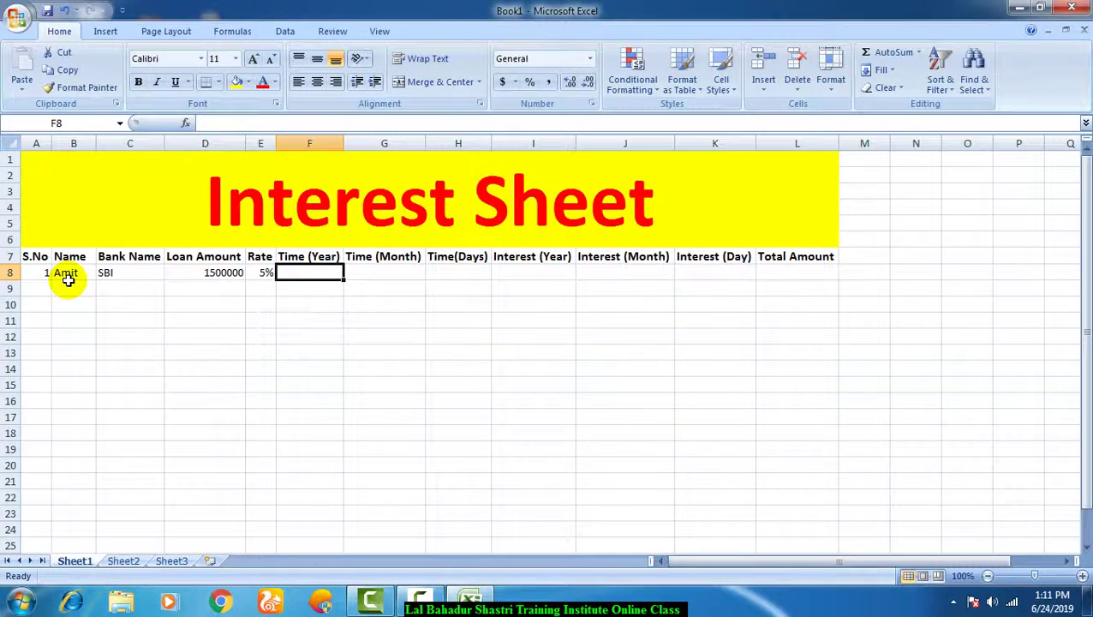
{"action": "type", "text": "2 Yea"}
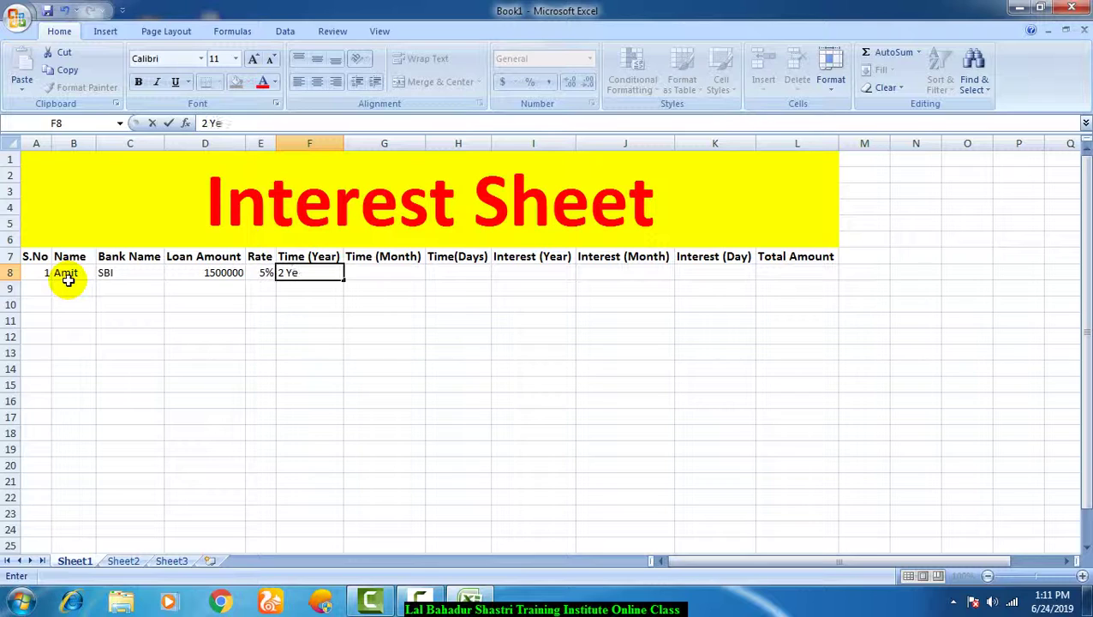
{"action": "key", "text": "BackSpace"}
{"action": "key", "text": "BackSpace"}
{"action": "key", "text": "BackSpace"}
{"action": "key", "text": "BackSpace"}
{"action": "key", "text": "BackSpace"}
{"action": "type", "text": "4"}
{"action": "key", "text": "Tab"}
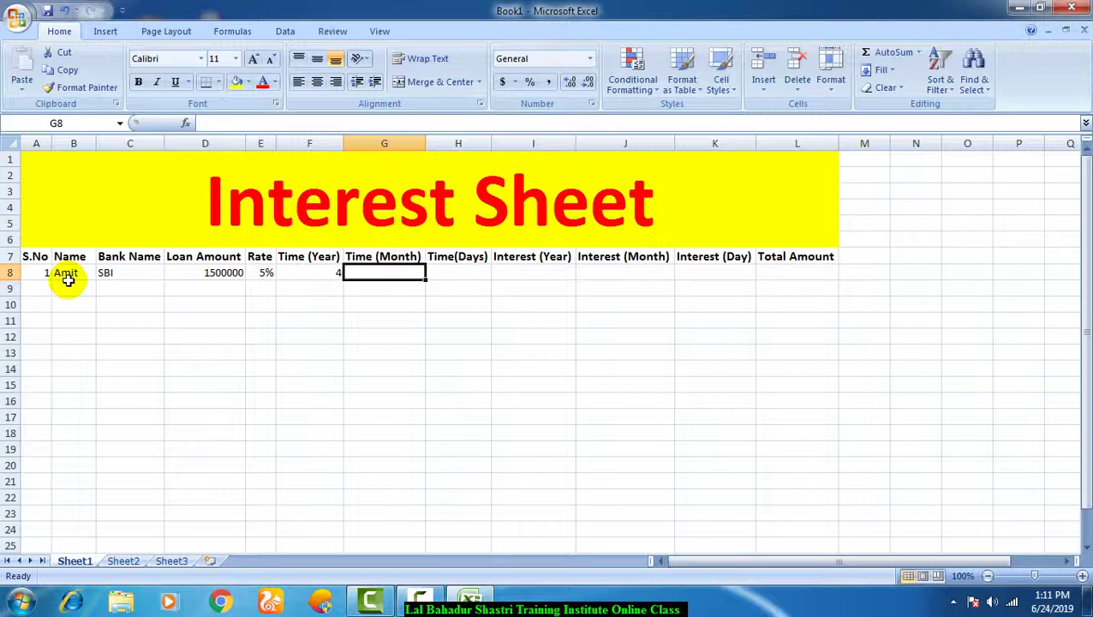
- Enter =F8*12 in G8 to get the loan period of 48 months
{"action": "type", "text": "="}
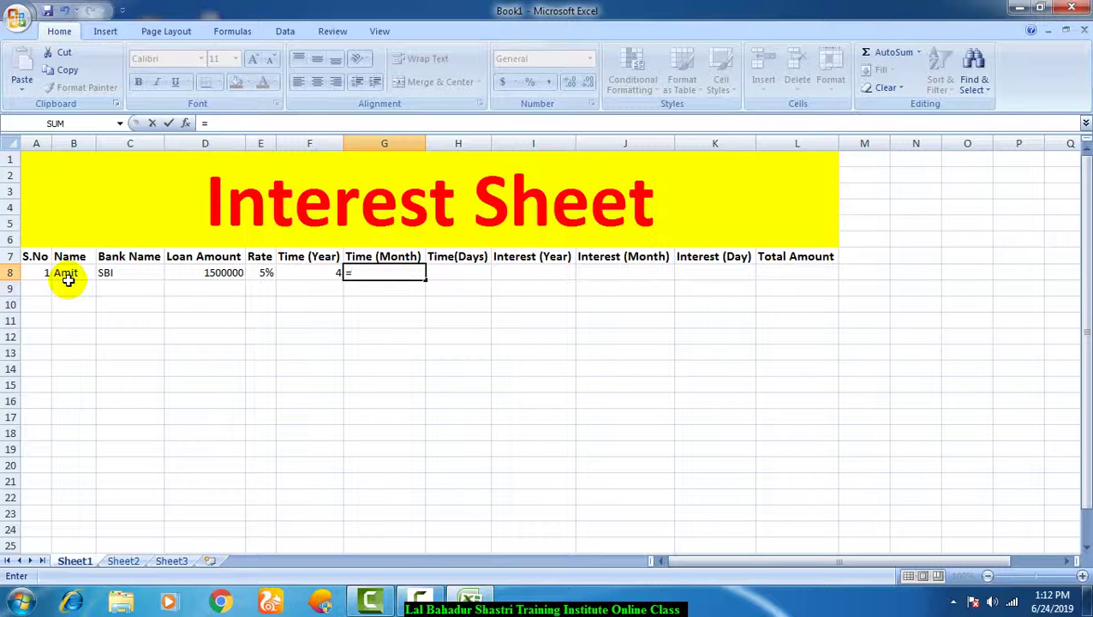
{"action": "key", "text": "Left"}
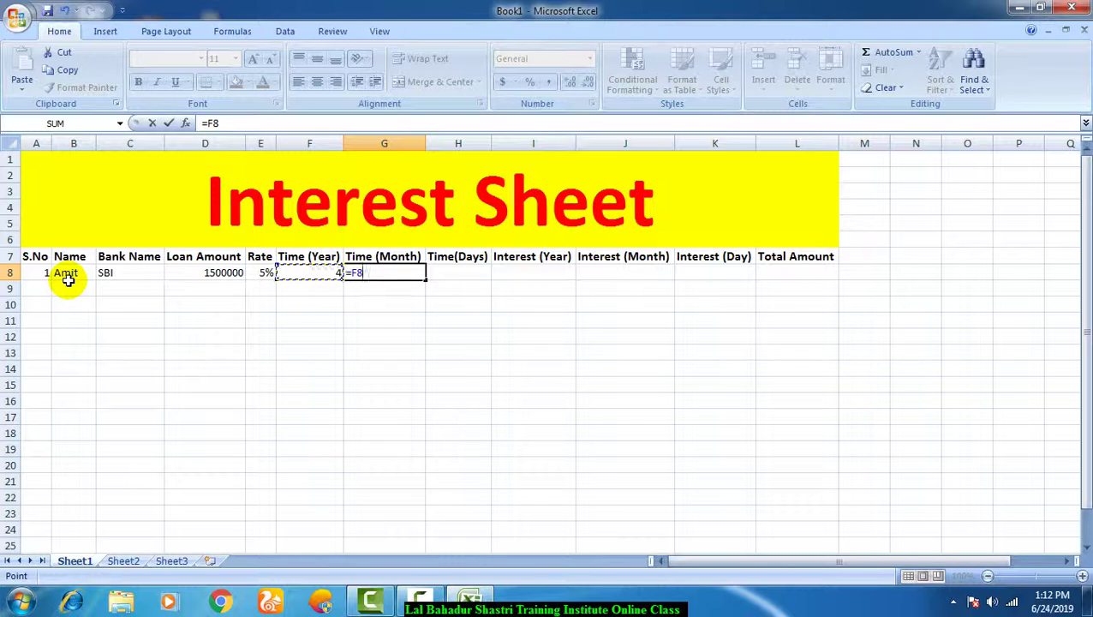
{"action": "type", "text": "*"}
{"action": "key", "text": "BackSpace"}
{"action": "key", "text": "BackSpace"}
{"action": "key", "text": "BackSpace"}
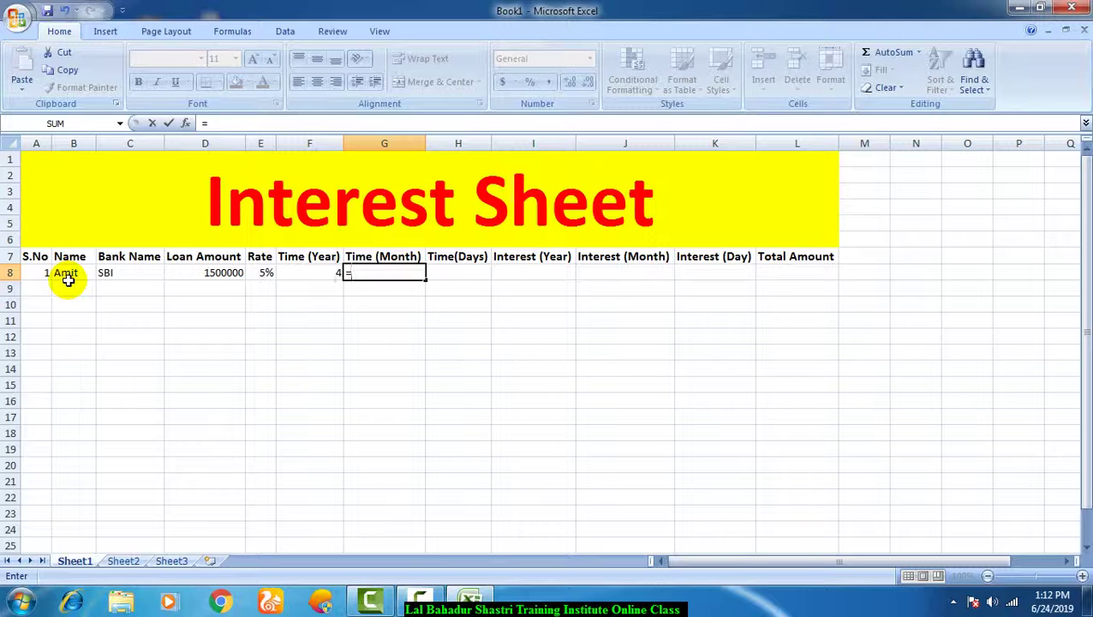
{"action": "key", "text": "Left"}
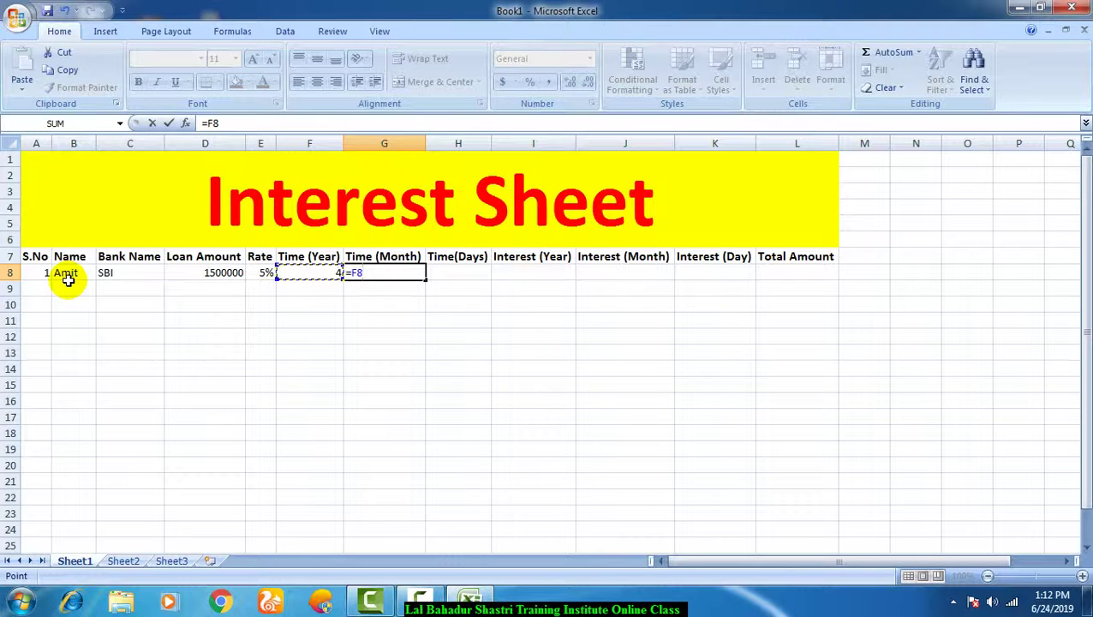
{"action": "type", "text": "*12"}
{"action": "key", "text": "Tab"}
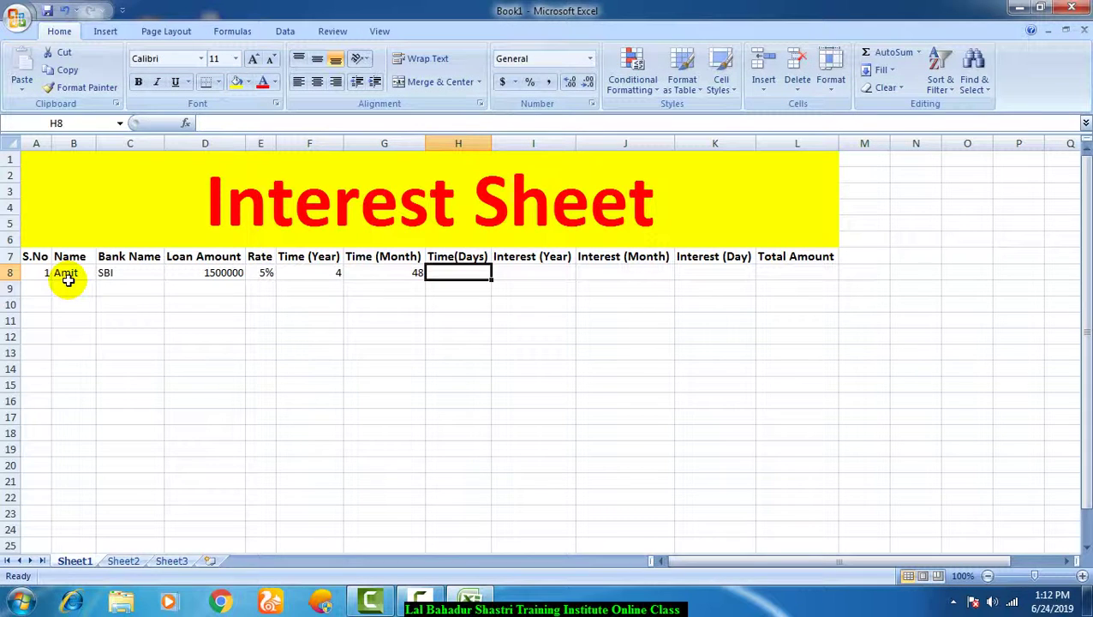
- Enter =F8*365 in H8 to get the loan period of 1460 days
{"action": "type", "text": "="}
{"action": "key", "text": "Left"}
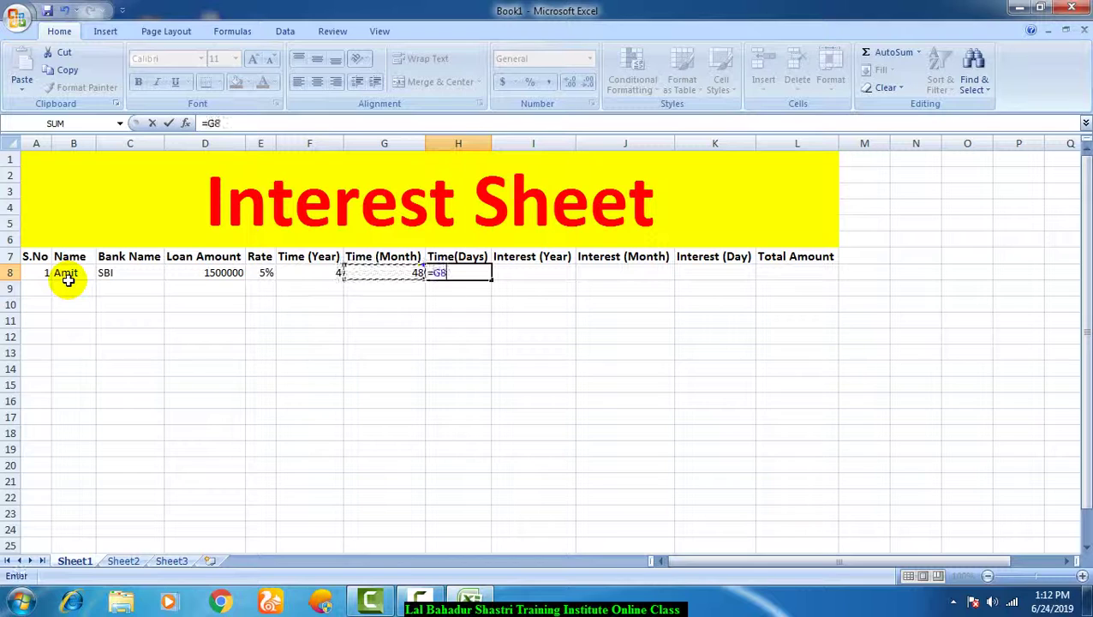
{"action": "key", "text": "Left"}
{"action": "type", "text": "*"}
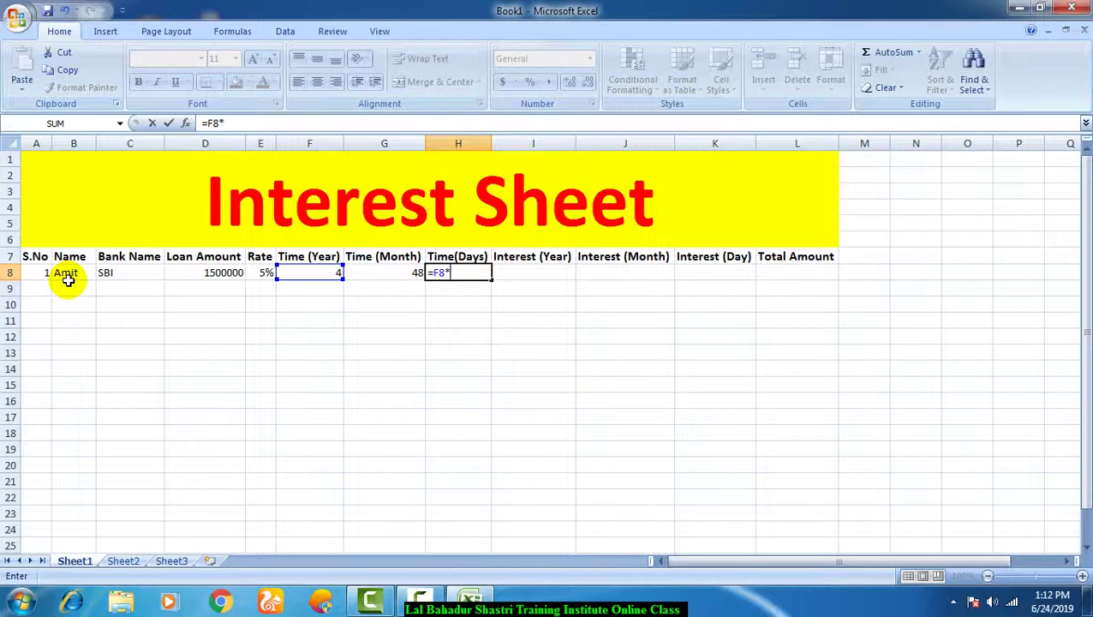
{"action": "type", "text": "365"}
{"action": "left_click", "coordinate": [70, 288]}
{"action": "left_click", "coordinate": [68, 278]}
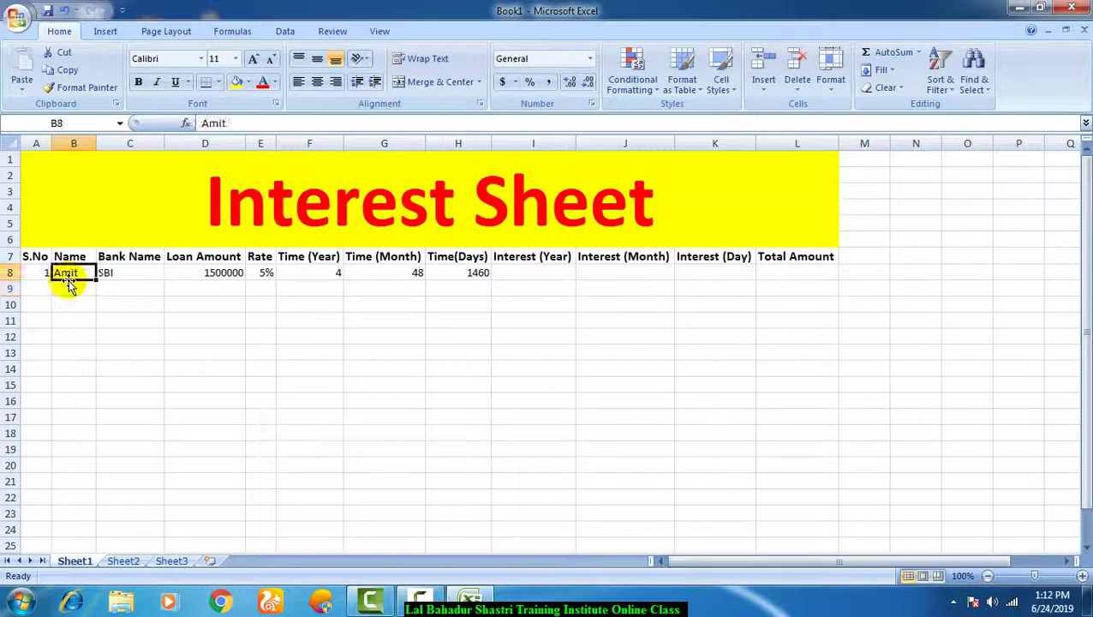
{"action": "key", "text": "Right"}
{"action": "key", "text": "Right"}
{"action": "key", "text": "Right"}
{"action": "key", "text": "Right"}
{"action": "key", "text": "Right"}
{"action": "key", "text": "Right"}
{"action": "key", "text": "Right"}
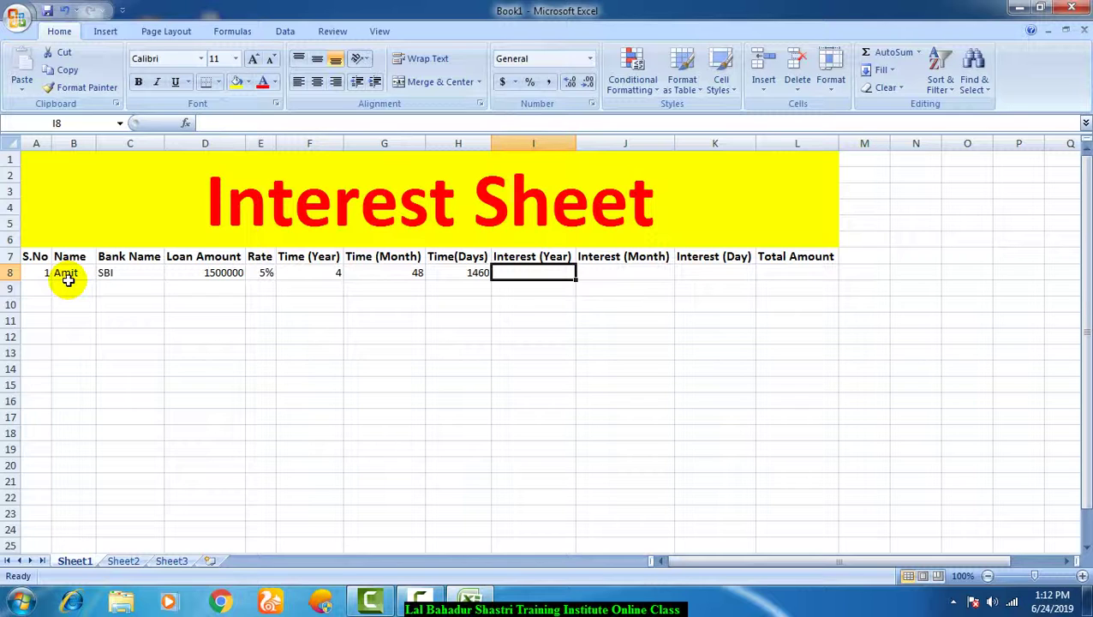
- Enter =D8*E8*F8 in I8 for yearly interest of 300000
{"action": "type", "text": "="}
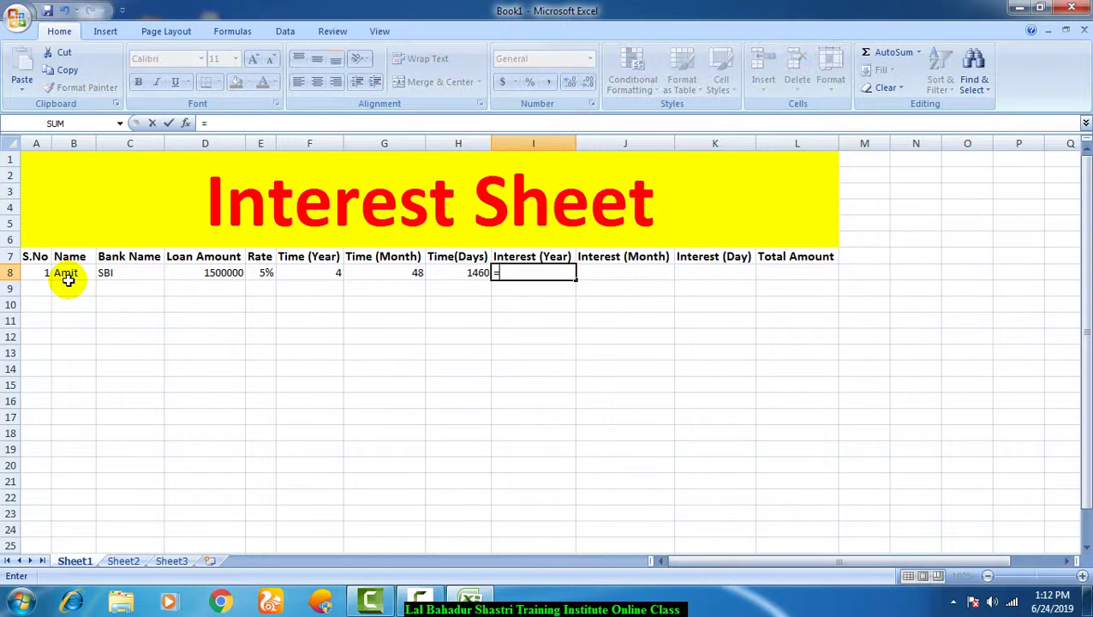
{"action": "key", "text": "Left"}
{"action": "key", "text": "Left"}
{"action": "key", "text": "Left"}
{"action": "key", "text": "Left"}
{"action": "key", "text": "Left"}
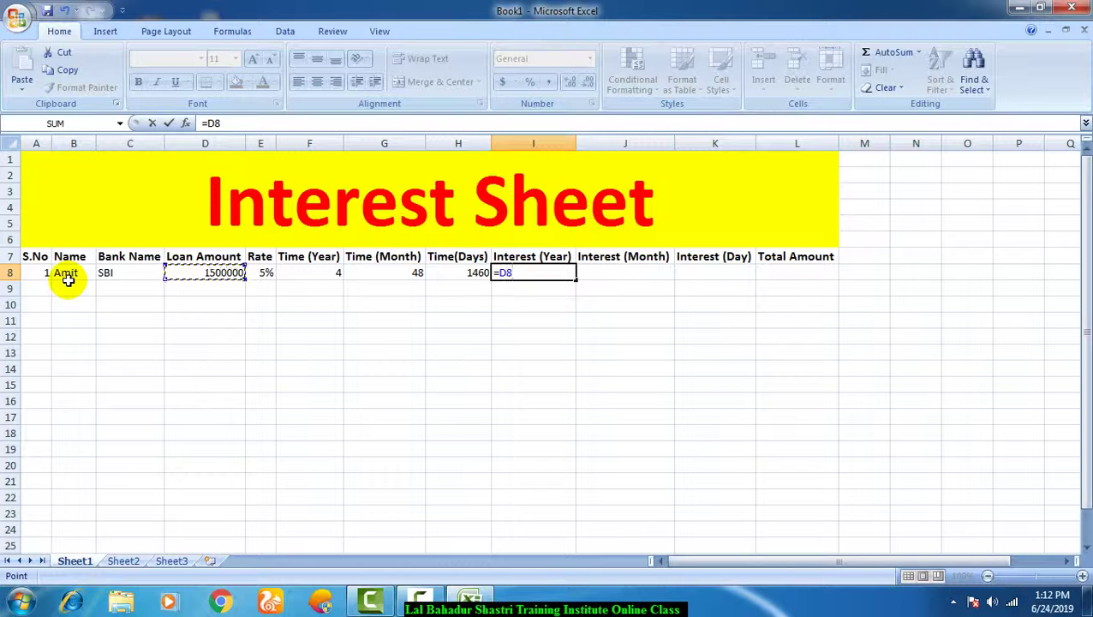
{"action": "type", "text": "*"}
{"action": "key", "text": "Left"}
{"action": "key", "text": "Left"}
{"action": "key", "text": "Left"}
{"action": "key", "text": "Left"}
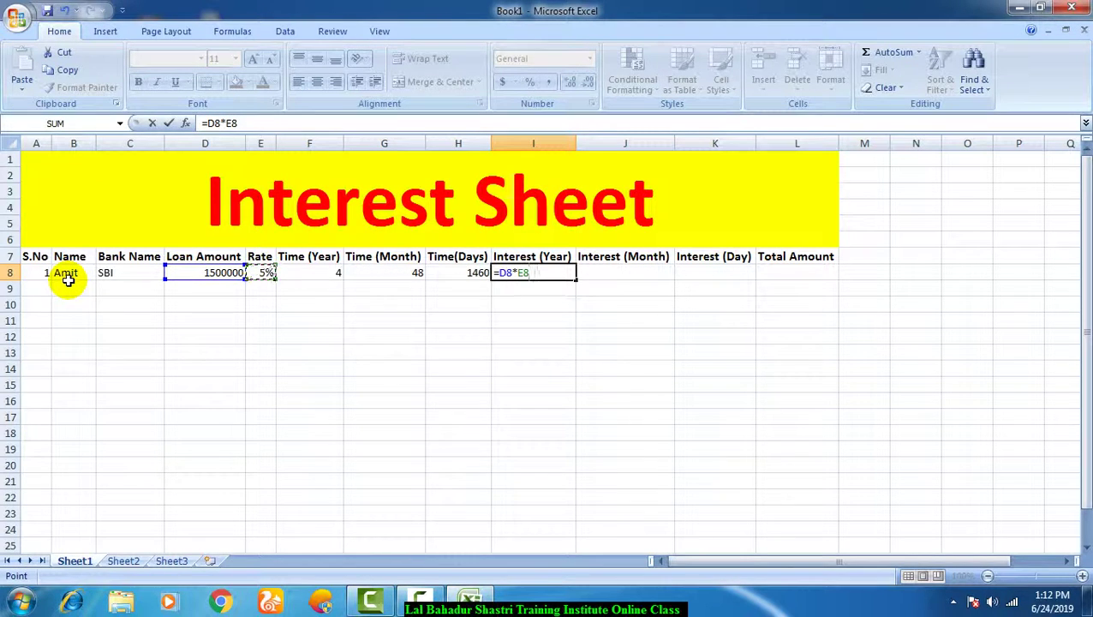
{"action": "type", "text": "*"}
{"action": "key", "text": "Left"}
{"action": "key", "text": "Left"}
{"action": "key", "text": "Left"}
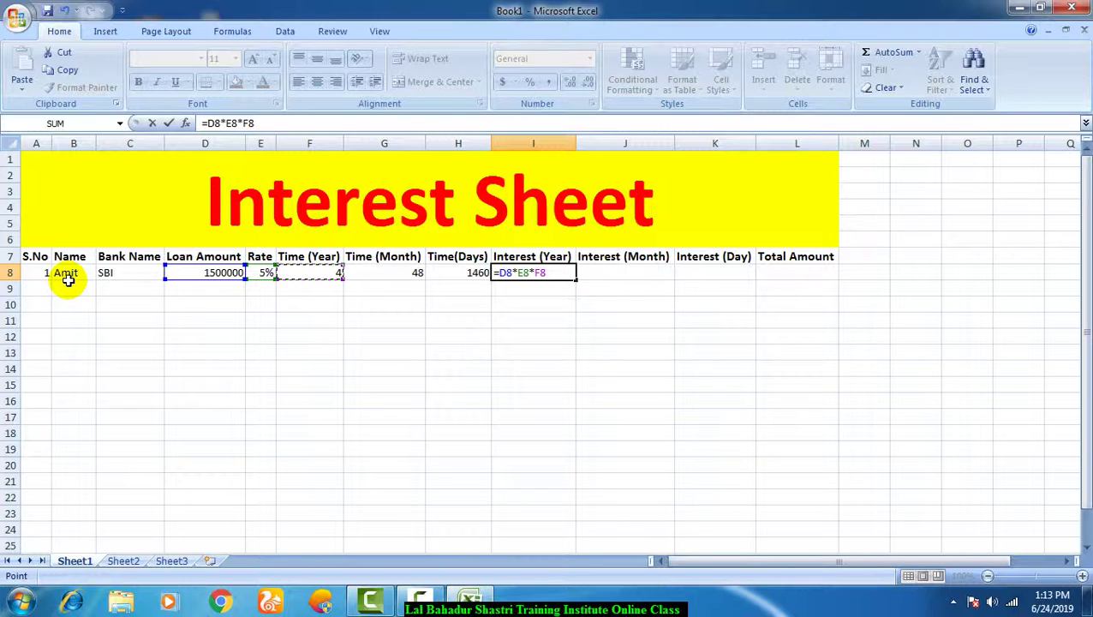
{"action": "key", "text": "Tab"}
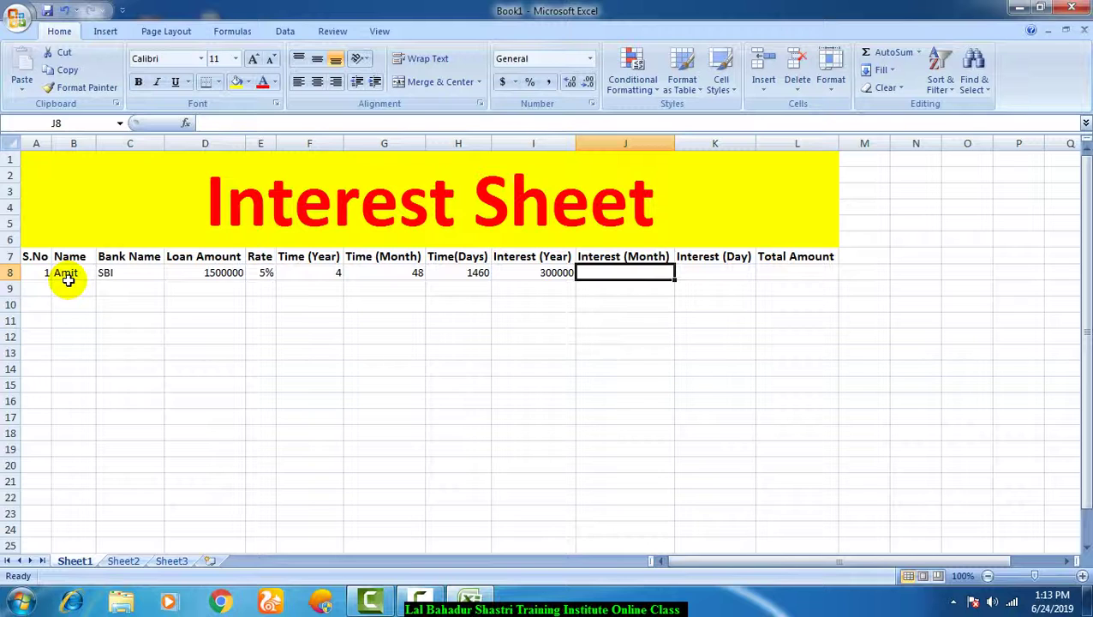
- Enter =I8/G8 in J8 for monthly interest of 6250
{"action": "type", "text": "="}
{"action": "key", "text": "Left"}
{"action": "key", "text": "Left"}
{"action": "key", "text": "Left"}
{"action": "key", "text": "Left"}
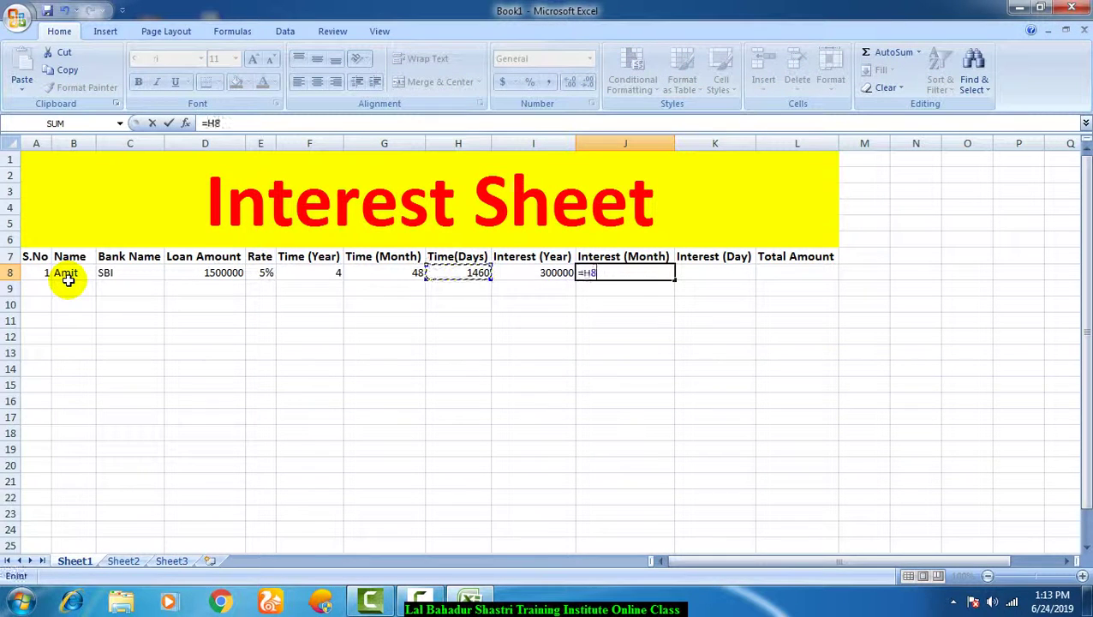
{"action": "key", "text": "Left"}
{"action": "key", "text": "Left"}
{"action": "key", "text": "Right"}
{"action": "key", "text": "Right"}
{"action": "key", "text": "Right"}
{"action": "key", "text": "Right"}
{"action": "key", "text": "Right"}
{"action": "key", "text": "Right"}
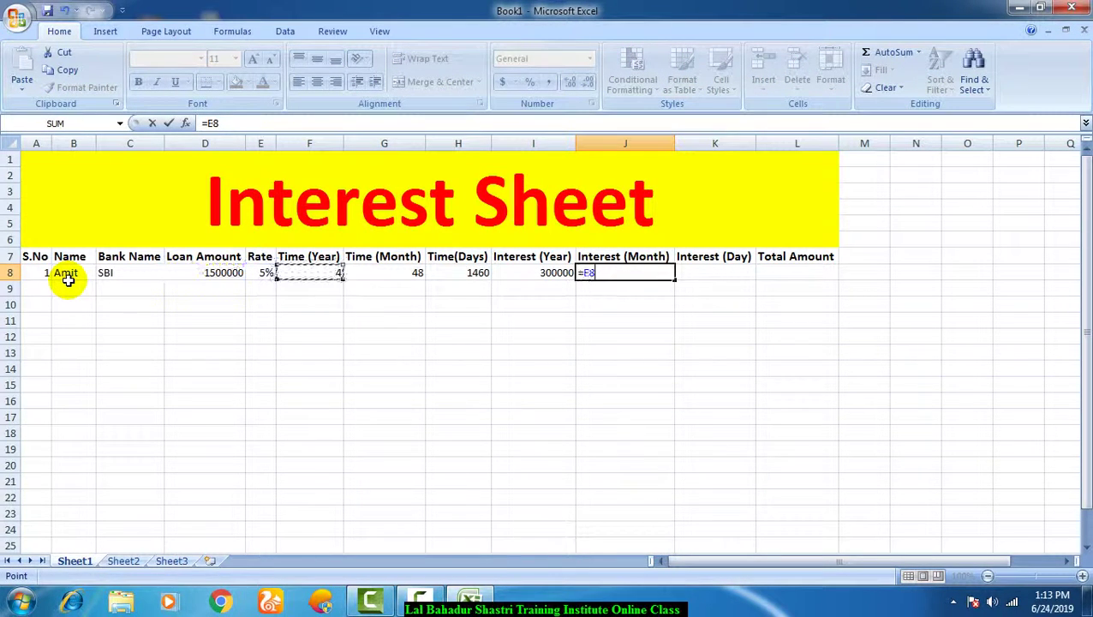
{"action": "key", "text": "Left"}
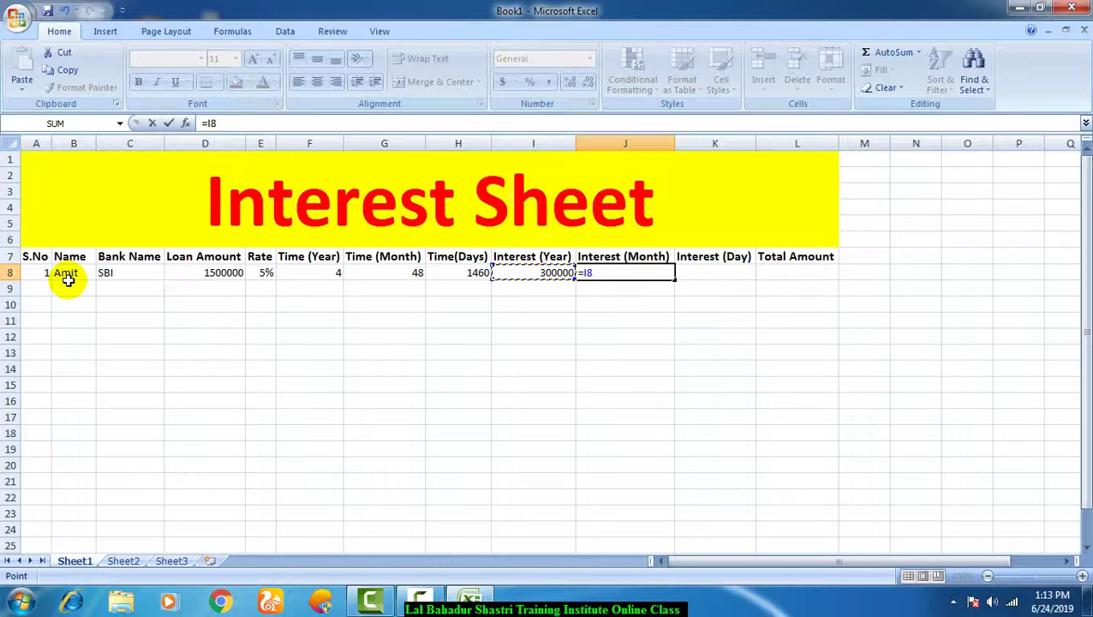
{"action": "type", "text": "/"}
{"action": "key", "text": "Left"}
{"action": "key", "text": "Left"}
{"action": "key", "text": "Left"}
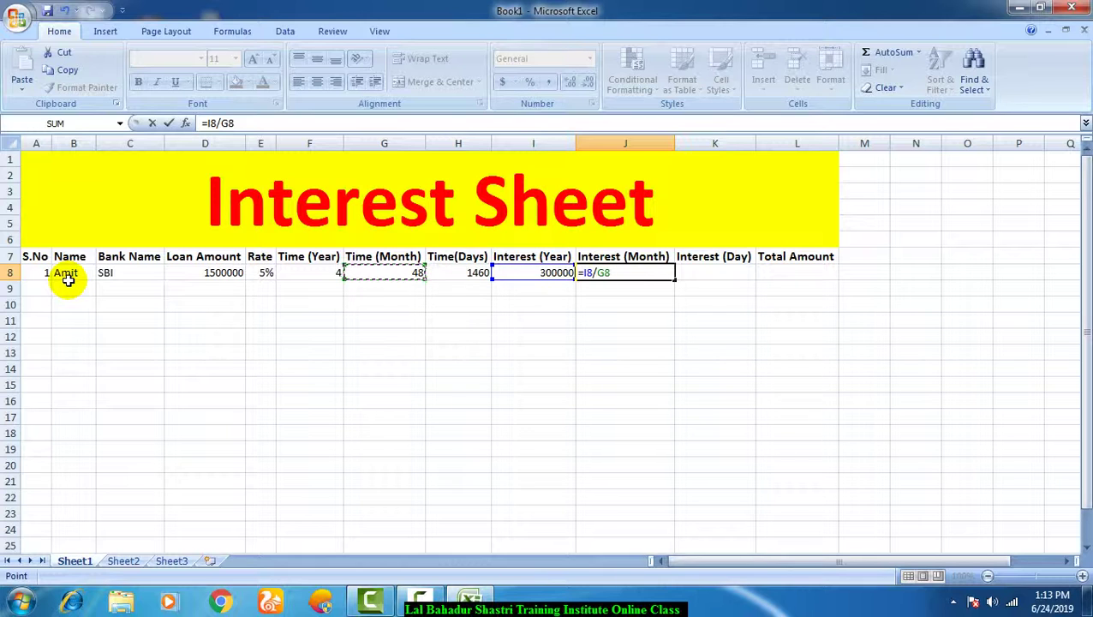
{"action": "key", "text": "Tab"}
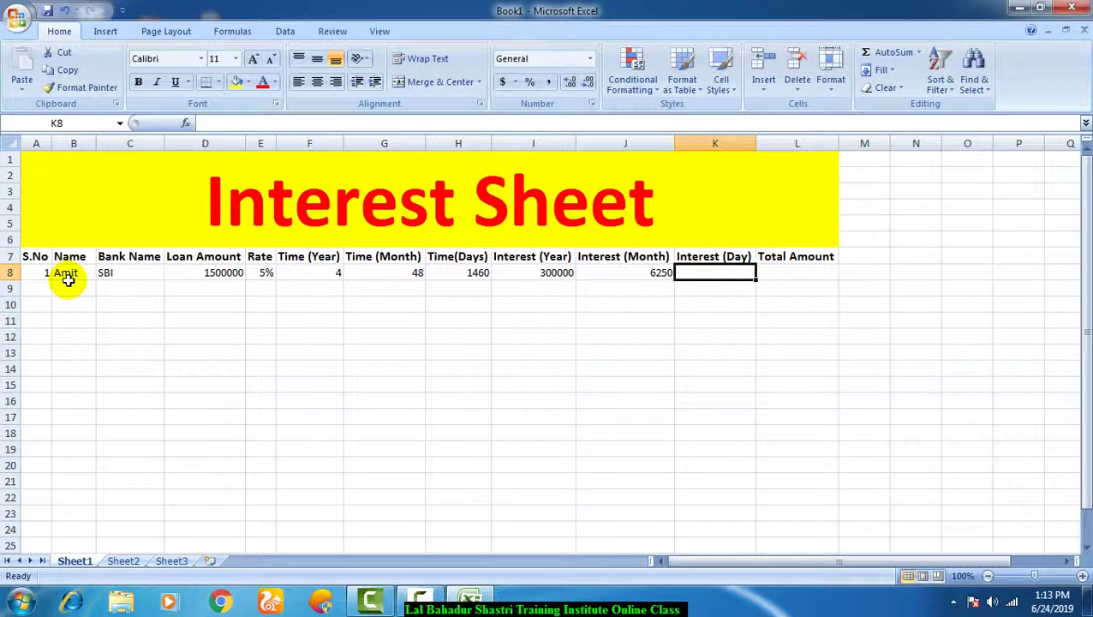
- Enter =I8/H8 in K8 for daily interest of 205.4794521
{"action": "type", "text": "="}
{"action": "key", "text": "Left"}
{"action": "key", "text": "Left"}
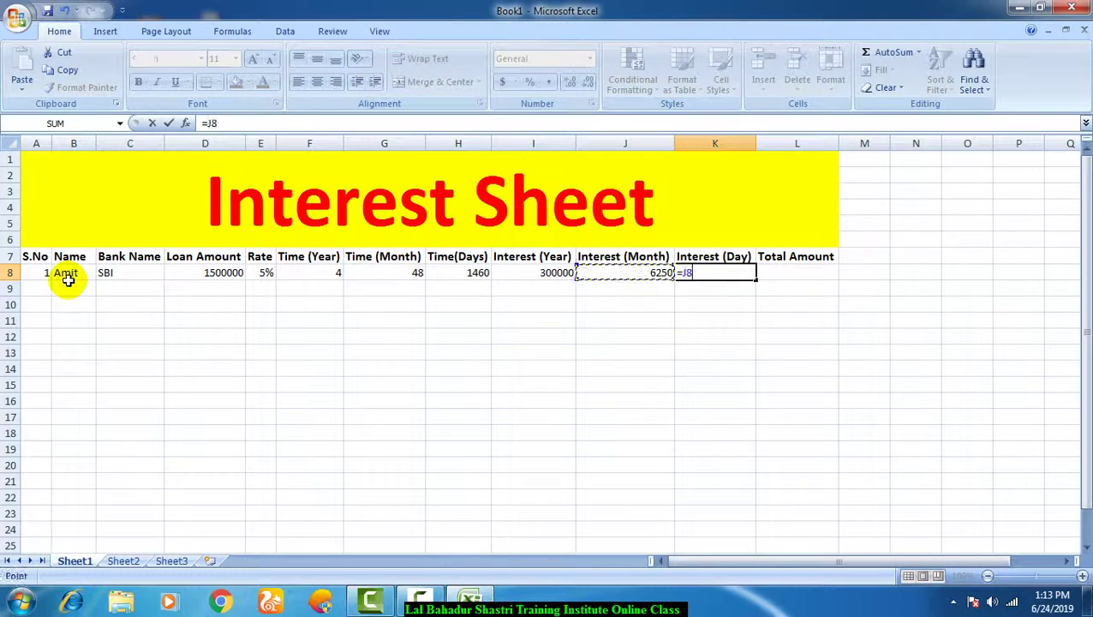
{"action": "type", "text": "/"}
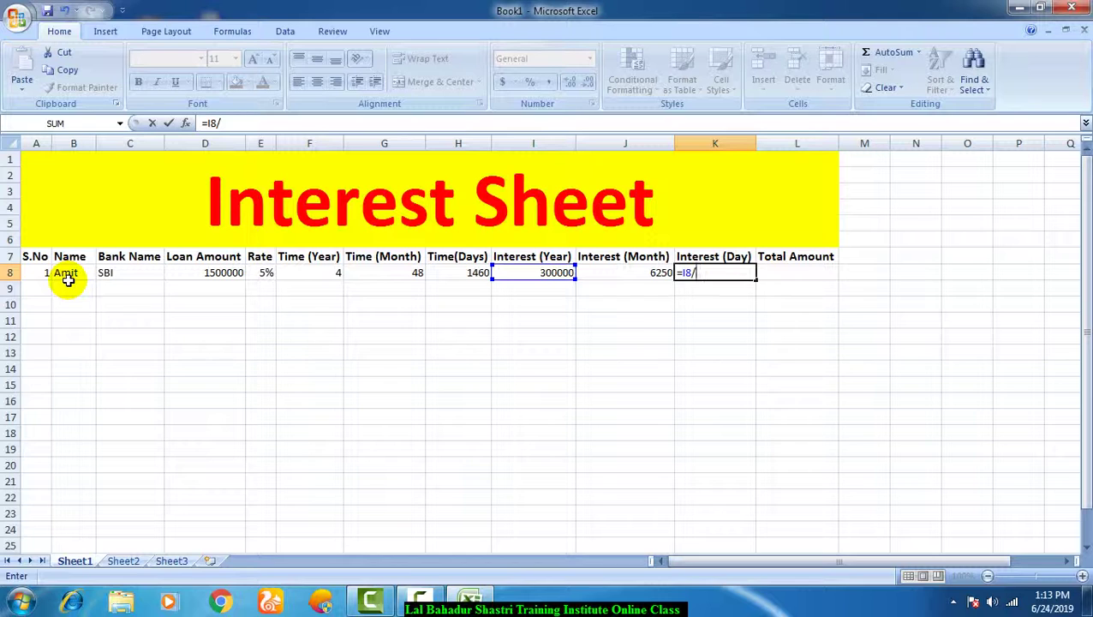
{"action": "key", "text": "Left"}
{"action": "key", "text": "Left"}
{"action": "key", "text": "Left"}
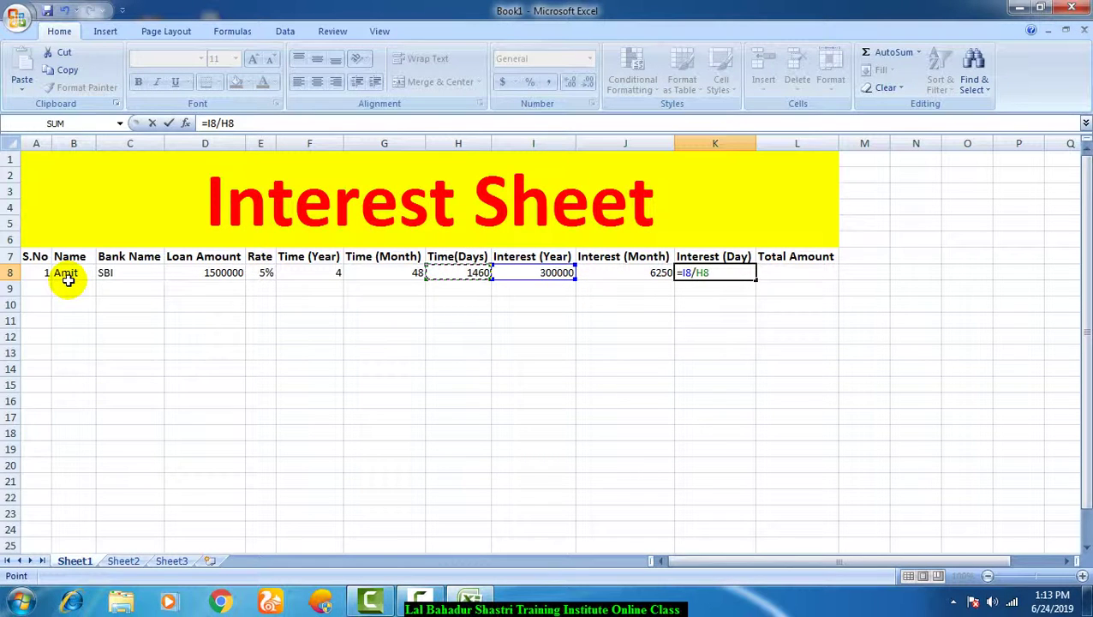
{"action": "key", "text": "Tab"}
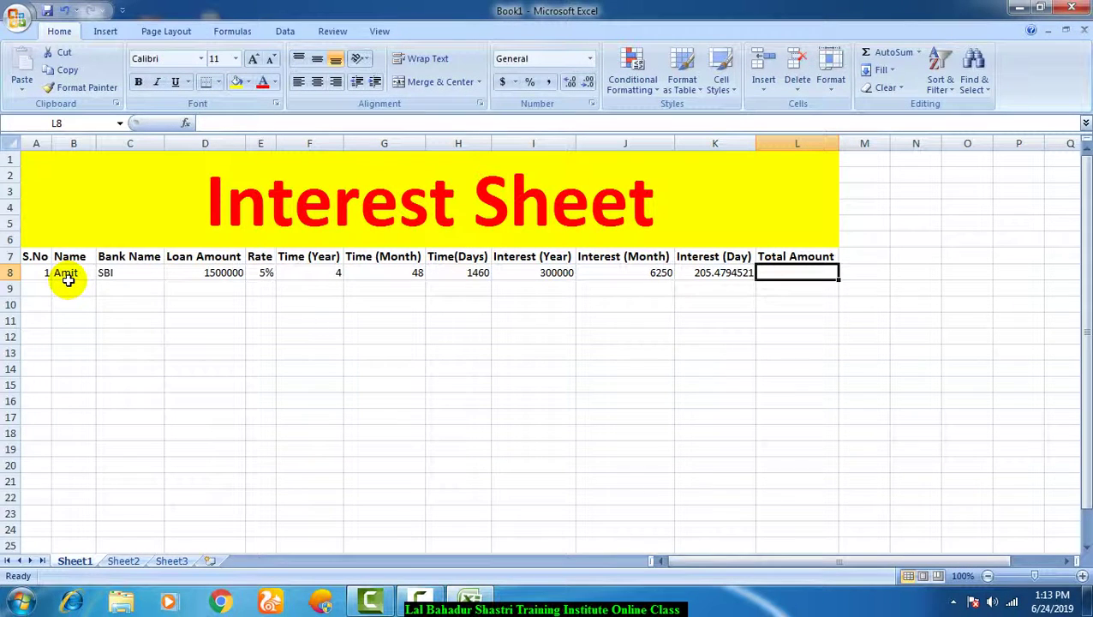
- Enter =D8+I8 in L8 for a total amount of 1800000
{"action": "type", "text": "="}
{"action": "key", "text": "Left"}
{"action": "key", "text": "Left"}
{"action": "key", "text": "Left"}
{"action": "key", "text": "Left"}
{"action": "key", "text": "Left"}
{"action": "key", "text": "Left"}
{"action": "key", "text": "Left"}
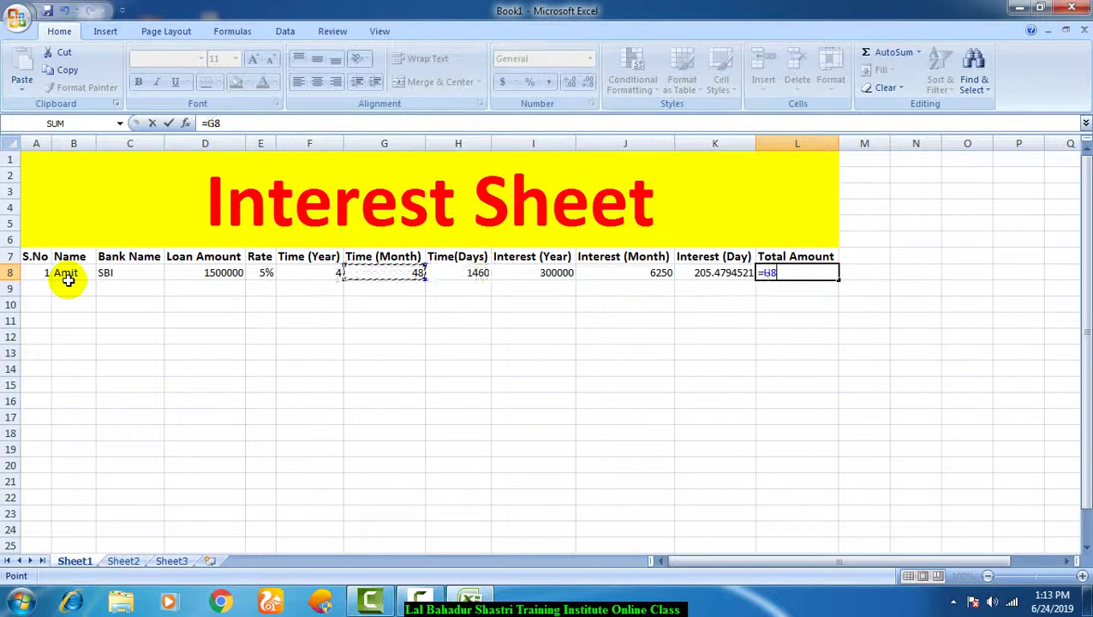
{"action": "key", "text": "Left"}
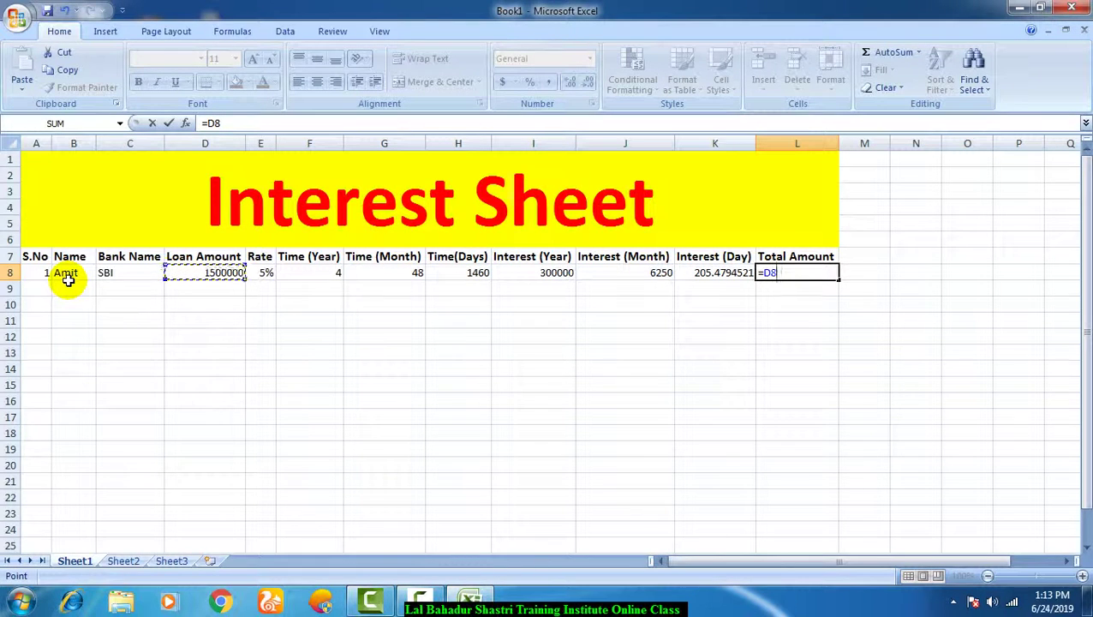
{"action": "type", "text": "+"}
{"action": "key", "text": "Left"}
{"action": "key", "text": "Left"}
{"action": "key", "text": "Left"}
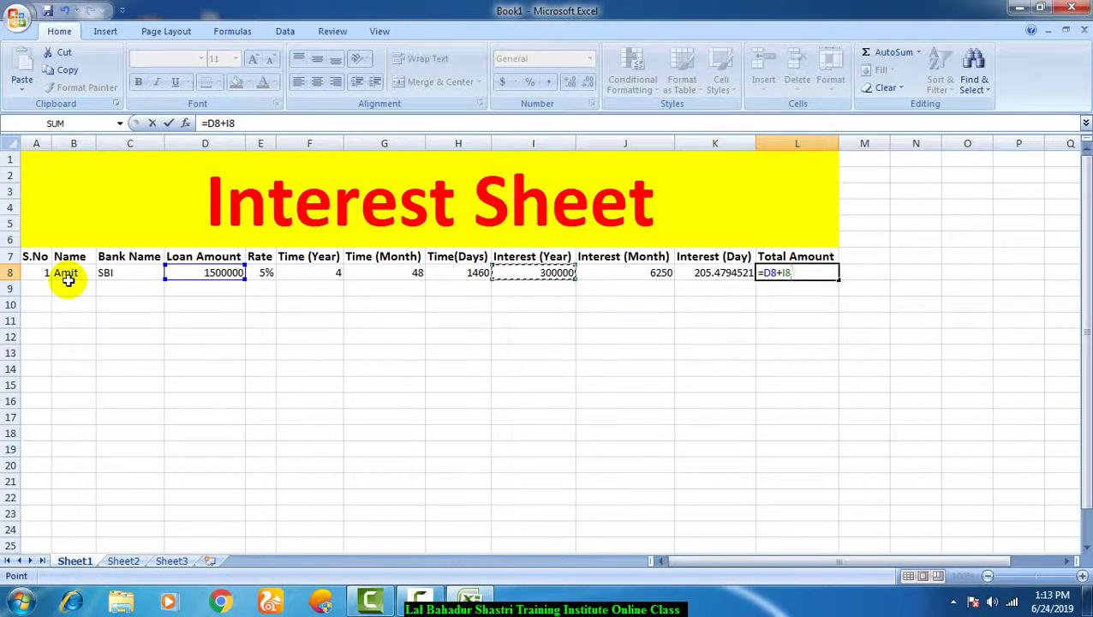
{"action": "key", "text": "Return"}
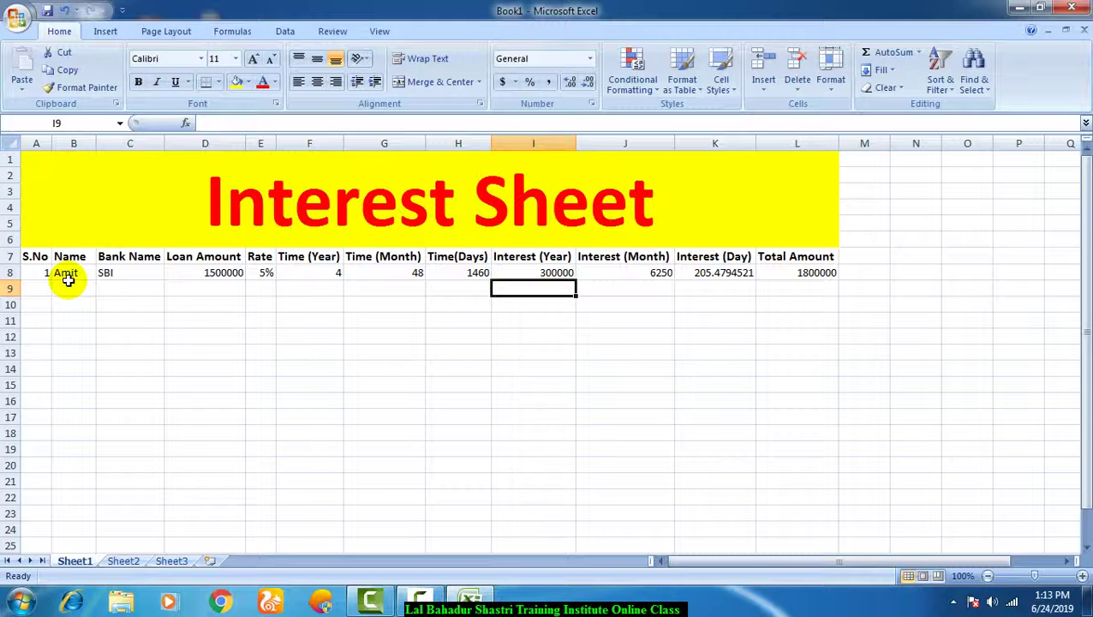
- Fill row 9 with S.No 2, the borrower's name and bank PNB
{"action": "key", "text": "Left"}
{"action": "key", "text": "Left"}
{"action": "key", "text": "Left"}
{"action": "key", "text": "Left"}
{"action": "key", "text": "Left"}
{"action": "key", "text": "Left"}
{"action": "key", "text": "Left"}
{"action": "key", "text": "Left"}
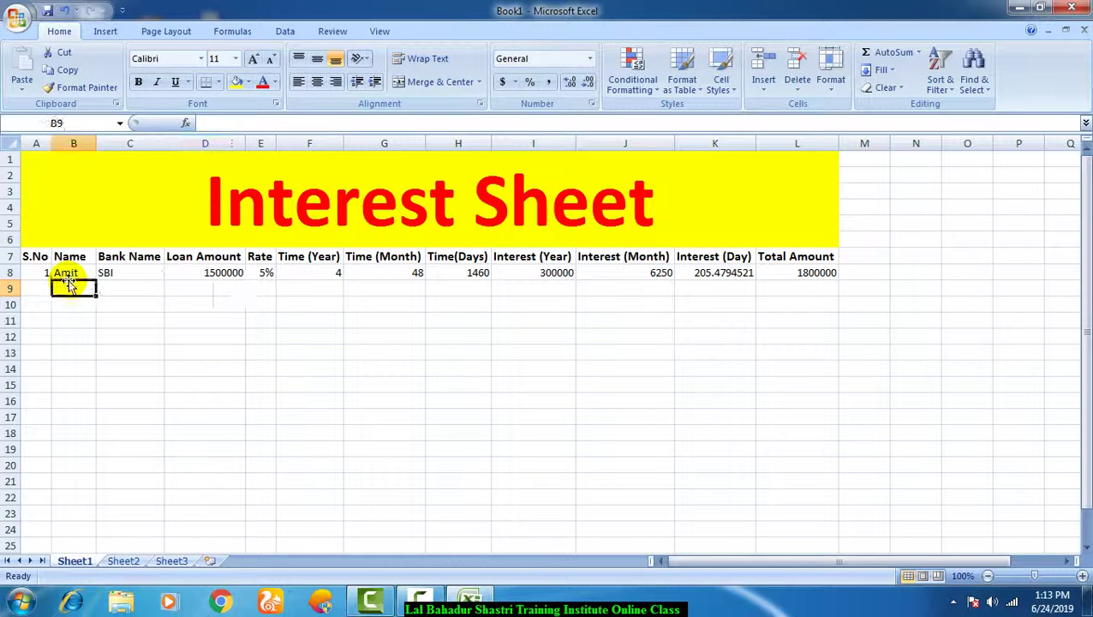
{"action": "type", "text": "2"}
{"action": "left_click", "coordinate": [70, 287]}
{"action": "type", "text": "Smi"}
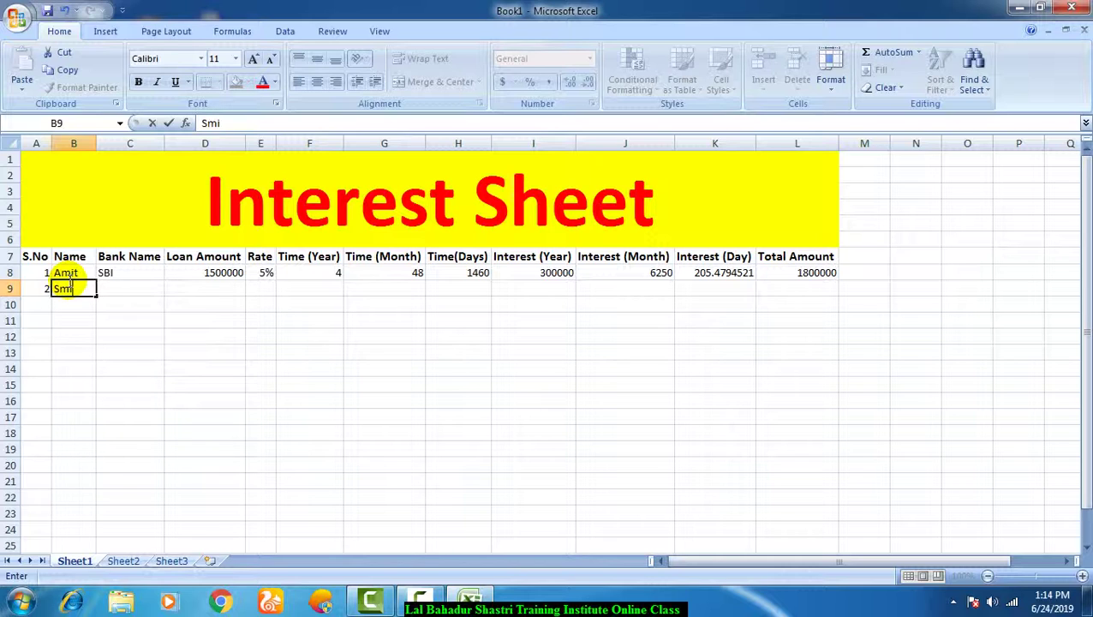
{"action": "type", "text": "tumit"}
{"action": "key", "text": "Tab"}
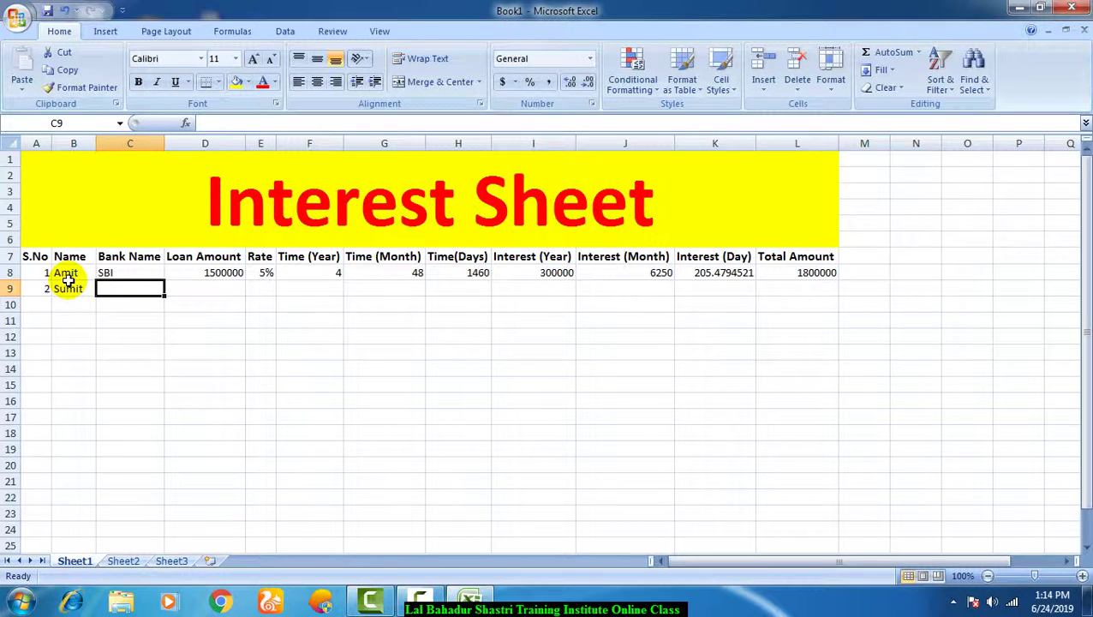
{"action": "type", "text": "PNB"}
{"action": "key", "text": "BackSpace"}
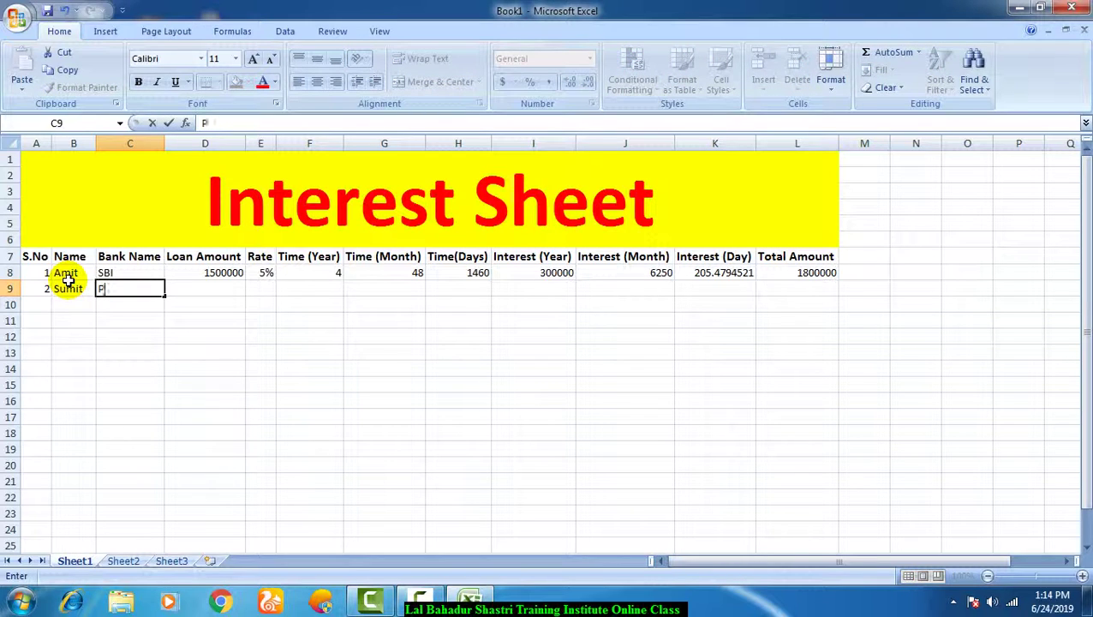
{"action": "type", "text": "NB"}
{"action": "key", "text": "Tab"}
- Enter loan amount 254030, rate 3% and 3 years in D9:F9
{"action": "type", "text": "2"}
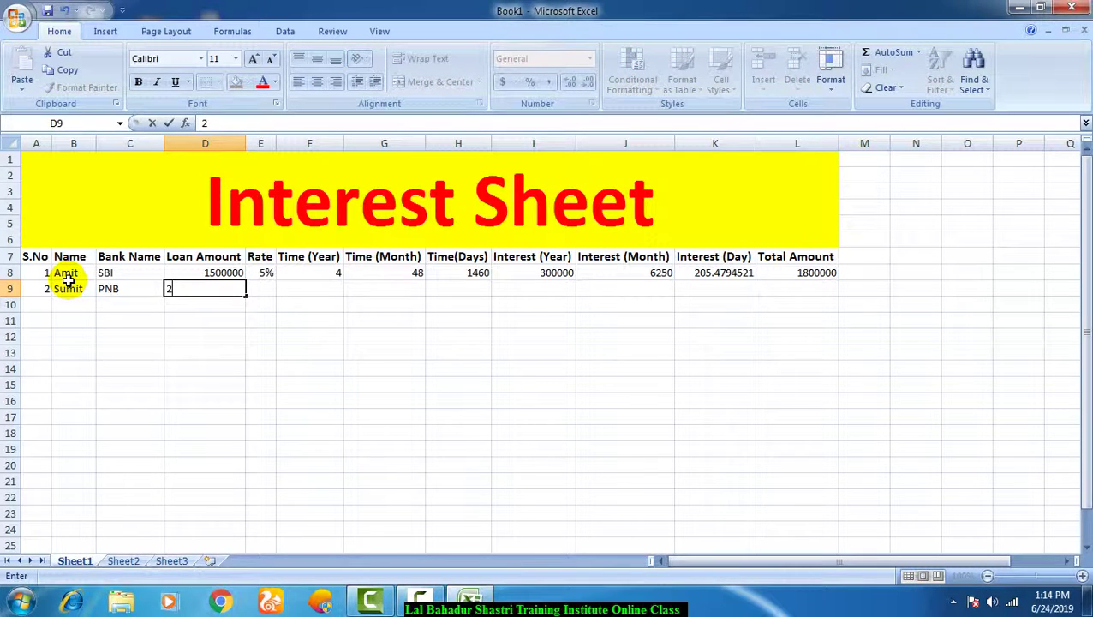
{"action": "type", "text": "540360"}
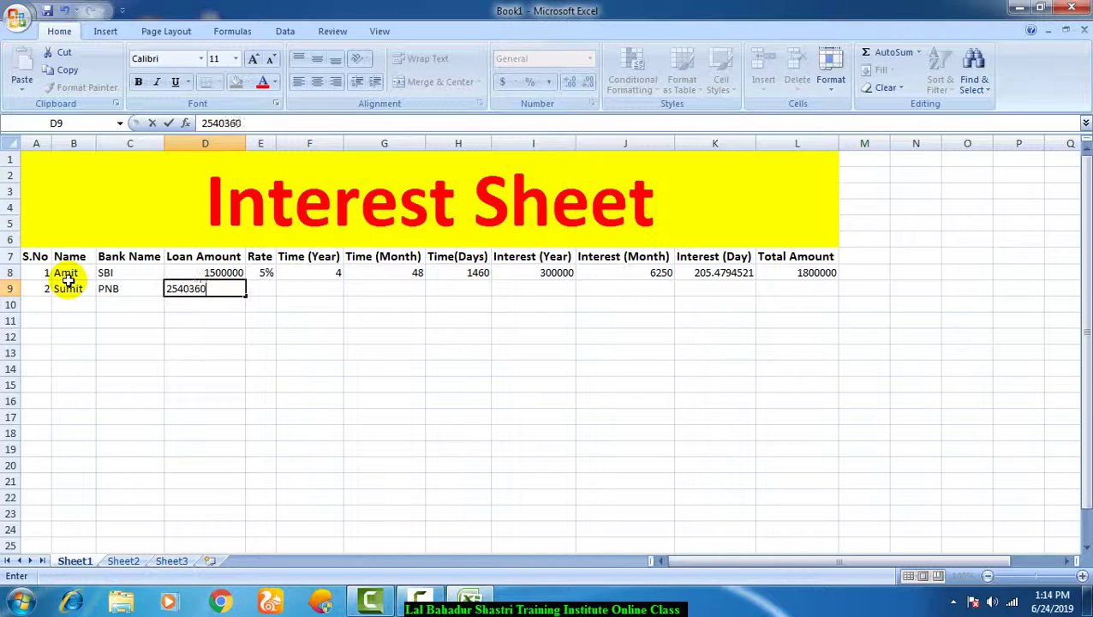
{"action": "key", "text": "Tab"}
{"action": "key", "text": "Left"}
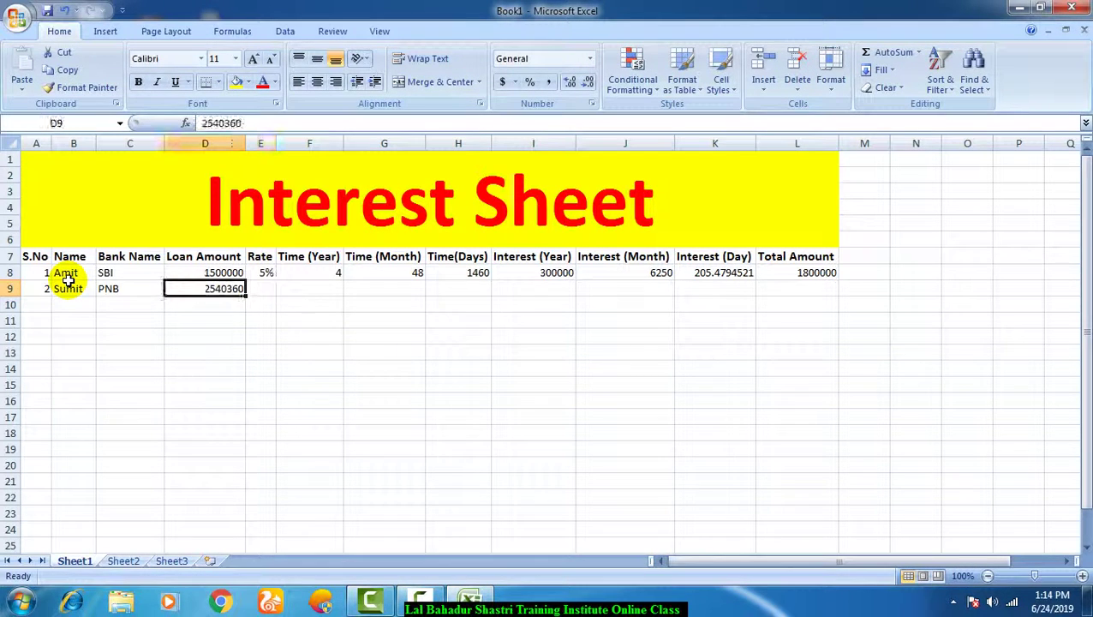
{"action": "key", "text": "F2"}
{"action": "key", "text": "BackSpace"}
{"action": "key", "text": "BackSpace"}
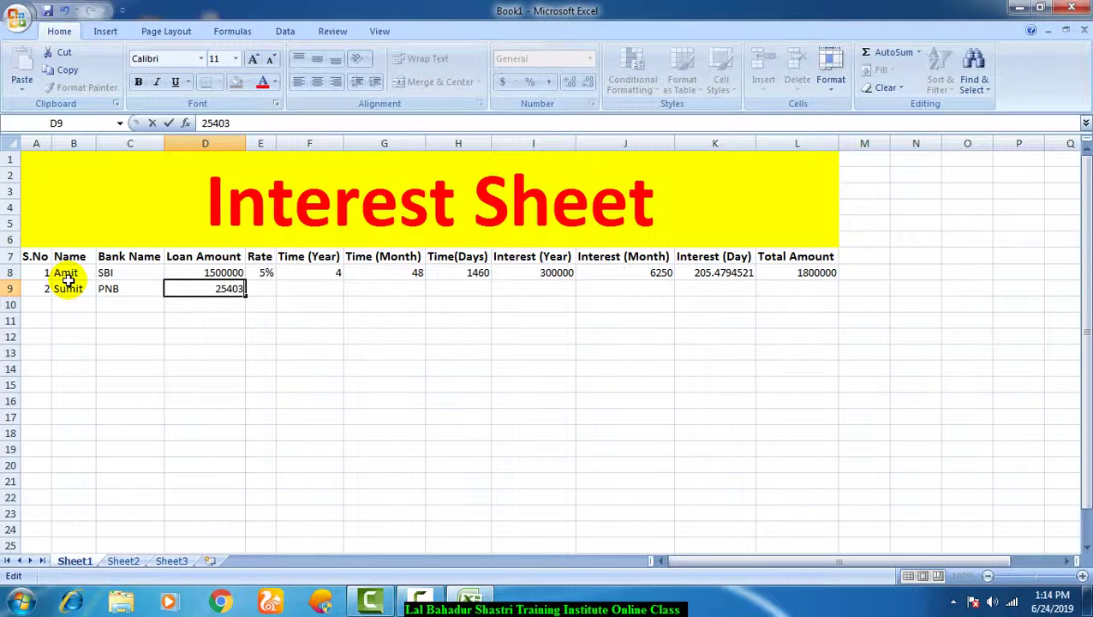
{"action": "type", "text": "0"}
{"action": "key", "text": "Tab"}
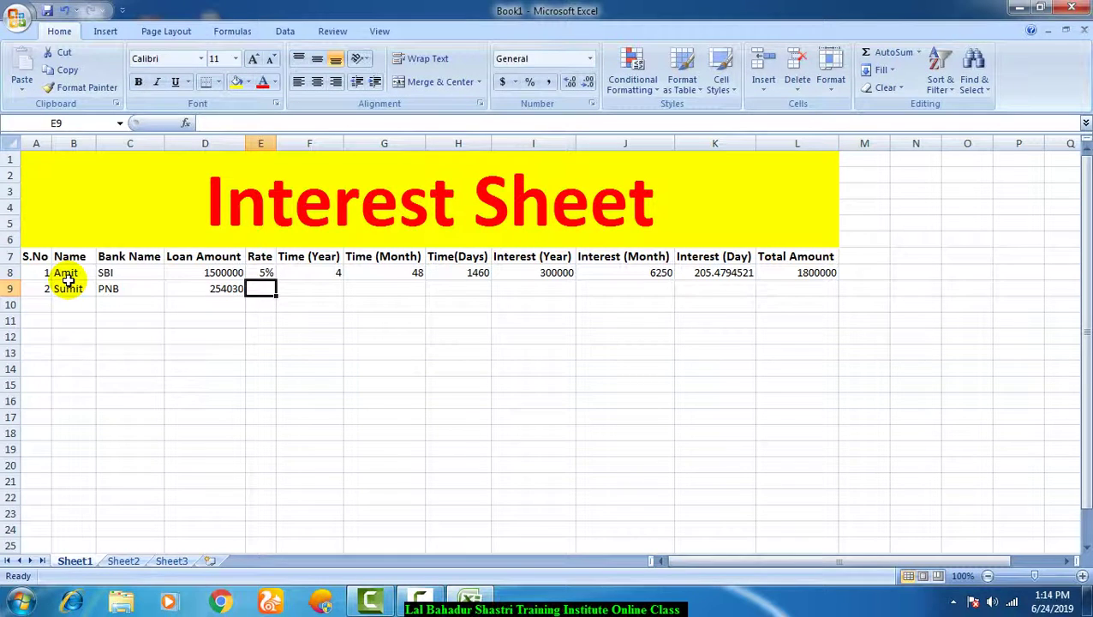
{"action": "type", "text": "3%"}
{"action": "key", "text": "Tab"}
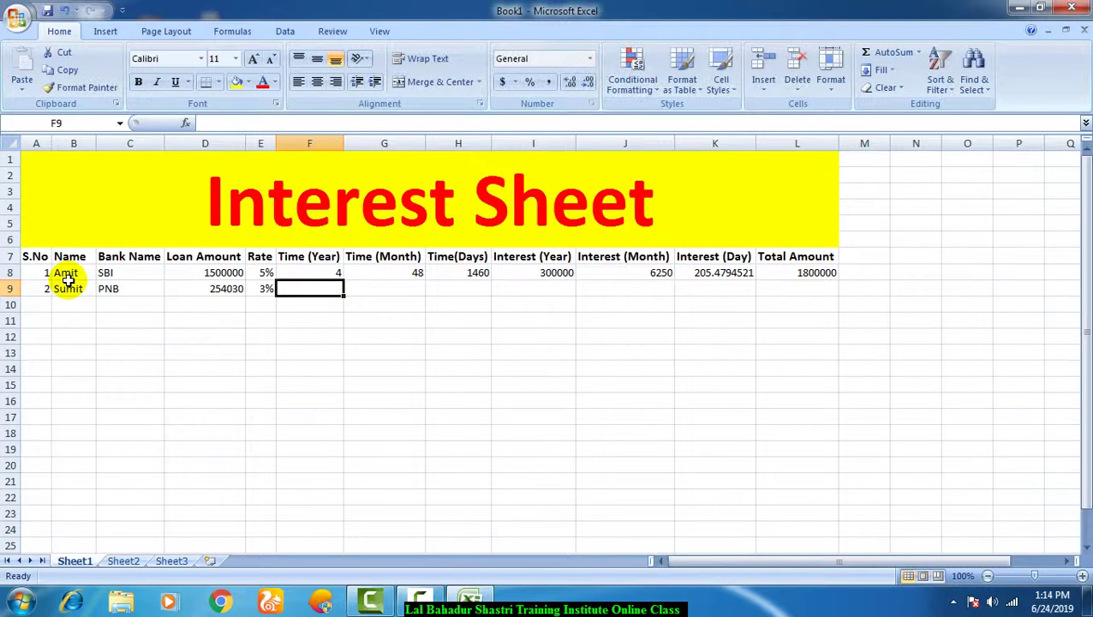
{"action": "type", "text": "3"}
{"action": "key", "text": "Tab"}
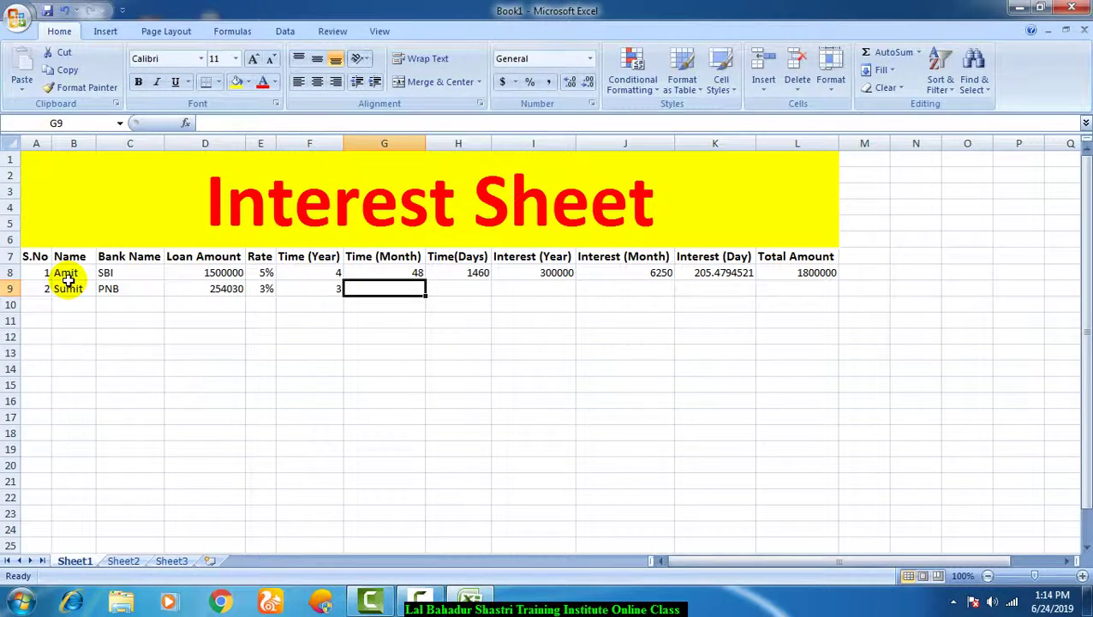
- Enter row 9's months formula (=F9*12, giving 36) and the days formula giving 1095
{"action": "type", "text": "="}
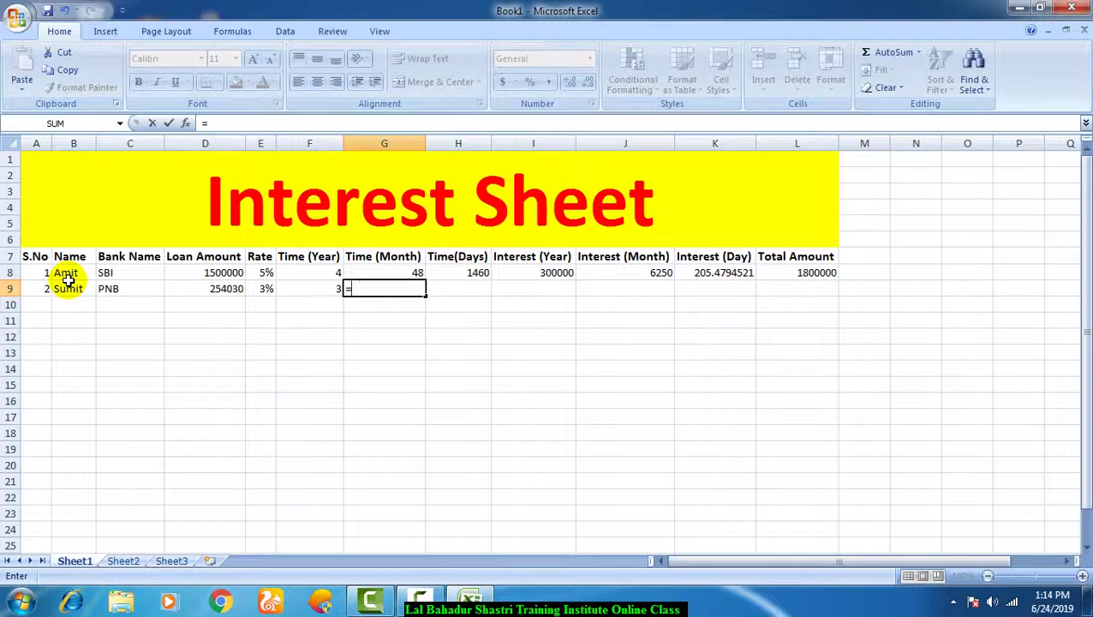
{"action": "key", "text": "Left"}
{"action": "type", "text": "*"}
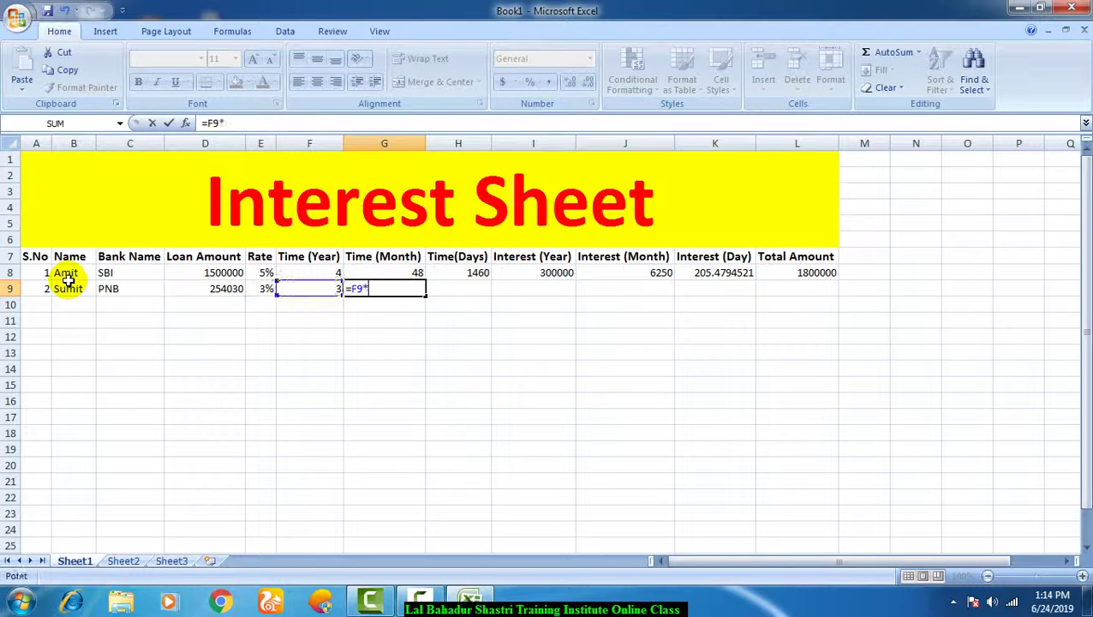
{"action": "type", "text": "12"}
{"action": "key", "text": "Return"}
{"action": "key", "text": "Up"}
{"action": "key", "text": "Right"}
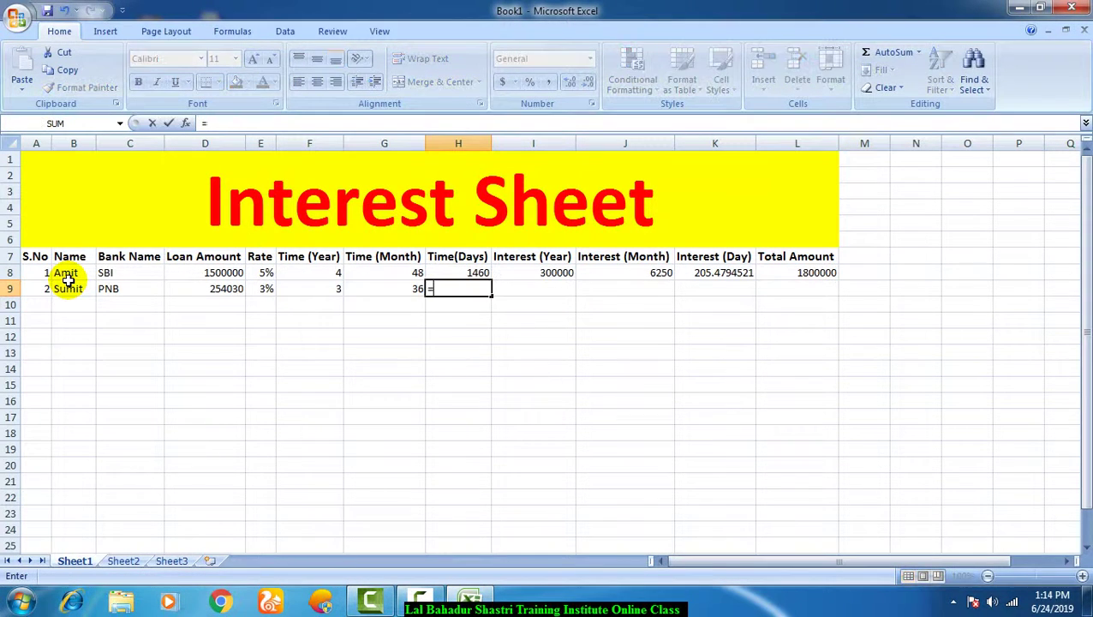
{"action": "type", "text": "="}
{"action": "key", "text": "Left"}
{"action": "key", "text": "Left"}
{"action": "type", "text": "*"}
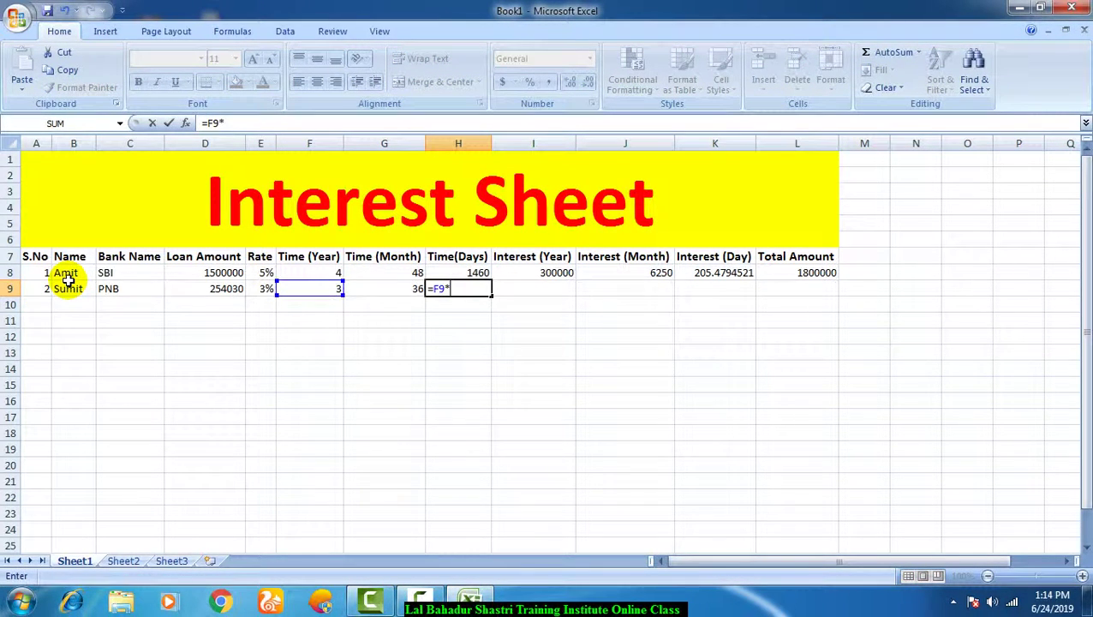
{"action": "key", "text": "Left"}
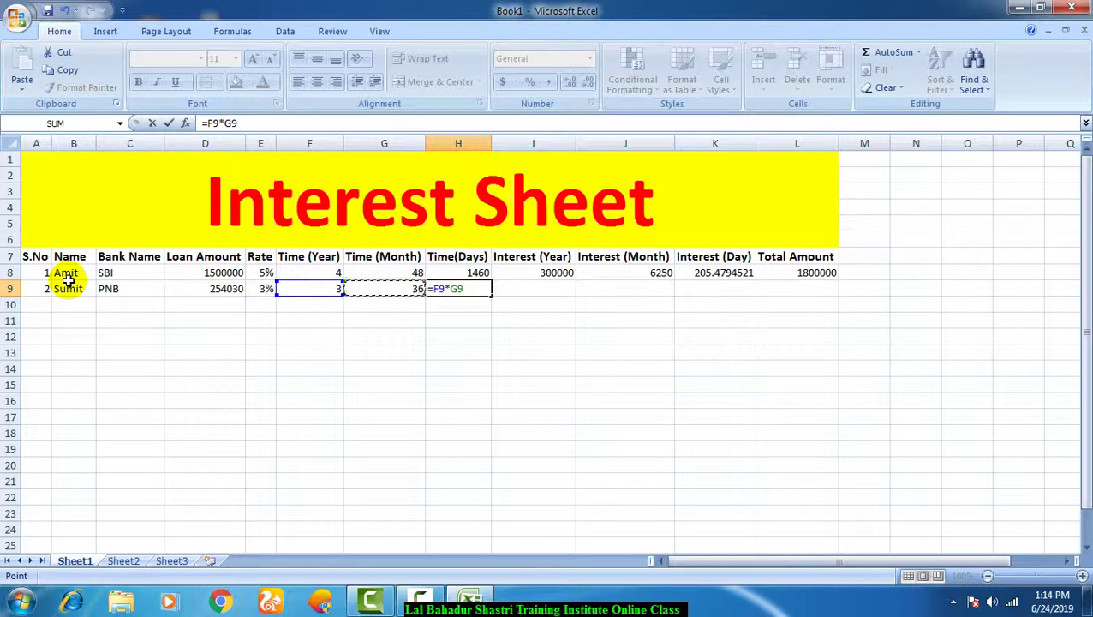
{"action": "key", "text": "BackSpace"}
{"action": "key", "text": "BackSpace"}
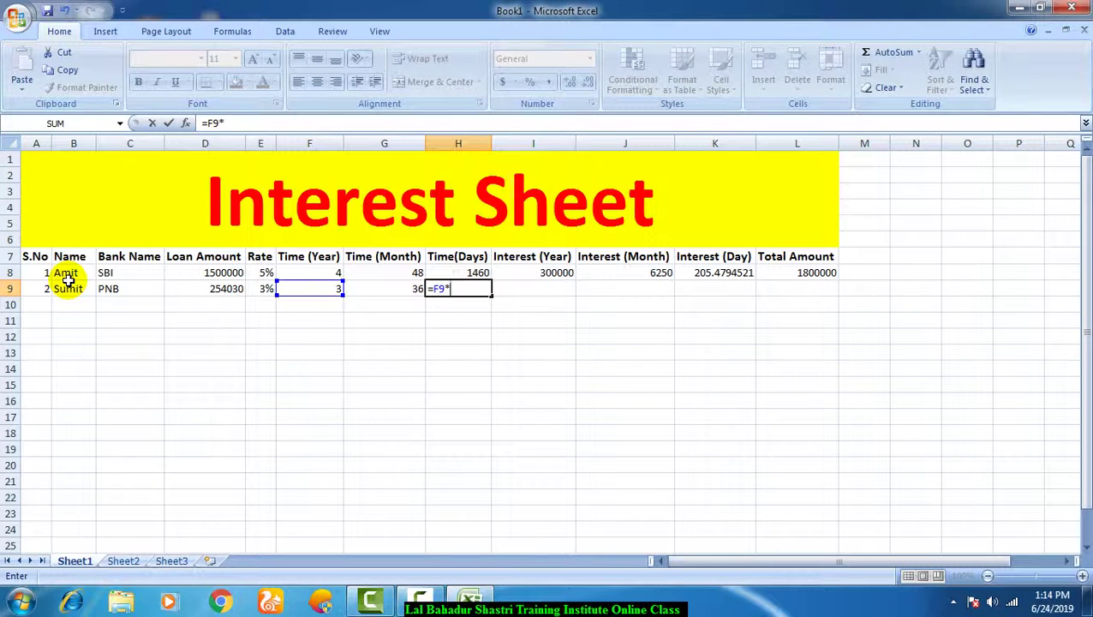
{"action": "type", "text": "365"}
{"action": "key", "text": "Return"}
- Enter =D9*E9*F9 in I9 for yearly interest of 22862.7
{"action": "key", "text": "Right"}
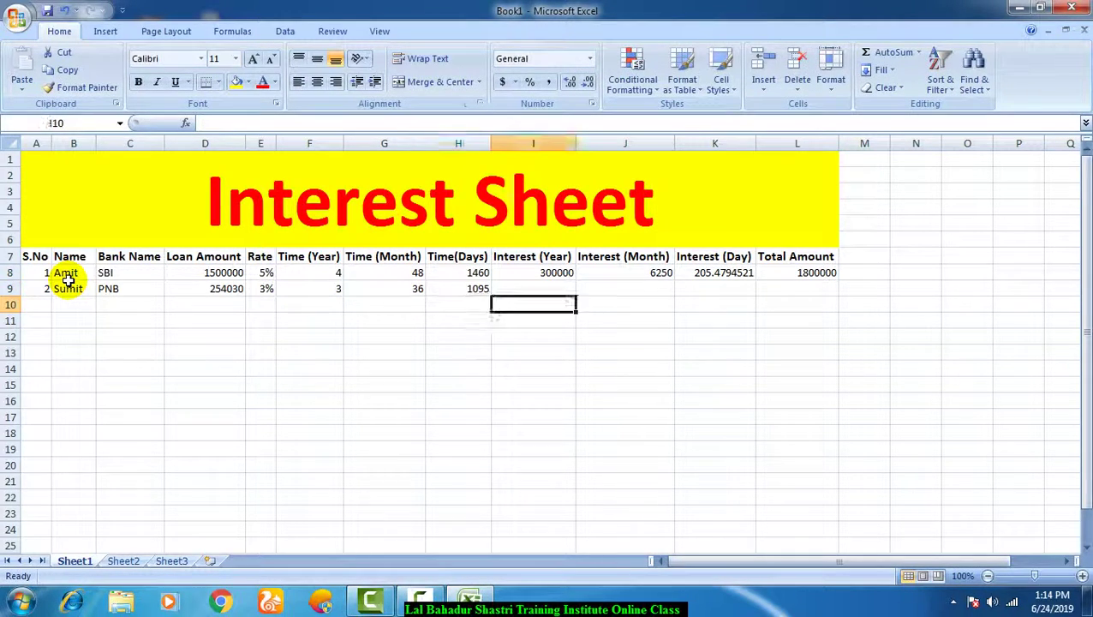
{"action": "key", "text": "Up"}
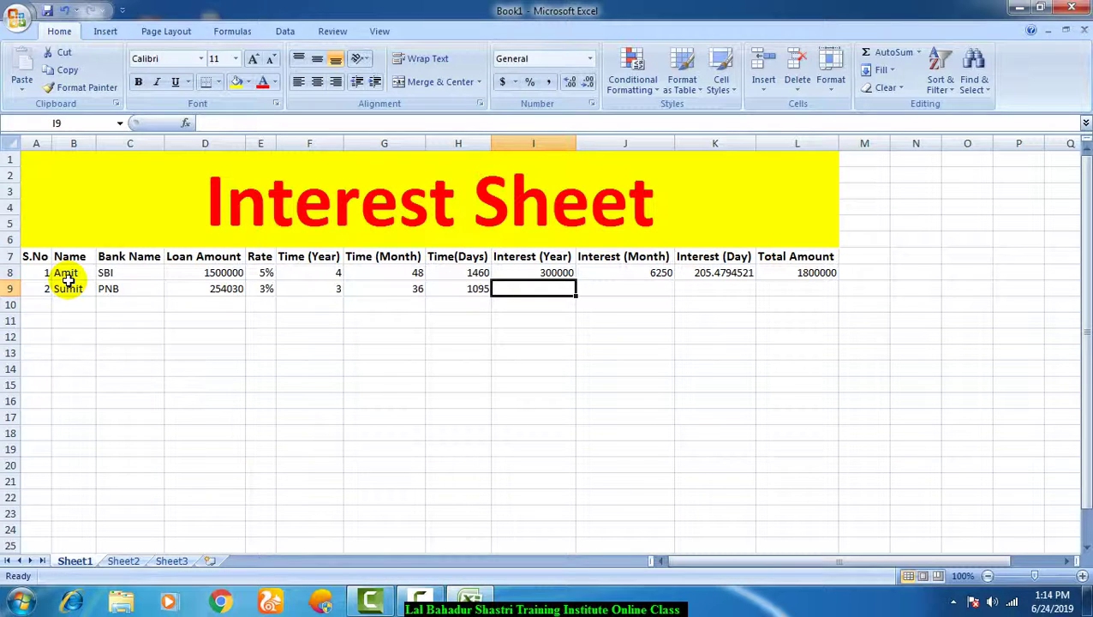
{"action": "type", "text": "="}
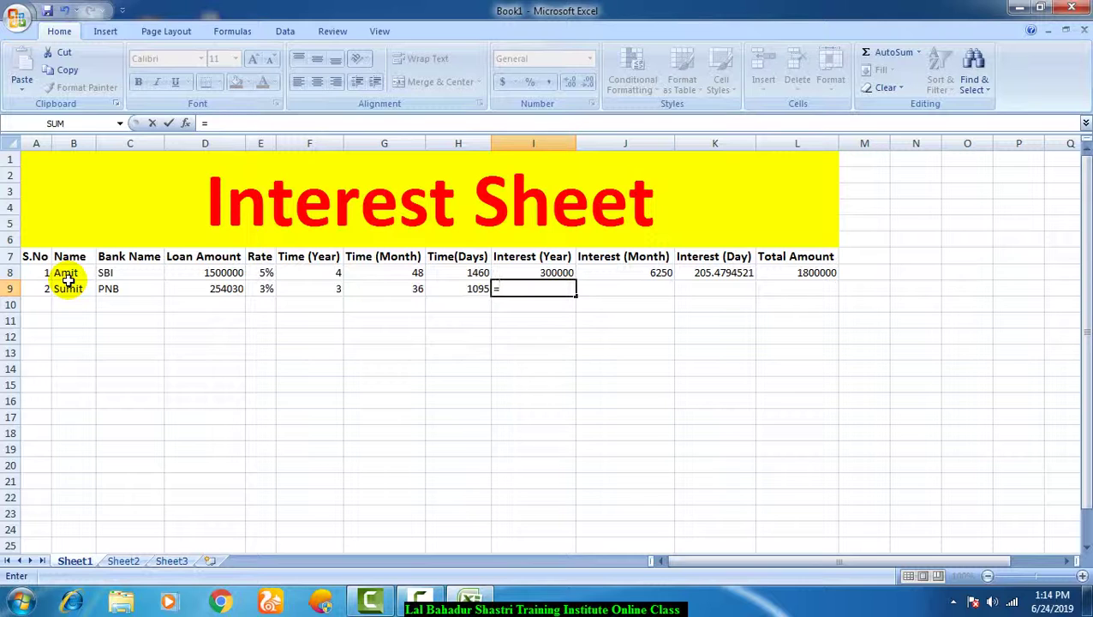
{"action": "key", "text": "Left"}
{"action": "key", "text": "Left"}
{"action": "key", "text": "Left"}
{"action": "key", "text": "Left"}
{"action": "key", "text": "Left"}
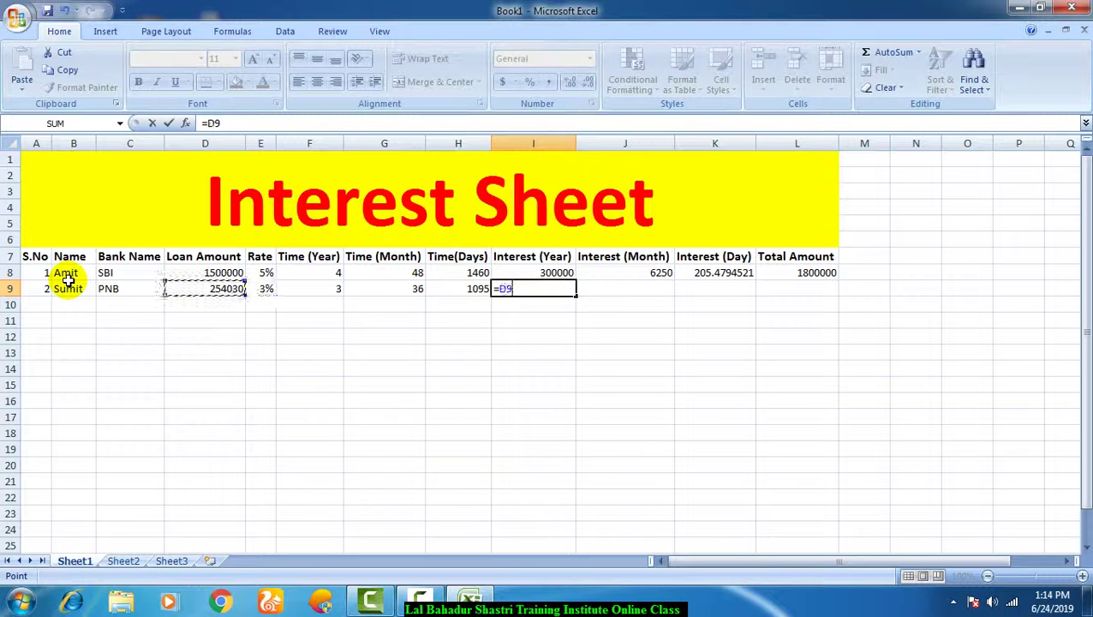
{"action": "type", "text": "*"}
{"action": "key", "text": "Left"}
{"action": "key", "text": "Left"}
{"action": "key", "text": "Left"}
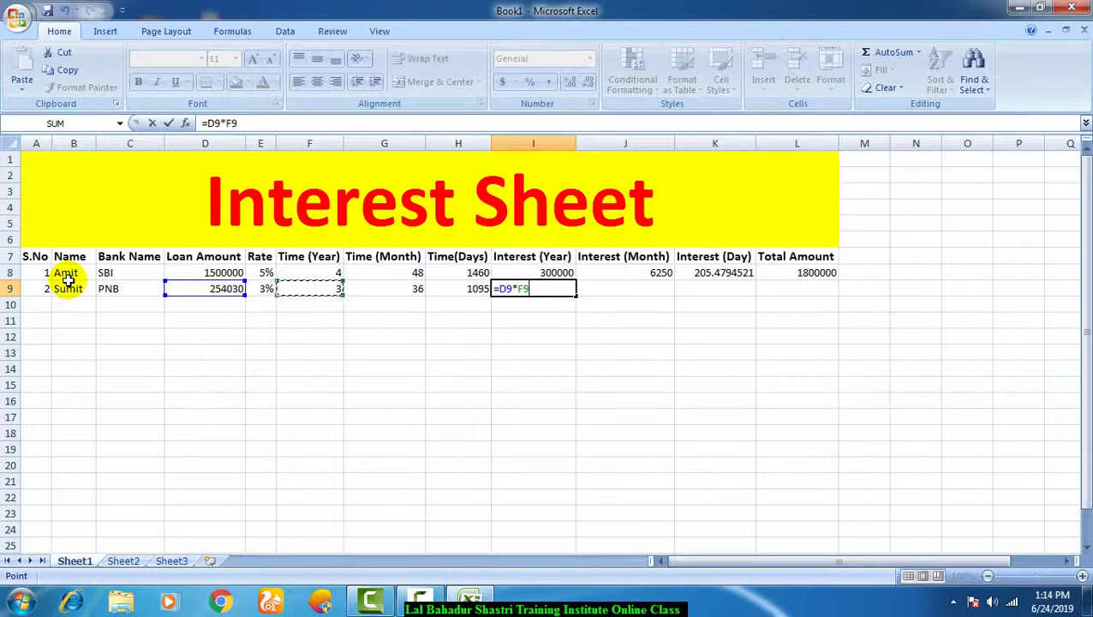
{"action": "key", "text": "Left"}
{"action": "type", "text": "*"}
{"action": "key", "text": "Left"}
{"action": "key", "text": "Left"}
{"action": "key", "text": "Left"}
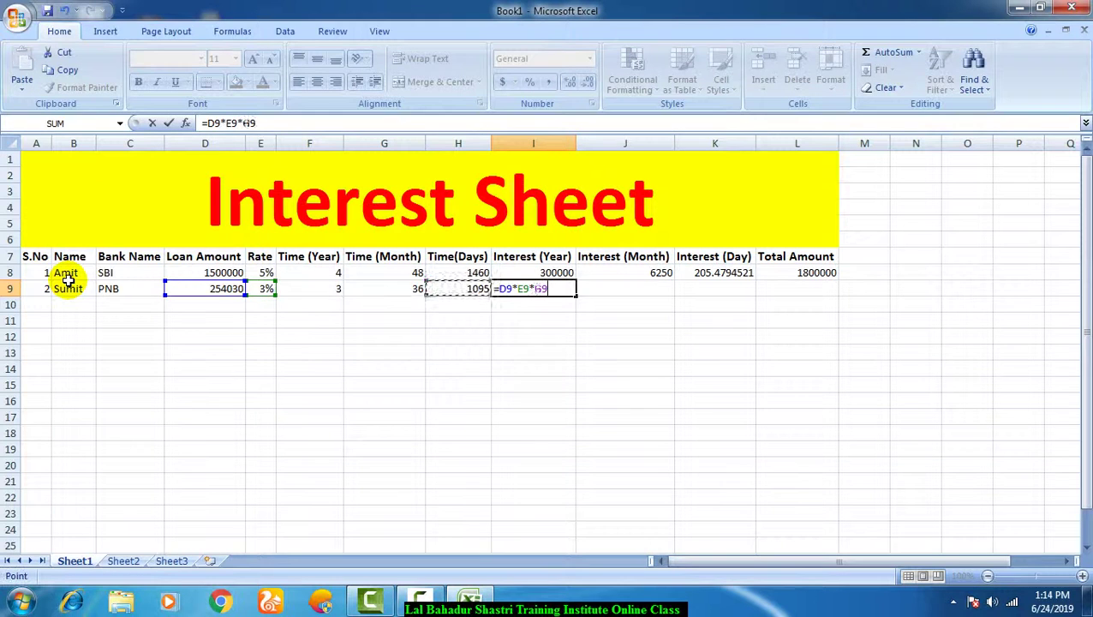
{"action": "key", "text": "Tab"}
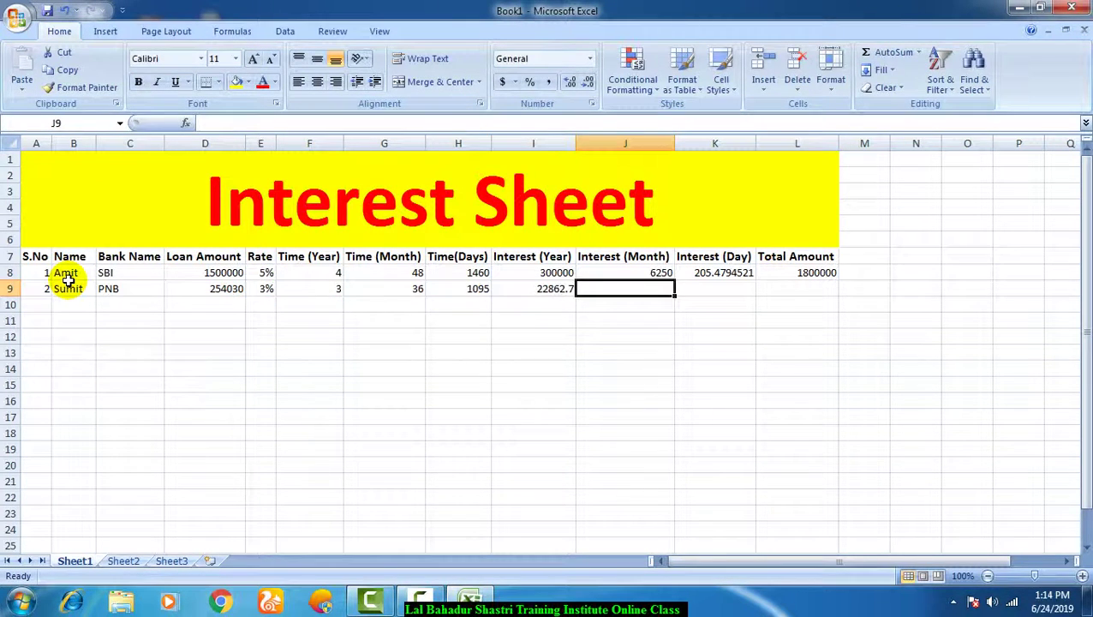
- Enter =I9/G9 in J9 and =I9/H9 in K9 for monthly and daily interest
{"action": "type", "text": "="}
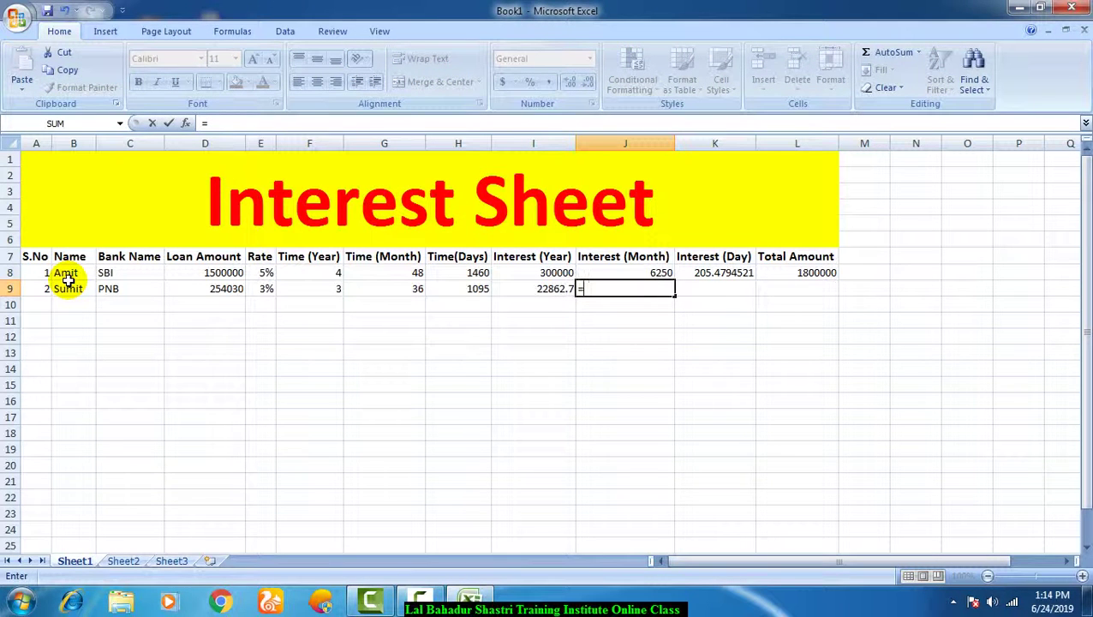
{"action": "key", "text": "Left"}
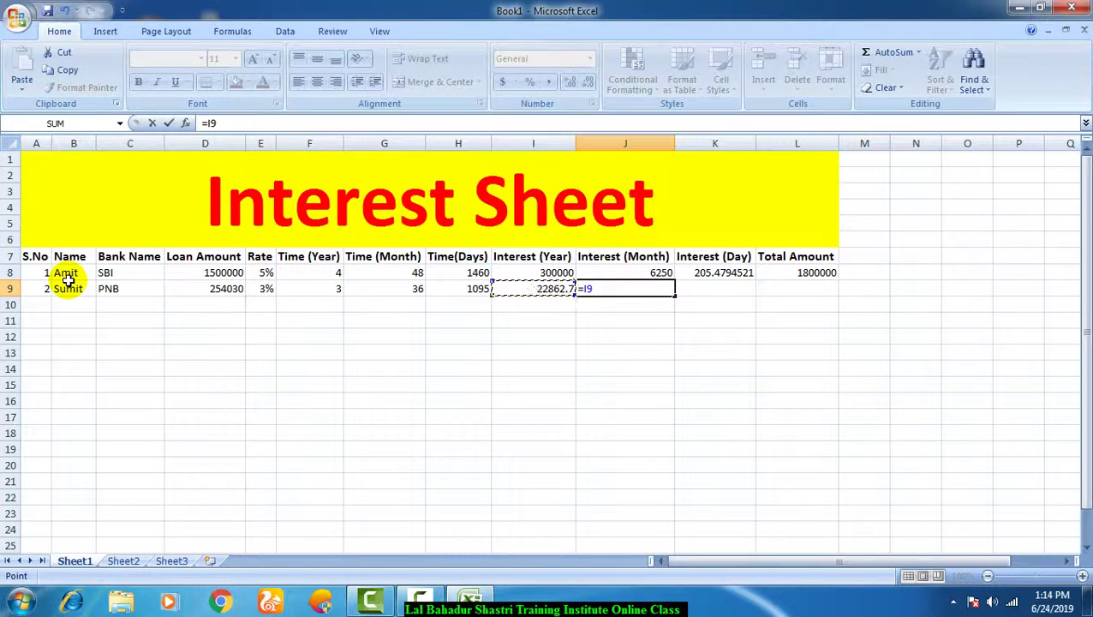
{"action": "type", "text": "/"}
{"action": "key", "text": "Left"}
{"action": "key", "text": "Left"}
{"action": "key", "text": "Left"}
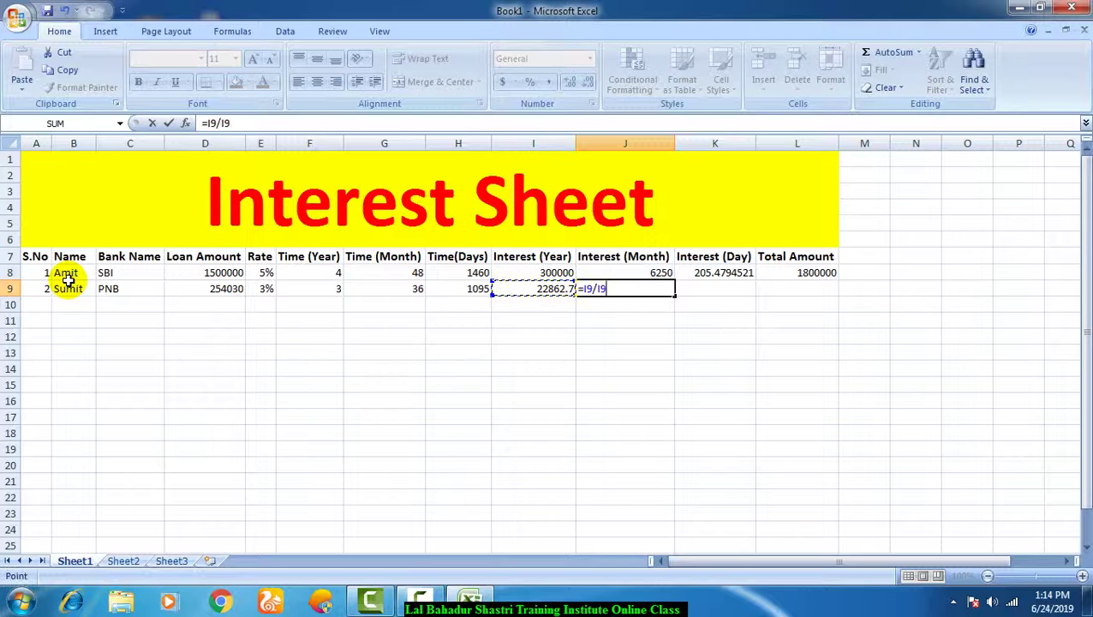
{"action": "key", "text": "Tab"}
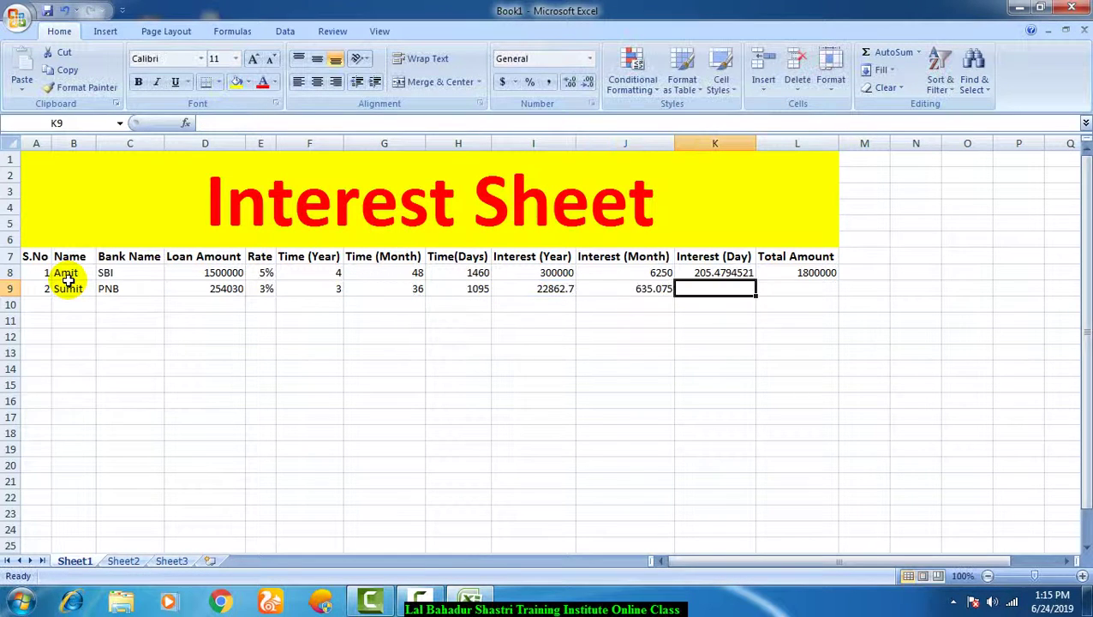
{"action": "type", "text": "="}
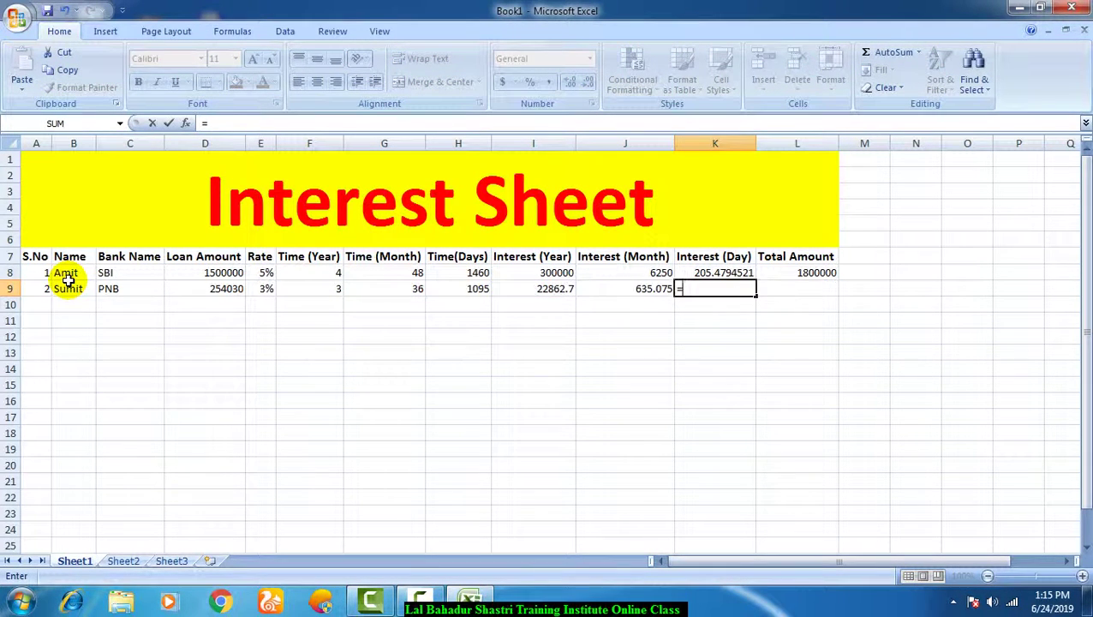
{"action": "key", "text": "Left"}
{"action": "key", "text": "Left"}
{"action": "type", "text": "/"}
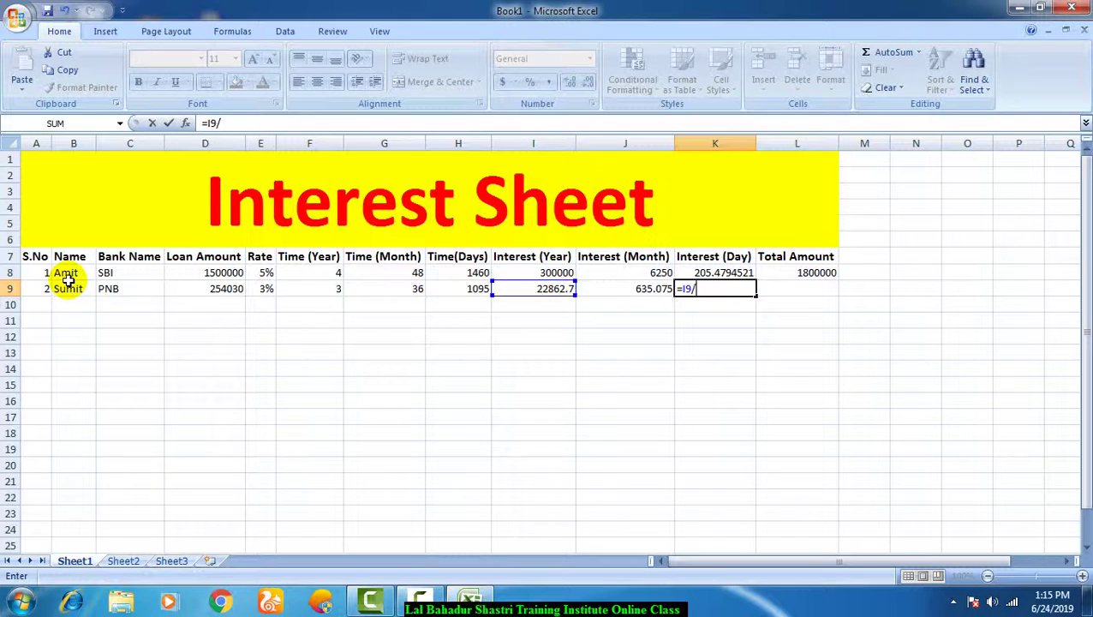
{"action": "key", "text": "Left"}
{"action": "key", "text": "Left"}
{"action": "key", "text": "Left"}
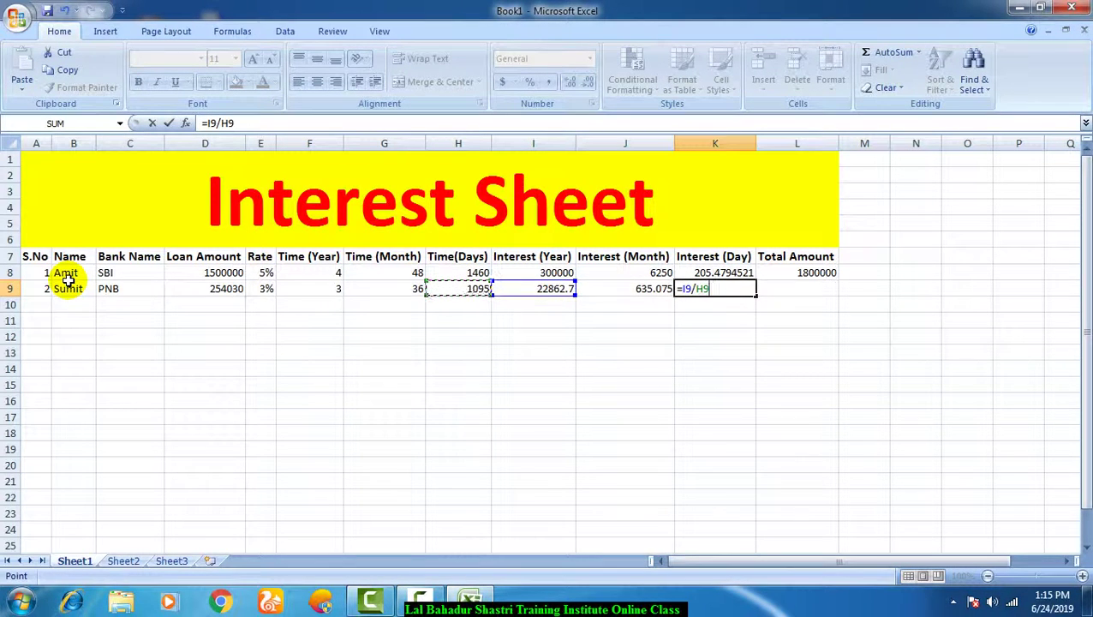
{"action": "key", "text": "Tab"}
- Enter =D9+I9 in L9 for a total amount of 276892.7
{"action": "type", "text": "="}
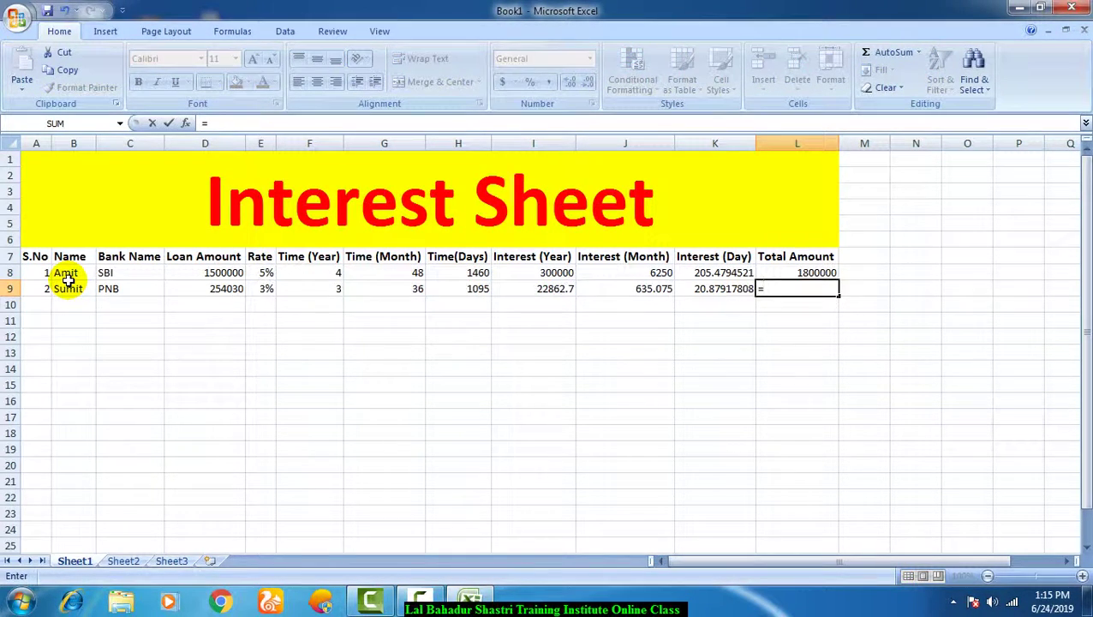
{"action": "key", "text": "Left"}
{"action": "key", "text": "Left"}
{"action": "key", "text": "Left"}
{"action": "key", "text": "Left"}
{"action": "key", "text": "Left"}
{"action": "key", "text": "Left"}
{"action": "key", "text": "Left"}
{"action": "key", "text": "Left"}
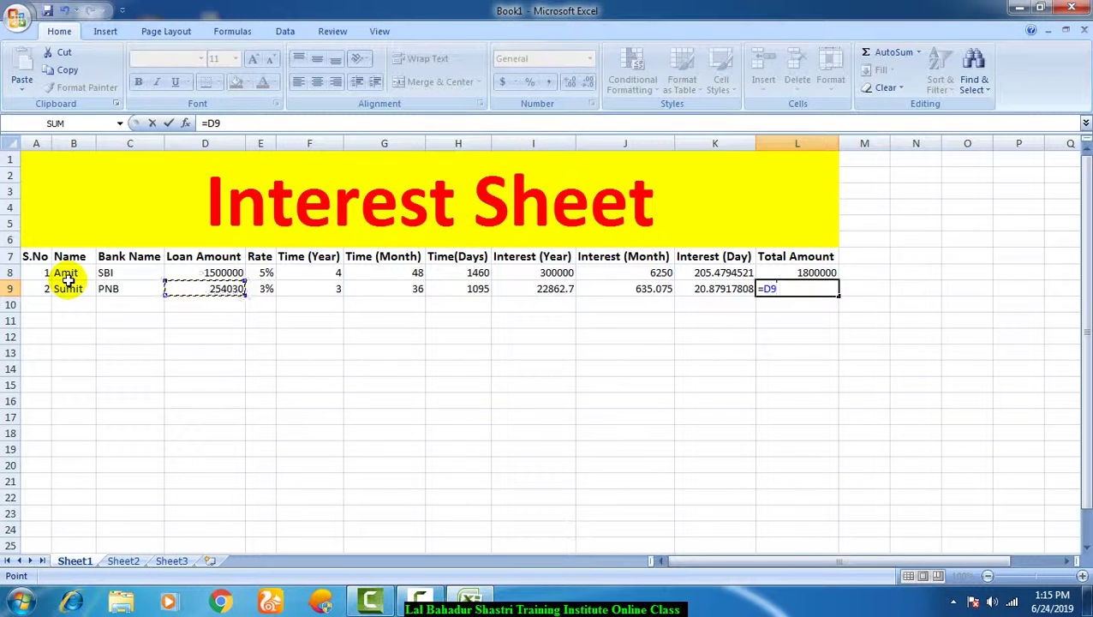
{"action": "type", "text": "+"}
{"action": "key", "text": "Left"}
{"action": "key", "text": "Left"}
{"action": "key", "text": "Left"}
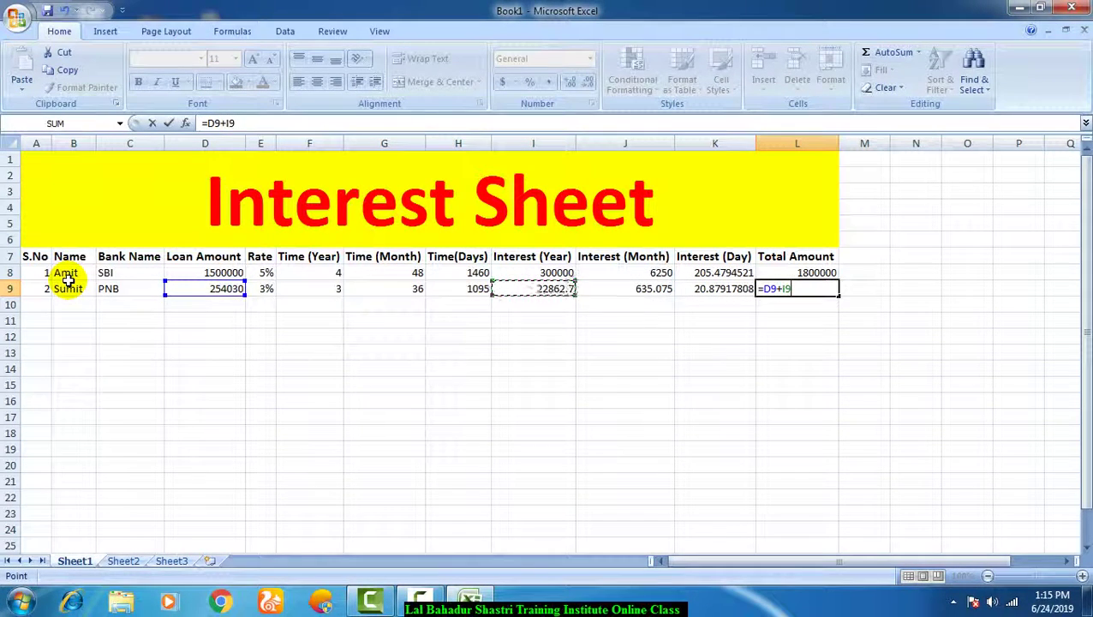
{"action": "key", "text": "Return"}
{"action": "key", "text": "Left"}
{"action": "key", "text": "Left"}
{"action": "key", "text": "Left"}
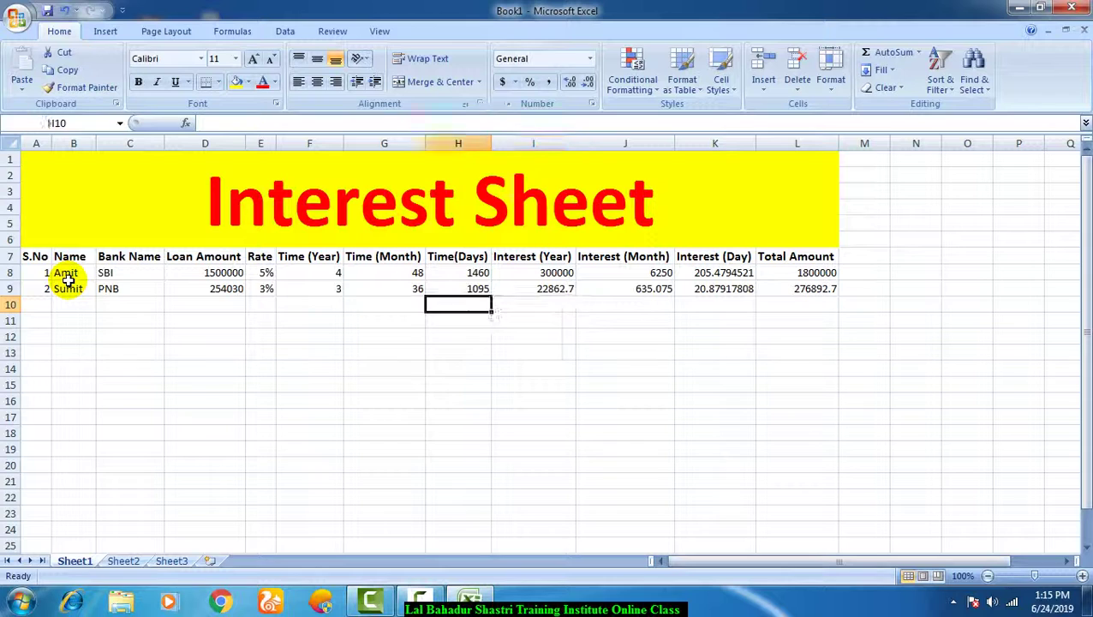
- Fill the header row A7:L7 with aqua
{"action": "key", "text": "Down"}
{"action": "key", "text": "Down"}
{"action": "key", "text": "Up"}
{"action": "key", "text": "Up"}
{"action": "key", "text": "Left"}
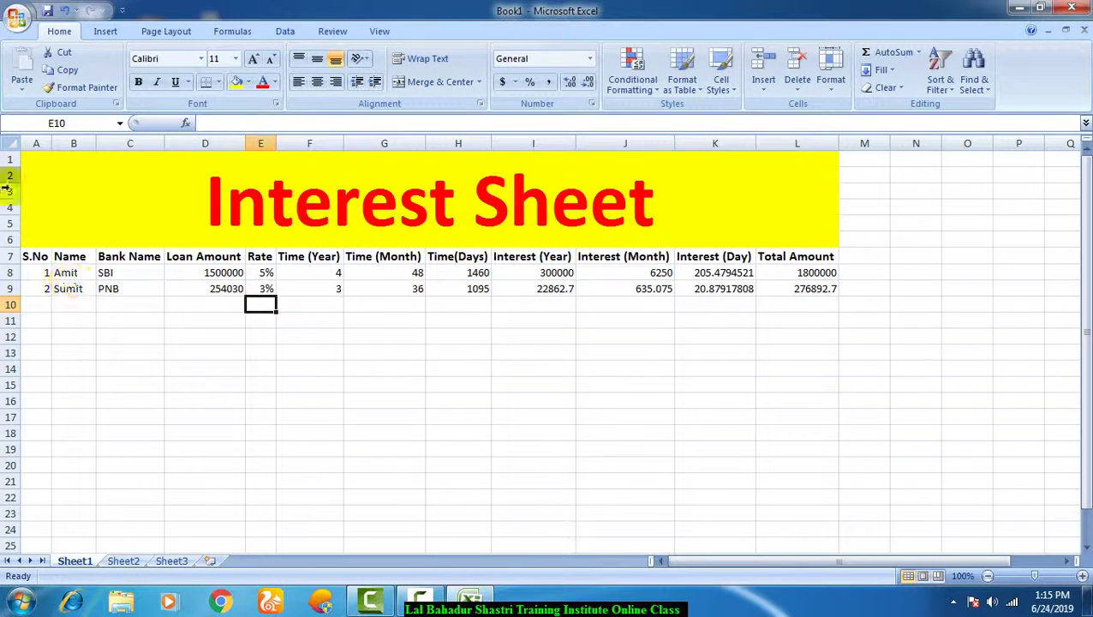
{"action": "left_click_drag", "start_coordinate": [35, 272], "coordinate": [793, 281]}
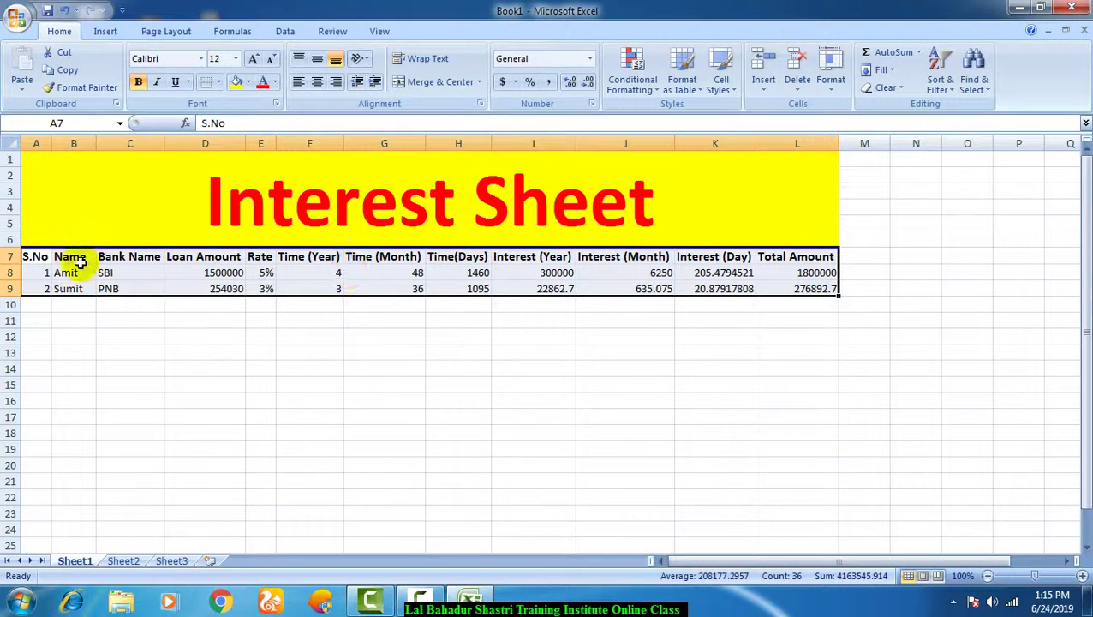
{"action": "left_click", "coordinate": [26, 254]}
{"action": "left_click_drag", "start_coordinate": [25, 254], "coordinate": [805, 255]}
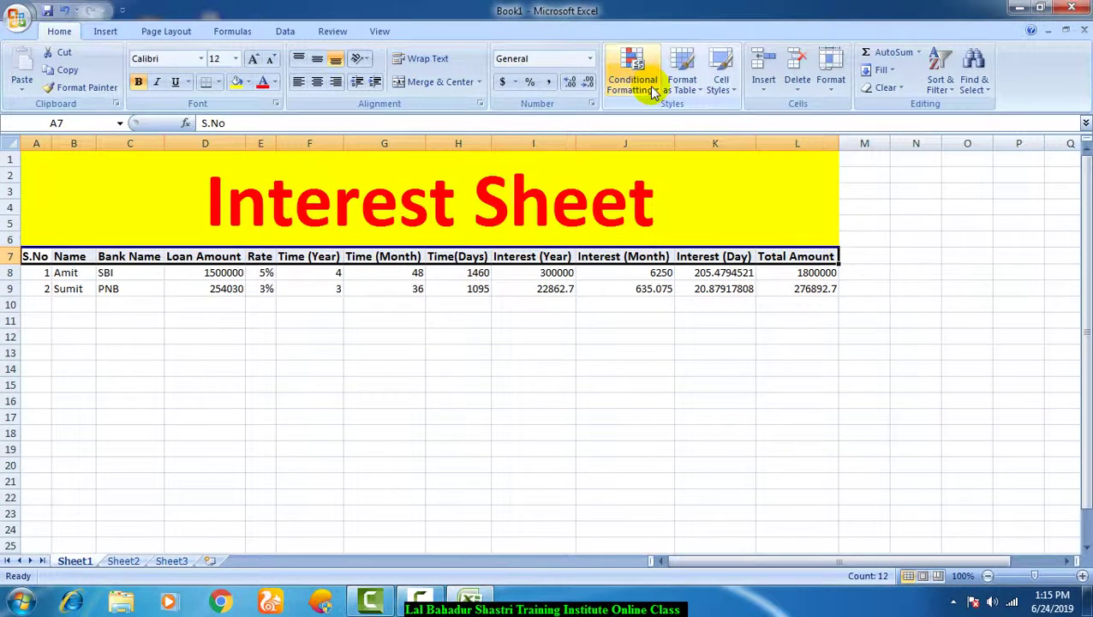
{"action": "left_click", "coordinate": [246, 81]}
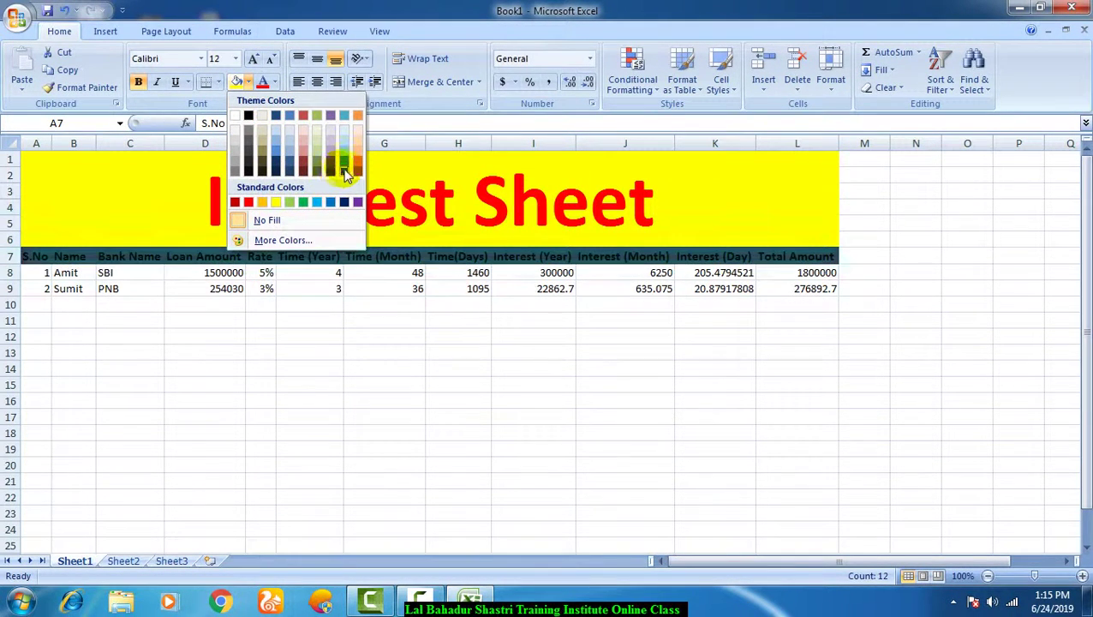
{"action": "left_click", "coordinate": [344, 115]}
- Fill row 8 light orange and row 9 Orange Accent 6 Darker 25%
{"action": "left_click", "coordinate": [225, 304]}
{"action": "left_click_drag", "start_coordinate": [34, 272], "coordinate": [787, 270]}
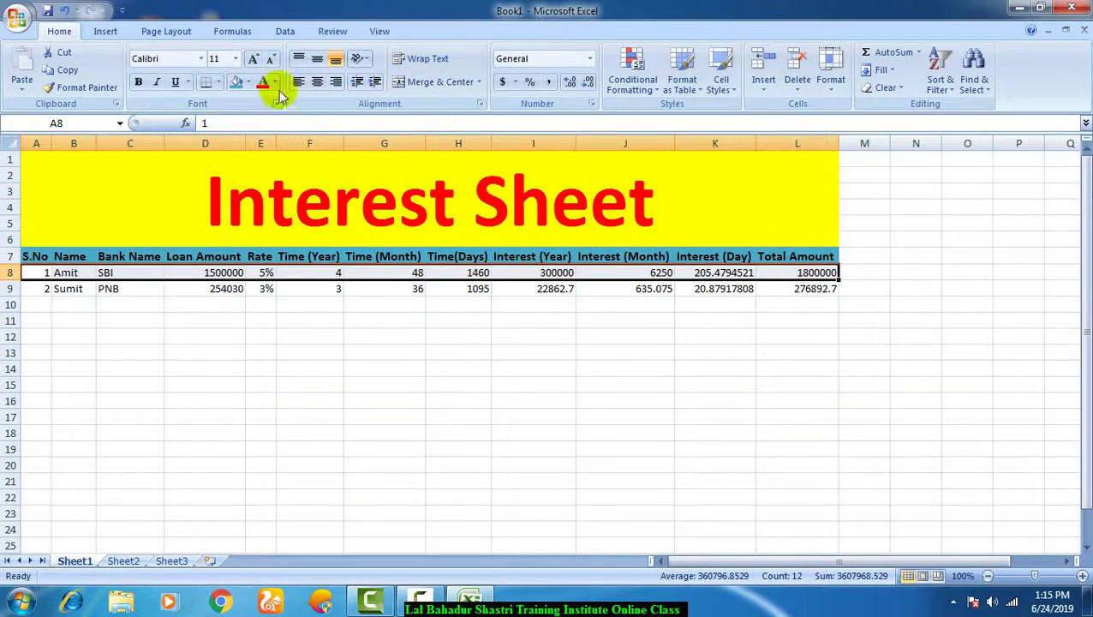
{"action": "left_click", "coordinate": [248, 83]}
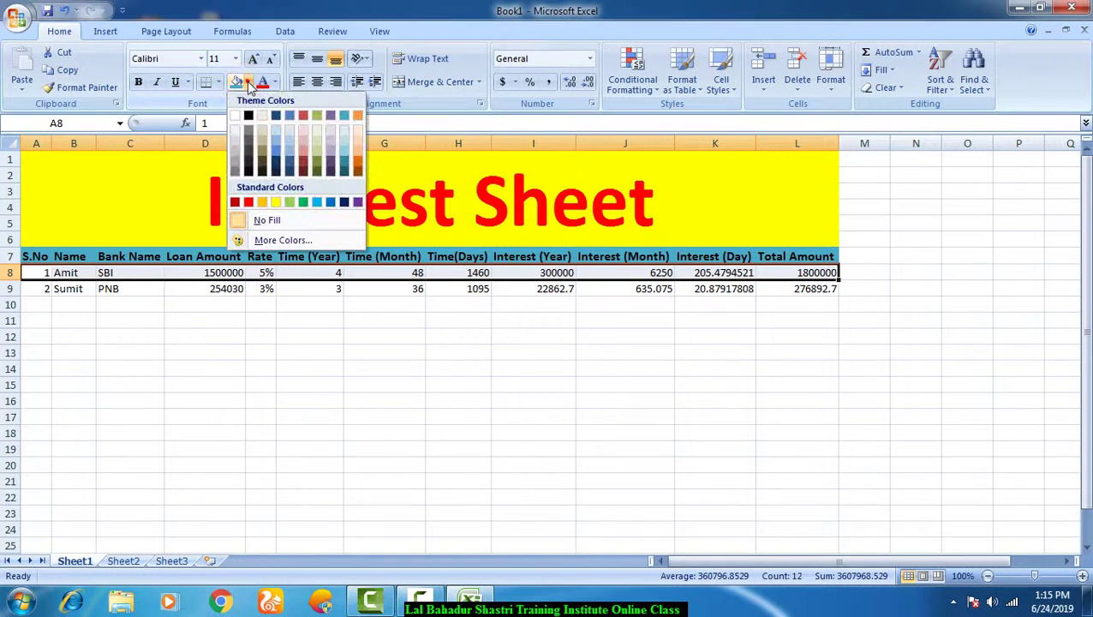
{"action": "left_click", "coordinate": [358, 157]}
{"action": "left_click", "coordinate": [81, 290]}
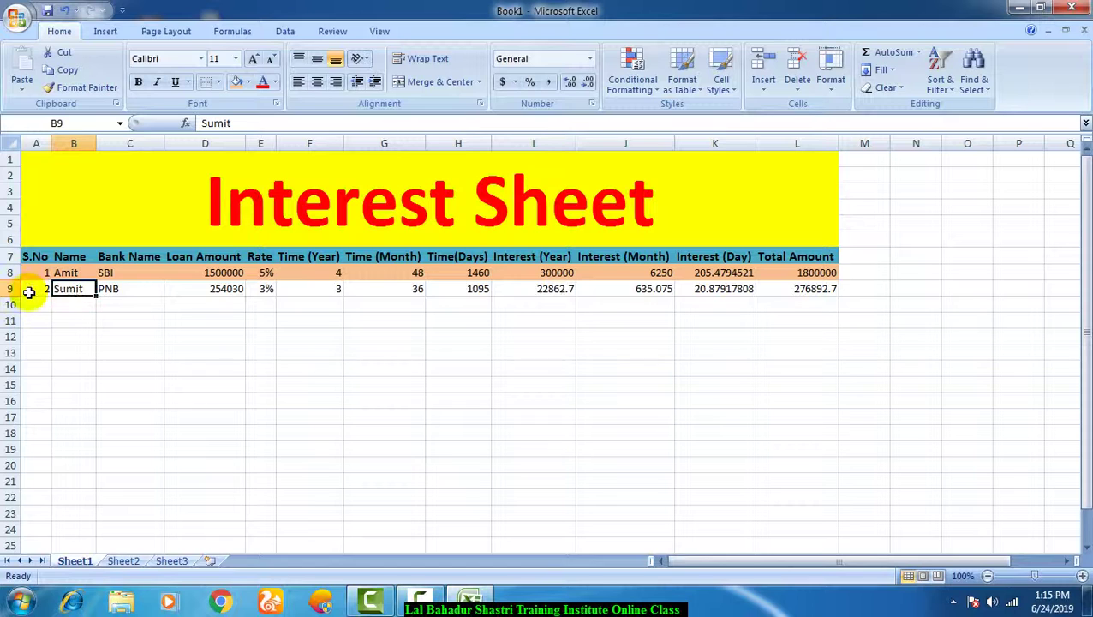
{"action": "left_click_drag", "start_coordinate": [31, 289], "coordinate": [775, 283]}
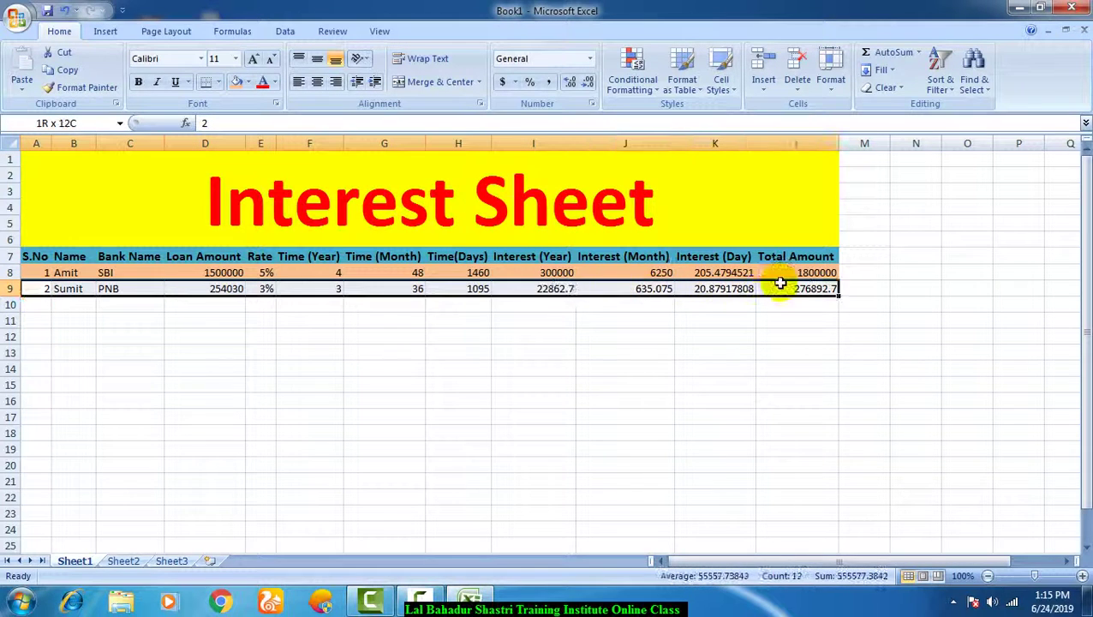
{"action": "left_click", "coordinate": [248, 83]}
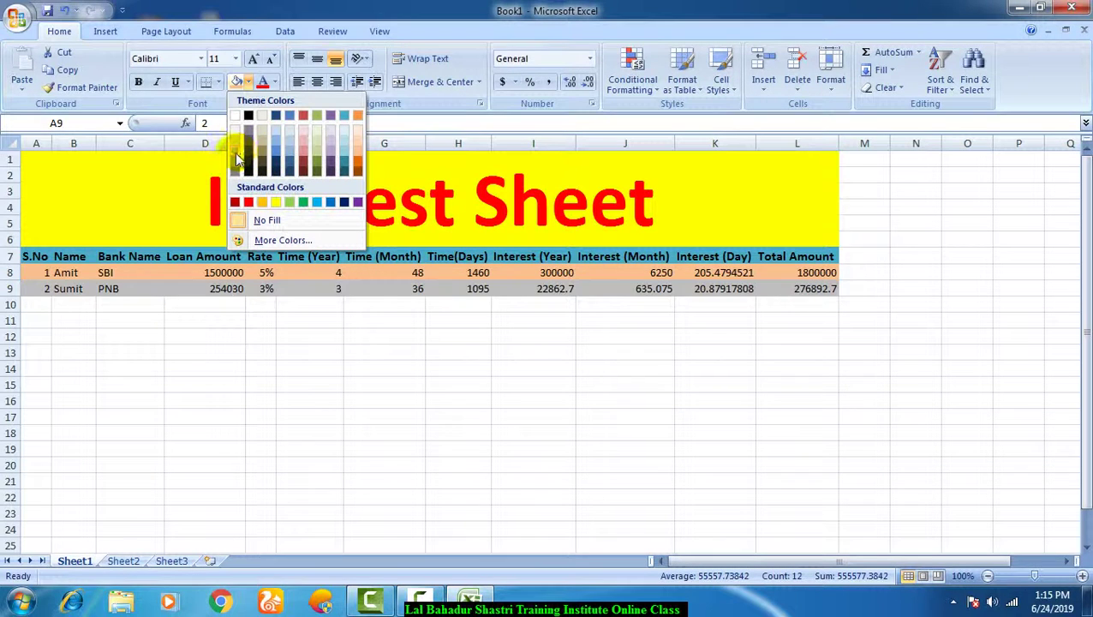
{"action": "left_click", "coordinate": [360, 158]}
- Type the label 'Time Month' into F13, correcting the typing mistakes
{"action": "left_click", "coordinate": [86, 322]}
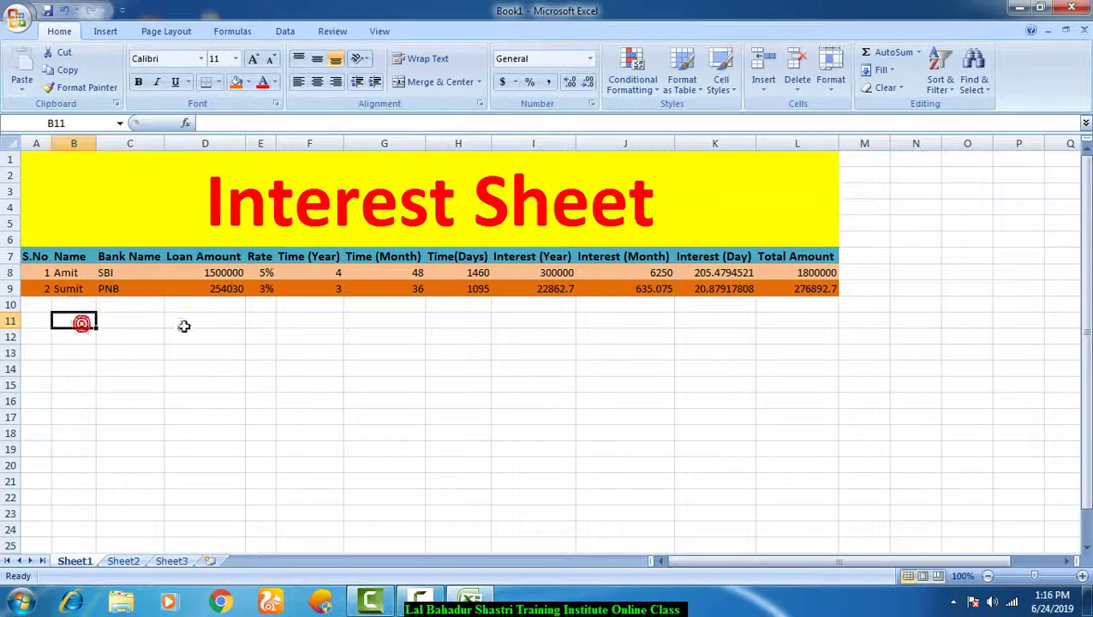
{"action": "left_click", "coordinate": [190, 335]}
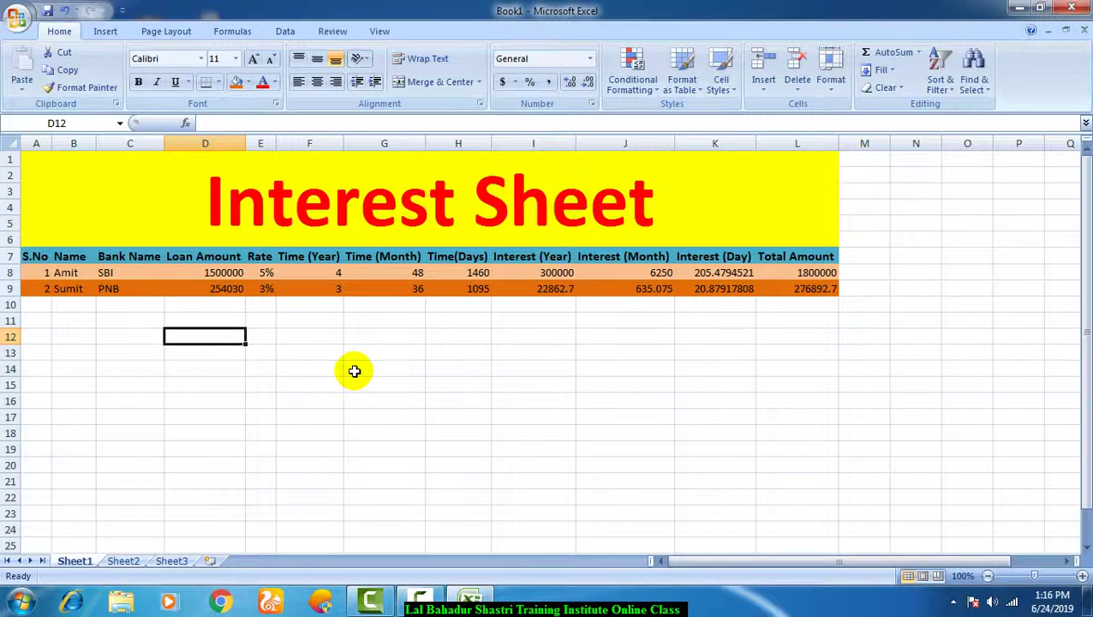
{"action": "key", "text": "Right"}
{"action": "key", "text": "Left"}
{"action": "key", "text": "Down"}
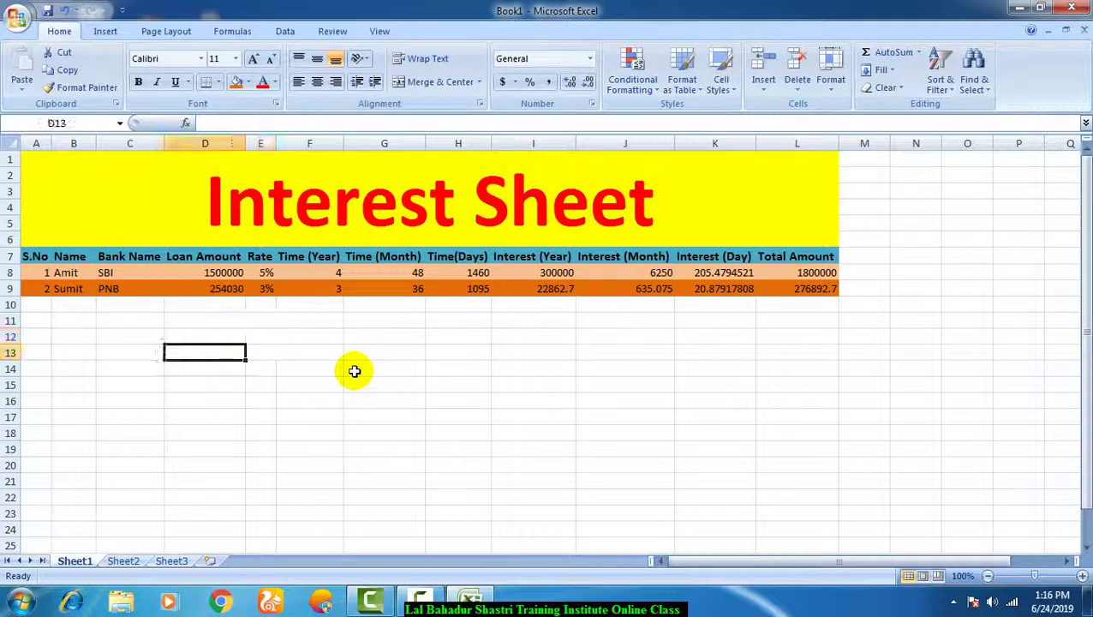
{"action": "key", "text": "Right"}
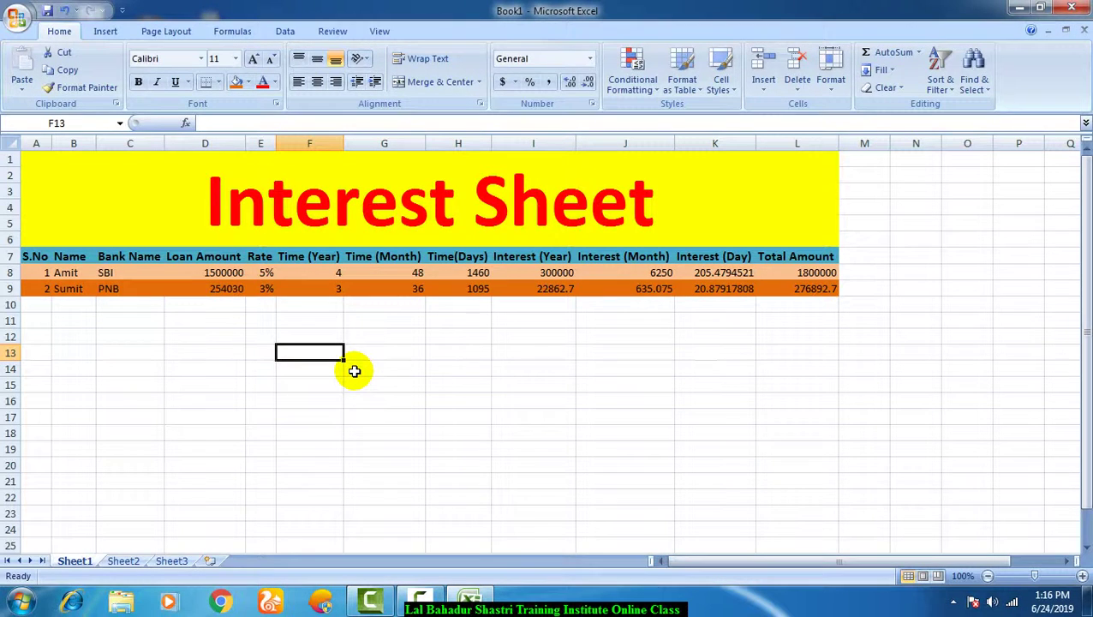
{"action": "type", "text": "Time"}
{"action": "key", "text": "Right"}
{"action": "key", "text": "Left"}
{"action": "key", "text": "F2"}
{"action": "type", "text": "MOn"}
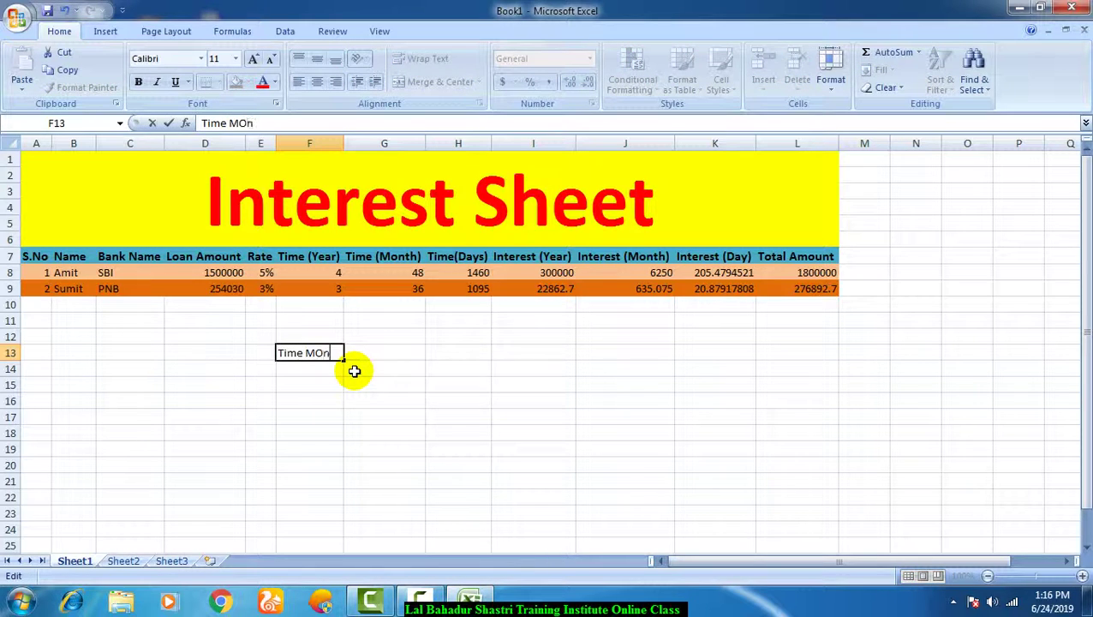
{"action": "key", "text": "BackSpace"}
{"action": "key", "text": "BackSpace"}
{"action": "type", "text": "onthq"}
{"action": "key", "text": "Right"}
{"action": "key", "text": "Left"}
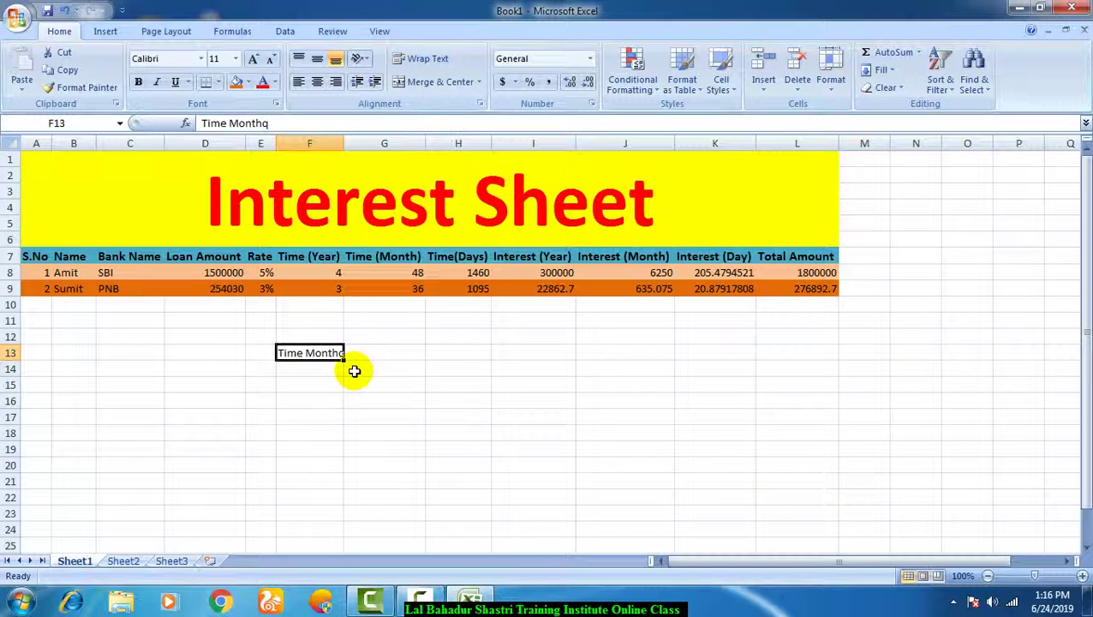
{"action": "key", "text": "F2"}
{"action": "key", "text": "BackSpace"}
{"action": "key", "text": "Right"}
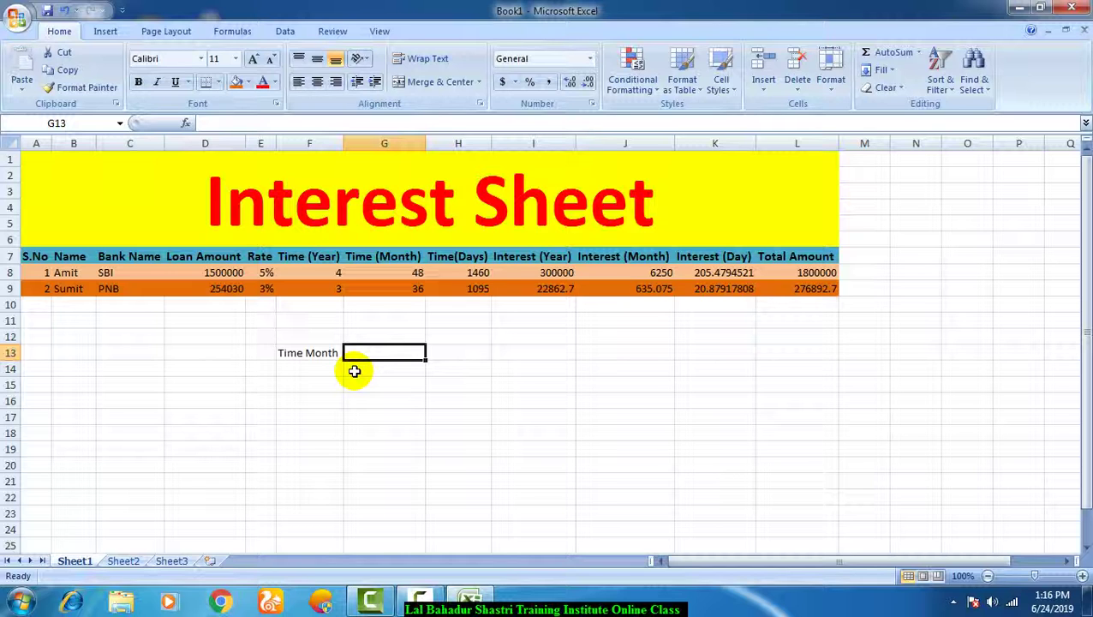
- Merge and center cells G13 through K13 beside the Time Month label
{"action": "left_click_drag", "start_coordinate": [402, 351], "coordinate": [687, 351]}
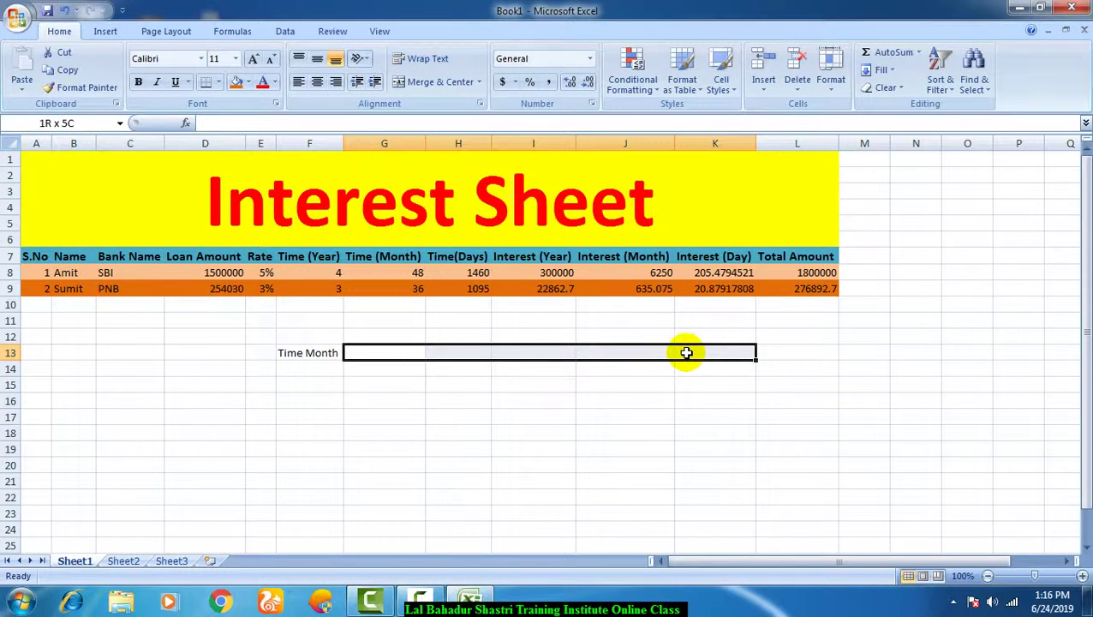
{"action": "left_click", "coordinate": [431, 82]}
{"action": "left_click", "coordinate": [380, 363]}
{"action": "left_click", "coordinate": [386, 353]}
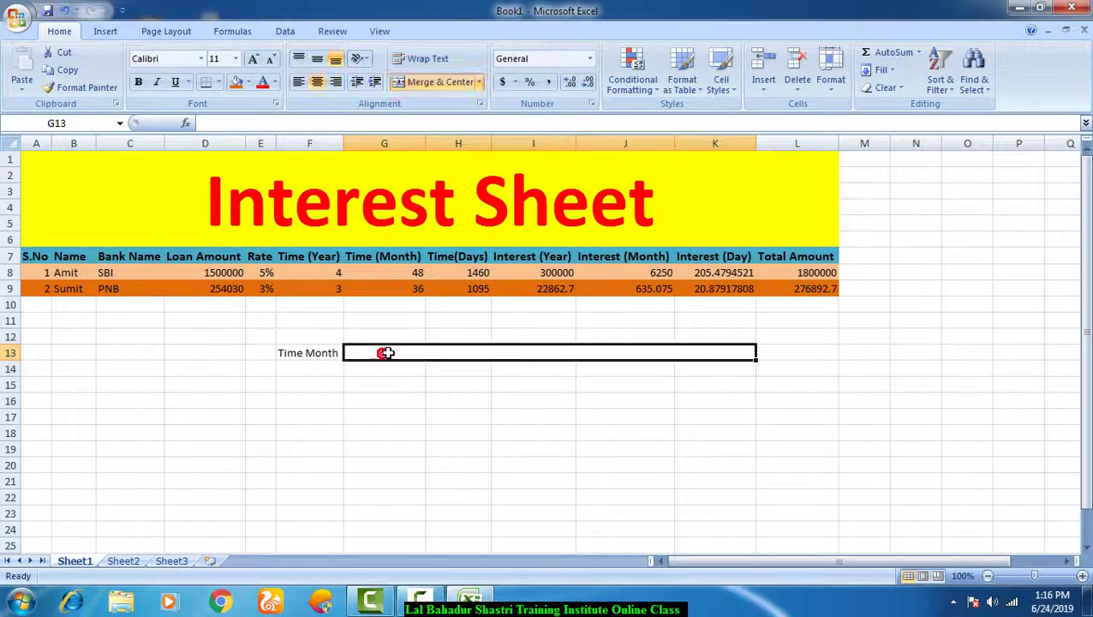
{"action": "type", "text": "="}
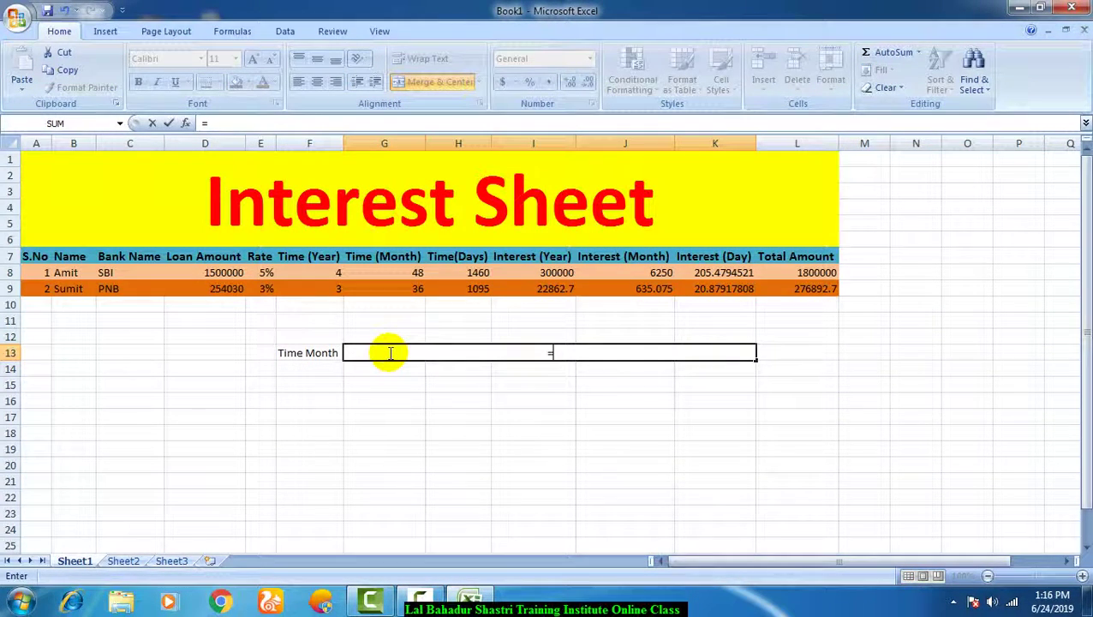
{"action": "key", "text": "BackSpace"}
{"action": "key", "text": "Return"}
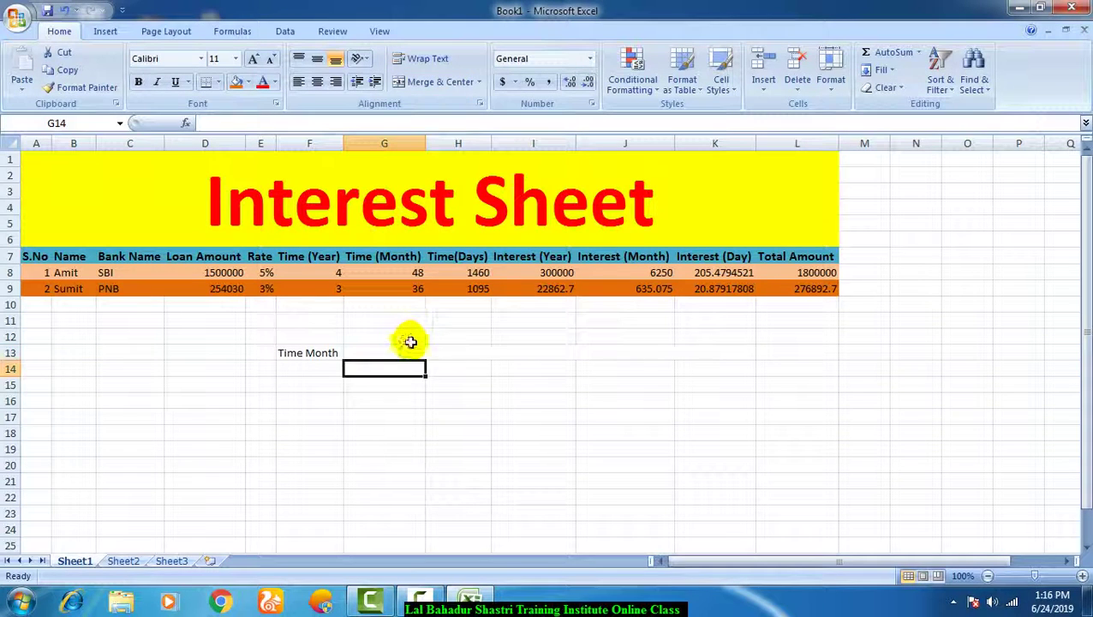
{"action": "left_click", "coordinate": [385, 352]}
- Format the merged G13 cell as Text
{"action": "left_click", "coordinate": [590, 58]}
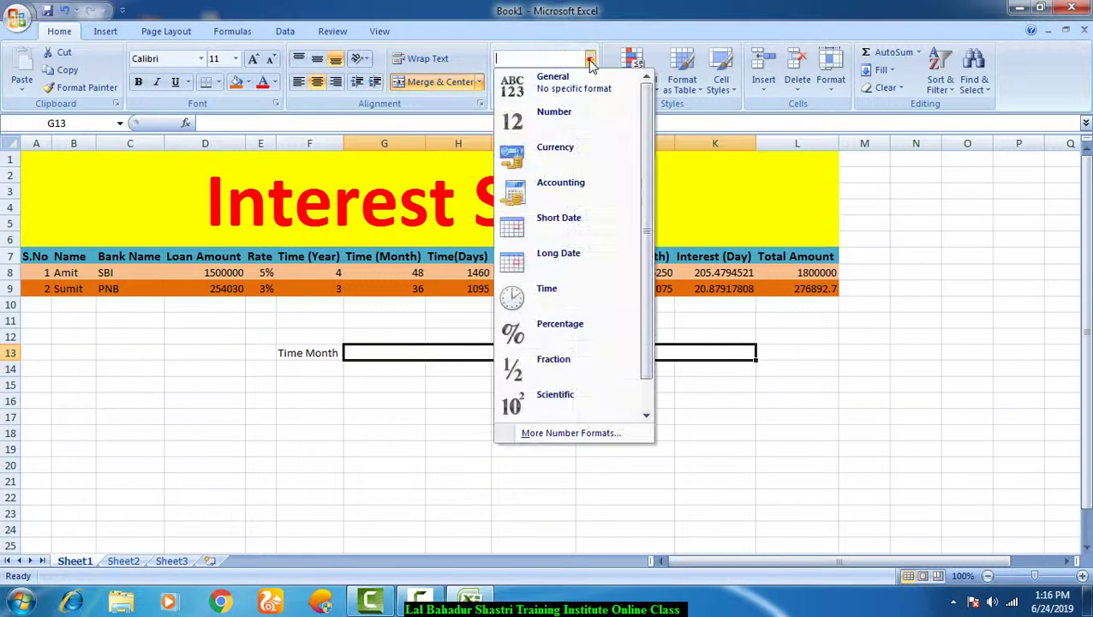
{"action": "left_click_drag", "start_coordinate": [641, 256], "coordinate": [645, 360]}
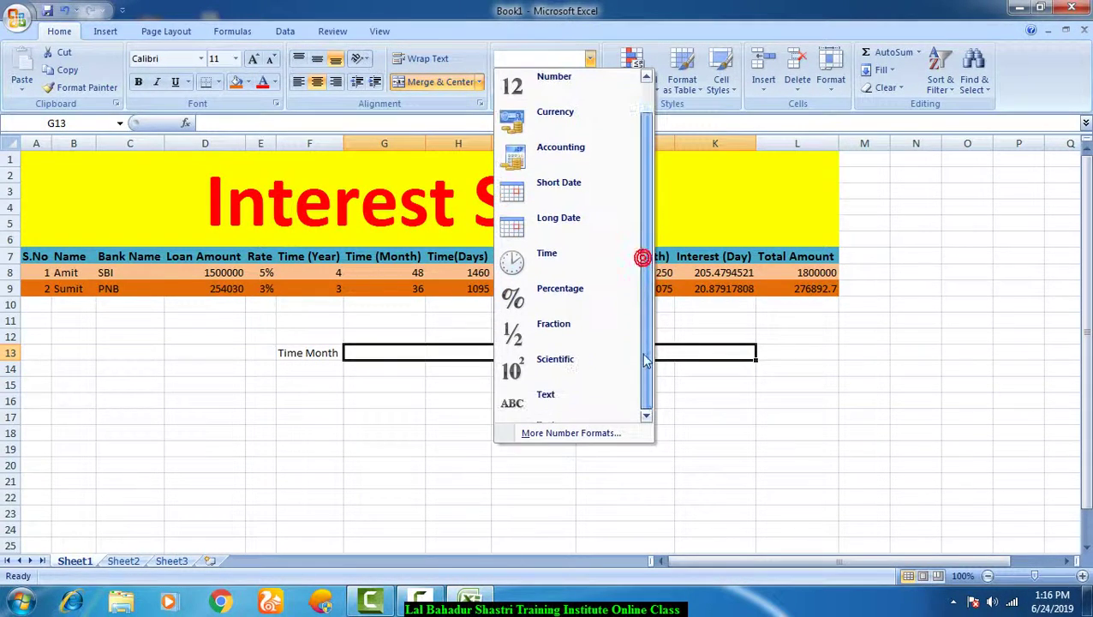
{"action": "left_click", "coordinate": [545, 393]}
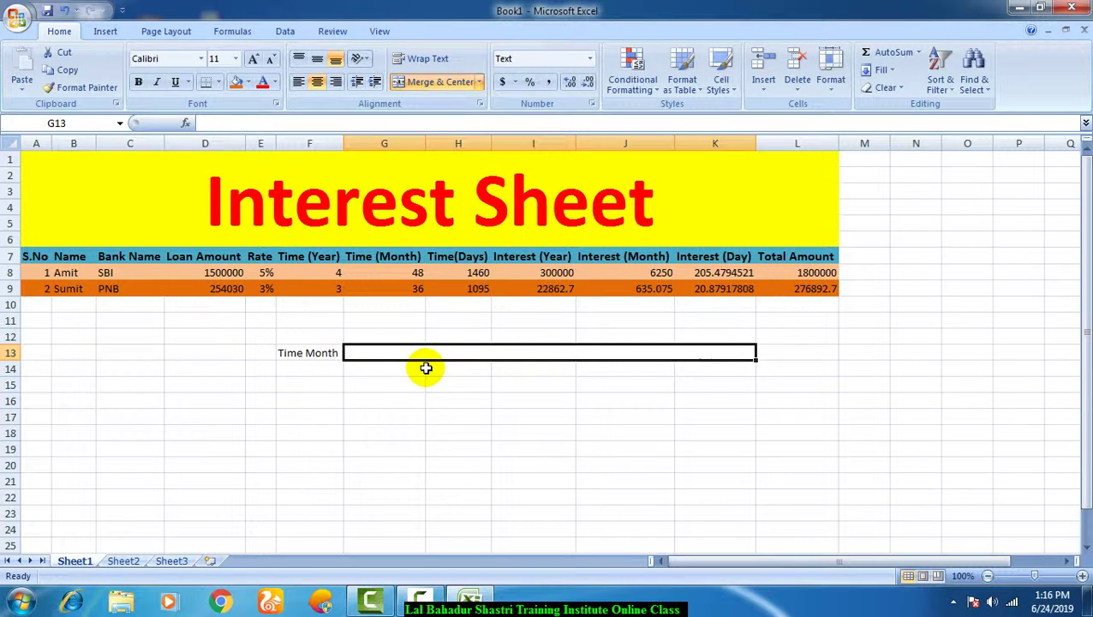
- Enter the note '=Interest (Year) * Time (Month)' as plain text in the merged cell
{"action": "type", "text": "="}
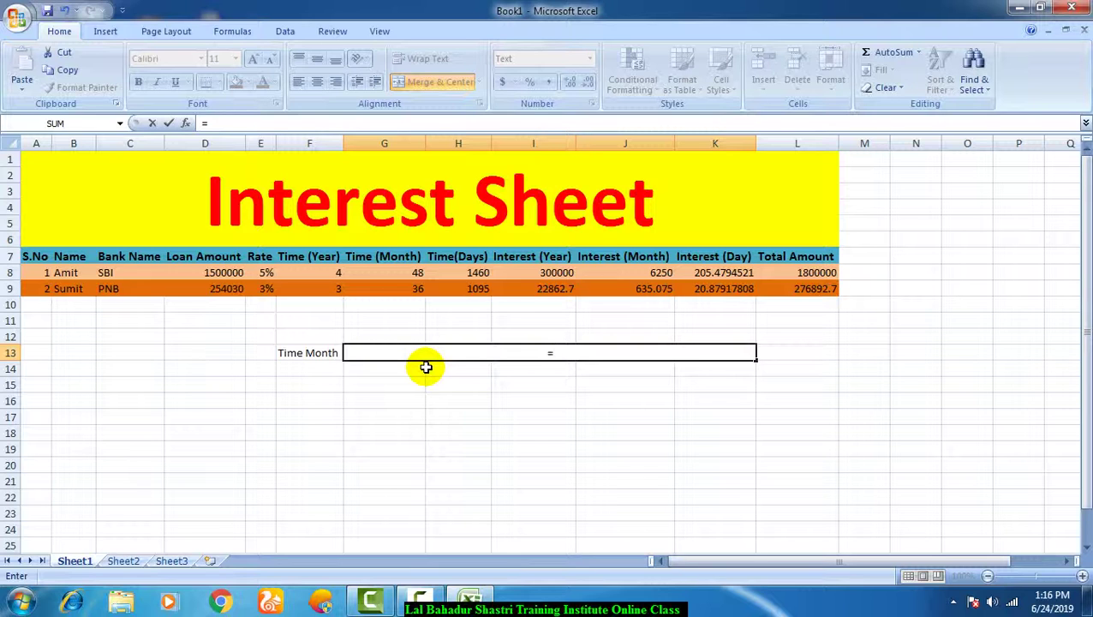
{"action": "type", "text": "Loan Amount"}
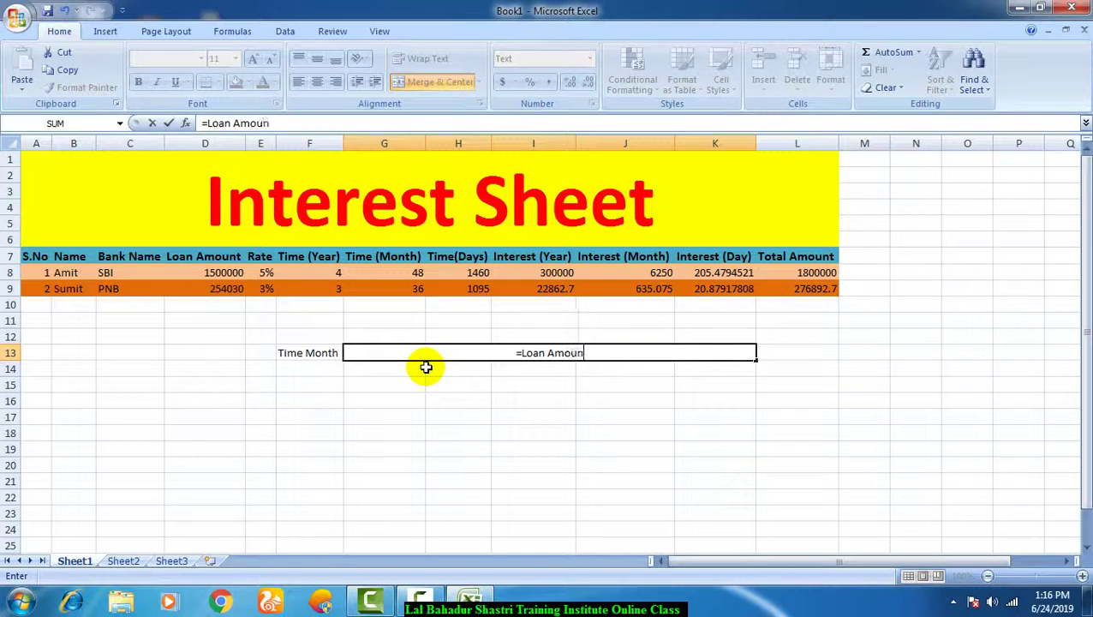
{"action": "type", "text": "*"}
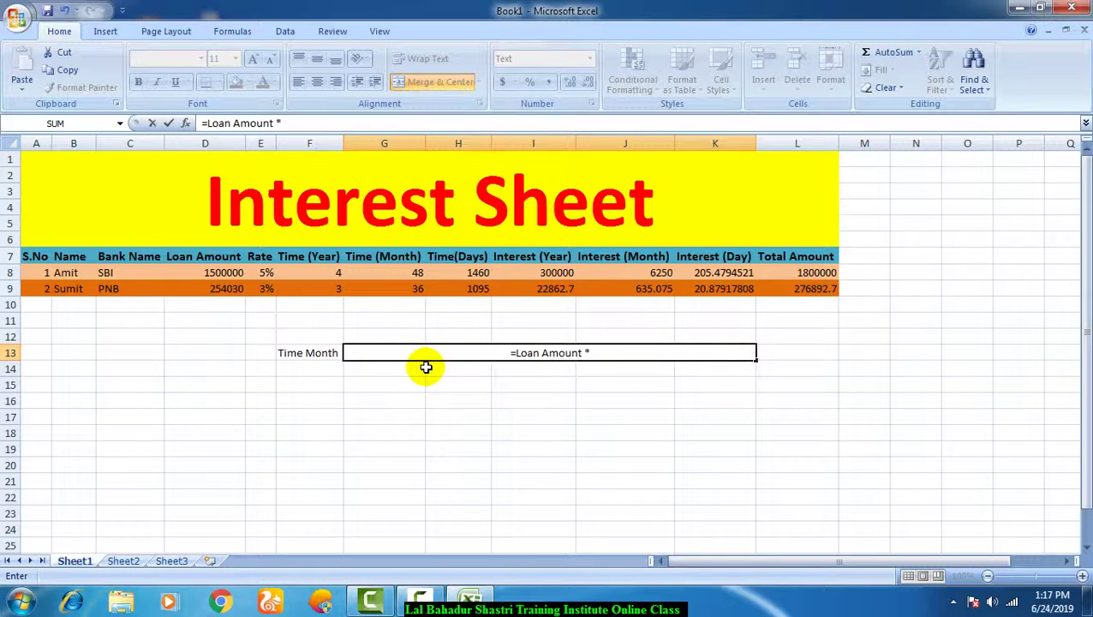
{"action": "type", "text": " Rate"}
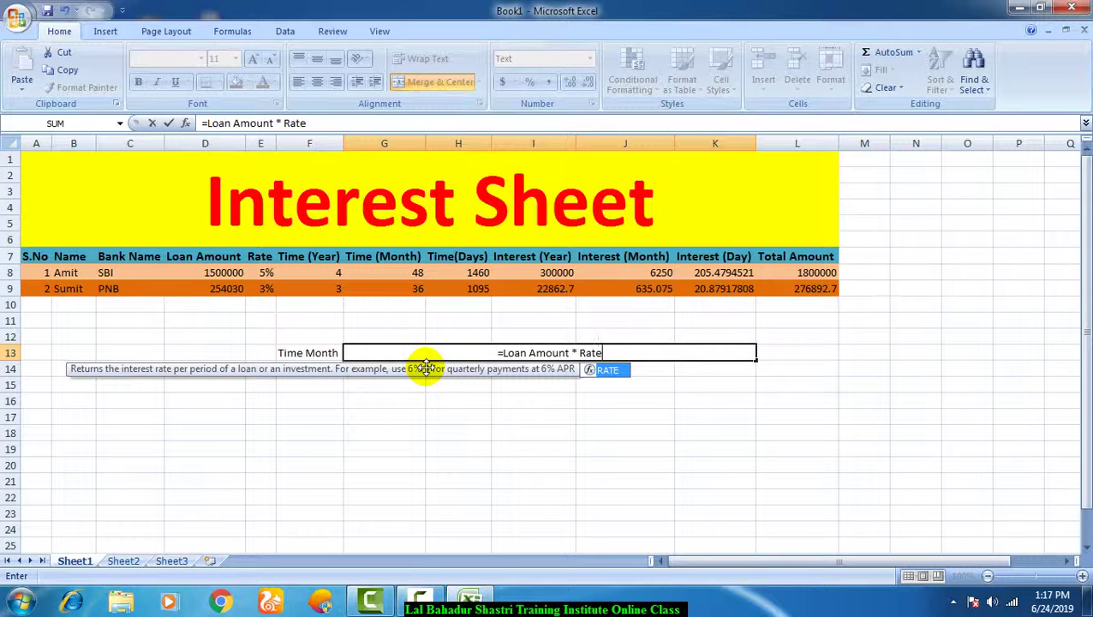
{"action": "type", "text": " * "}
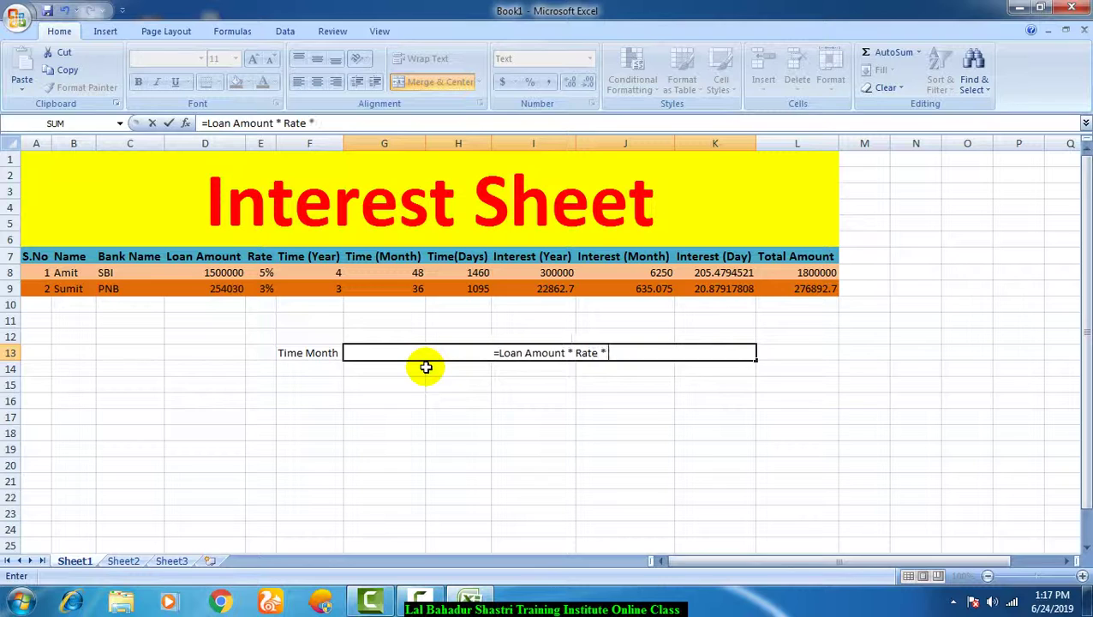
{"action": "type", "text": "Time"}
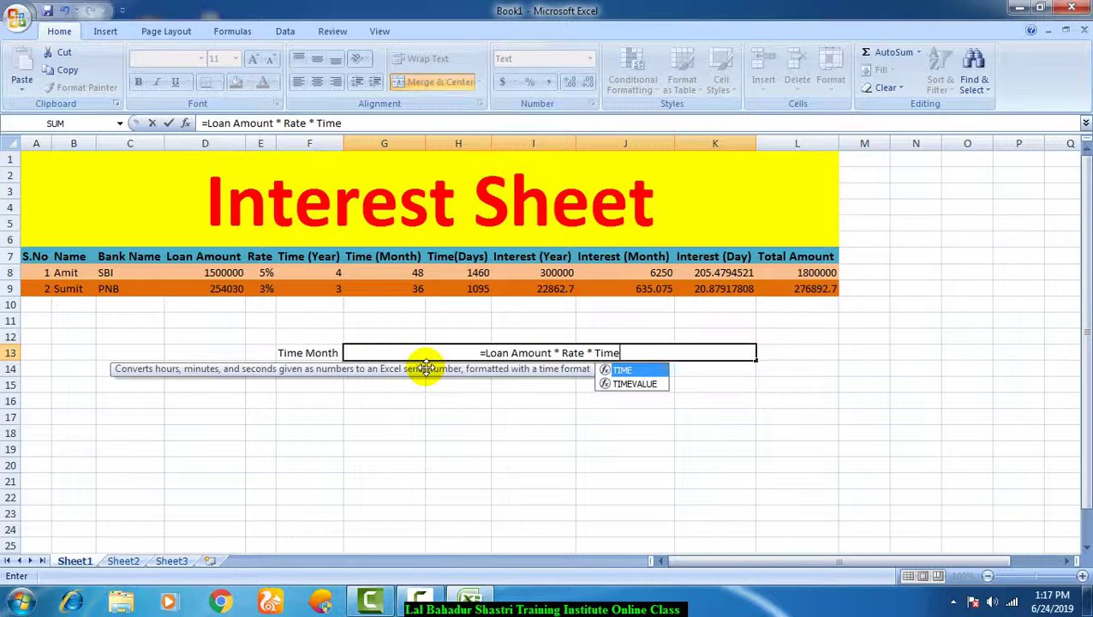
{"action": "key", "text": "Escape"}
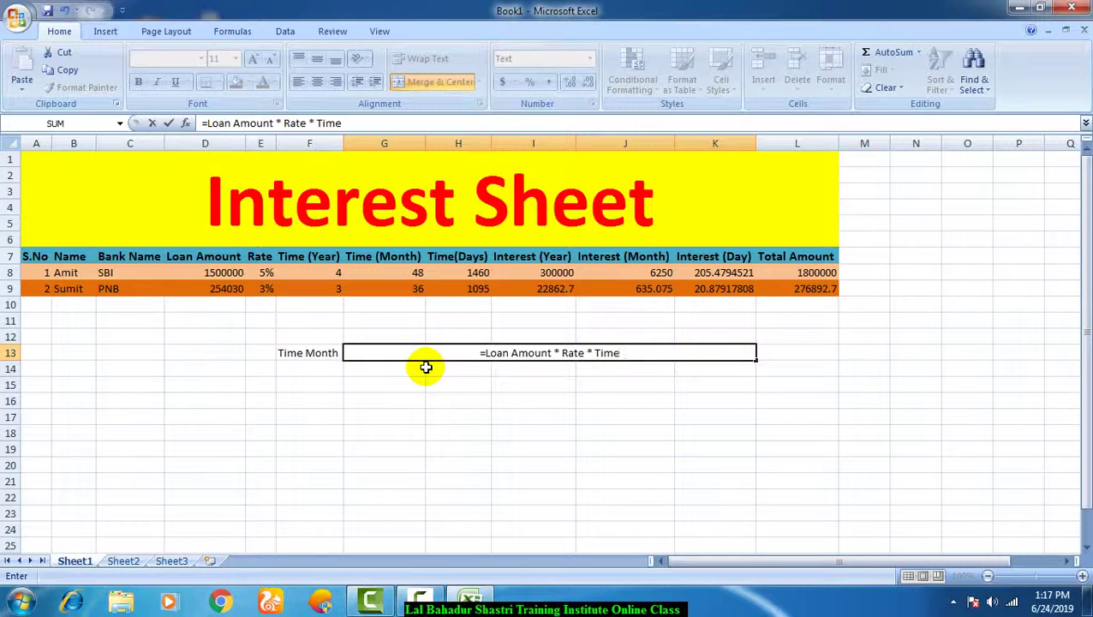
{"action": "key", "text": "BackSpace"}
{"action": "key", "text": "BackSpace"}
{"action": "key", "text": "BackSpace"}
{"action": "key", "text": "BackSpace"}
{"action": "key", "text": "BackSpace"}
{"action": "key", "text": "BackSpace"}
{"action": "key", "text": "BackSpace"}
{"action": "key", "text": "BackSpace"}
{"action": "key", "text": "BackSpace"}
{"action": "key", "text": "BackSpace"}
{"action": "key", "text": "BackSpace"}
{"action": "key", "text": "BackSpace"}
{"action": "key", "text": "BackSpace"}
{"action": "key", "text": "BackSpace"}
{"action": "key", "text": "BackSpace"}
{"action": "key", "text": "BackSpace"}
{"action": "key", "text": "BackSpace"}
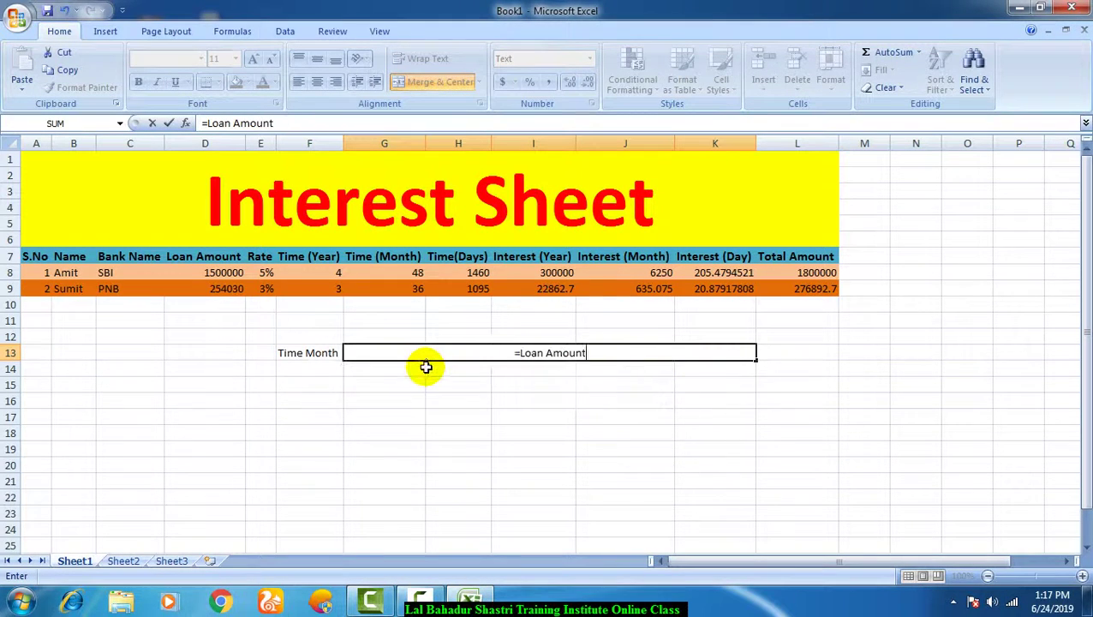
{"action": "key", "text": "BackSpace"}
{"action": "key", "text": "BackSpace"}
{"action": "key", "text": "BackSpace"}
{"action": "key", "text": "BackSpace"}
{"action": "key", "text": "BackSpace"}
{"action": "key", "text": "BackSpace"}
{"action": "key", "text": "BackSpace"}
{"action": "key", "text": "BackSpace"}
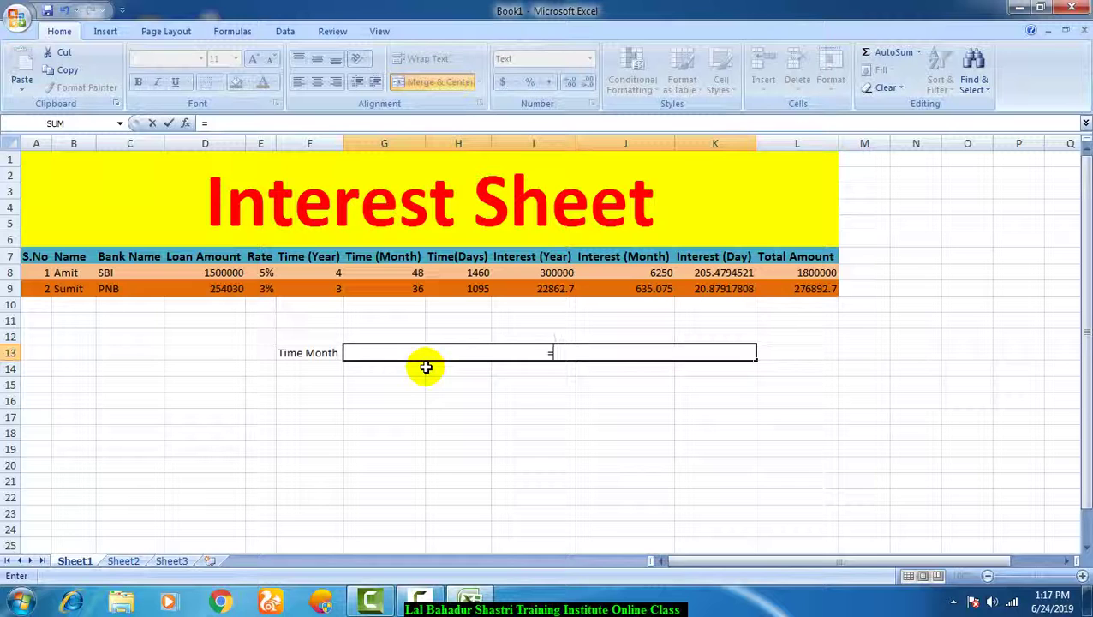
{"action": "type", "text": "In"}
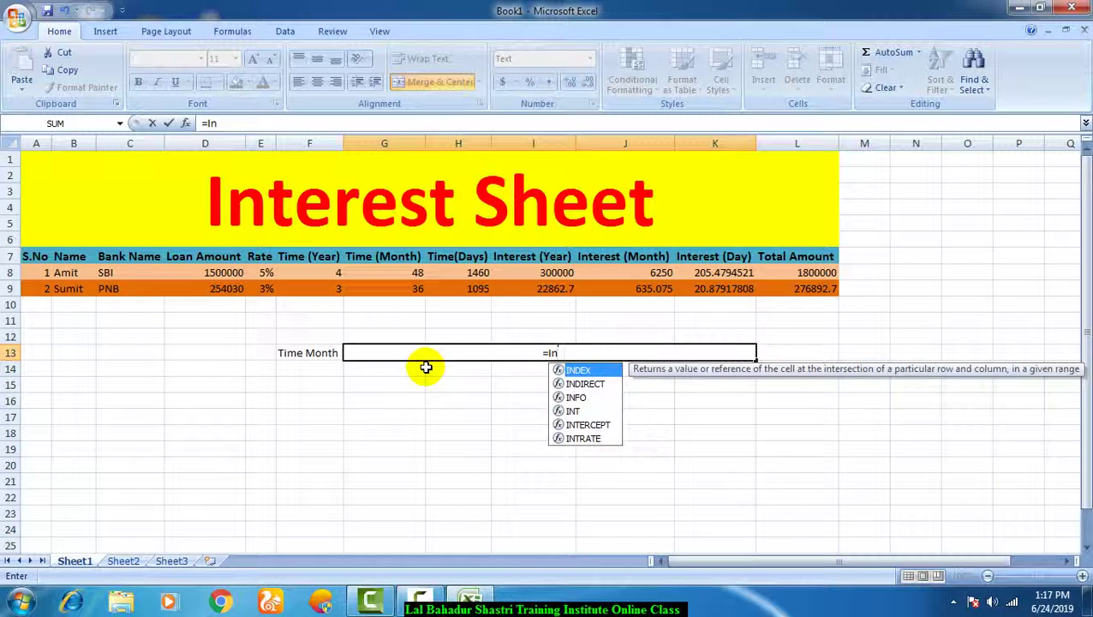
{"action": "type", "text": "terest"}
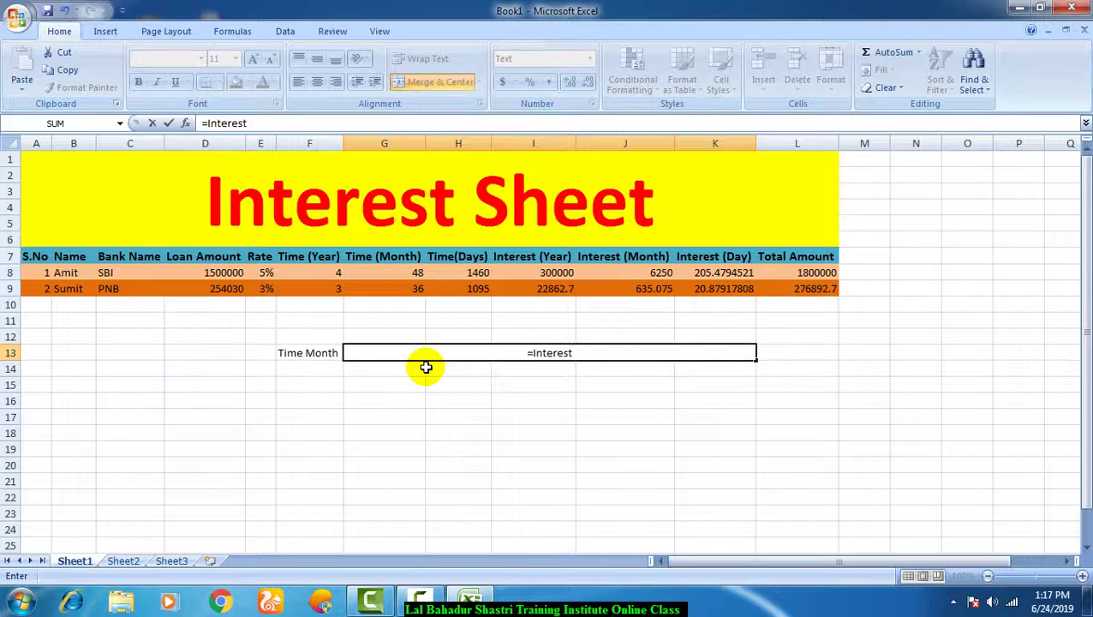
{"action": "type", "text": "(Year)"}
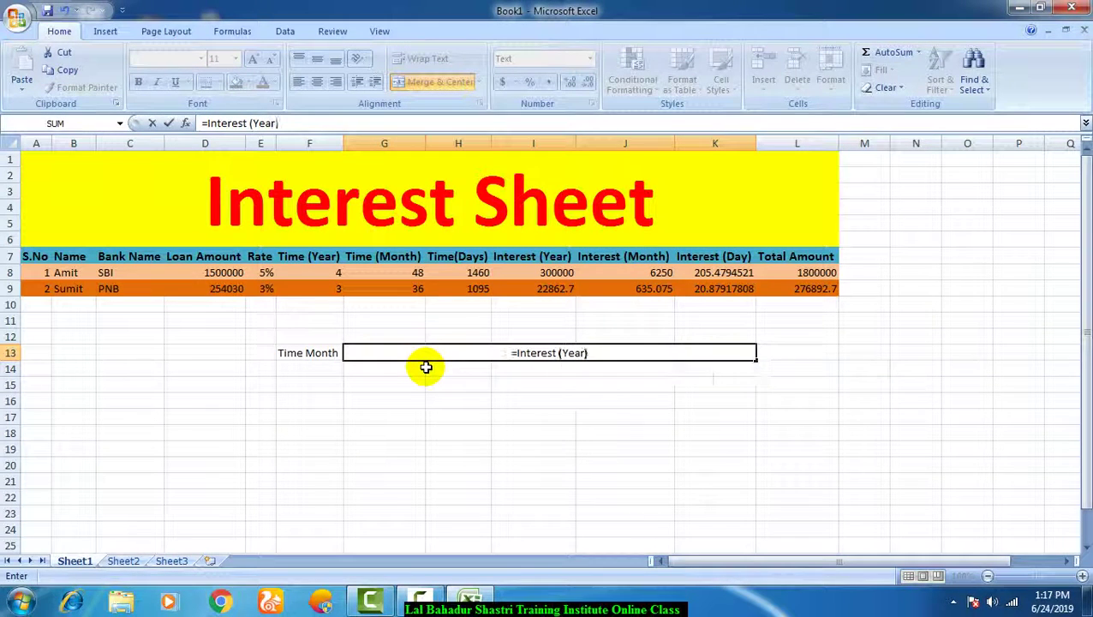
{"action": "type", "text": " *"}
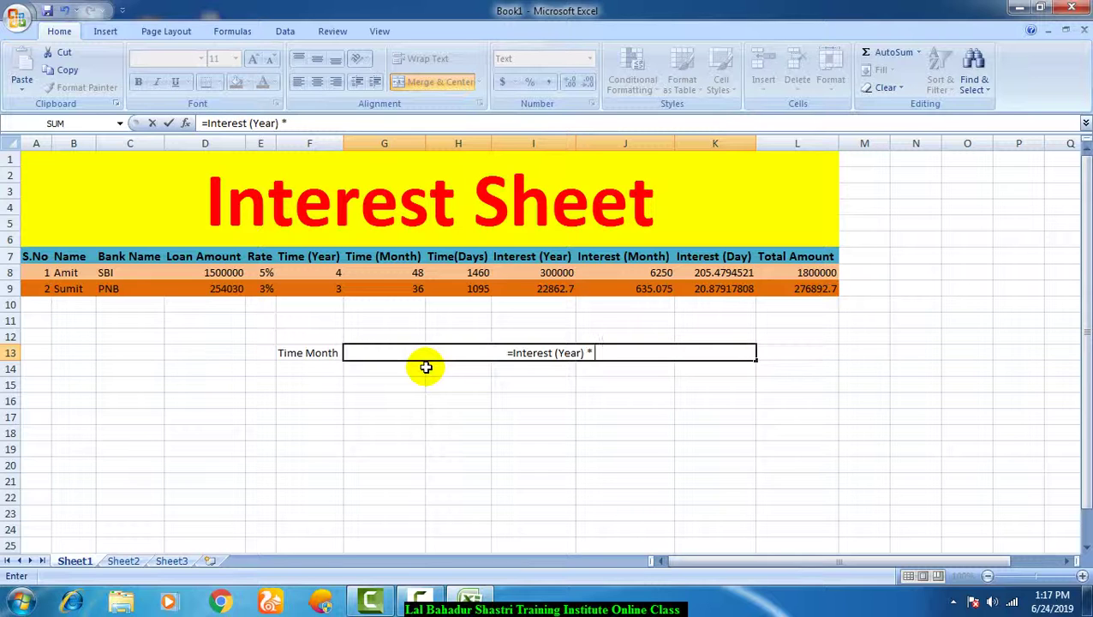
{"action": "type", "text": "Time"}
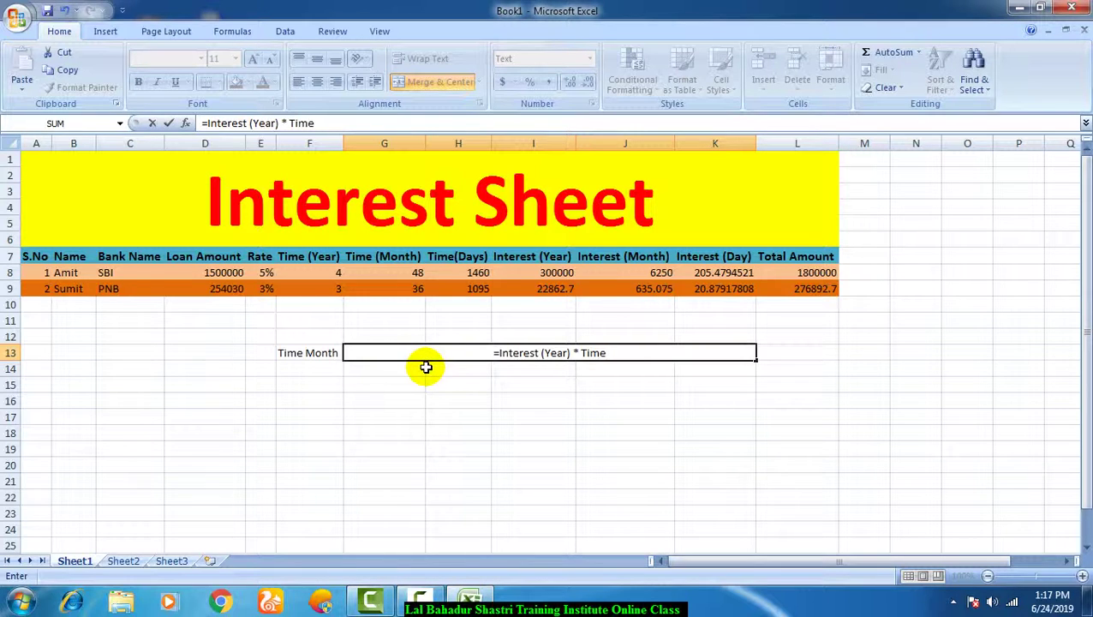
{"action": "type", "text": " ("}
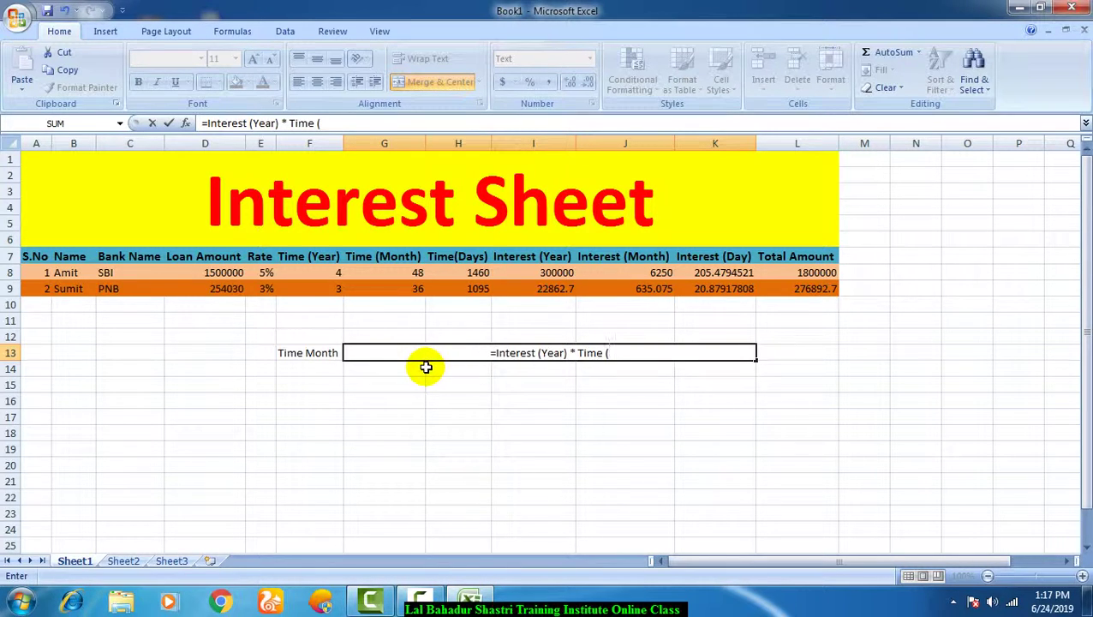
{"action": "type", "text": "Month"}
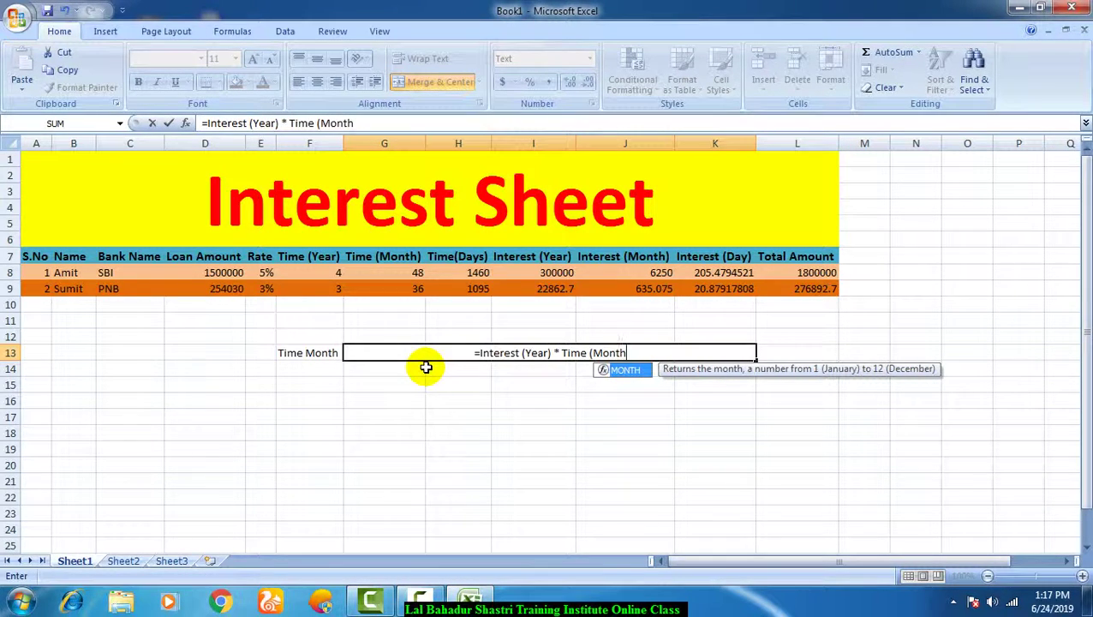
{"action": "type", "text": ")"}
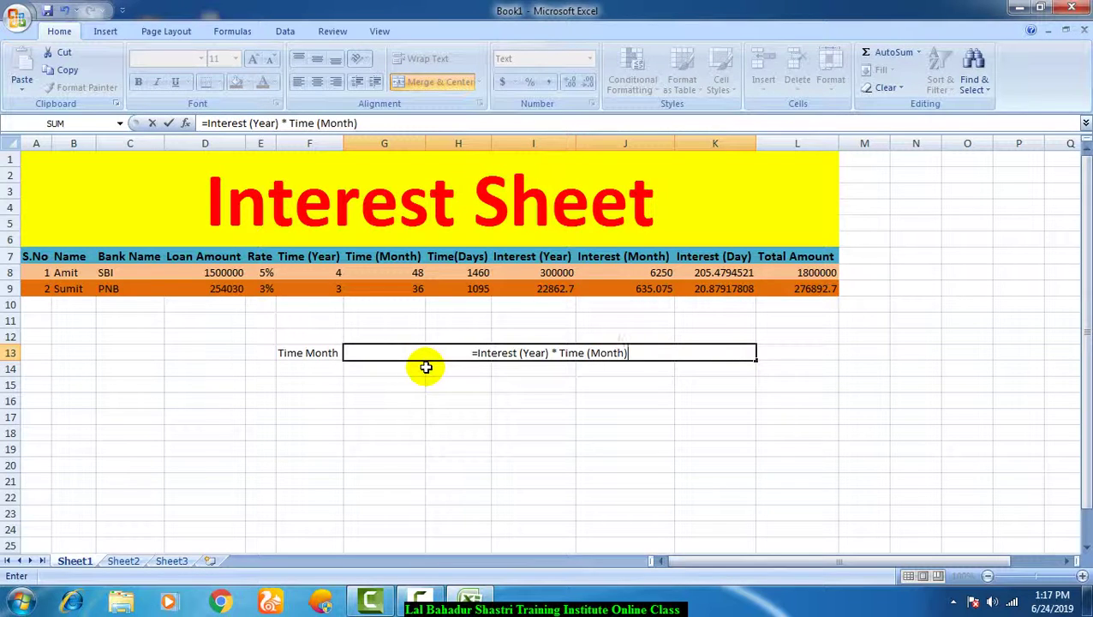
{"action": "key", "text": "Return"}
- Label cell F12 'Time Year'
{"action": "key", "text": "Left"}
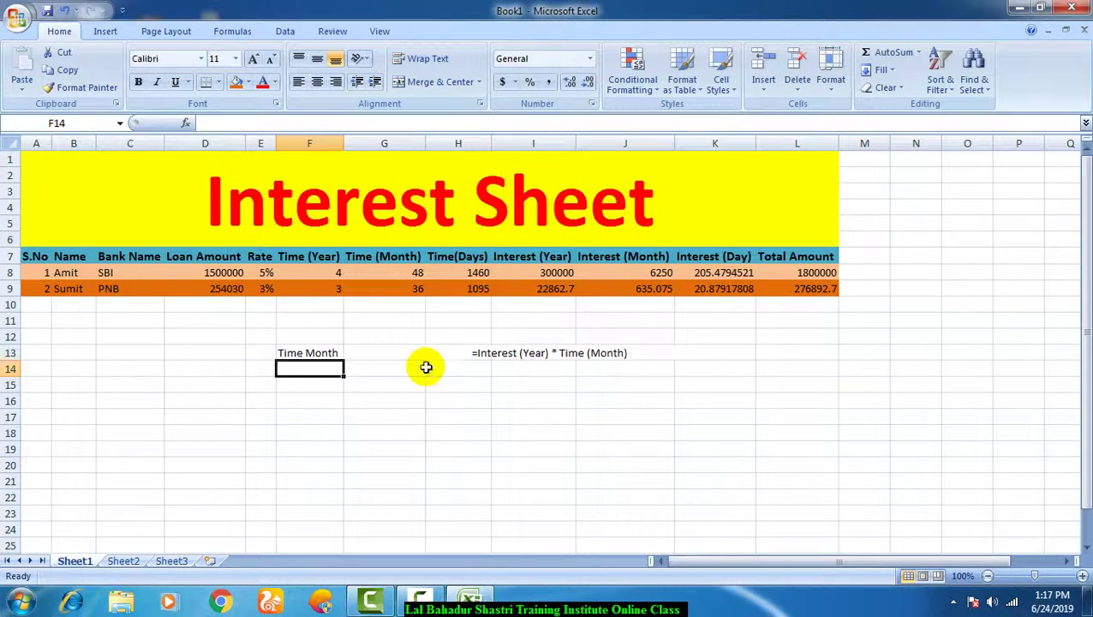
{"action": "key", "text": "Up"}
{"action": "key", "text": "Up"}
{"action": "type", "text": "Time Yea"}
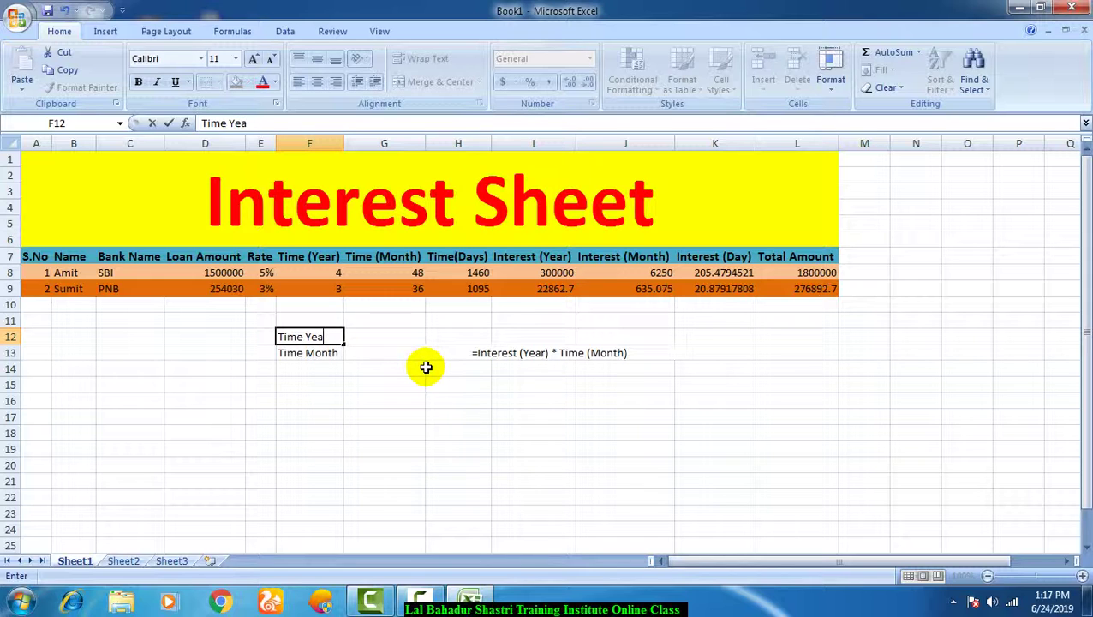
{"action": "type", "text": "r"}
{"action": "key", "text": "Right"}
- Merge G12 through K12 and format the merged cell as Text
{"action": "key", "text": "shift+Right"}
{"action": "key", "text": "shift+Right"}
{"action": "key", "text": "shift+Right"}
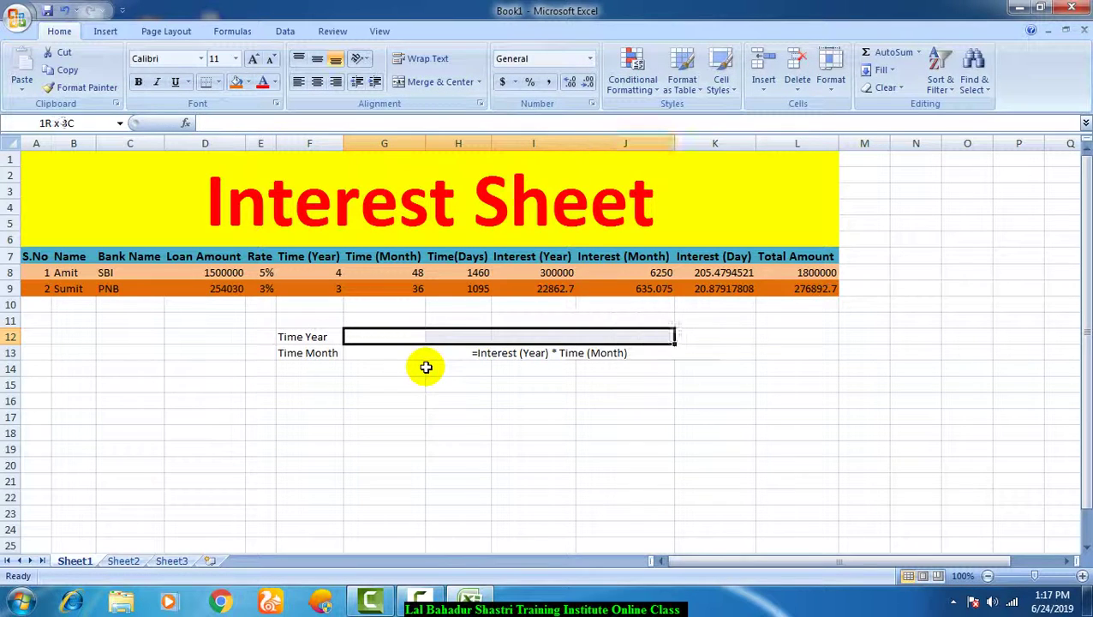
{"action": "key", "text": "shift+Right"}
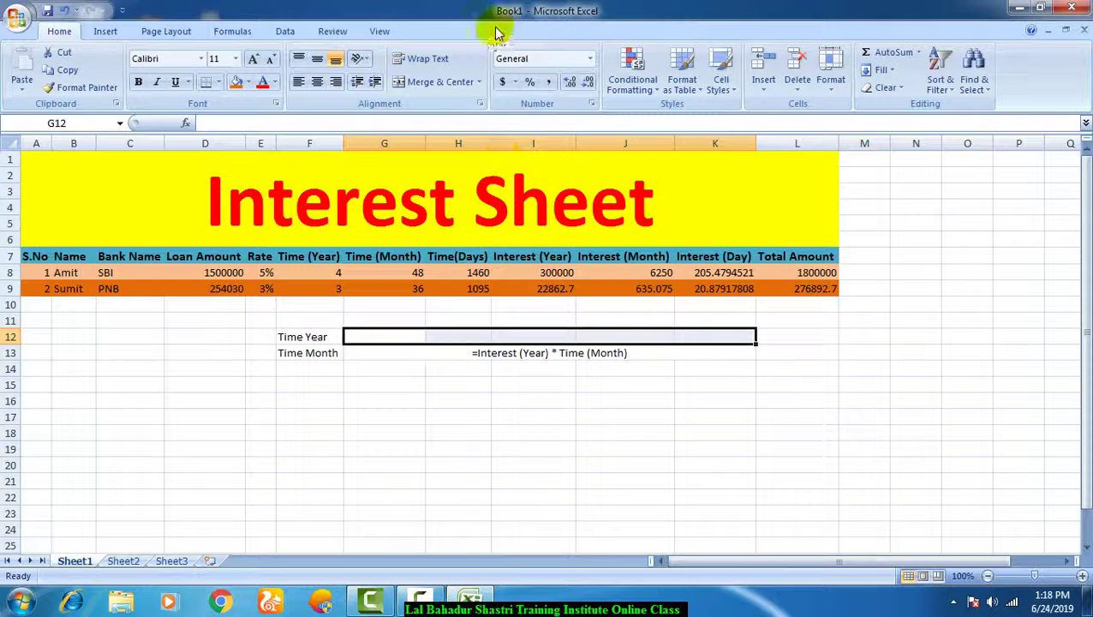
{"action": "left_click", "coordinate": [442, 82]}
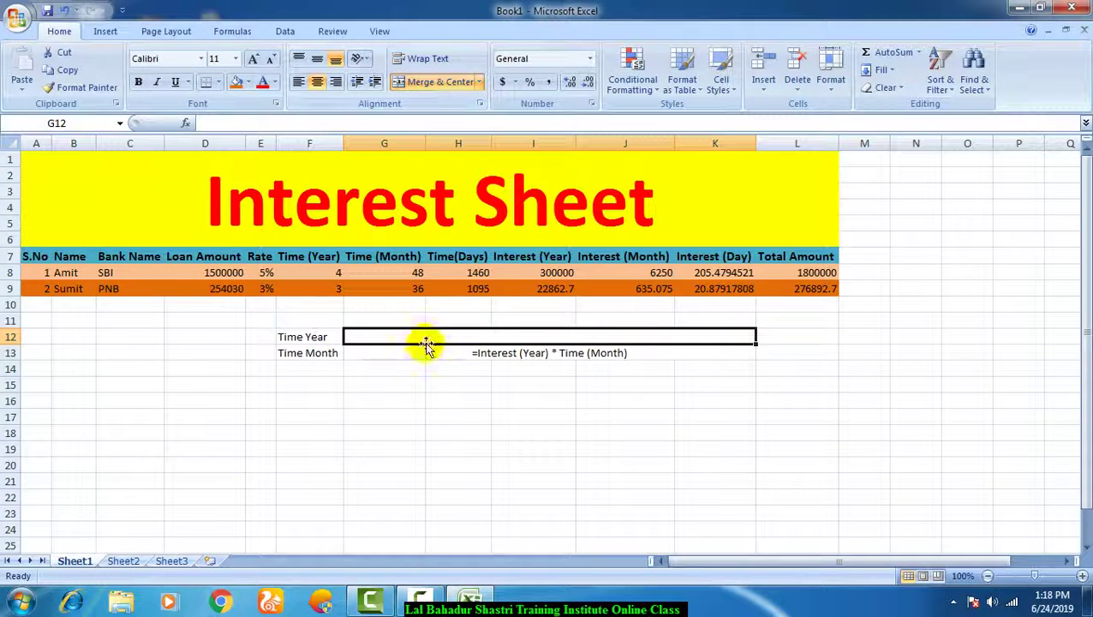
{"action": "left_click", "coordinate": [589, 58]}
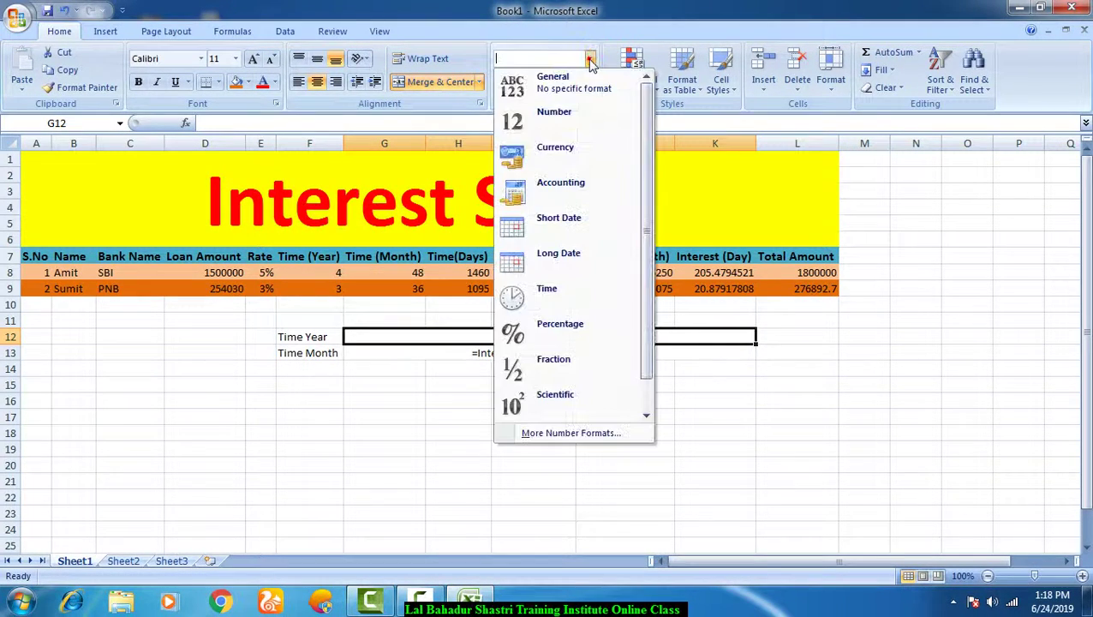
{"action": "left_click", "coordinate": [642, 342]}
{"action": "left_click", "coordinate": [565, 402]}
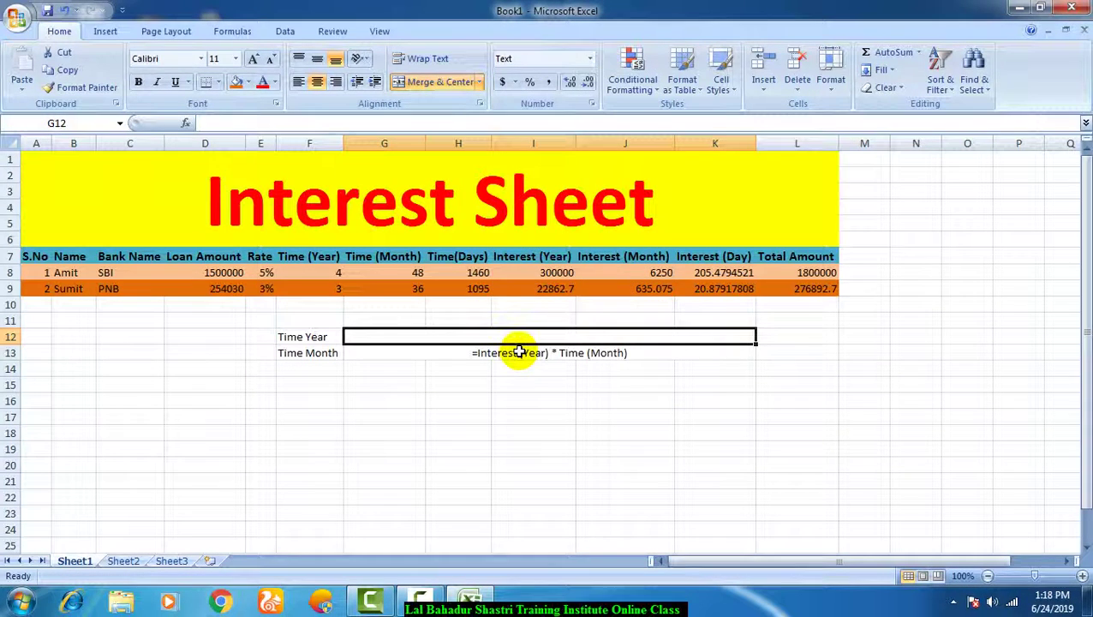
- Enter the note '=Loan Amount * Rate * Time (Year)' in the merged G12 cell
{"action": "type", "text": "="}
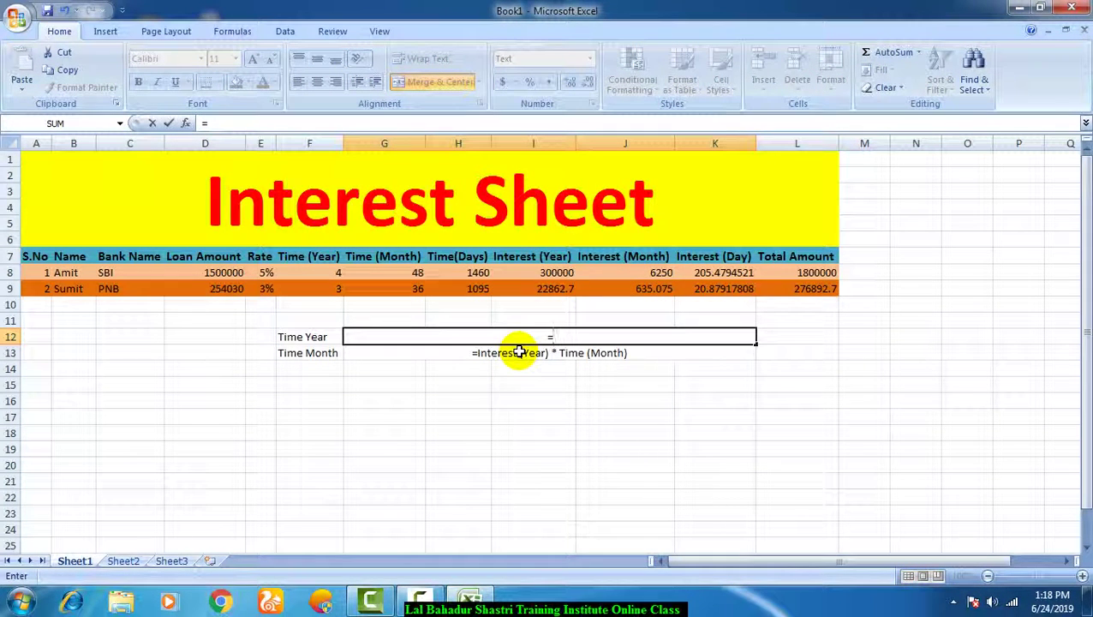
{"action": "type", "text": "Loqan"}
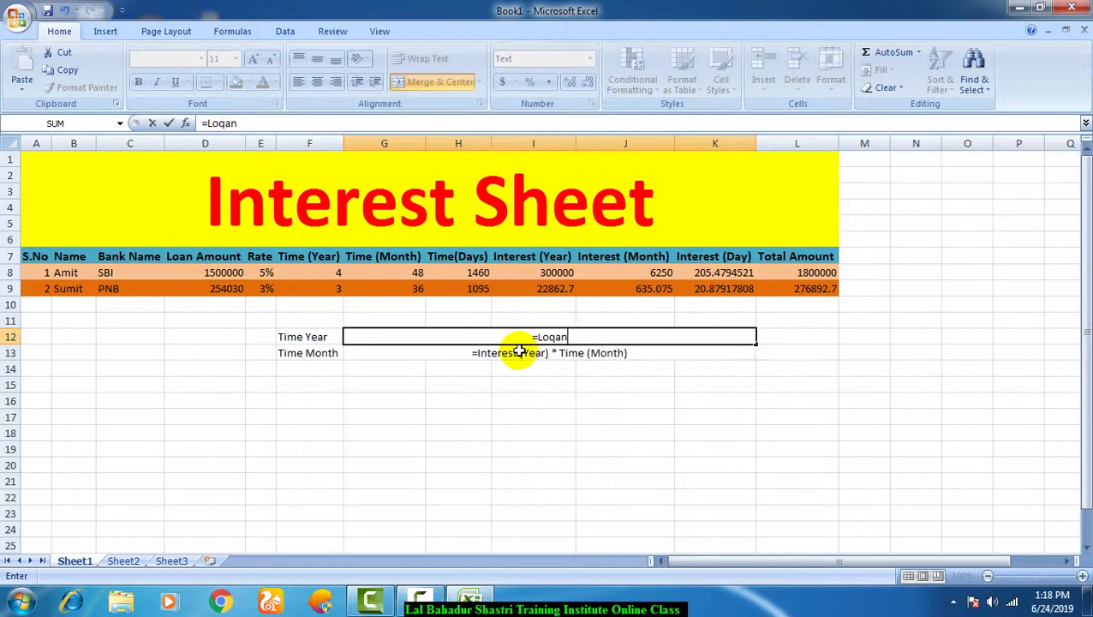
{"action": "key", "text": "BackSpace"}
{"action": "key", "text": "BackSpace"}
{"action": "key", "text": "BackSpace"}
{"action": "type", "text": "an Amount"}
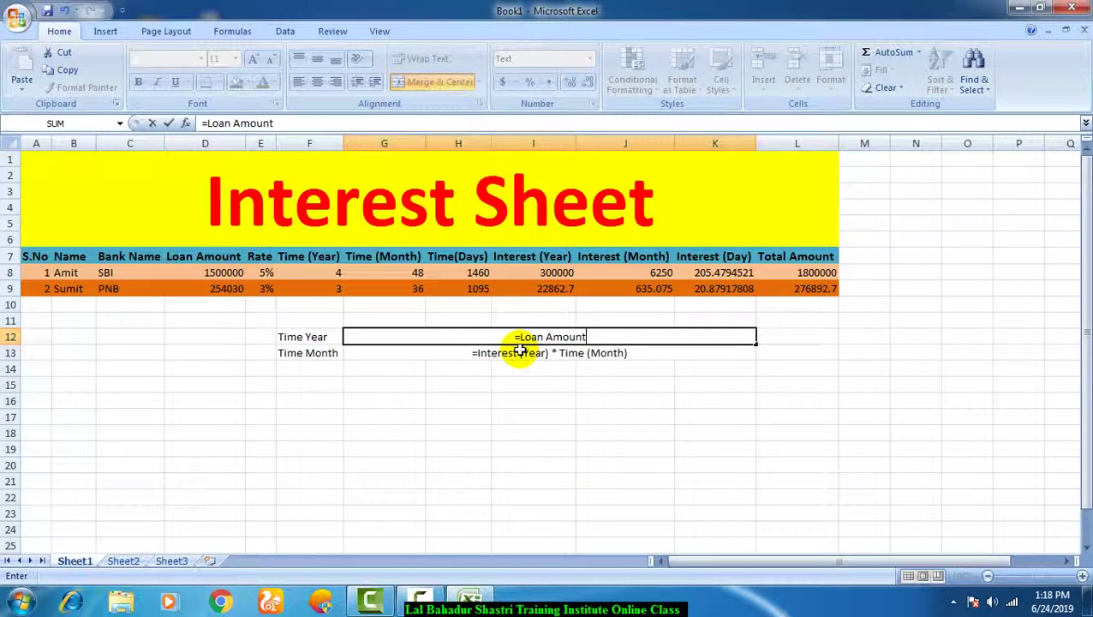
{"action": "type", "text": " * R"}
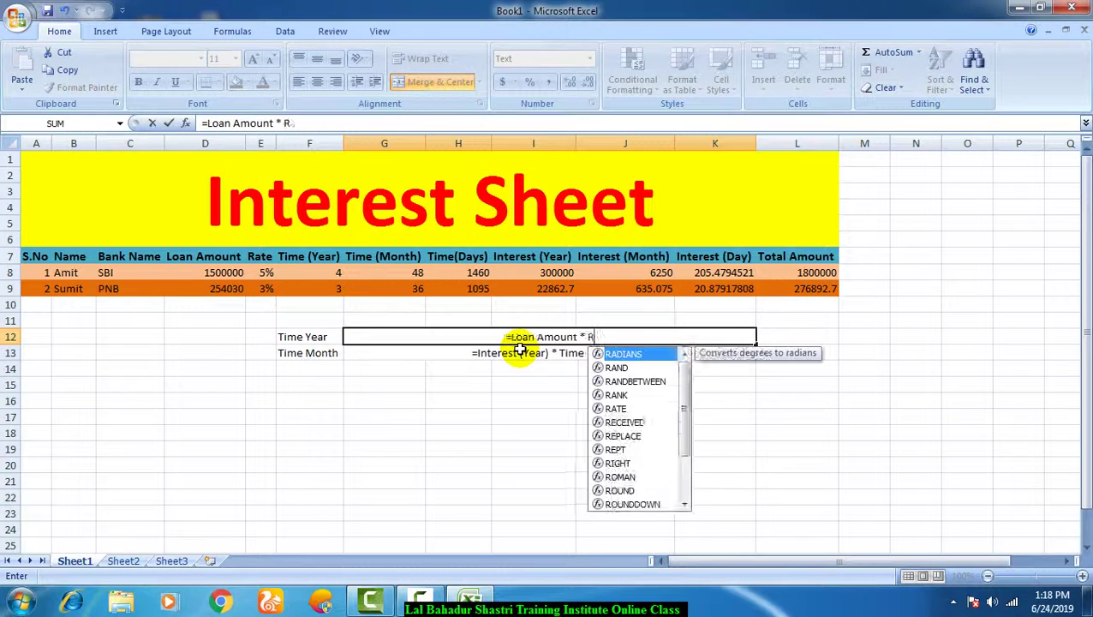
{"action": "type", "text": "ate *"}
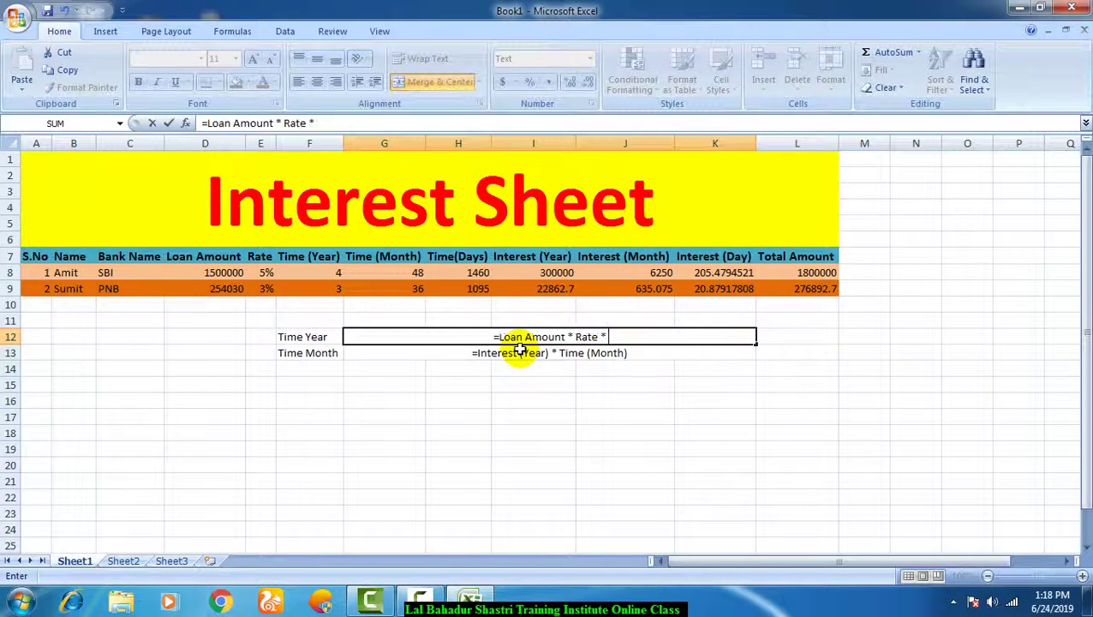
{"action": "type", "text": " Time ("}
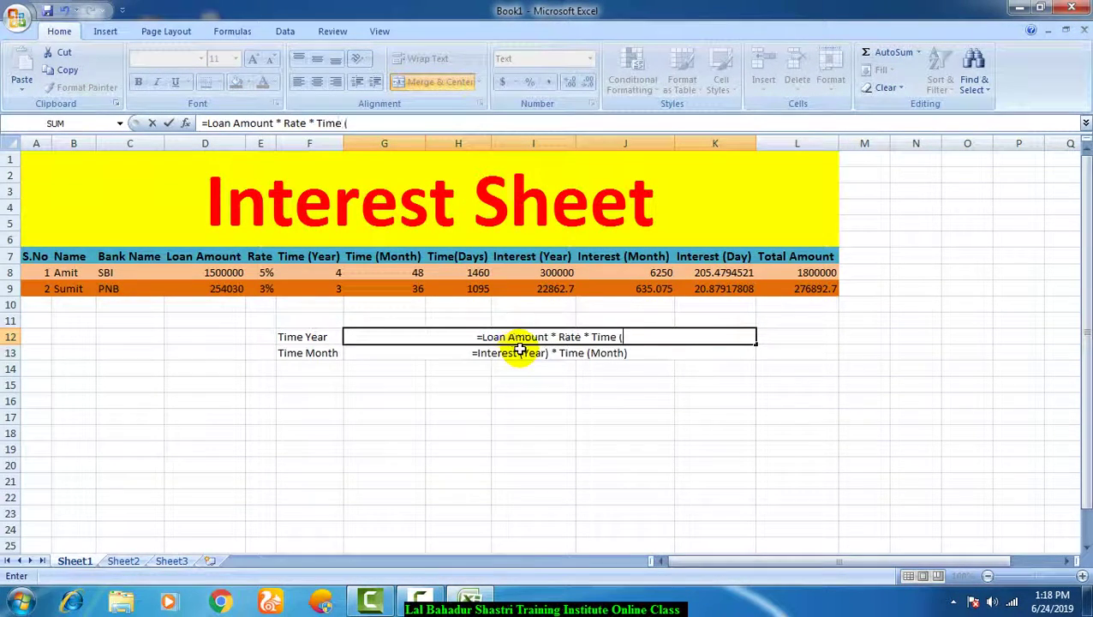
{"action": "type", "text": "Year"}
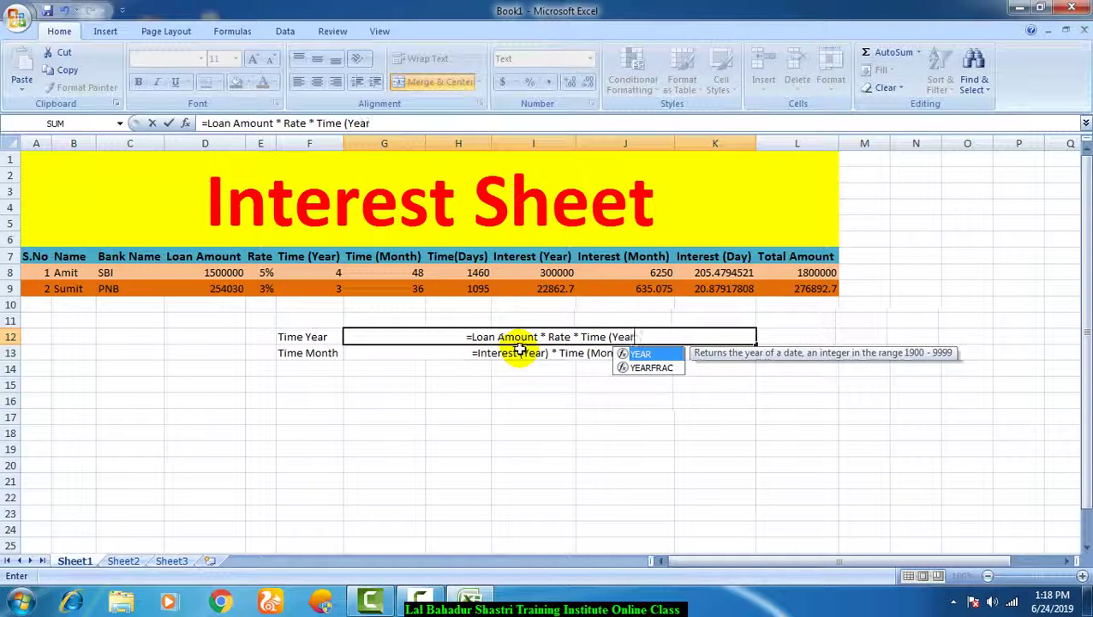
{"action": "type", "text": ")"}
{"action": "key", "text": "Return"}
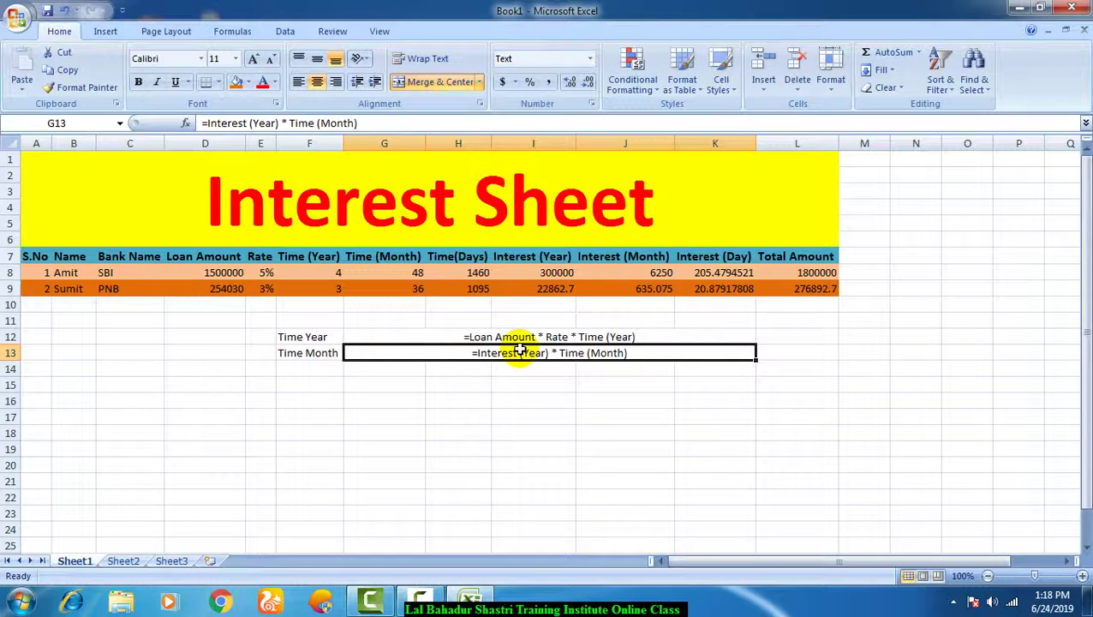
{"action": "key", "text": "Return"}
- Label cell F14 'Time Days'
{"action": "key", "text": "Left"}
{"action": "type", "text": "Time"}
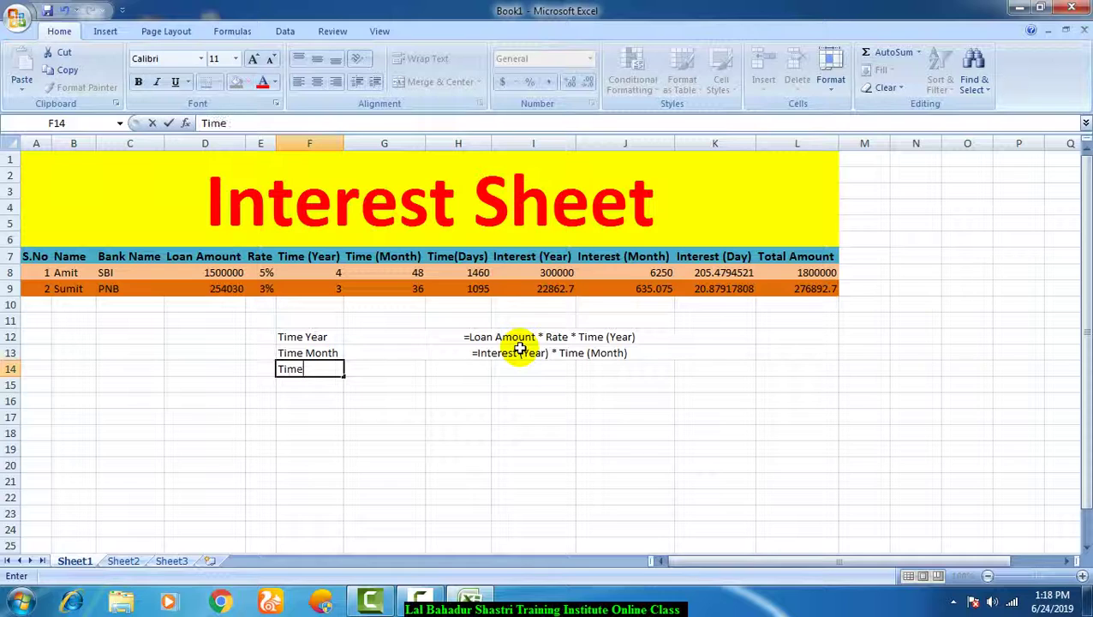
{"action": "type", "text": " Days"}
{"action": "key", "text": "Tab"}
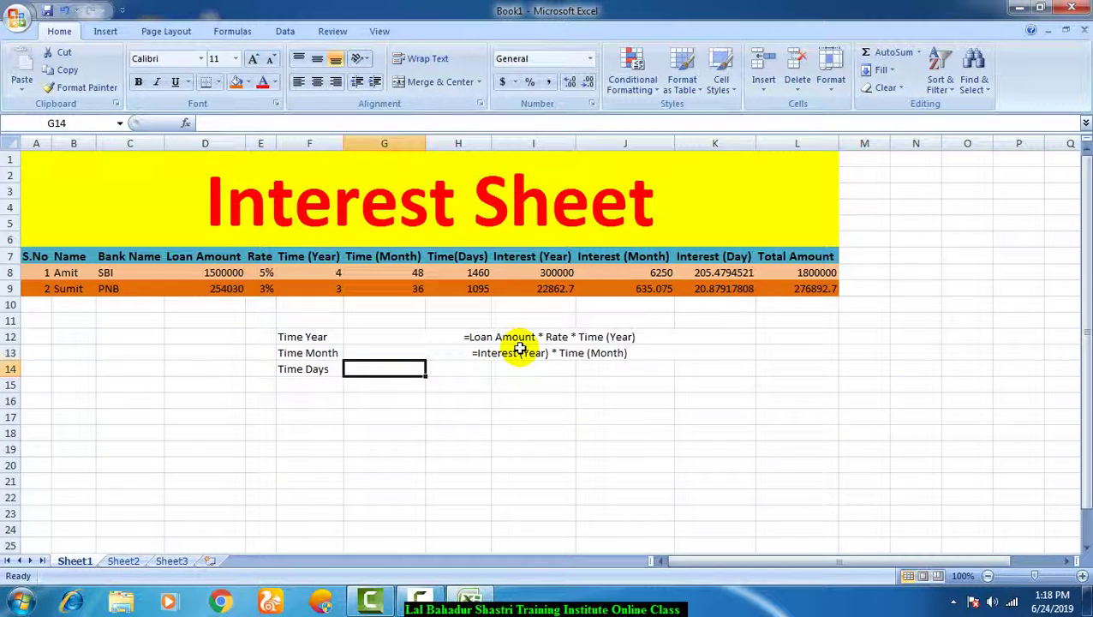
- Merge G14 through K14 and format the merged cell as Text
{"action": "key", "text": "shift+Right"}
{"action": "key", "text": "shift+Right"}
{"action": "key", "text": "shift+Right"}
{"action": "key", "text": "shift+Right"}
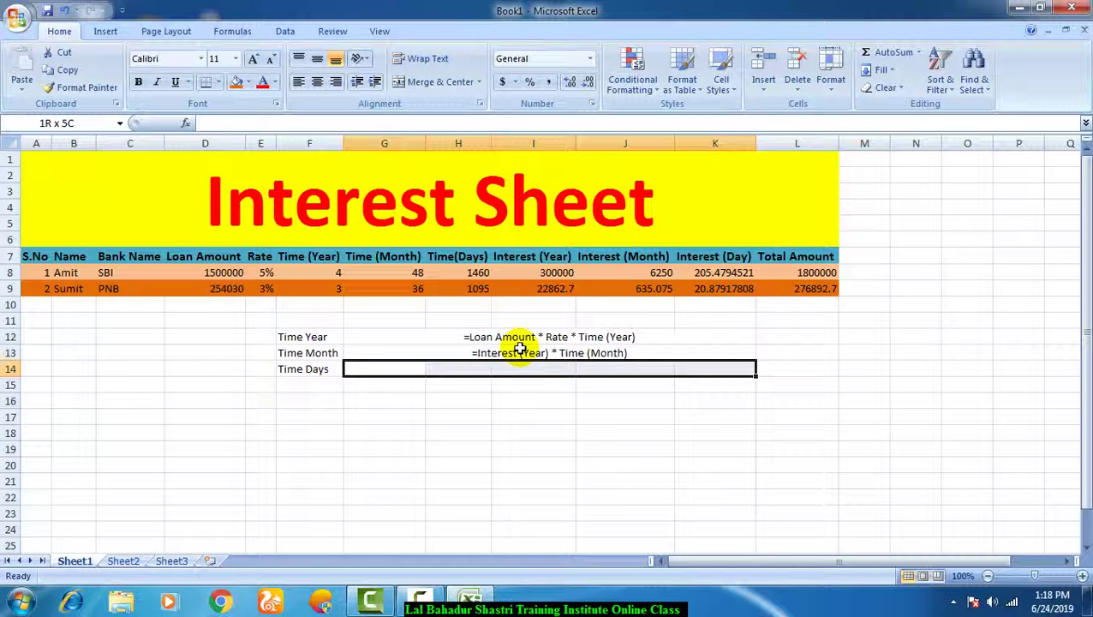
{"action": "left_click", "coordinate": [434, 83]}
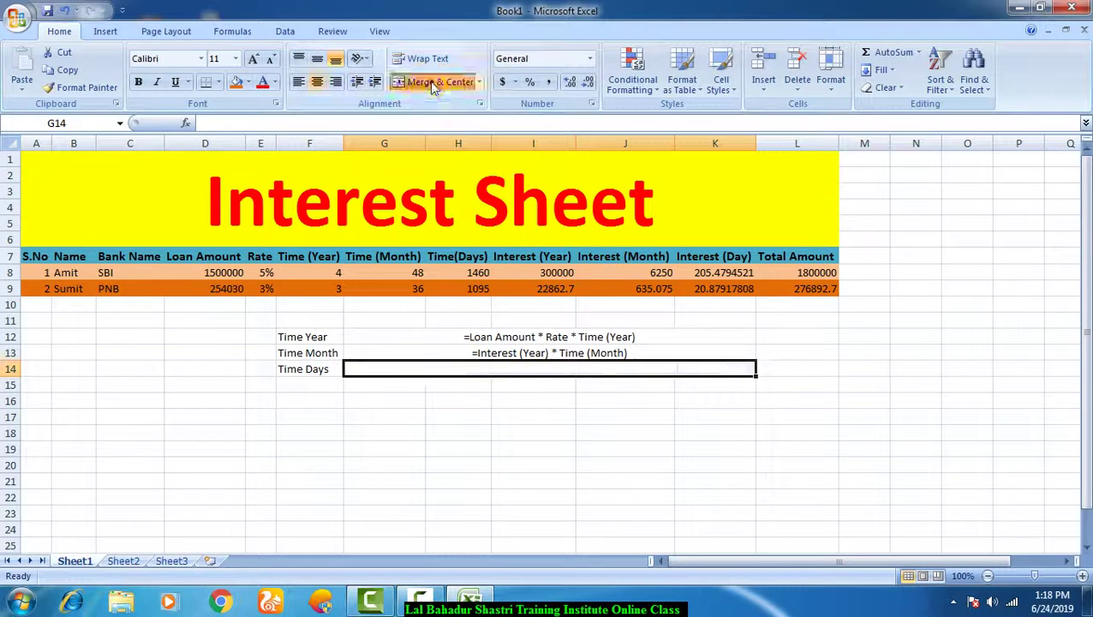
{"action": "type", "text": "="}
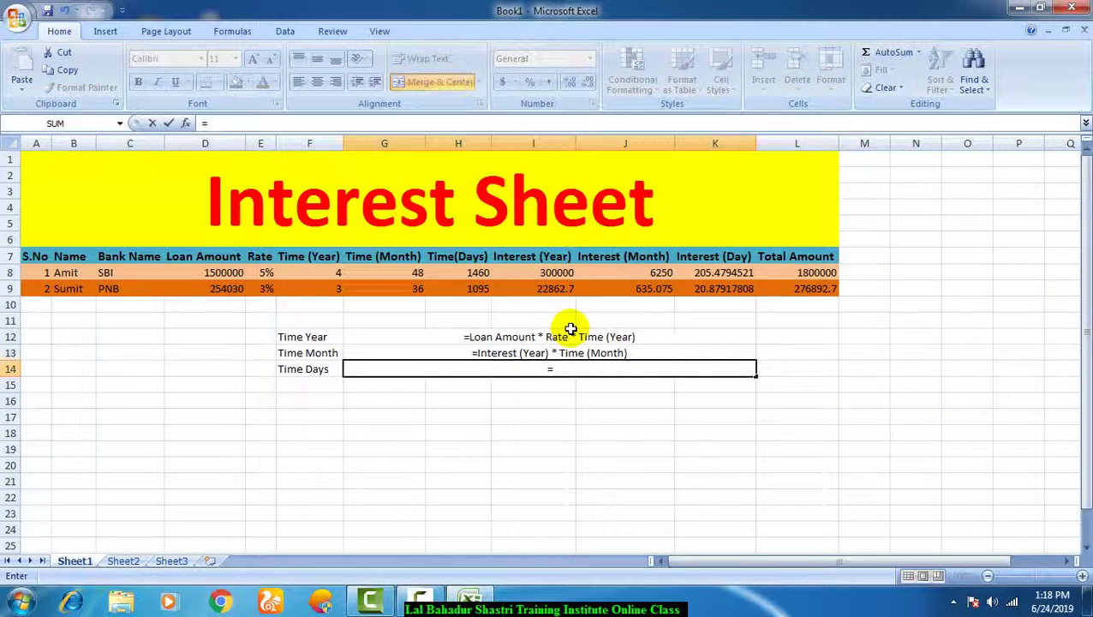
{"action": "key", "text": "ctrl+Return"}
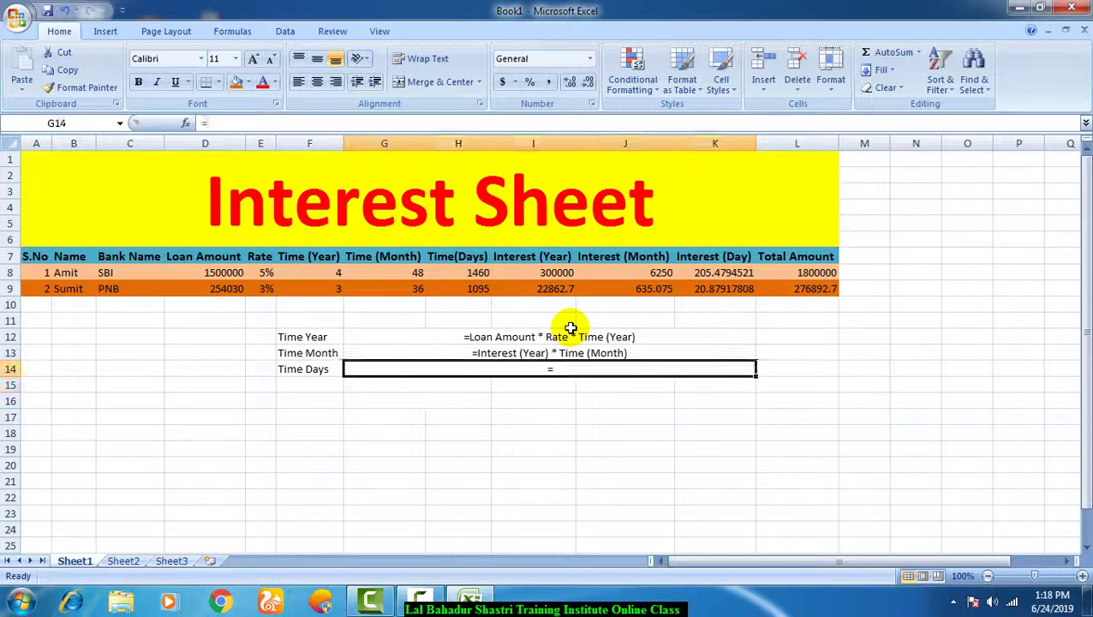
{"action": "left_click", "coordinate": [590, 60]}
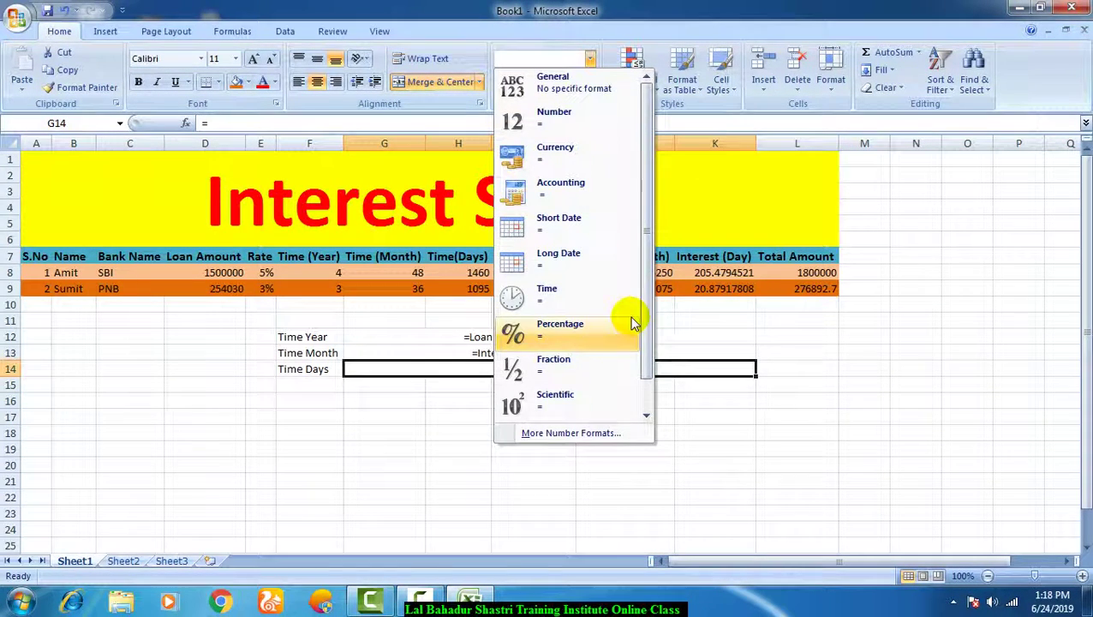
{"action": "scroll", "coordinate": [599, 377], "scroll_direction": "down", "scroll_amount": 1}
{"action": "left_click", "coordinate": [587, 406]}
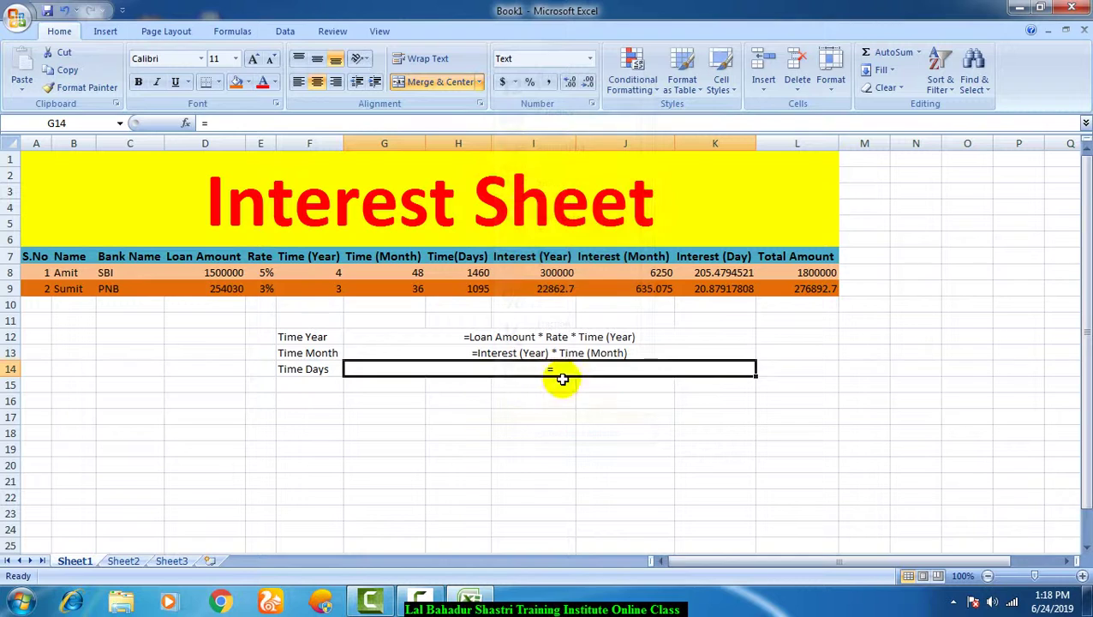
- Enter the note '=Interest(Year) * Time (Days)' in the merged G14 cell
{"action": "double_click", "coordinate": [559, 378]}
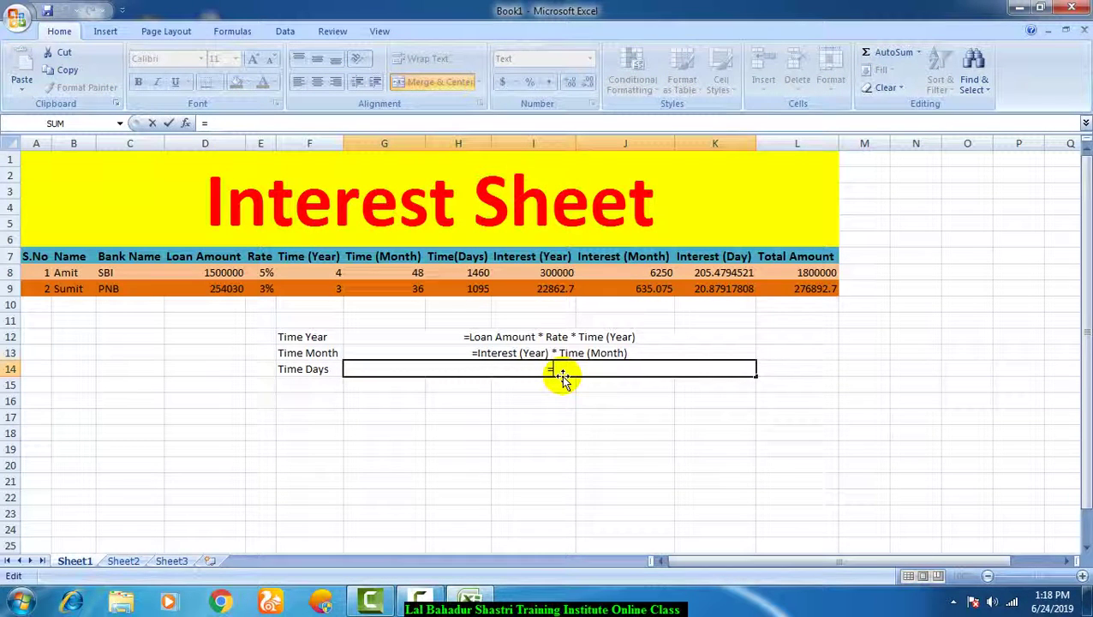
{"action": "type", "text": "In"}
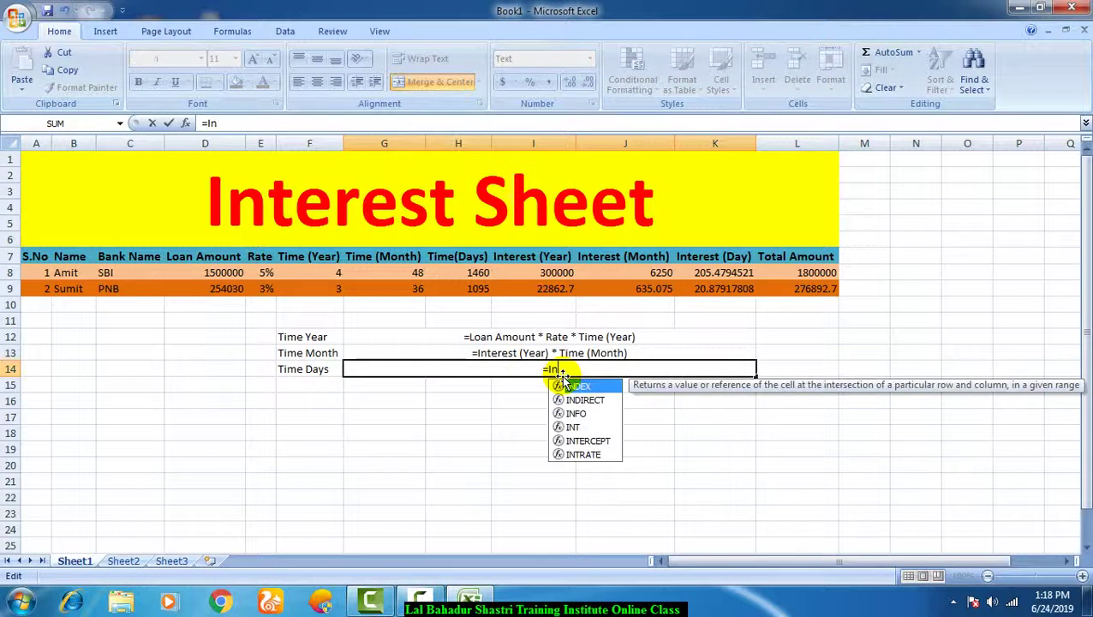
{"action": "type", "text": "terest"}
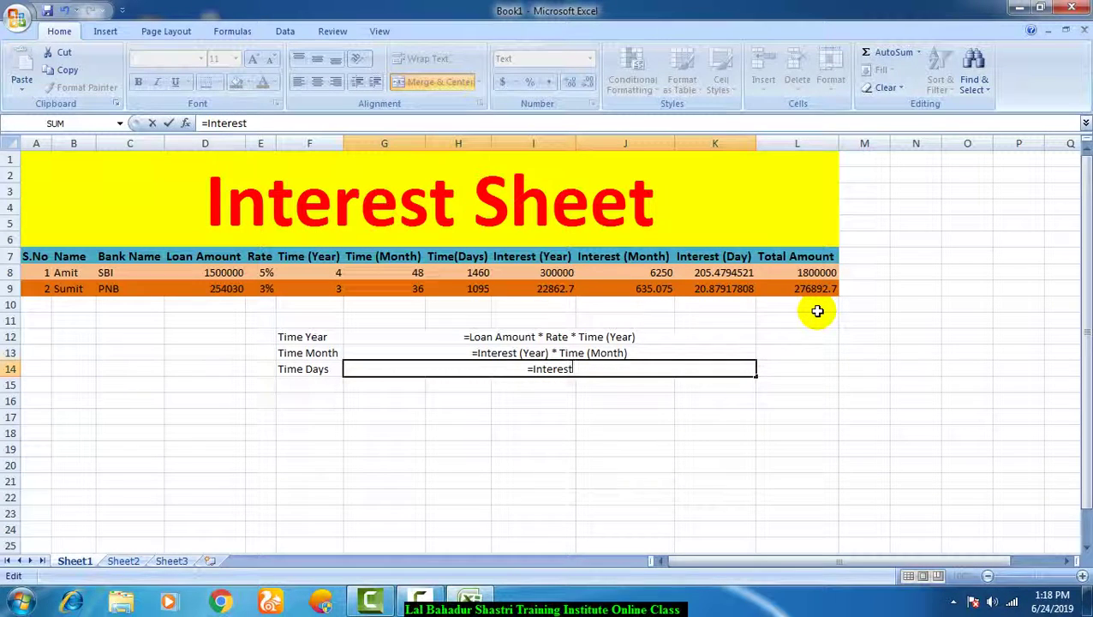
{"action": "type", "text": "(Year"}
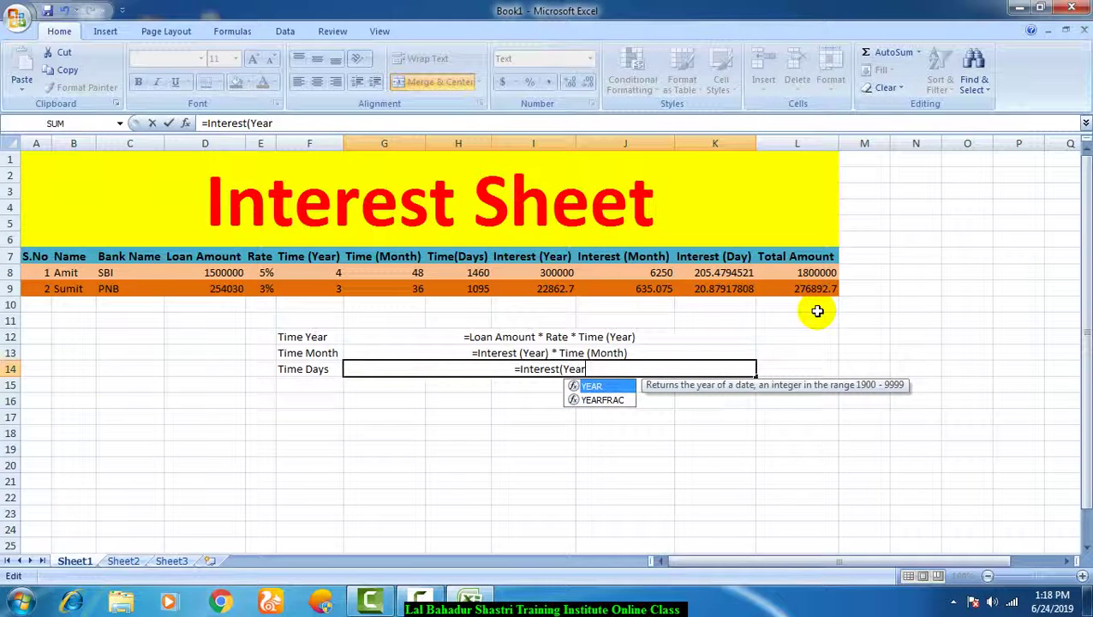
{"action": "type", "text": ") * "}
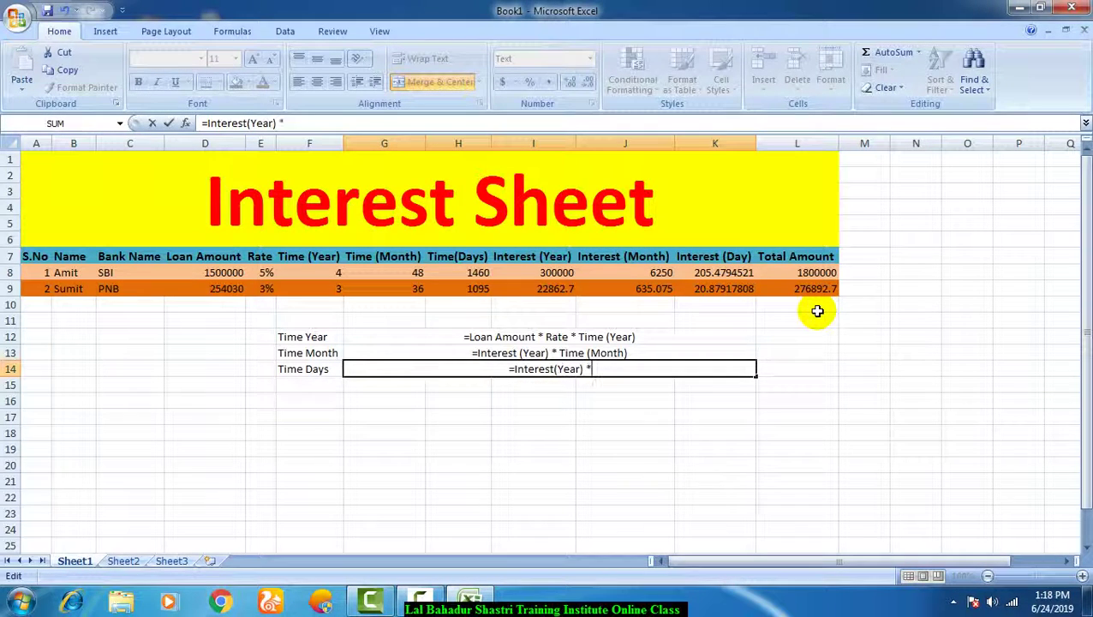
{"action": "type", "text": "Ti"}
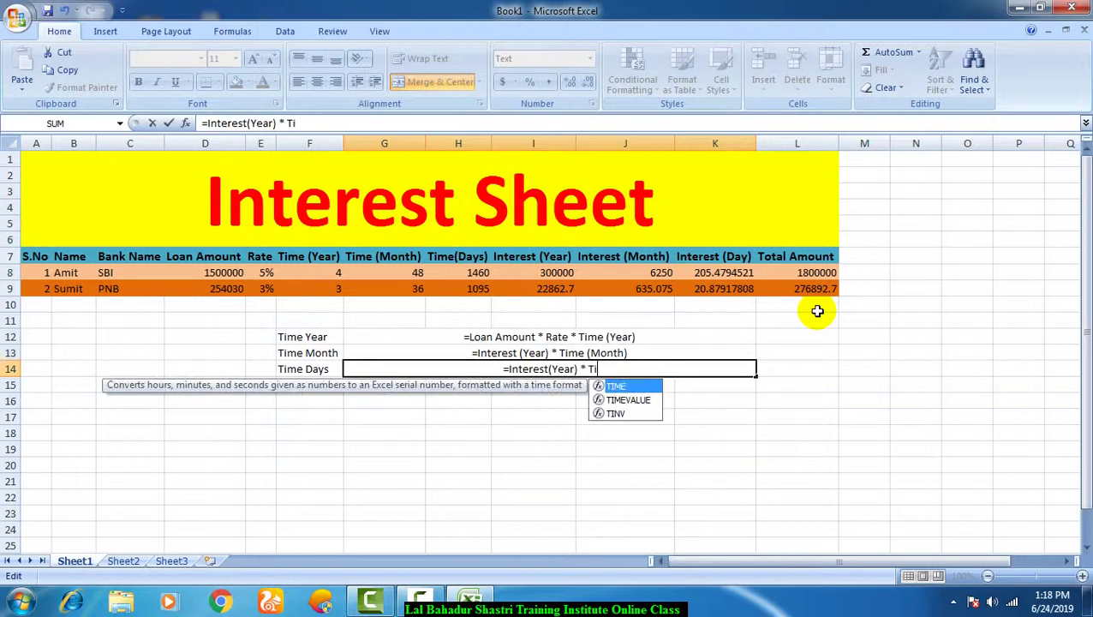
{"action": "type", "text": "me ("}
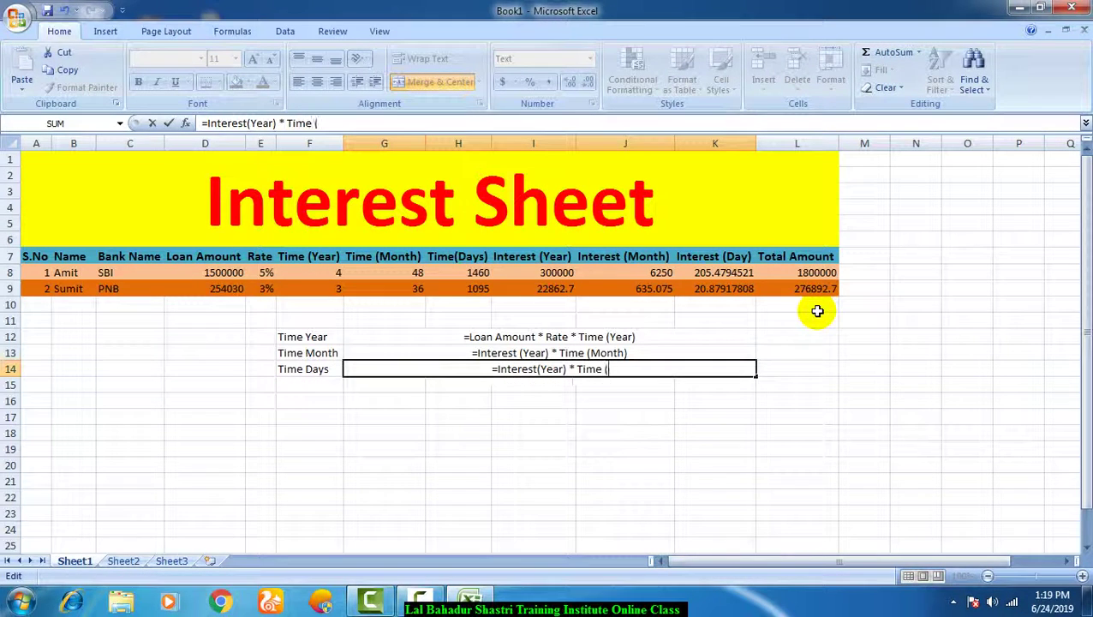
{"action": "type", "text": "Days)"}
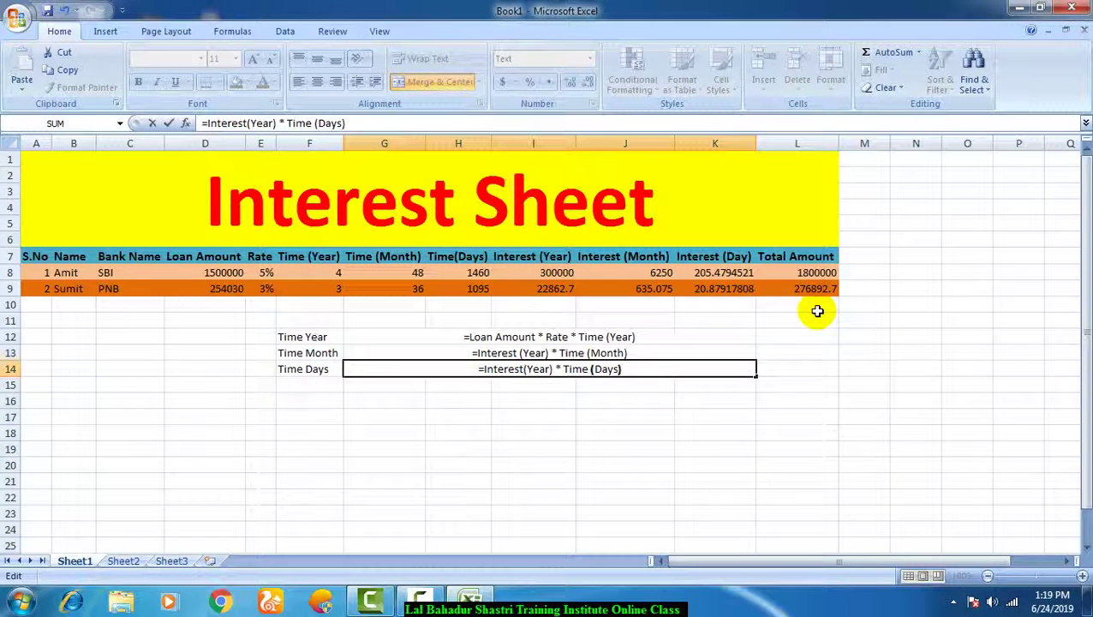
{"action": "key", "text": "Return"}
{"action": "key", "text": "Left"}
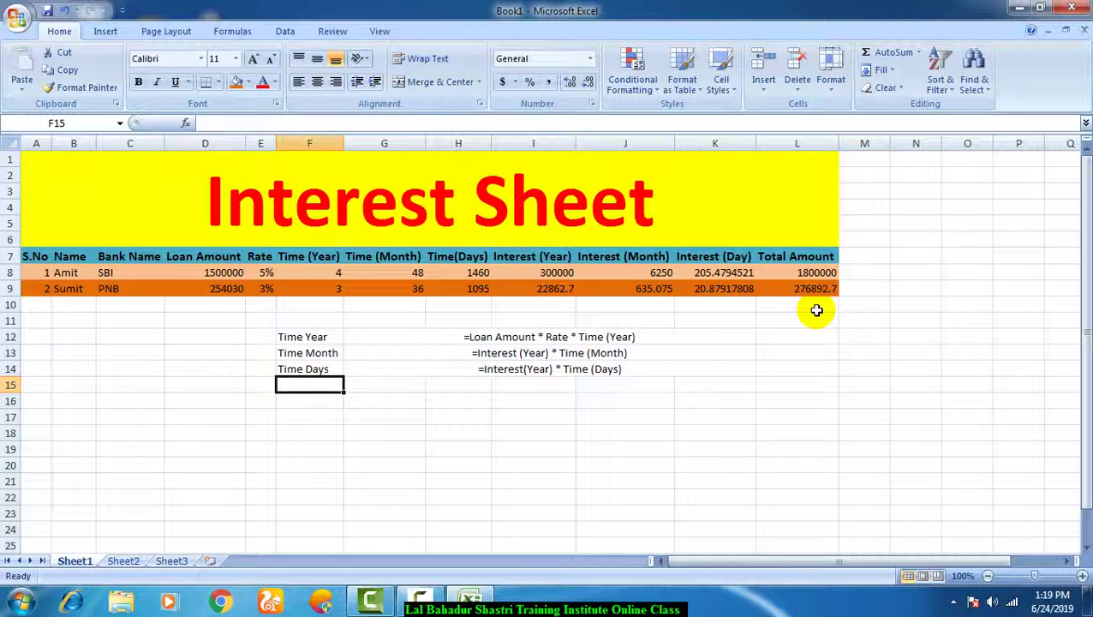
- Enter the label 'Total Amount' in F15, correcting the typos
{"action": "type", "text": "TOt"}
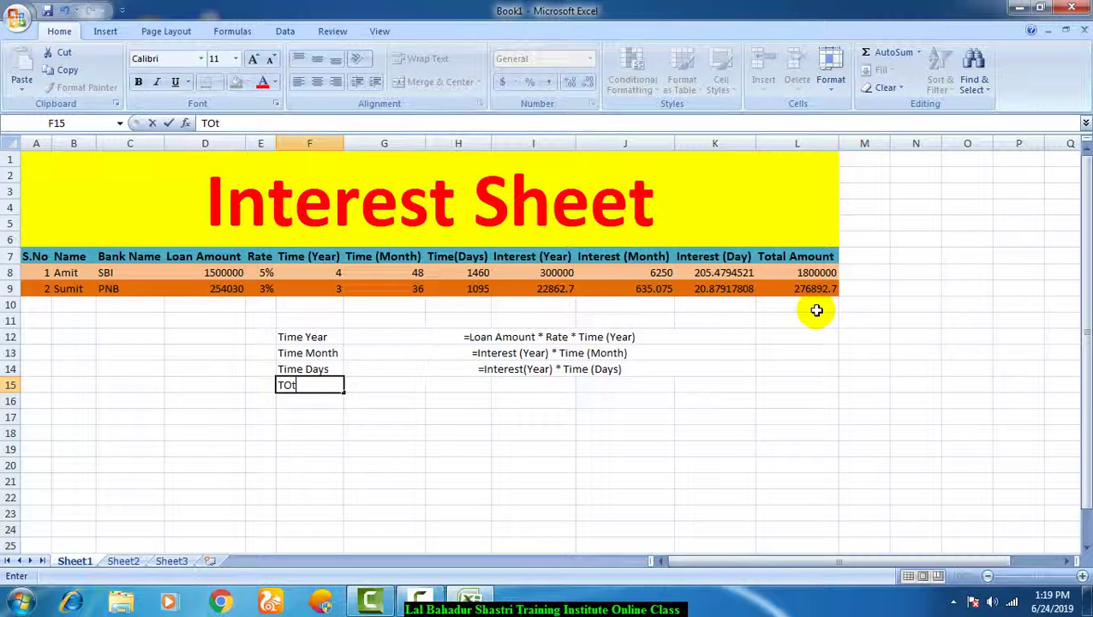
{"action": "key", "text": "BackSpace"}
{"action": "key", "text": "BackSpace"}
{"action": "type", "text": "T"}
{"action": "key", "text": "BackSpace"}
{"action": "type", "text": "otal Amount"}
{"action": "key", "text": "Tab"}
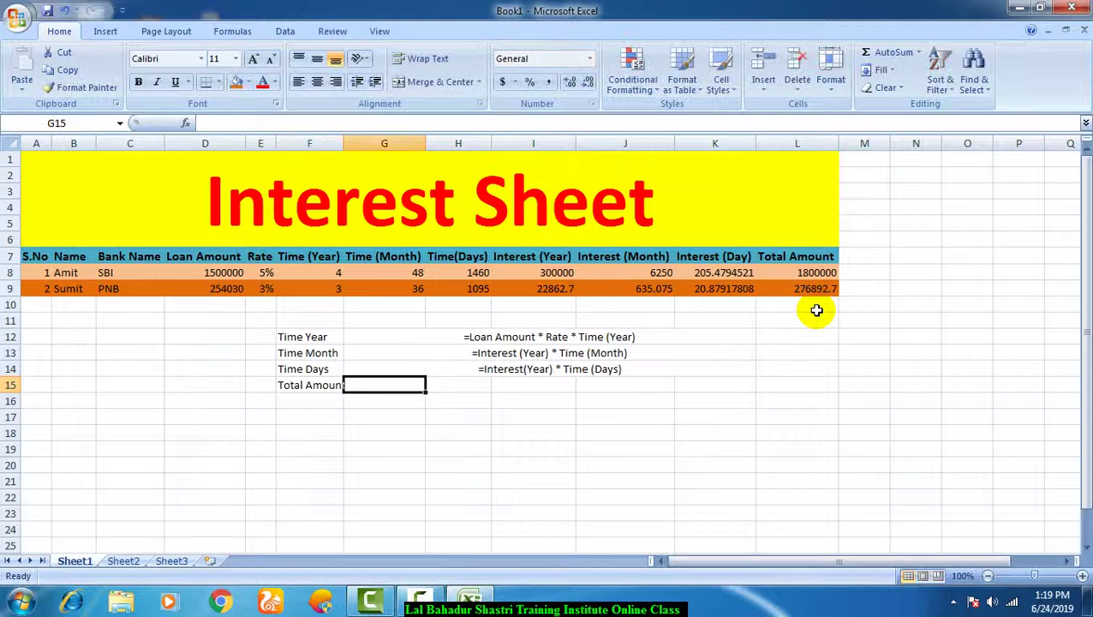
{"action": "key", "text": "Left"}
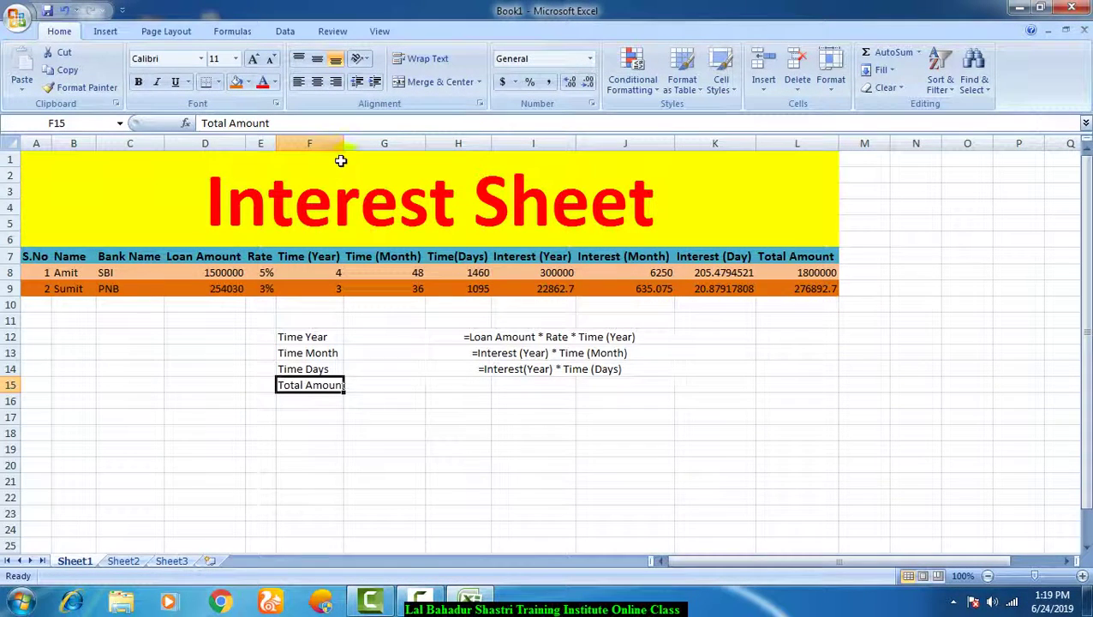
- Widen column F to fit the label and merge G15:K15
{"action": "left_click_drag", "start_coordinate": [344, 143], "coordinate": [350, 143]}
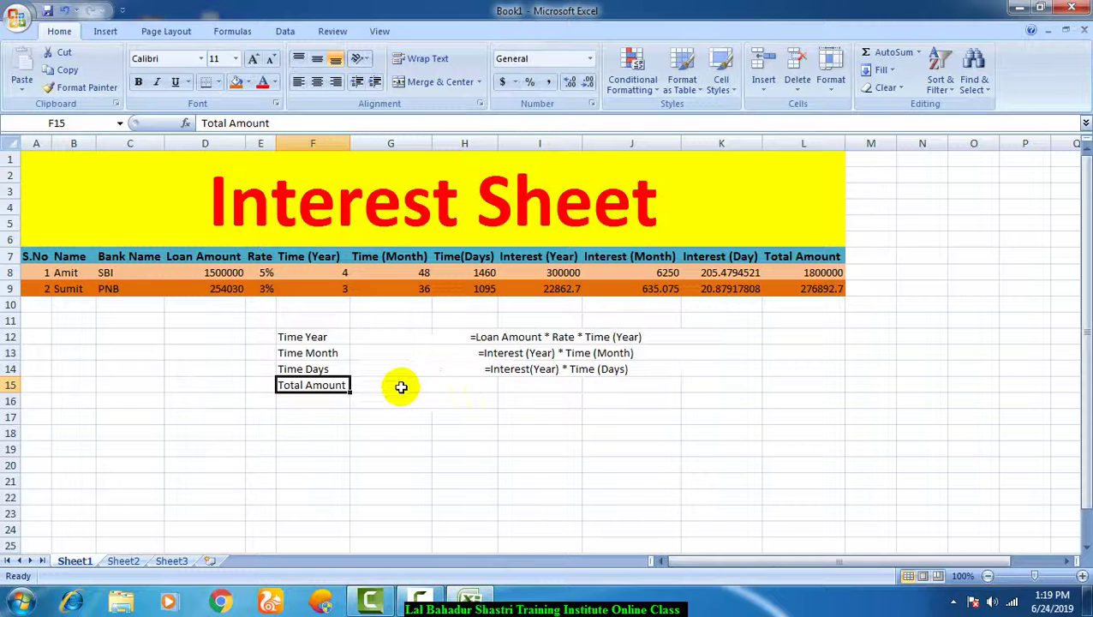
{"action": "left_click_drag", "start_coordinate": [400, 387], "coordinate": [715, 387]}
{"action": "left_click", "coordinate": [435, 81]}
- Enter '= Loan Amount + Interest Year' in the merged G15 cell, which shows #NAME?
{"action": "left_click", "coordinate": [435, 432]}
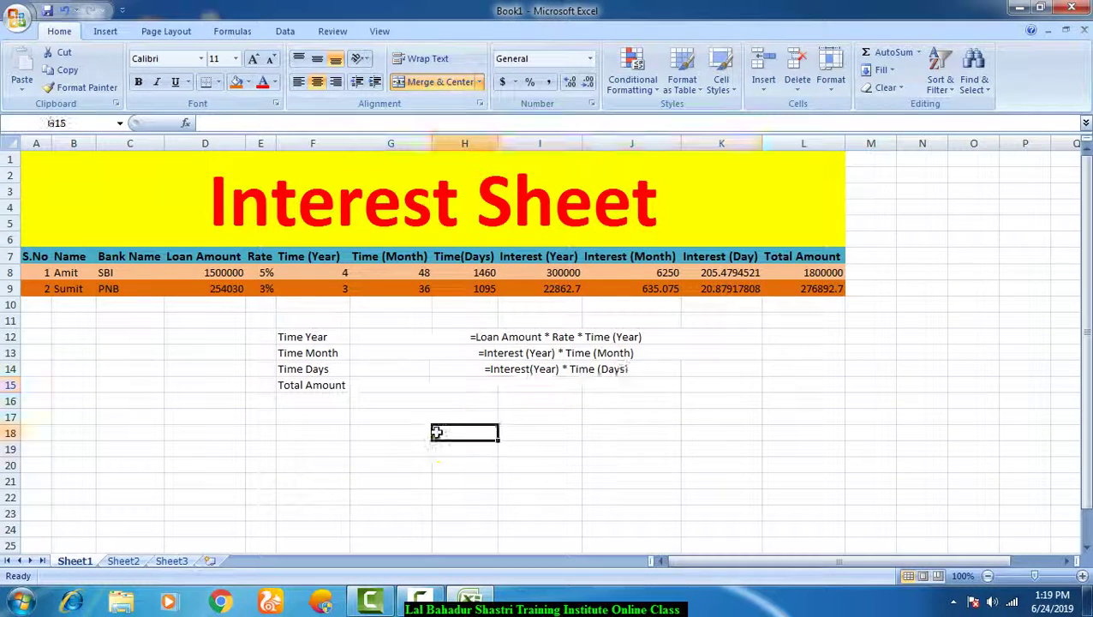
{"action": "left_click", "coordinate": [435, 385]}
{"action": "type", "text": "="}
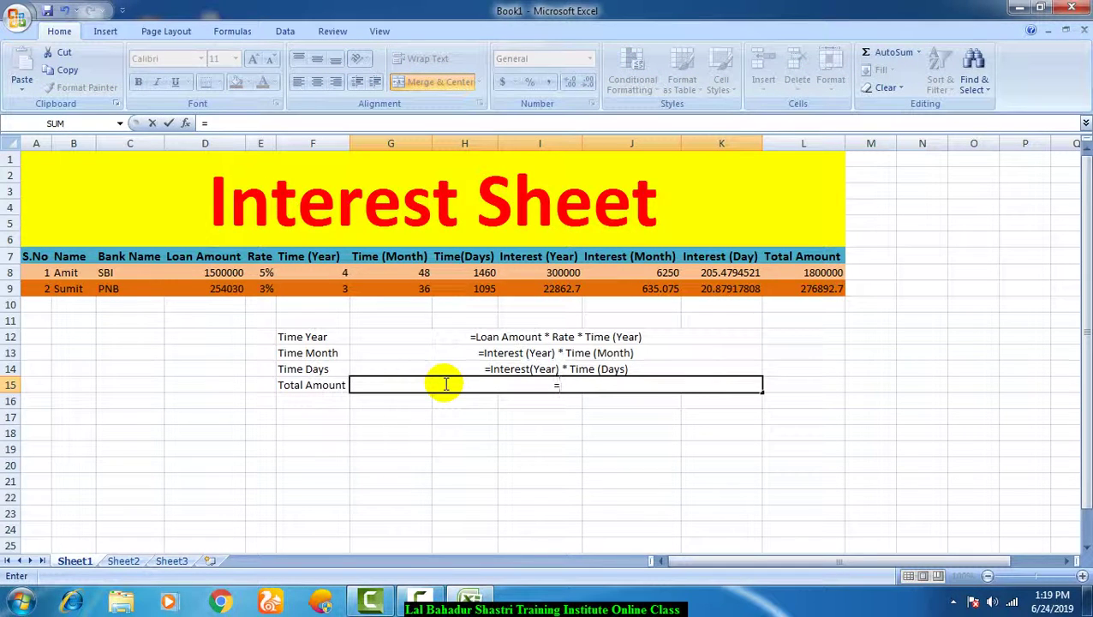
{"action": "type", "text": " Loan Amount"}
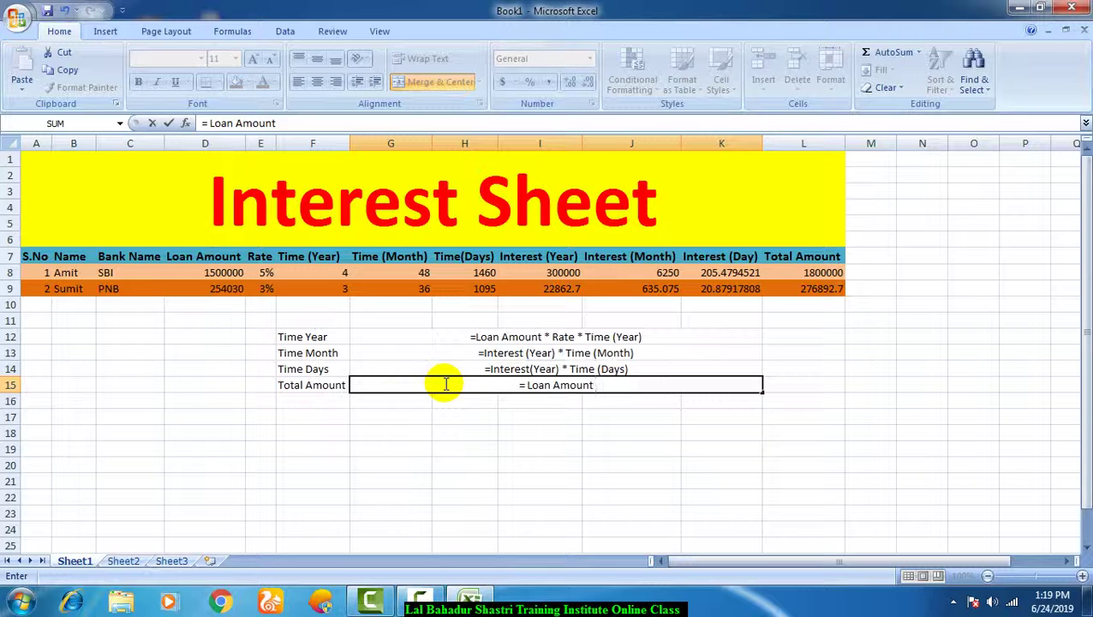
{"action": "type", "text": "+ Inte"}
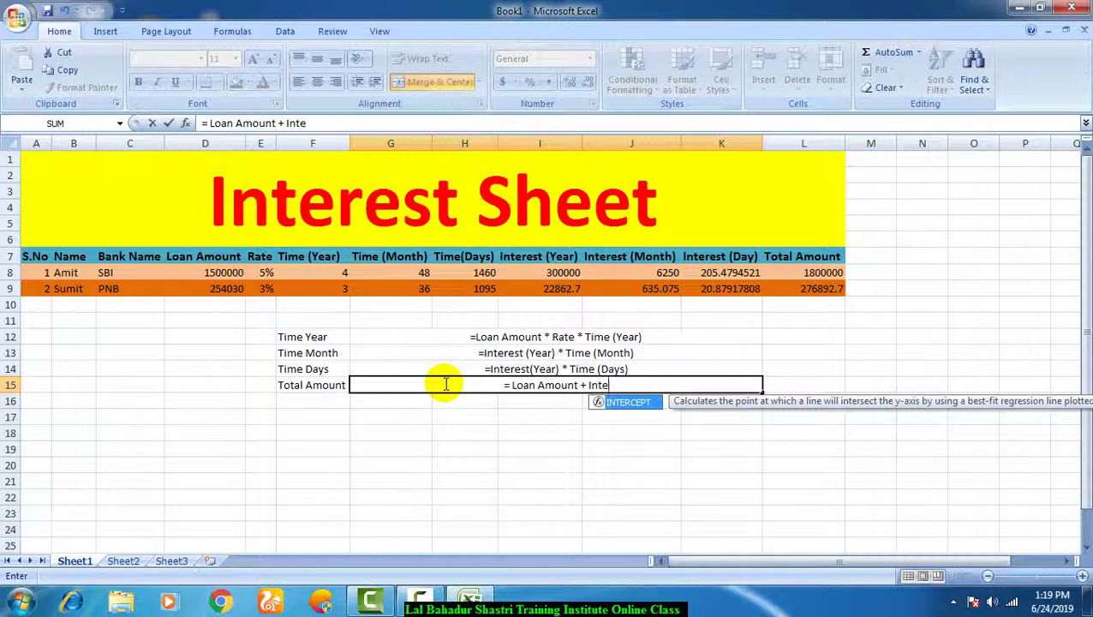
{"action": "type", "text": "rest"}
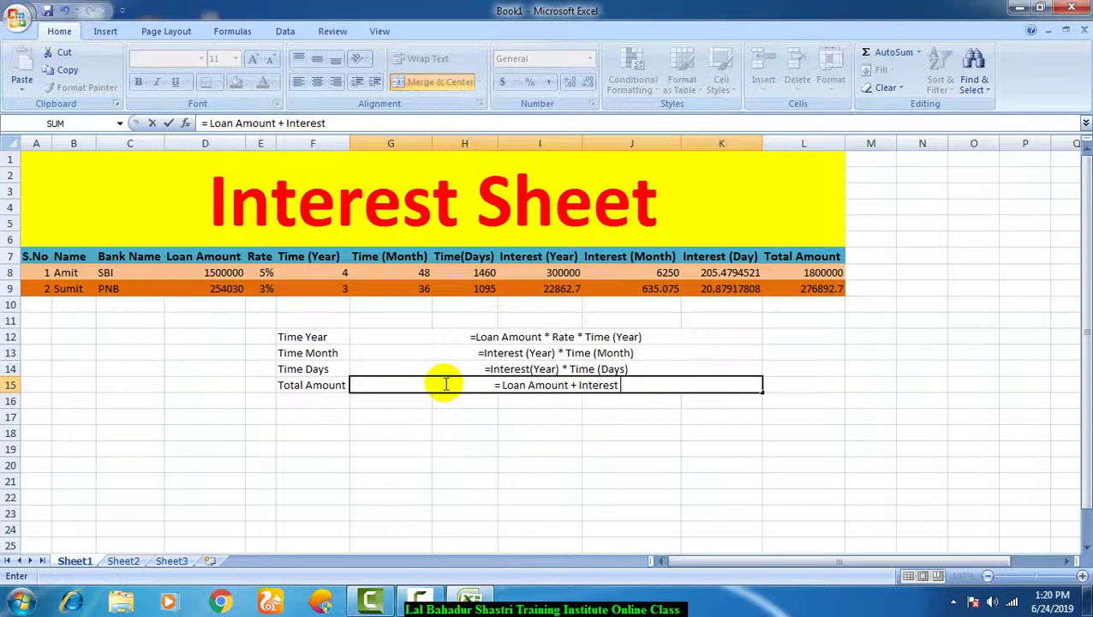
{"action": "type", "text": "Year"}
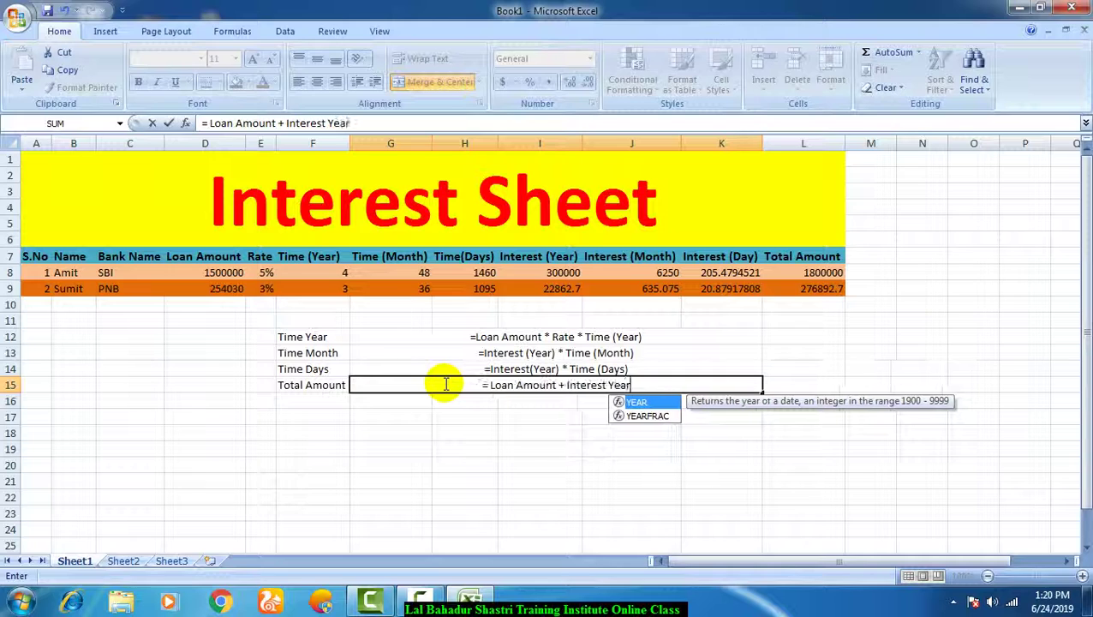
{"action": "key", "text": "Return"}
- Set the merged G15:K15 cell's number format to Text
{"action": "left_click", "coordinate": [445, 383]}
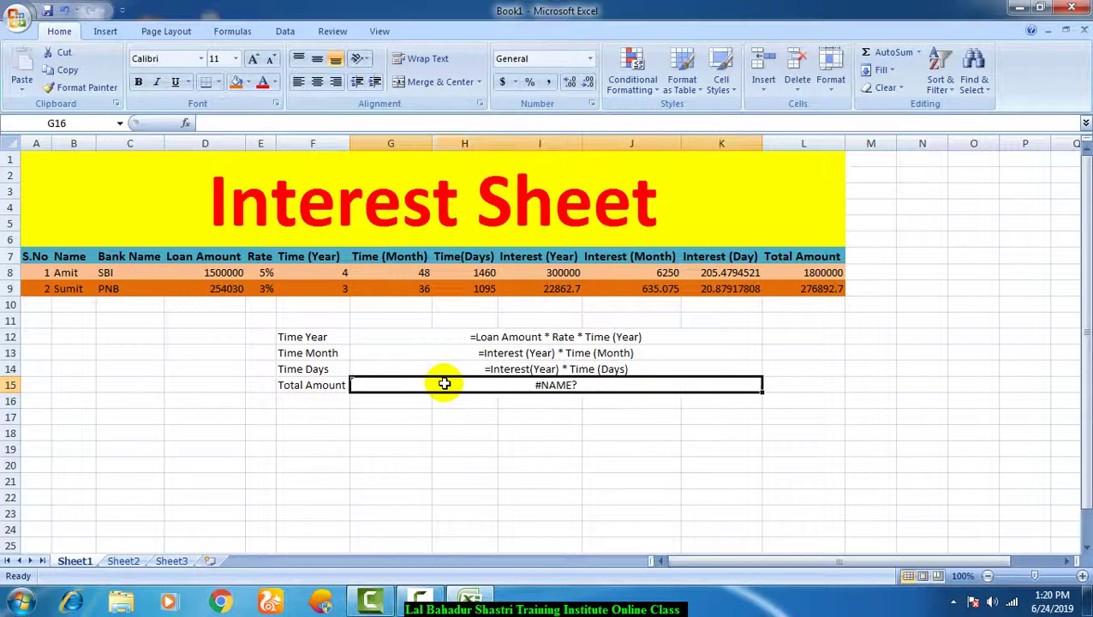
{"action": "left_click", "coordinate": [589, 58]}
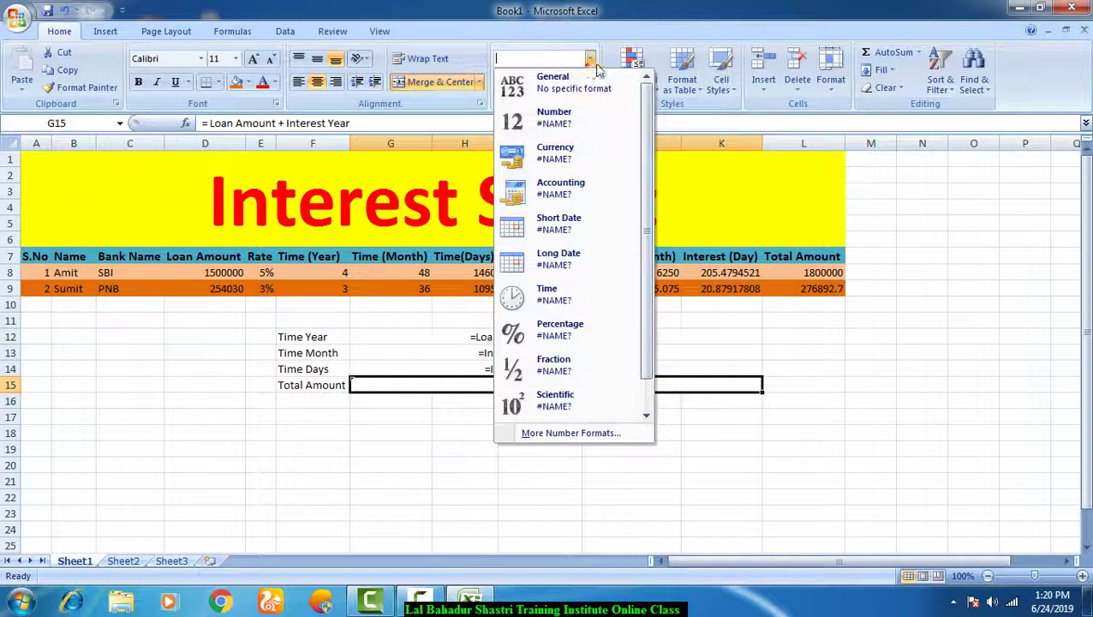
{"action": "left_click_drag", "start_coordinate": [641, 154], "coordinate": [647, 302]}
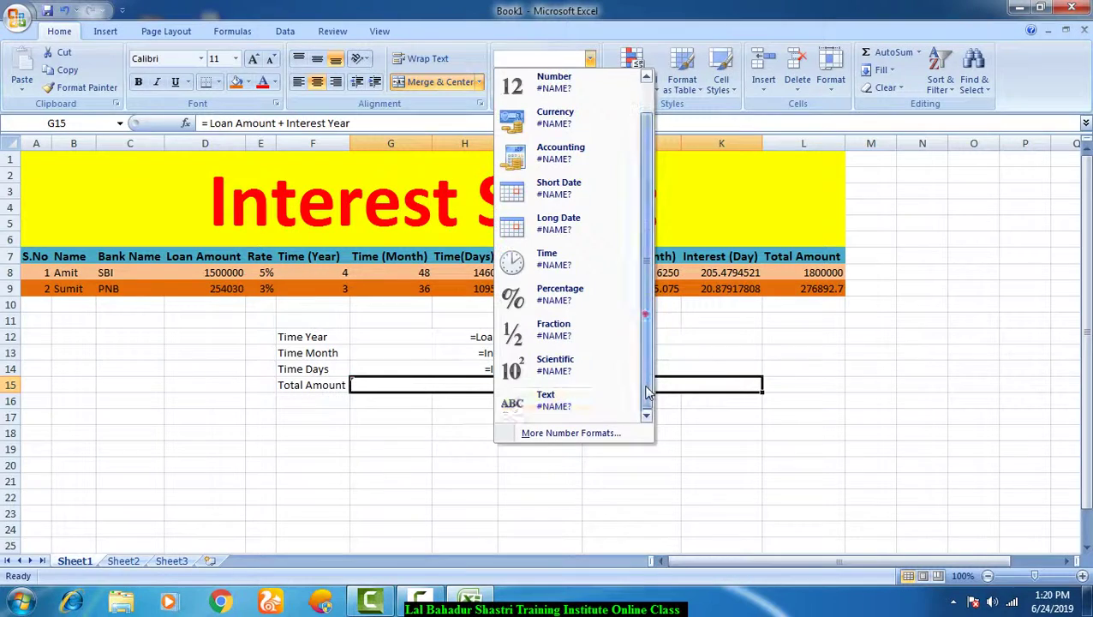
{"action": "left_click", "coordinate": [591, 413]}
{"action": "left_click", "coordinate": [529, 414]}
{"action": "left_click", "coordinate": [527, 387]}
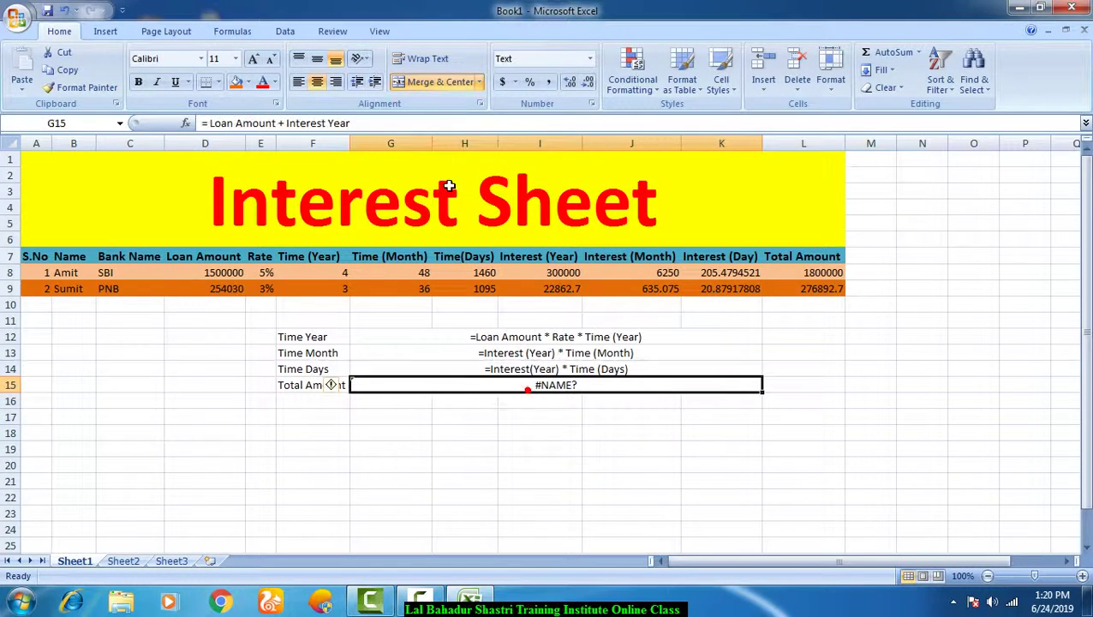
- Dismiss the YEAR Function Arguments dialog and delete the erroring note from G15
{"action": "left_click", "coordinate": [413, 121]}
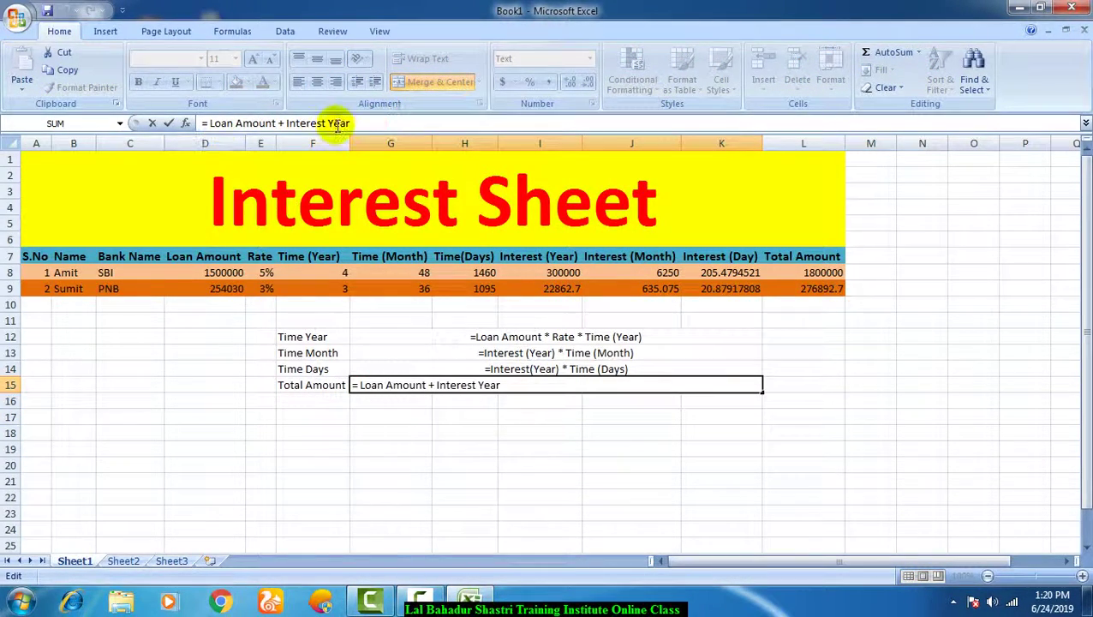
{"action": "key", "text": "ctrl+a"}
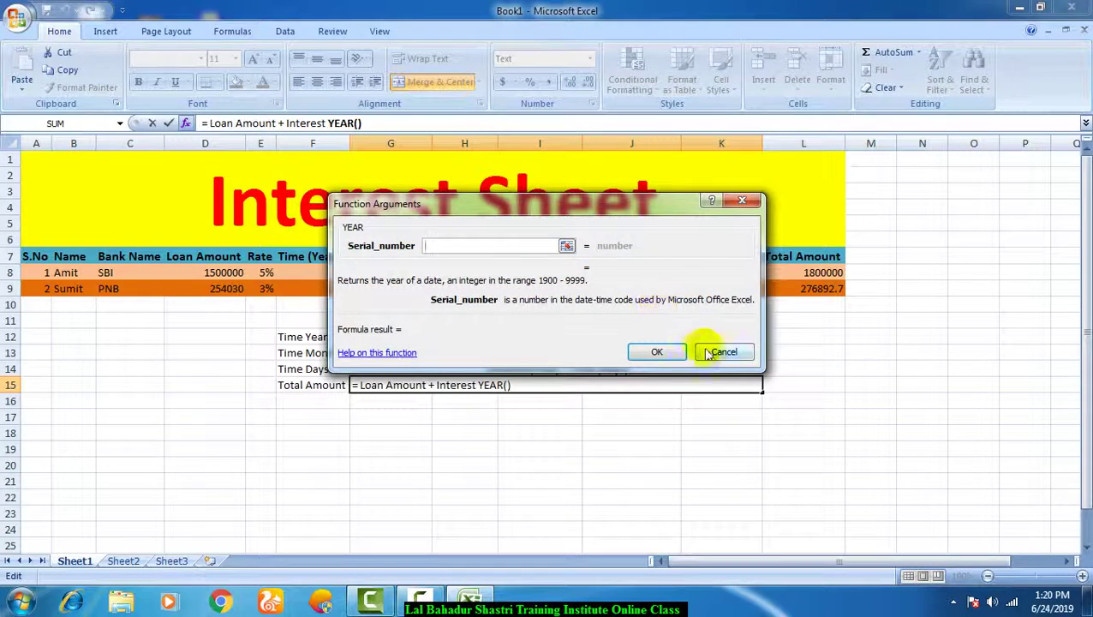
{"action": "left_click", "coordinate": [711, 351]}
{"action": "left_click", "coordinate": [597, 418]}
{"action": "left_click", "coordinate": [584, 386]}
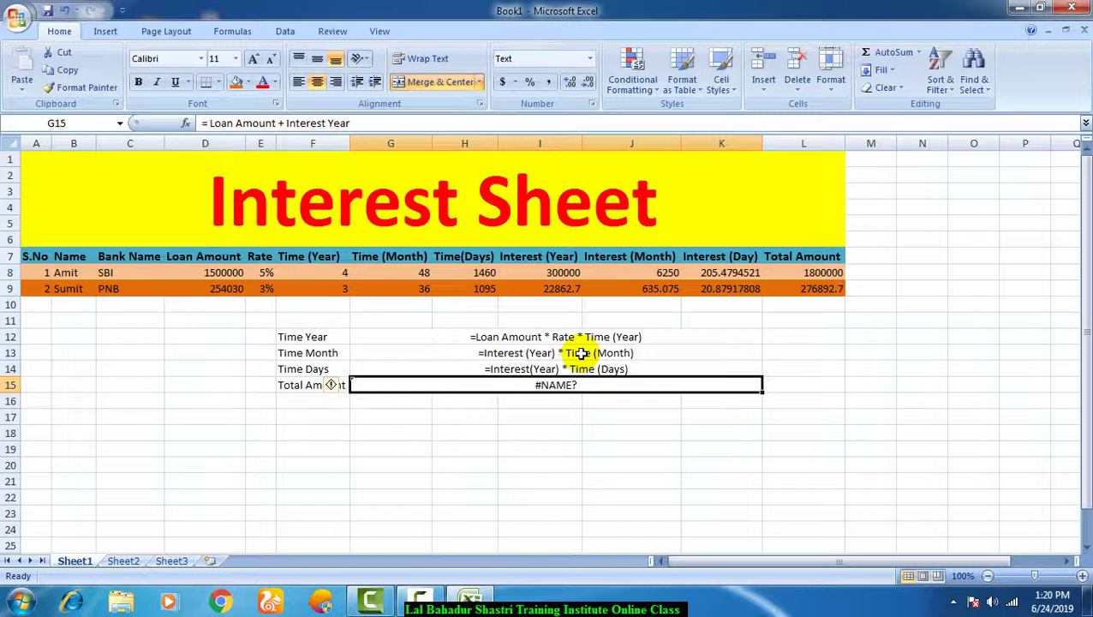
{"action": "key", "text": "Delete"}
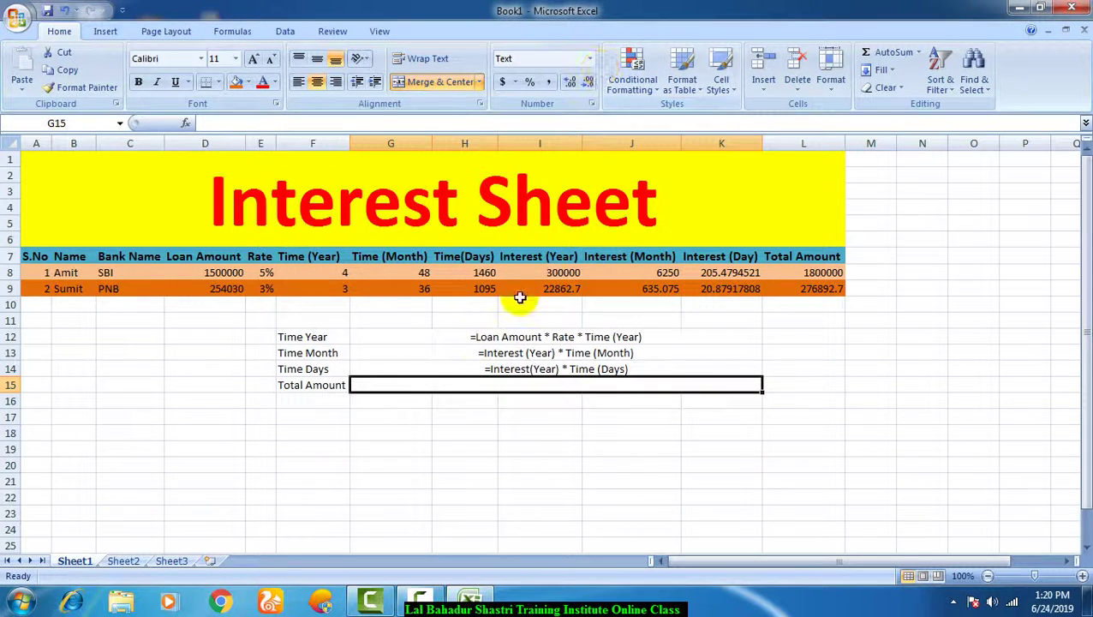
- Enter '= Loan Amount + Interest' as plain text in the merged G15 cell
{"action": "type", "text": "="}
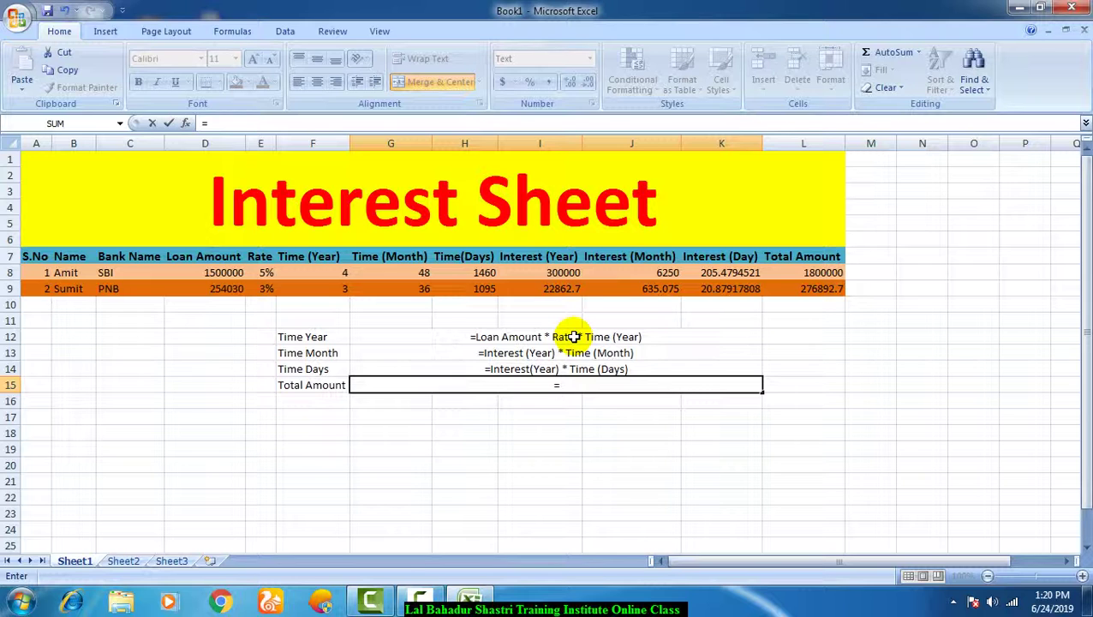
{"action": "type", "text": "Interes"}
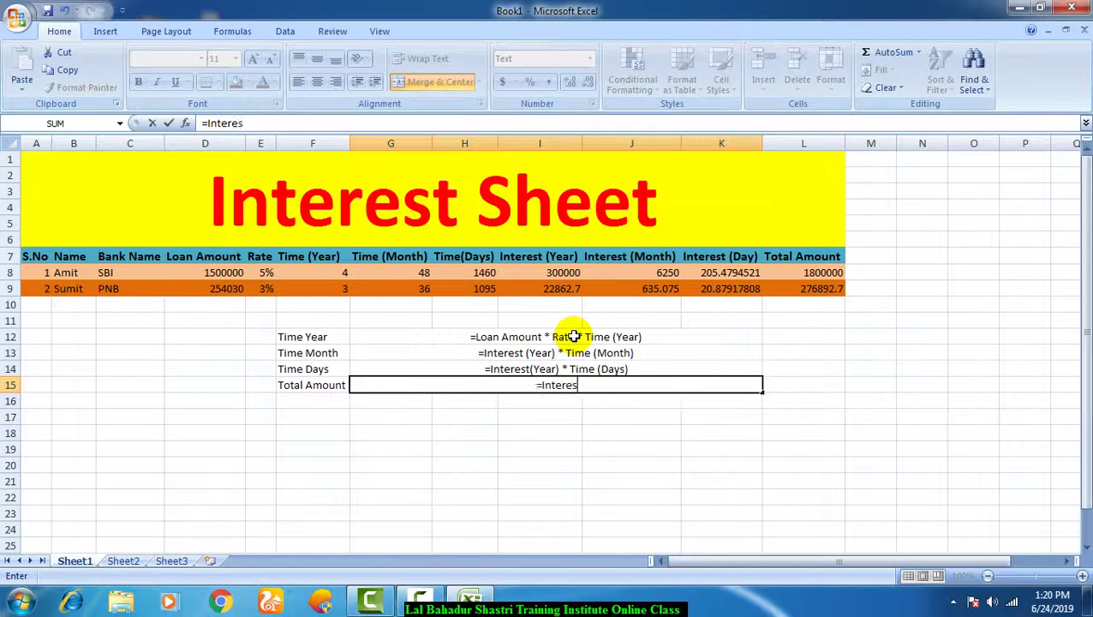
{"action": "type", "text": "t"}
{"action": "key", "text": "BackSpace"}
{"action": "key", "text": "BackSpace"}
{"action": "type", "text": "st"}
{"action": "key", "text": "BackSpace"}
{"action": "key", "text": "BackSpace"}
{"action": "key", "text": "BackSpace"}
{"action": "key", "text": "BackSpace"}
{"action": "key", "text": "BackSpace"}
{"action": "key", "text": "BackSpace"}
{"action": "key", "text": "BackSpace"}
{"action": "key", "text": "BackSpace"}
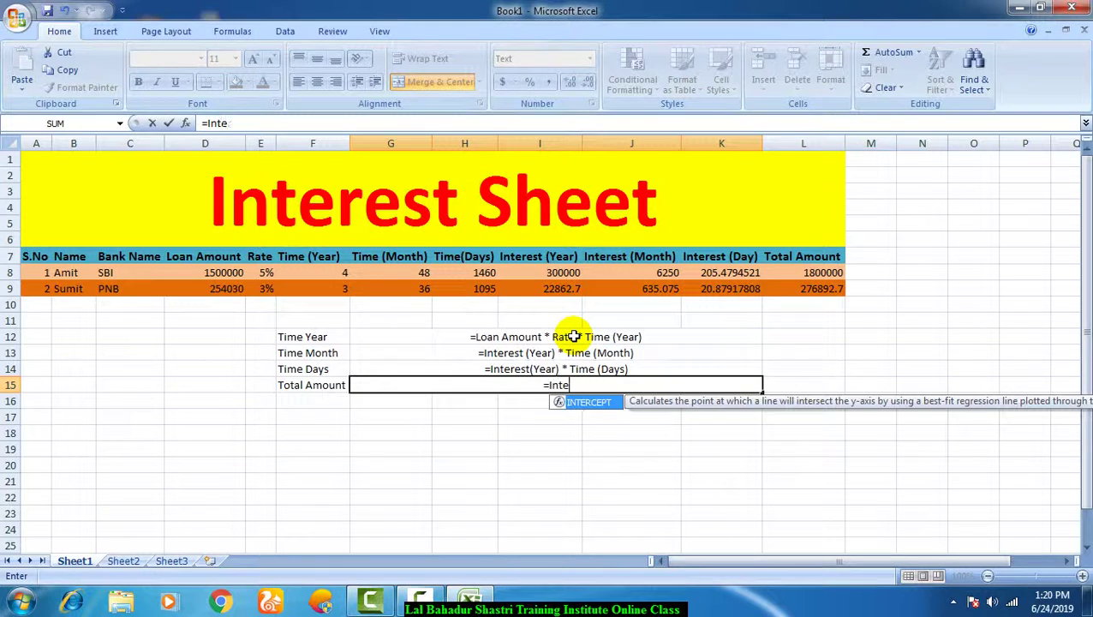
{"action": "type", "text": "lo"}
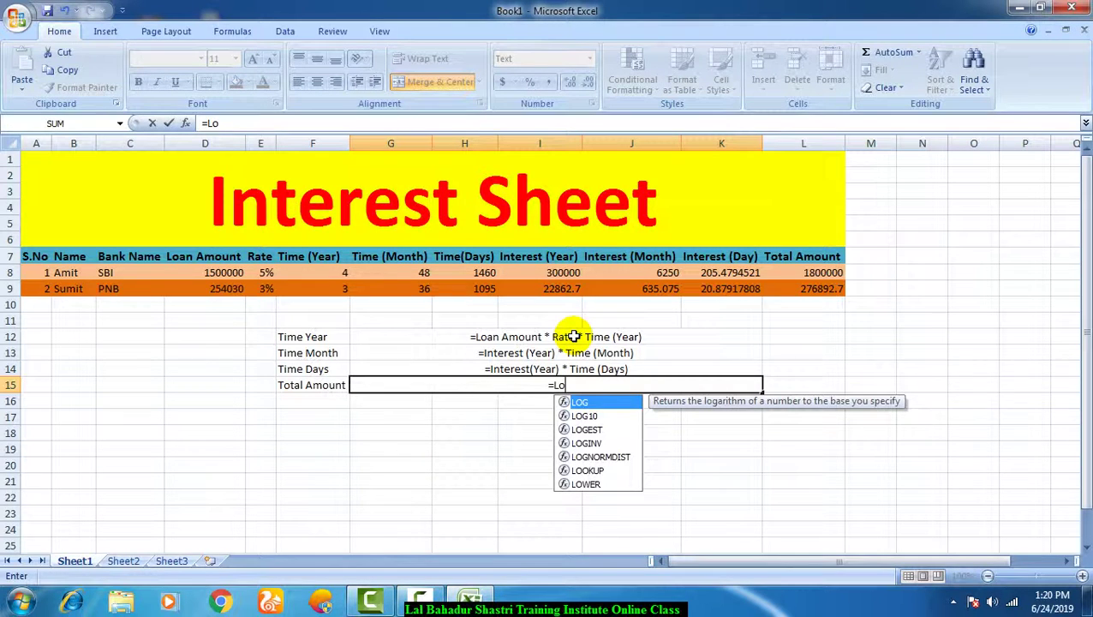
{"action": "key", "text": "BackSpace"}
{"action": "key", "text": "BackSpace"}
{"action": "type", "text": "Loan"}
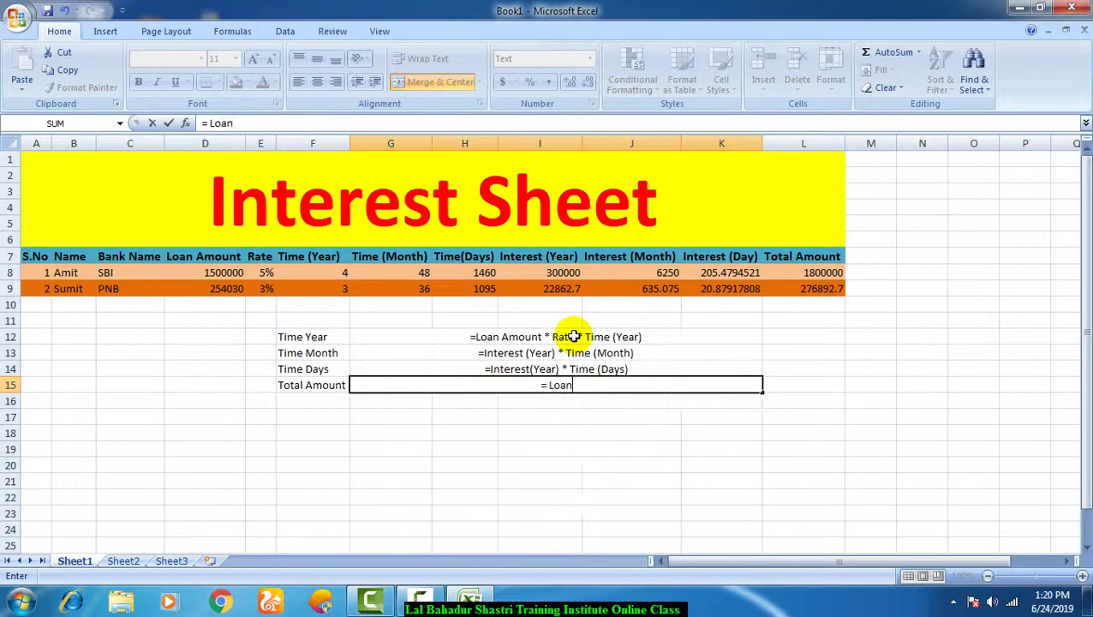
{"action": "type", "text": " Amount"}
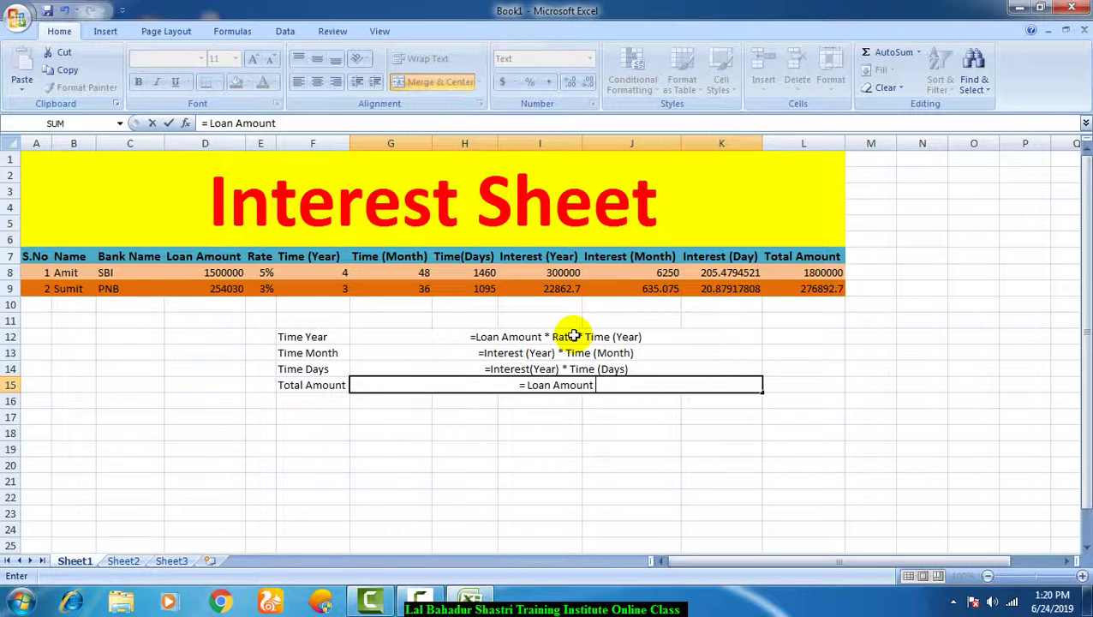
{"action": "type", "text": " + Intere"}
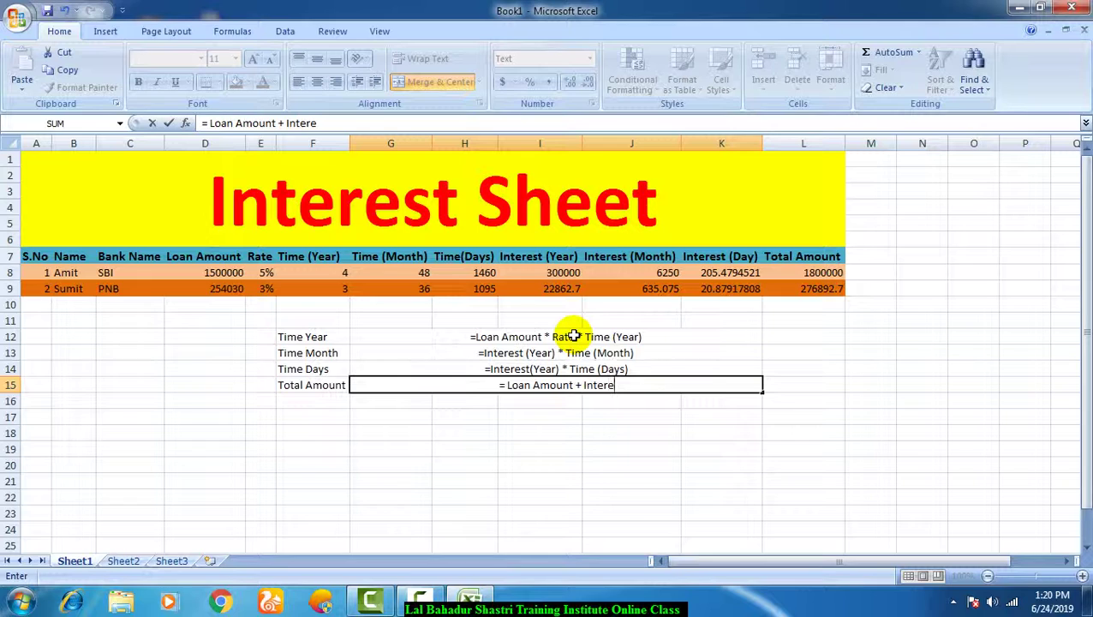
{"action": "type", "text": "st"}
{"action": "key", "text": "Return"}
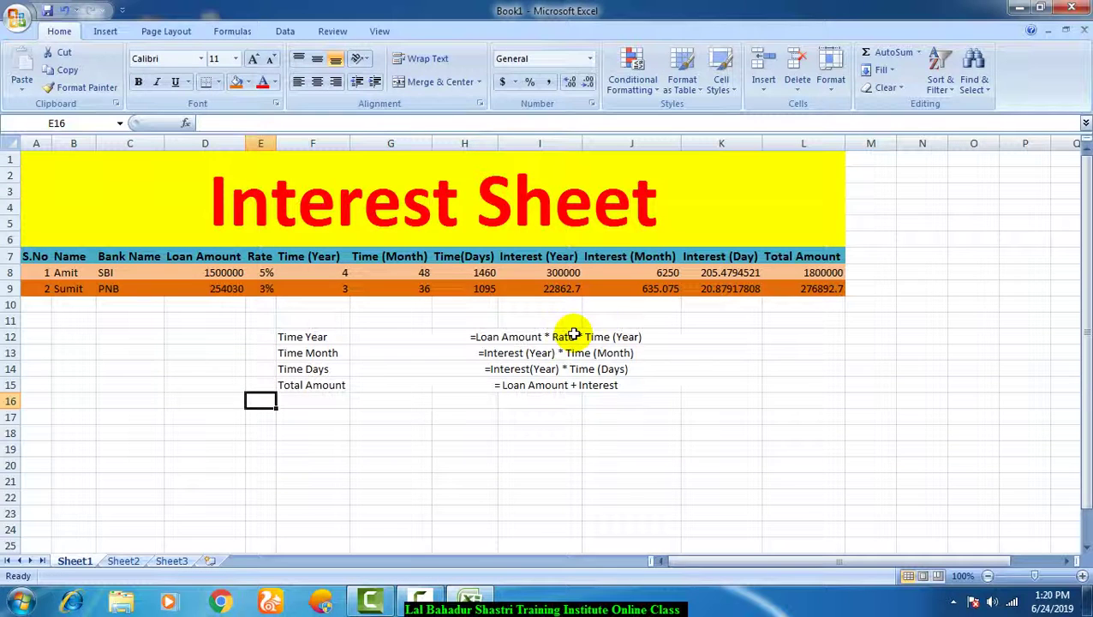
- Insert blank rows beneath the table, then undo those insertions
{"action": "left_click_drag", "start_coordinate": [291, 337], "coordinate": [590, 385]}
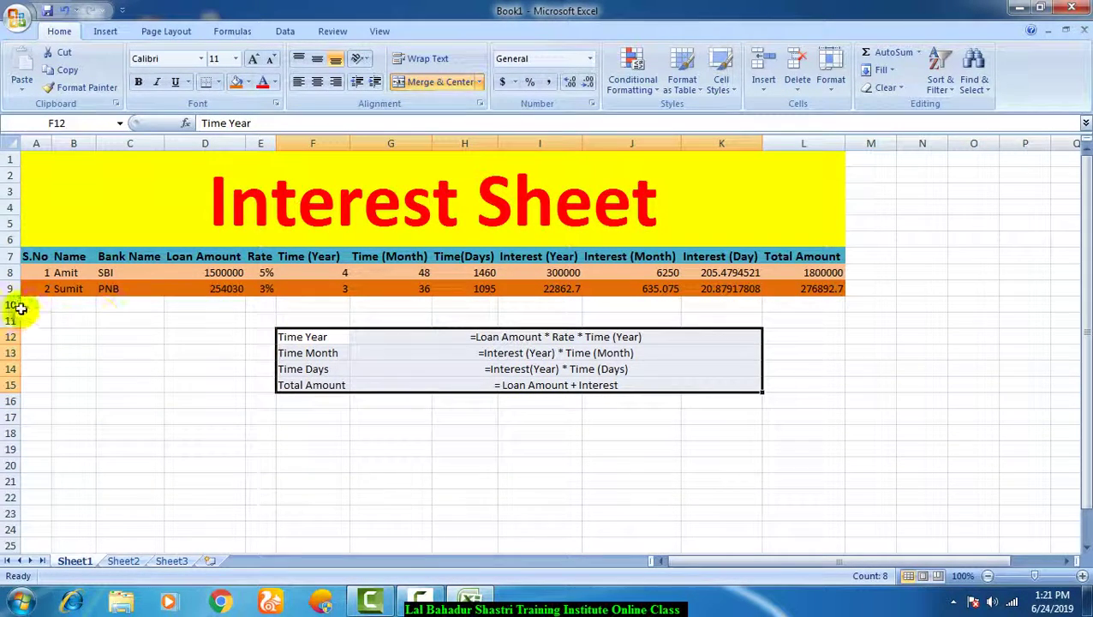
{"action": "left_click_drag", "start_coordinate": [19, 305], "coordinate": [110, 315]}
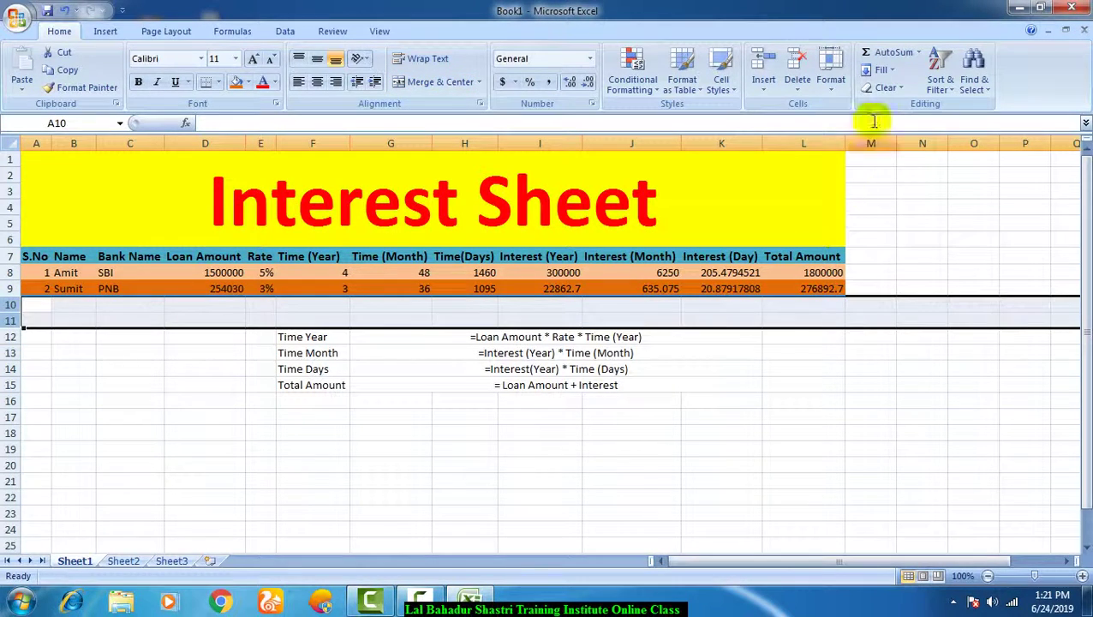
{"action": "left_click", "coordinate": [764, 65]}
{"action": "left_click", "coordinate": [764, 64]}
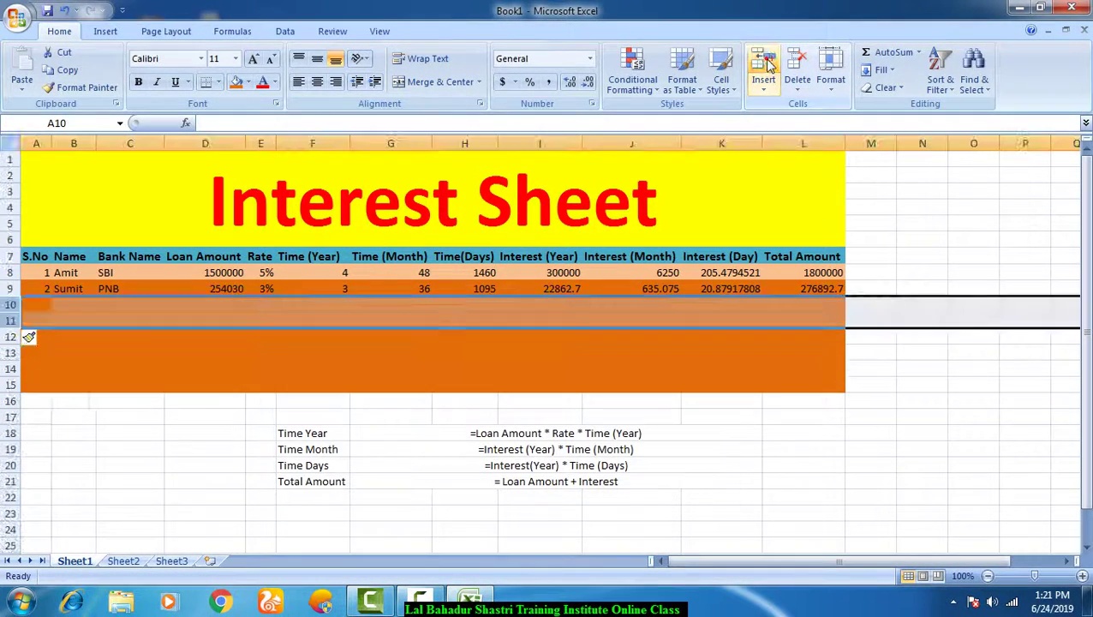
{"action": "key", "text": "ctrl+z"}
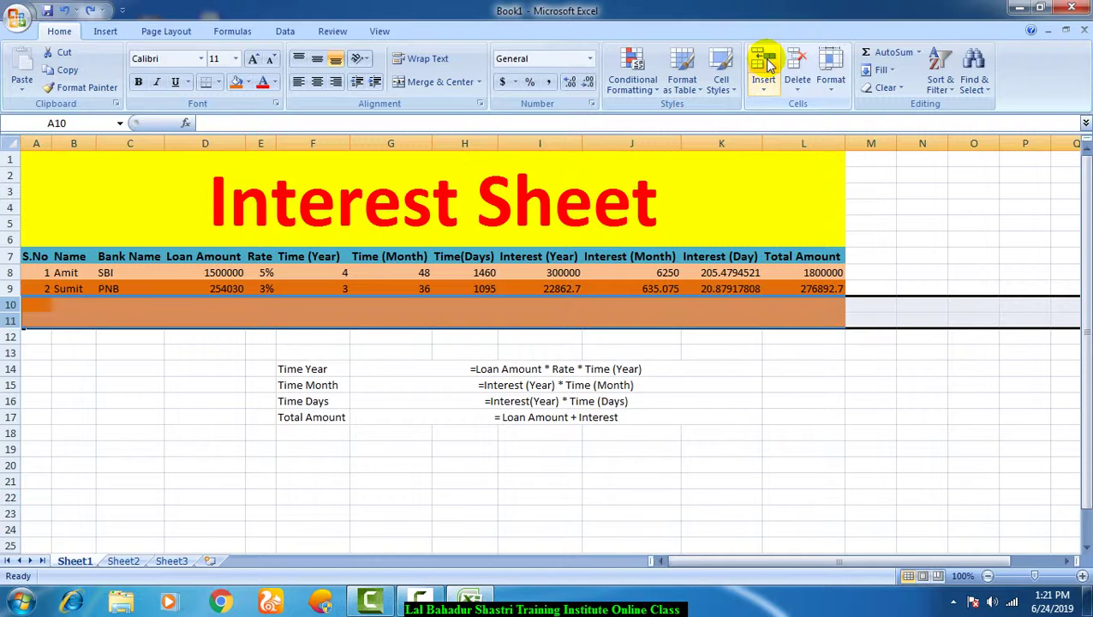
{"action": "key", "text": "ctrl+z"}
- Insert three blank rows at row 11 to push the notes down
{"action": "left_click", "coordinate": [79, 334]}
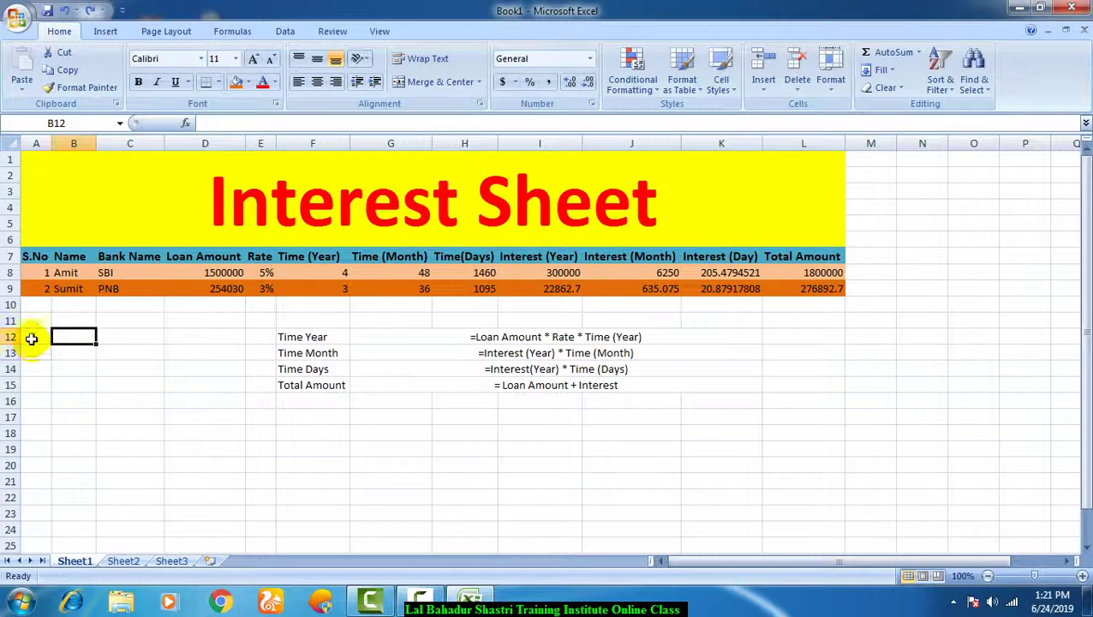
{"action": "left_click", "coordinate": [10, 321]}
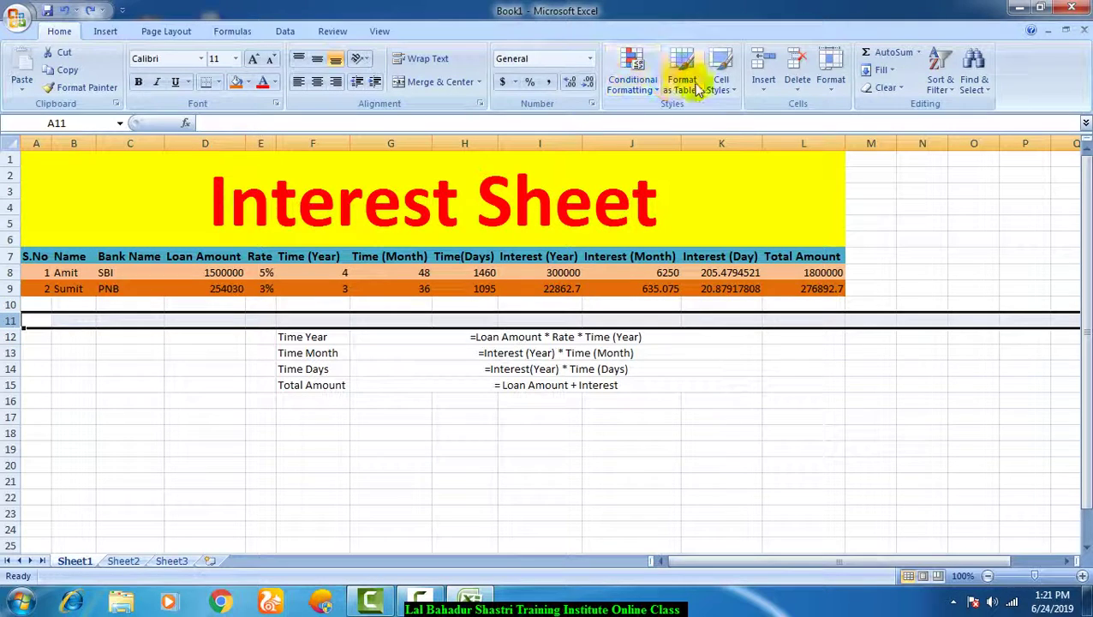
{"action": "left_click", "coordinate": [760, 69]}
{"action": "left_click", "coordinate": [760, 68]}
{"action": "left_click", "coordinate": [760, 68]}
{"action": "left_click", "coordinate": [760, 69]}
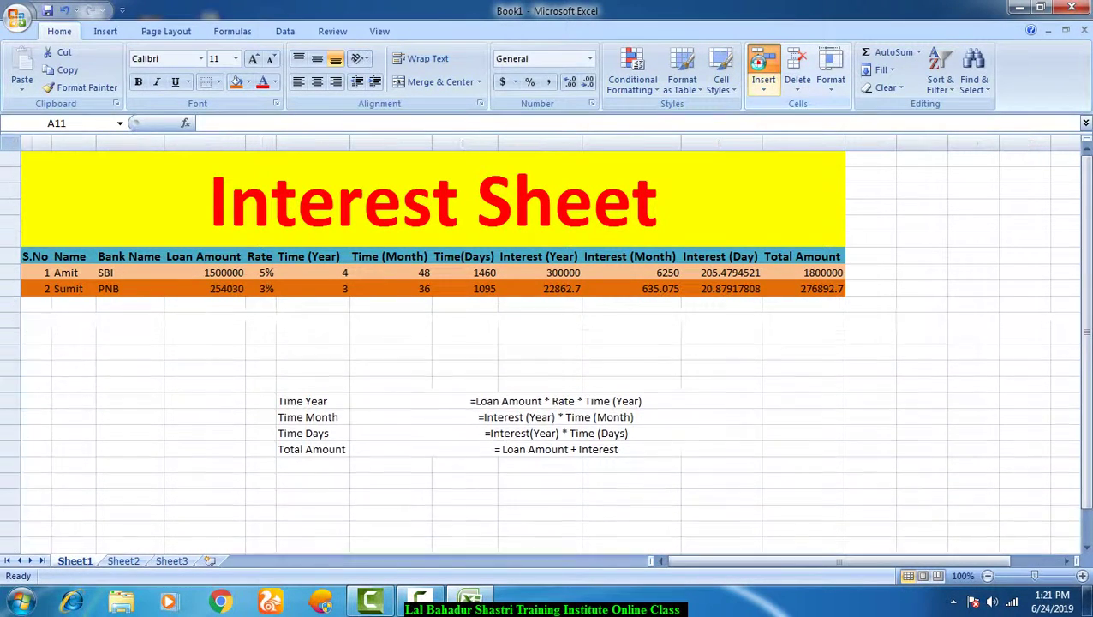
- Type 'Time (Days)' into cell F16
{"action": "left_click", "coordinate": [304, 348]}
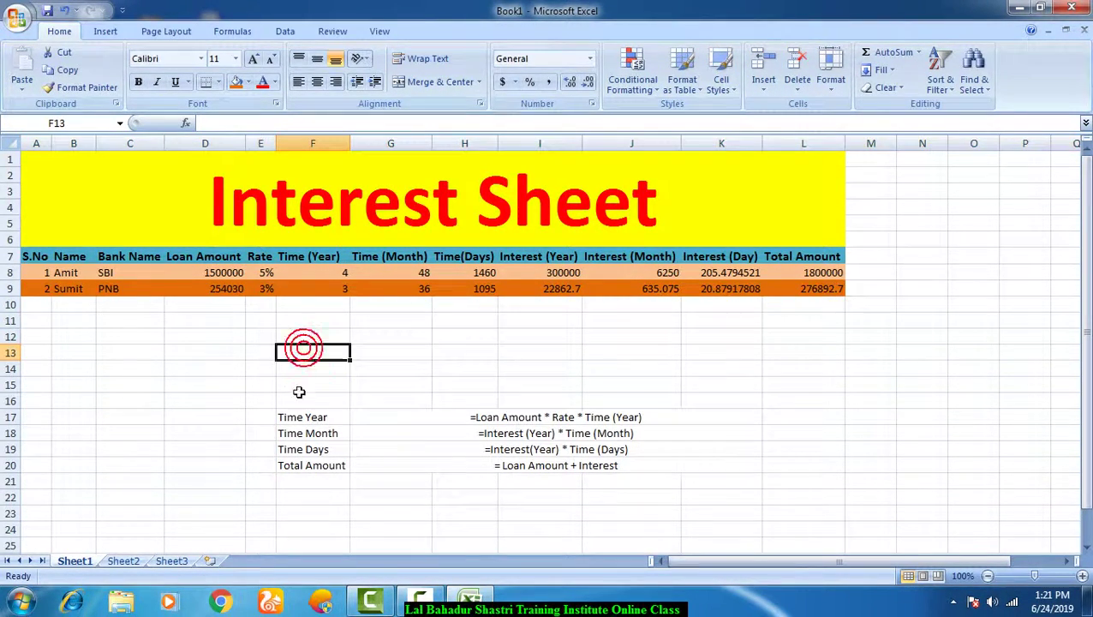
{"action": "left_click", "coordinate": [299, 392]}
{"action": "left_click", "coordinate": [304, 366]}
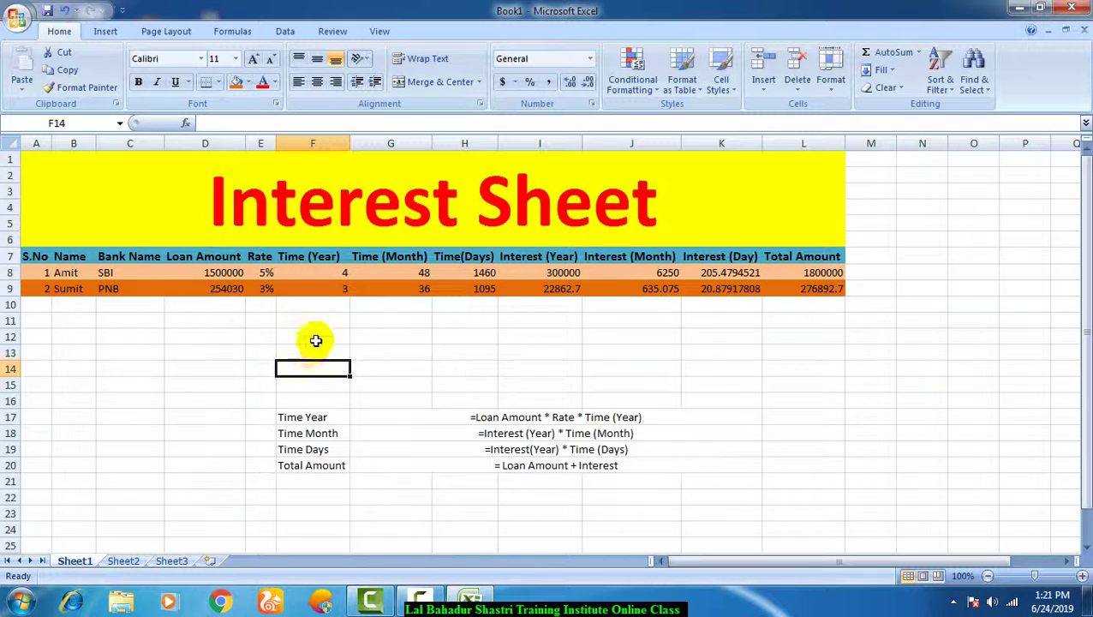
{"action": "left_click", "coordinate": [316, 341]}
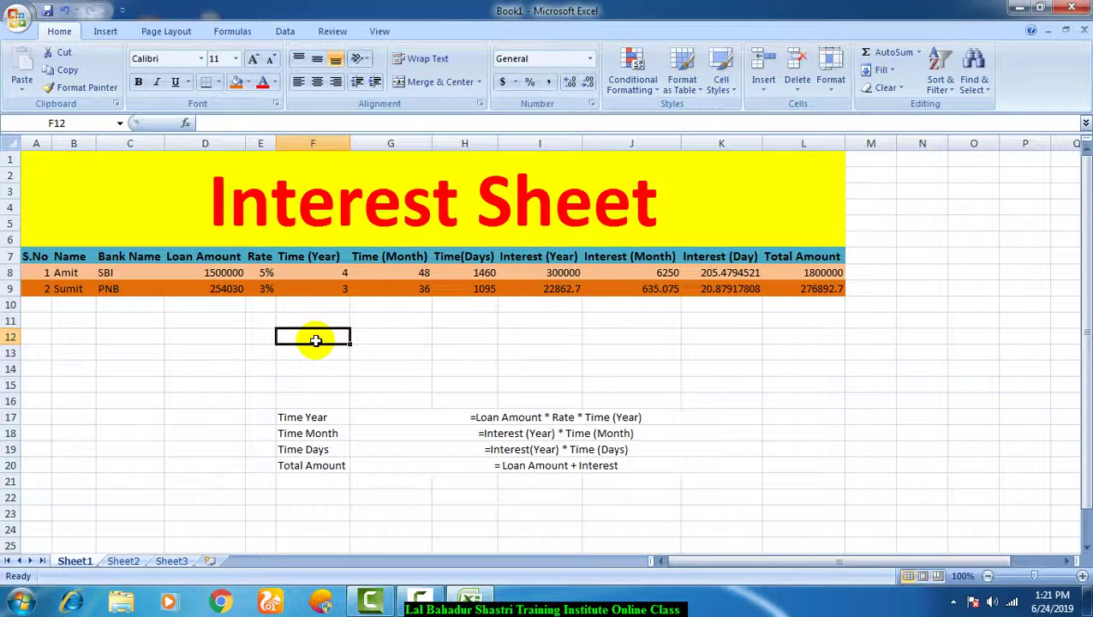
{"action": "key", "text": "Down"}
{"action": "key", "text": "Down"}
{"action": "key", "text": "Down"}
{"action": "key", "text": "Down"}
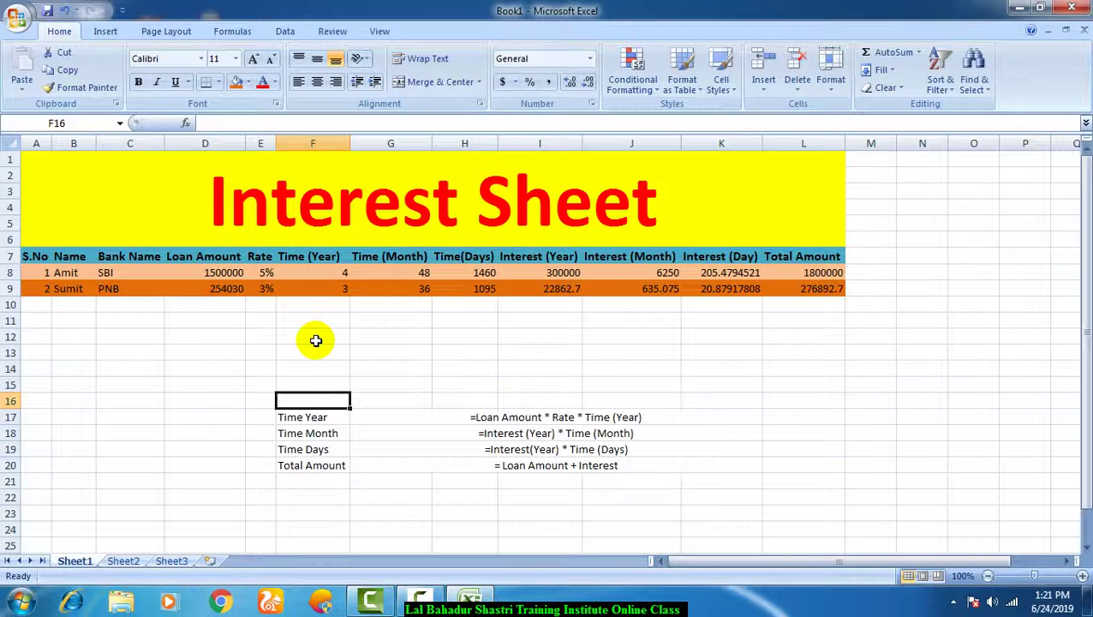
{"action": "type", "text": "Time"}
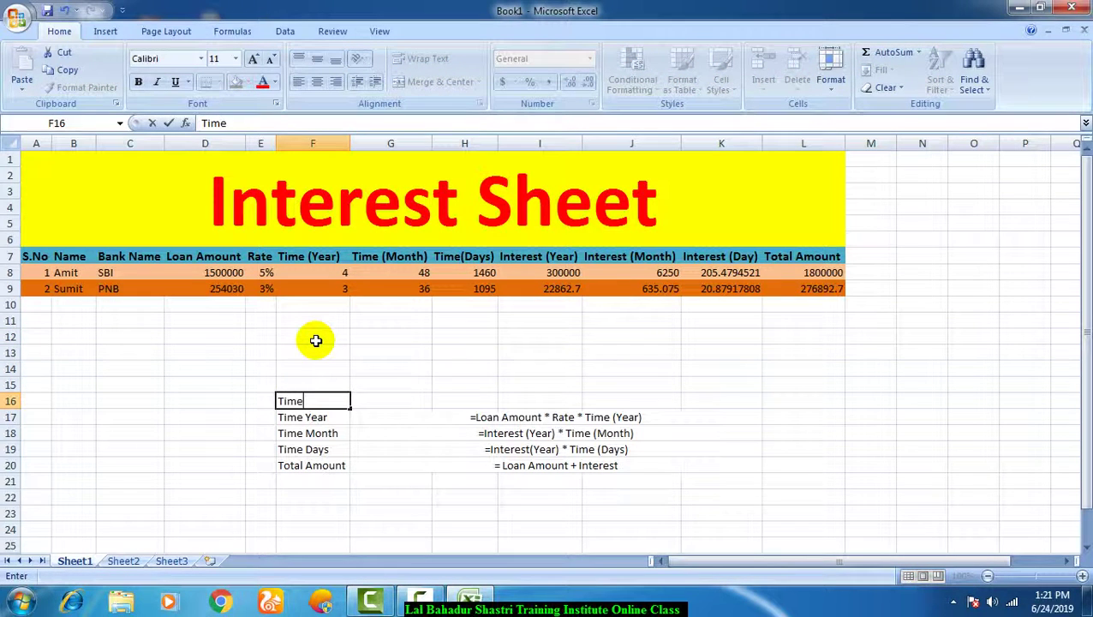
{"action": "type", "text": " (Days)"}
- Confirm 'Time (Days)' in F16 and move to the label in F17
{"action": "key", "text": "Return"}
{"action": "key", "text": "Up"}
{"action": "key", "text": "Up"}
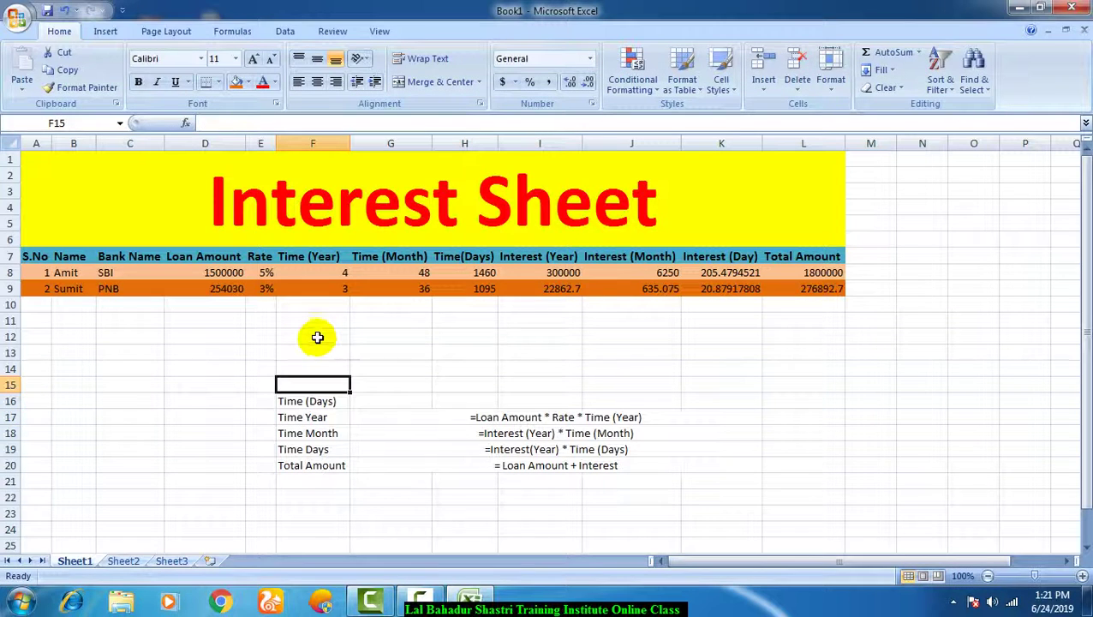
{"action": "key", "text": "Down"}
{"action": "key", "text": "Down"}
{"action": "key", "text": "Right"}
{"action": "key", "text": "Right"}
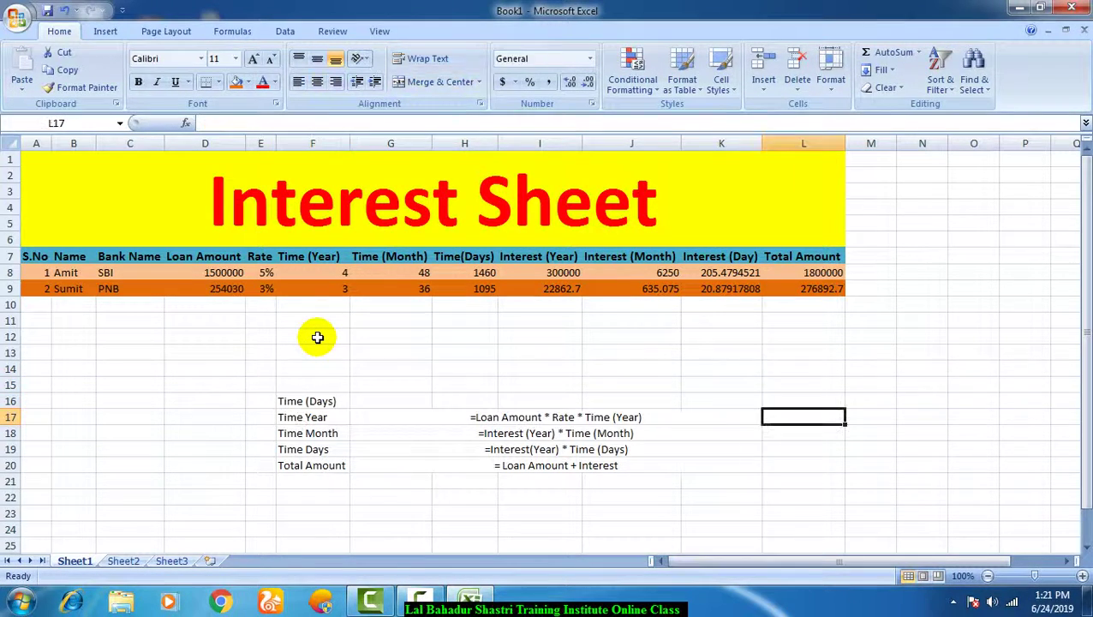
{"action": "key", "text": "Left"}
{"action": "key", "text": "Left"}
{"action": "key", "text": "Down"}
{"action": "key", "text": "Down"}
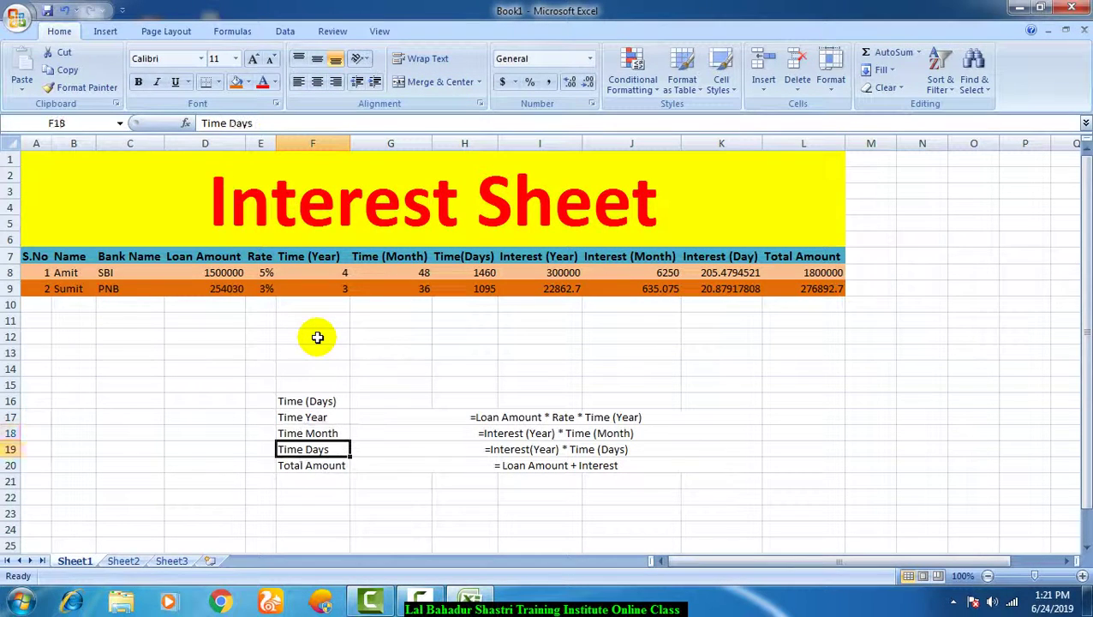
{"action": "key", "text": "Down"}
{"action": "key", "text": "Up"}
{"action": "key", "text": "Up"}
{"action": "key", "text": "Up"}
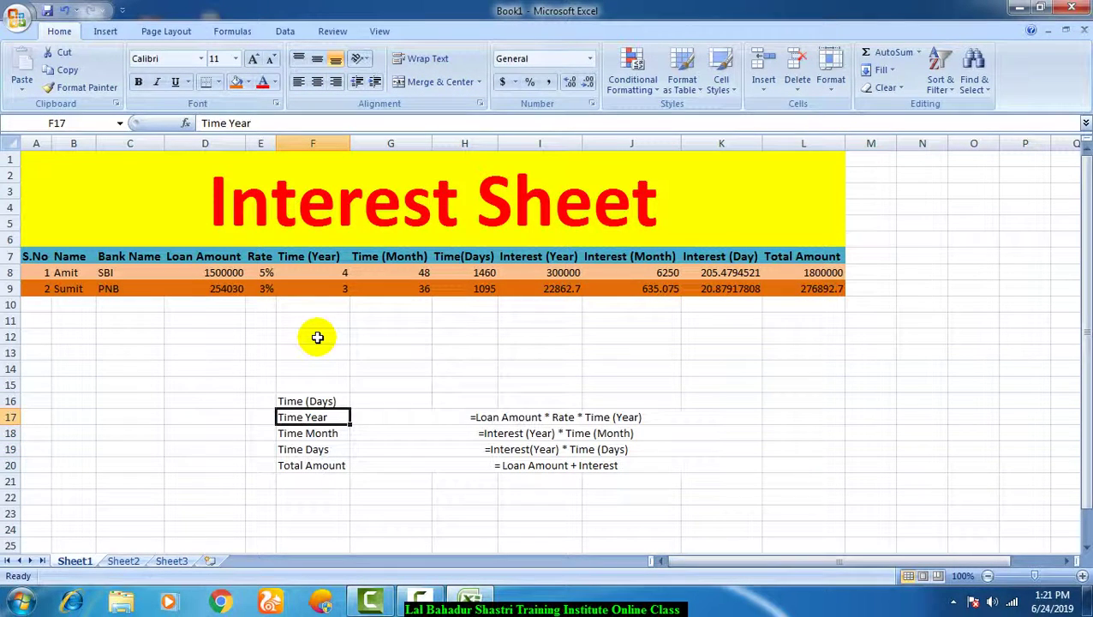
- Clear the labels in F17:F19 and the Time (Days) text in F16
{"action": "key", "text": "shift+Down"}
{"action": "key", "text": "shift+Down"}
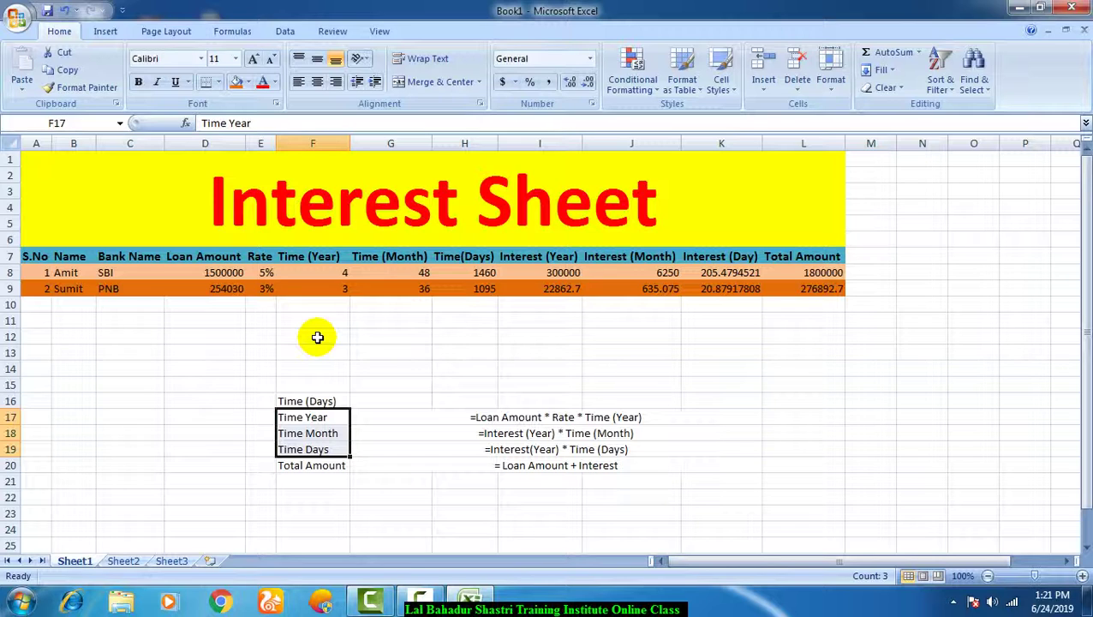
{"action": "key", "text": "Delete"}
{"action": "key", "text": "Up"}
{"action": "key", "text": "Delete"}
- Type 'Interest Year', 'Interest Month' and 'Interest Days' into F17, F18 and F19
{"action": "key", "text": "Down"}
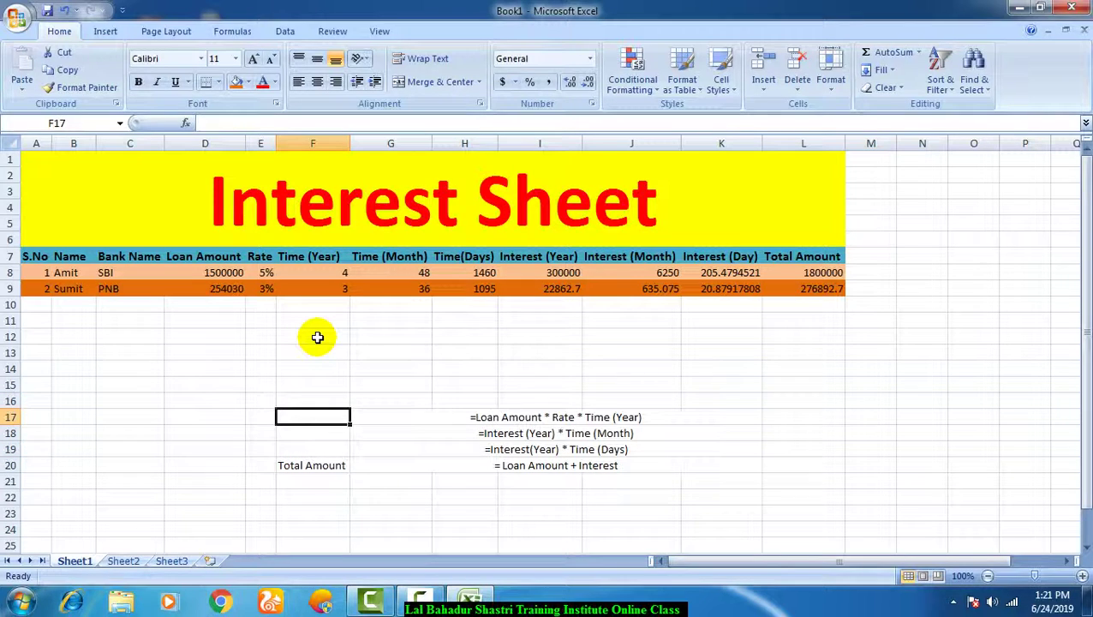
{"action": "type", "text": "In"}
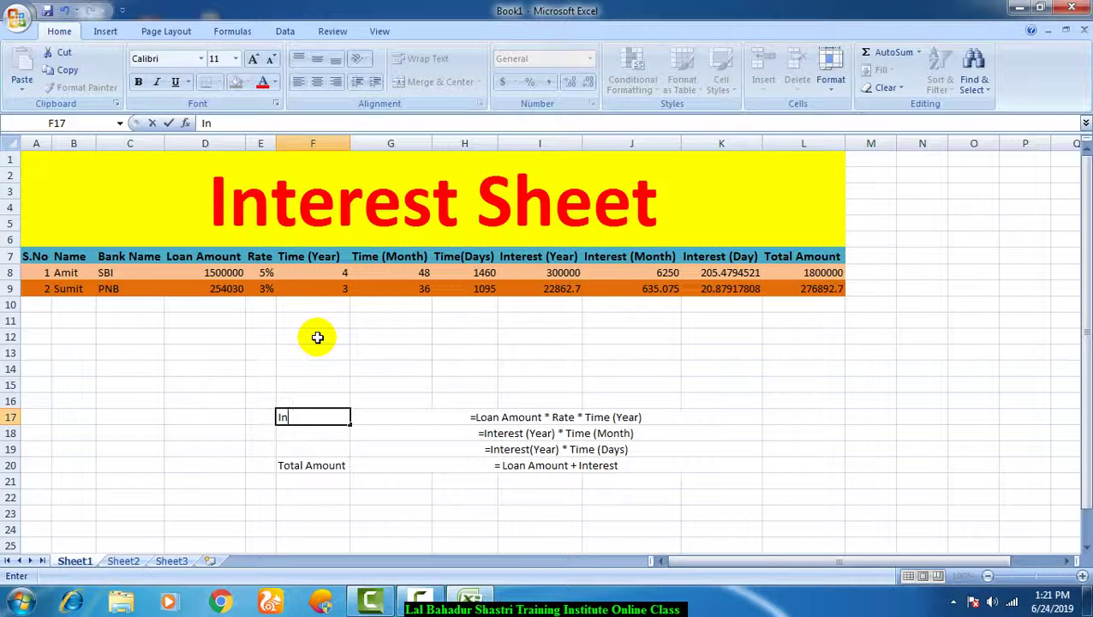
{"action": "type", "text": "terest"}
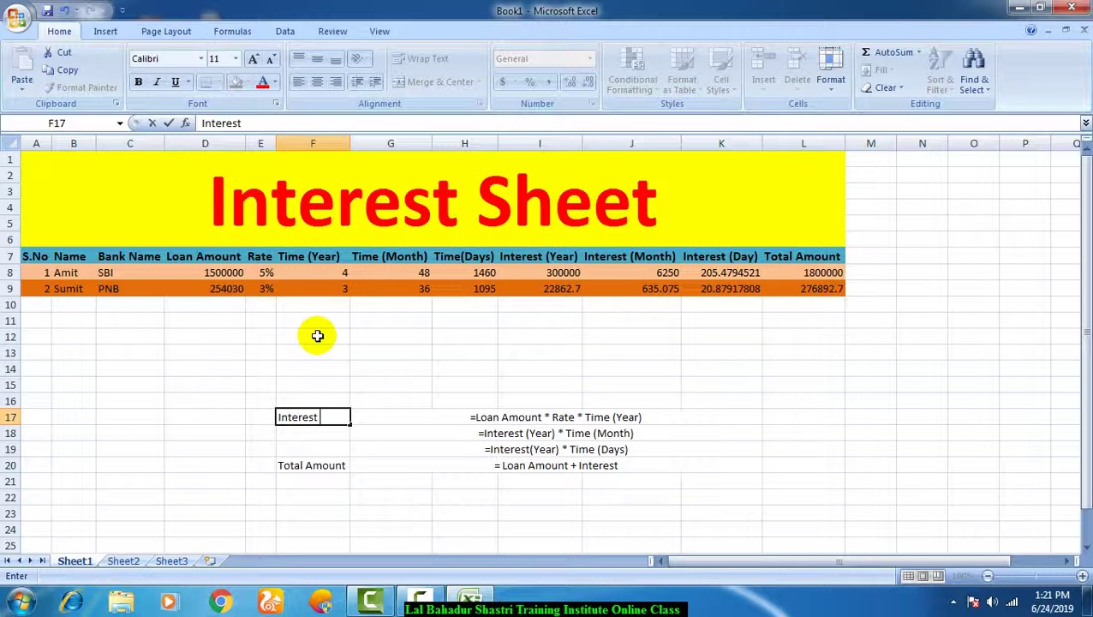
{"action": "type", "text": " Year"}
{"action": "key", "text": "Return"}
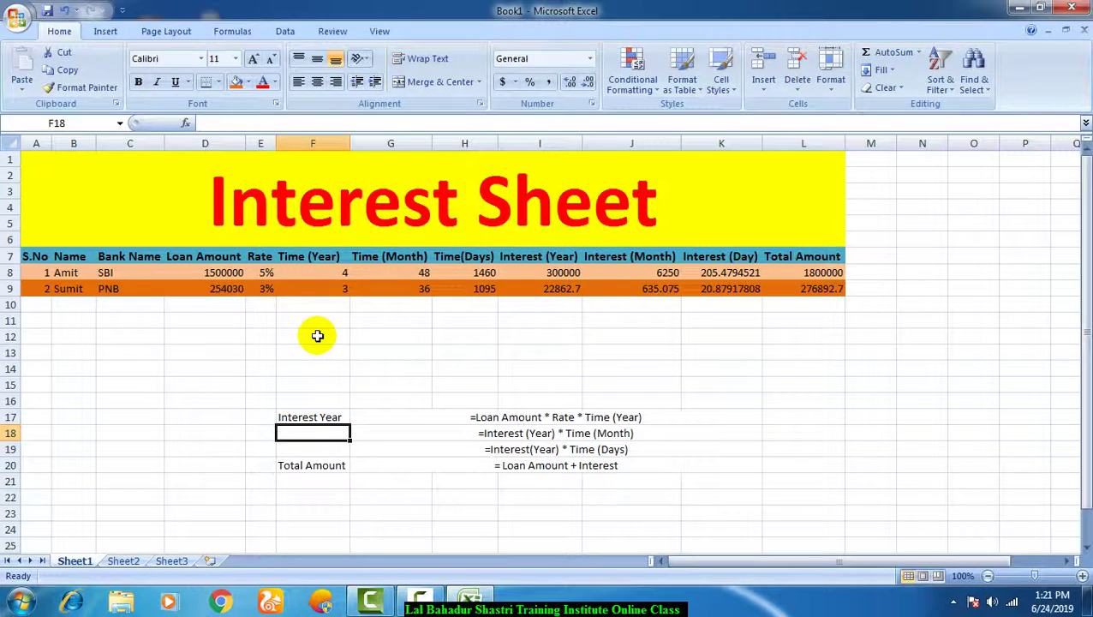
{"action": "type", "text": "Interes"}
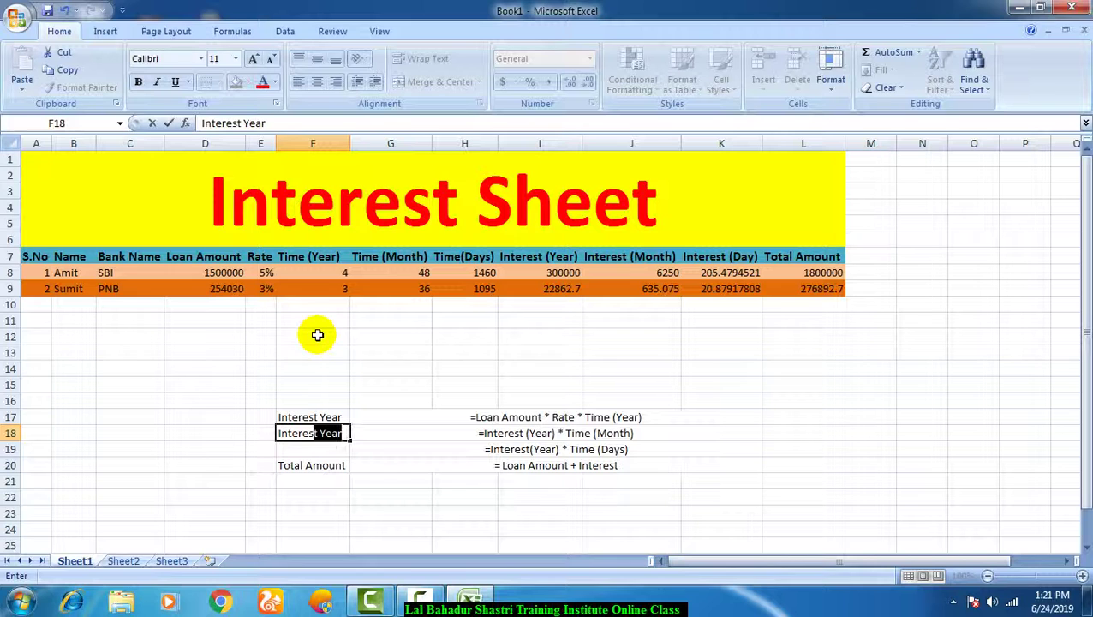
{"action": "type", "text": "t Month"}
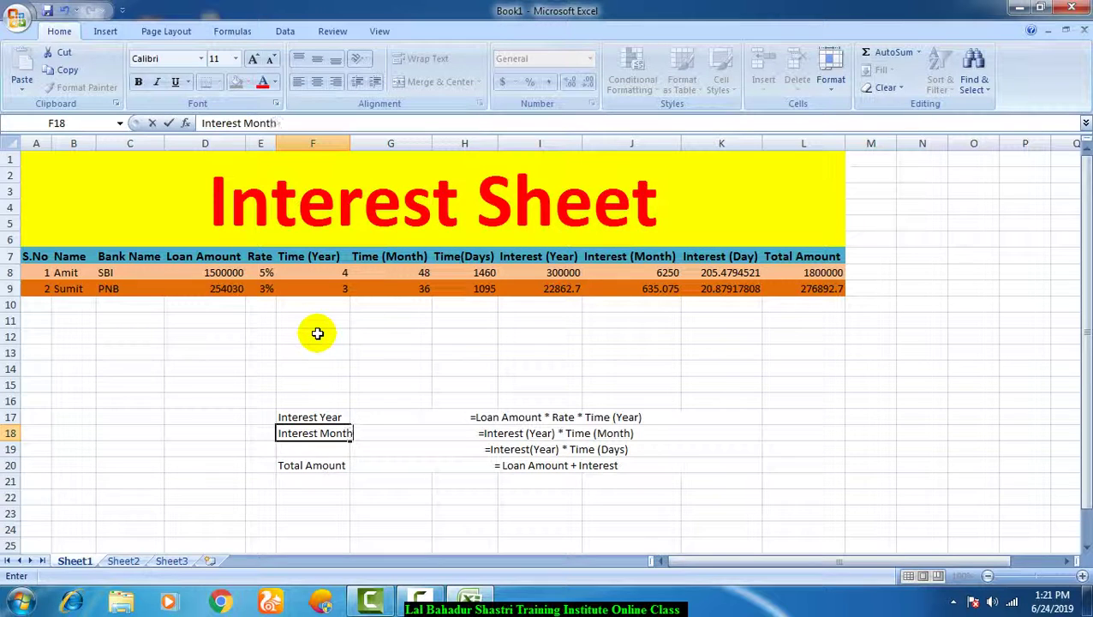
{"action": "key", "text": "Return"}
{"action": "type", "text": "Interes"}
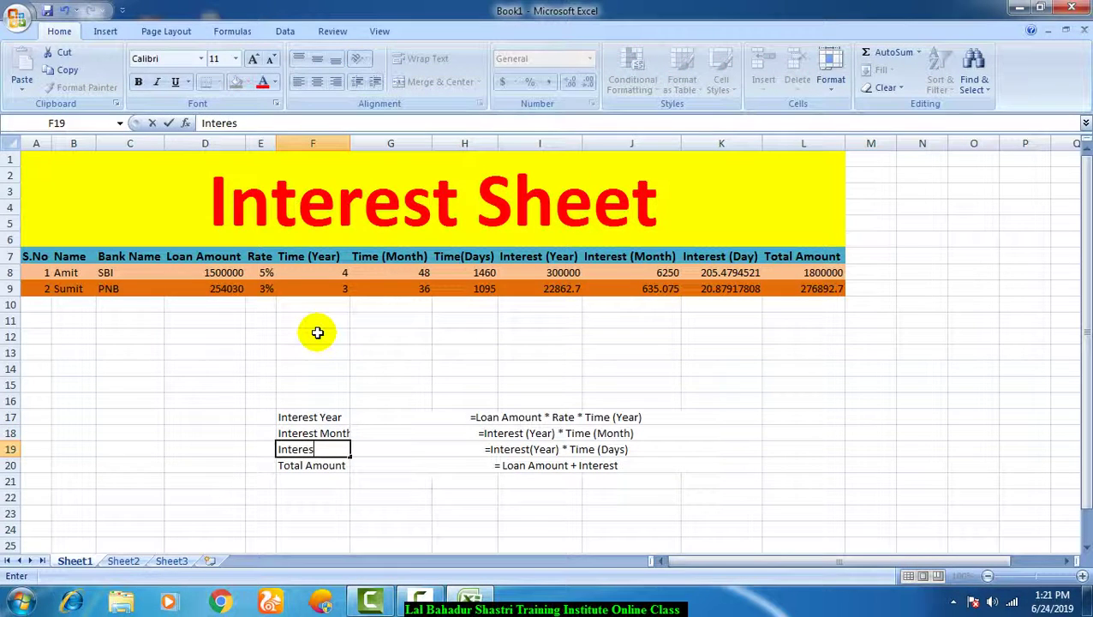
{"action": "type", "text": "t Days"}
{"action": "key", "text": "Return"}
{"action": "key", "text": "Up"}
{"action": "key", "text": "Up"}
{"action": "key", "text": "Up"}
{"action": "key", "text": "Up"}
{"action": "key", "text": "Up"}
{"action": "key", "text": "Up"}
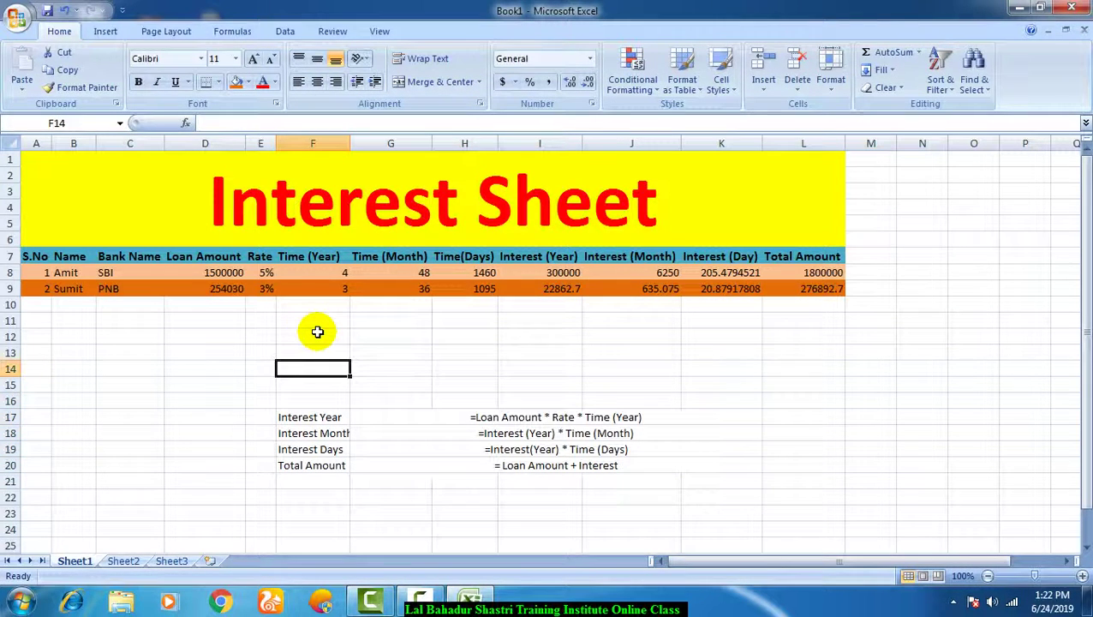
- Enter 'Time Year', 'Time Month' and 'Time Days' in F14–F16, fixing the 'Mnth' typo
{"action": "type", "text": "Time "}
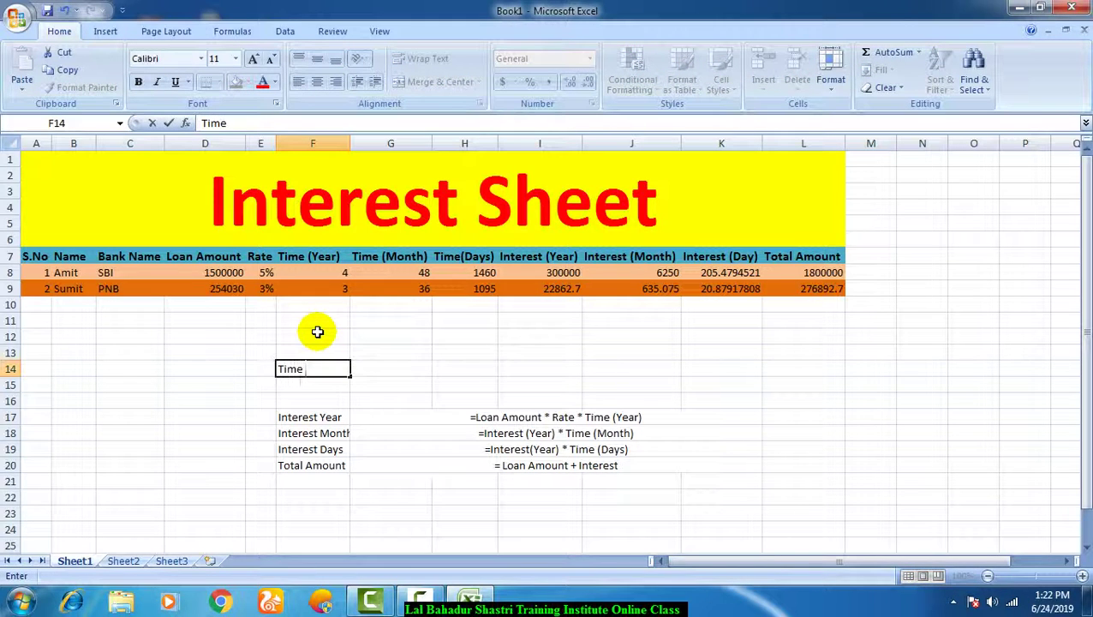
{"action": "type", "text": "Year"}
{"action": "key", "text": "Return"}
{"action": "type", "text": "TIme "}
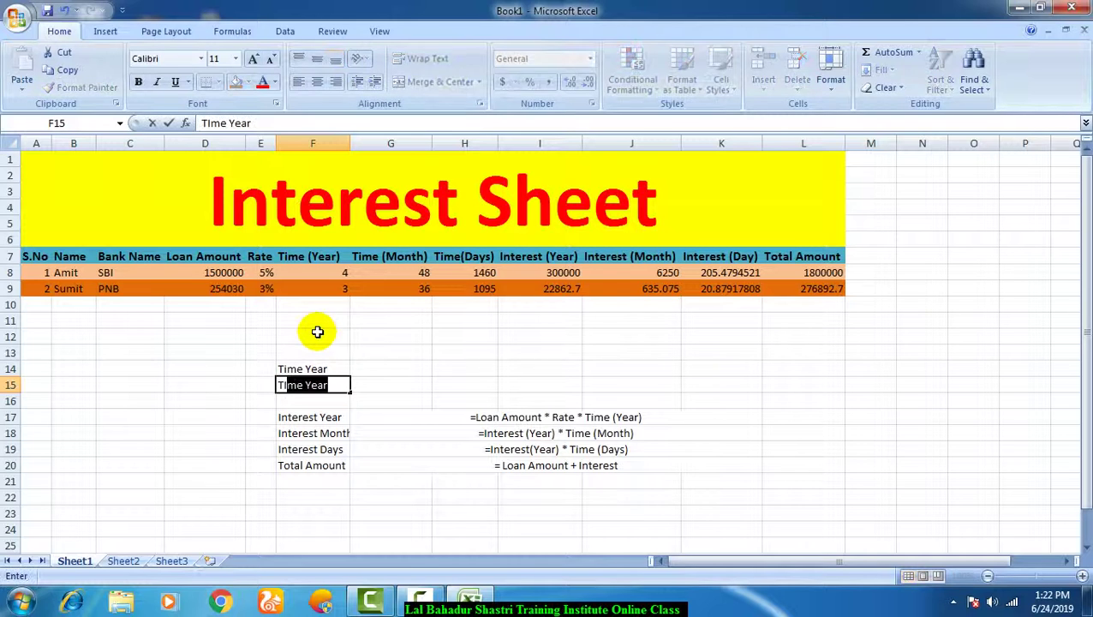
{"action": "type", "text": "Mnth"}
{"action": "key", "text": "Tab"}
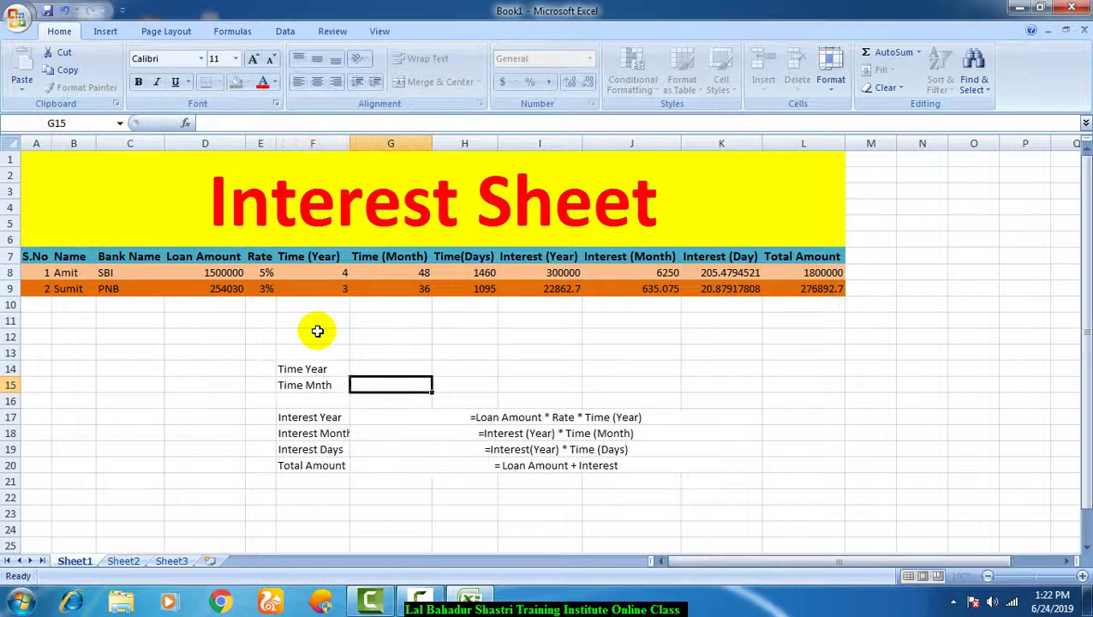
{"action": "key", "text": "Left"}
{"action": "key", "text": "F2"}
{"action": "key", "text": "BackSpace"}
{"action": "key", "text": "BackSpace"}
{"action": "key", "text": "BackSpace"}
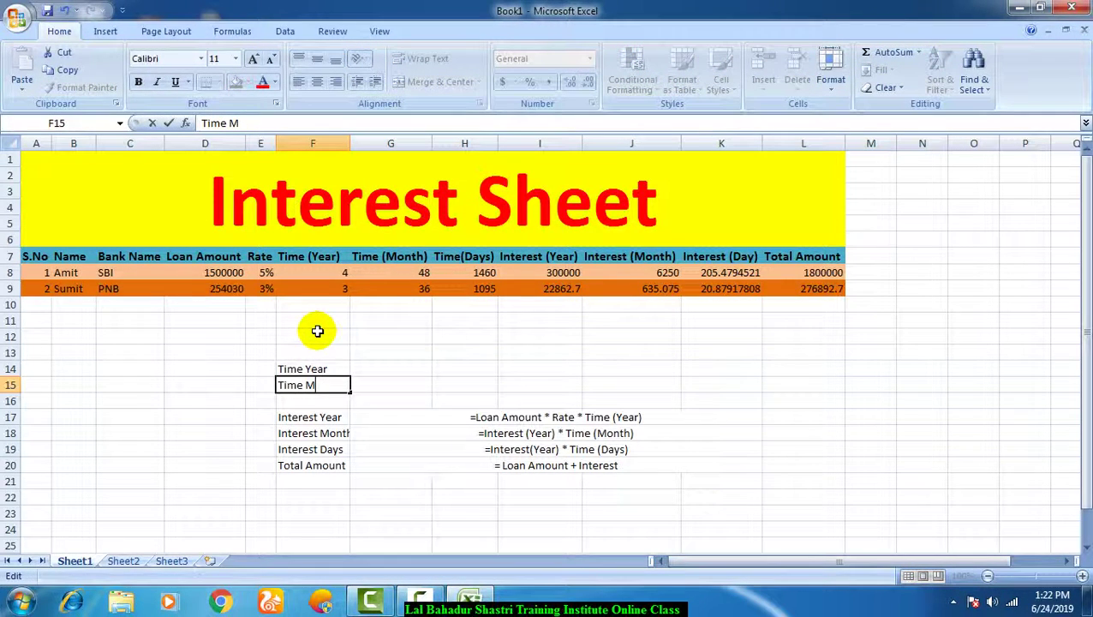
{"action": "type", "text": "onth"}
{"action": "key", "text": "Return"}
{"action": "type", "text": "Timh"}
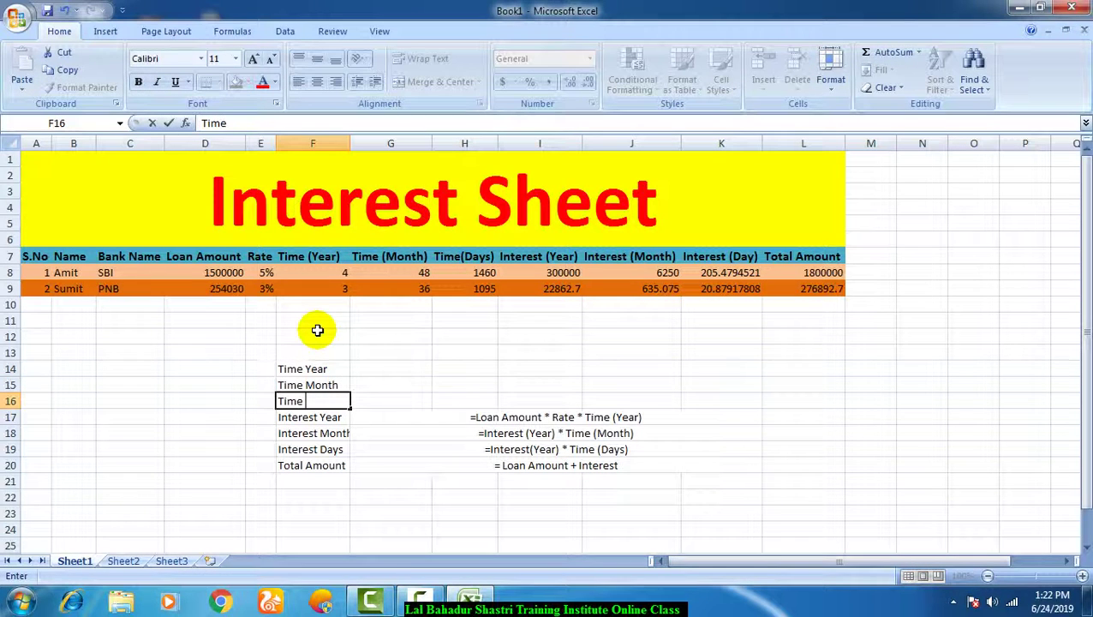
{"action": "type", "text": "Days"}
{"action": "key", "text": "Return"}
{"action": "key", "text": "Up"}
{"action": "key", "text": "Up"}
{"action": "key", "text": "Up"}
- Merge H14:L14 and enter 4 in the merged cell
{"action": "key", "text": "Right"}
{"action": "key", "text": "Right"}
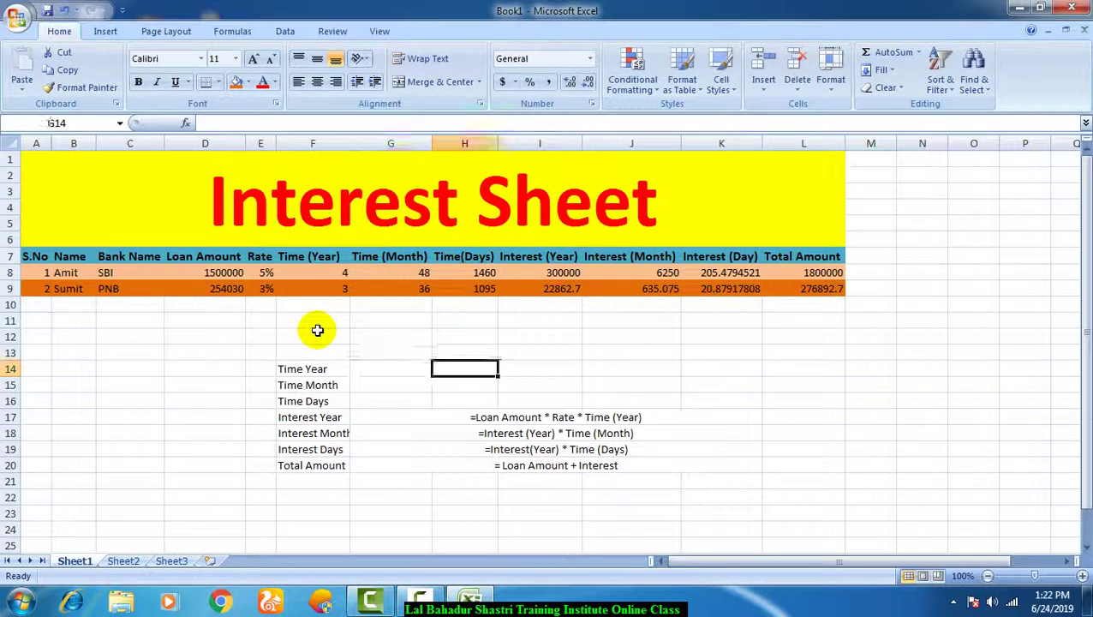
{"action": "key", "text": "Left"}
{"action": "key", "text": "Right"}
{"action": "key", "text": "shift+Right"}
{"action": "key", "text": "shift+Right"}
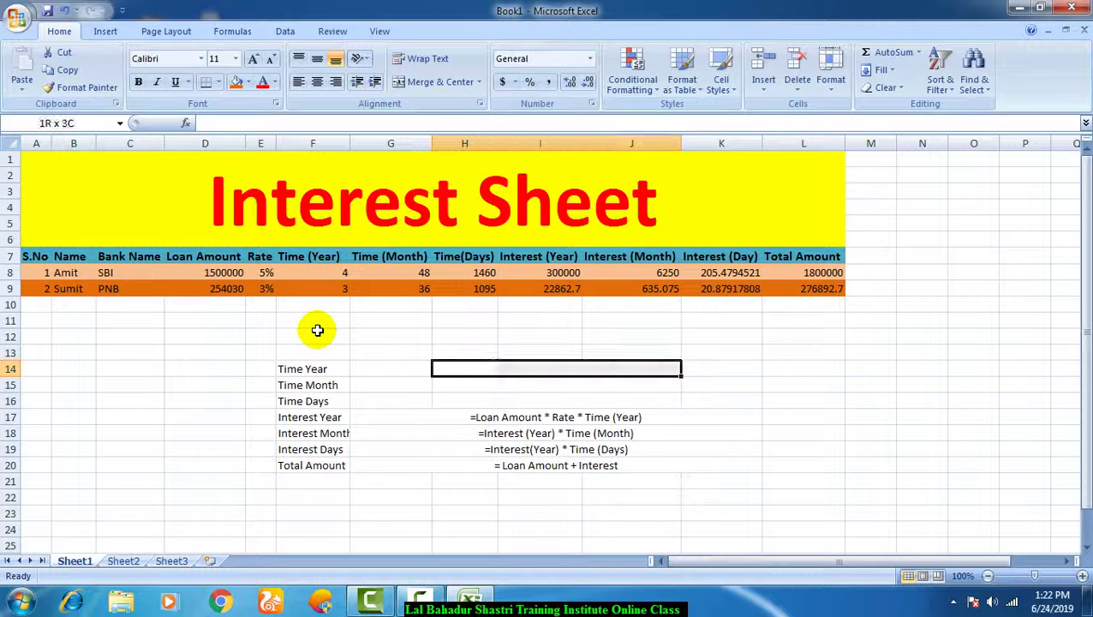
{"action": "key", "text": "shift+Right"}
{"action": "key", "text": "shift+Right"}
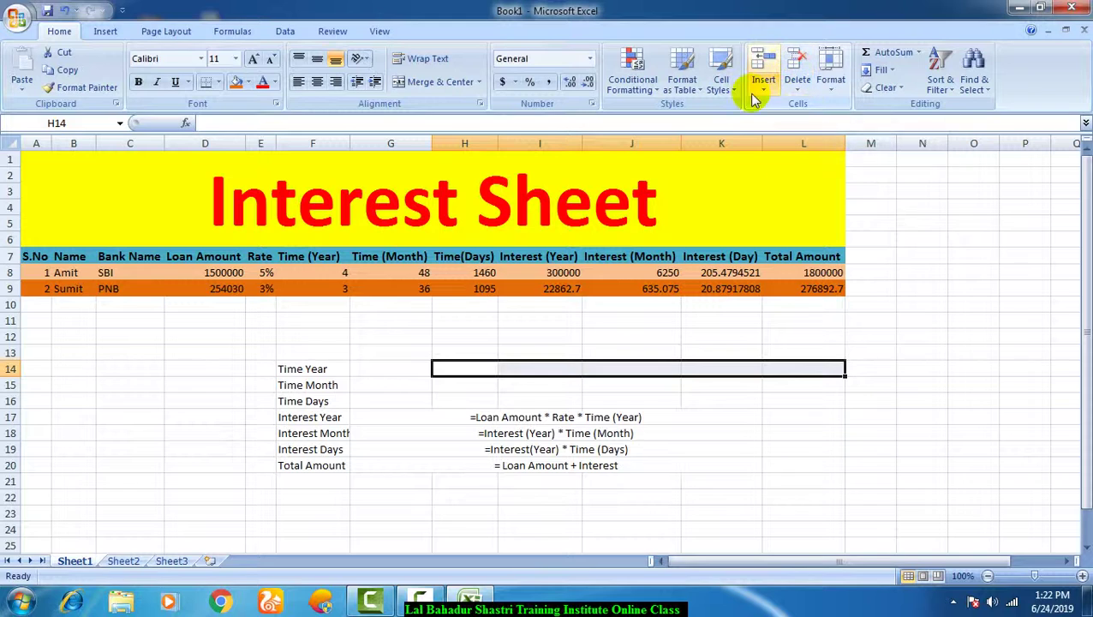
{"action": "left_click", "coordinate": [426, 82]}
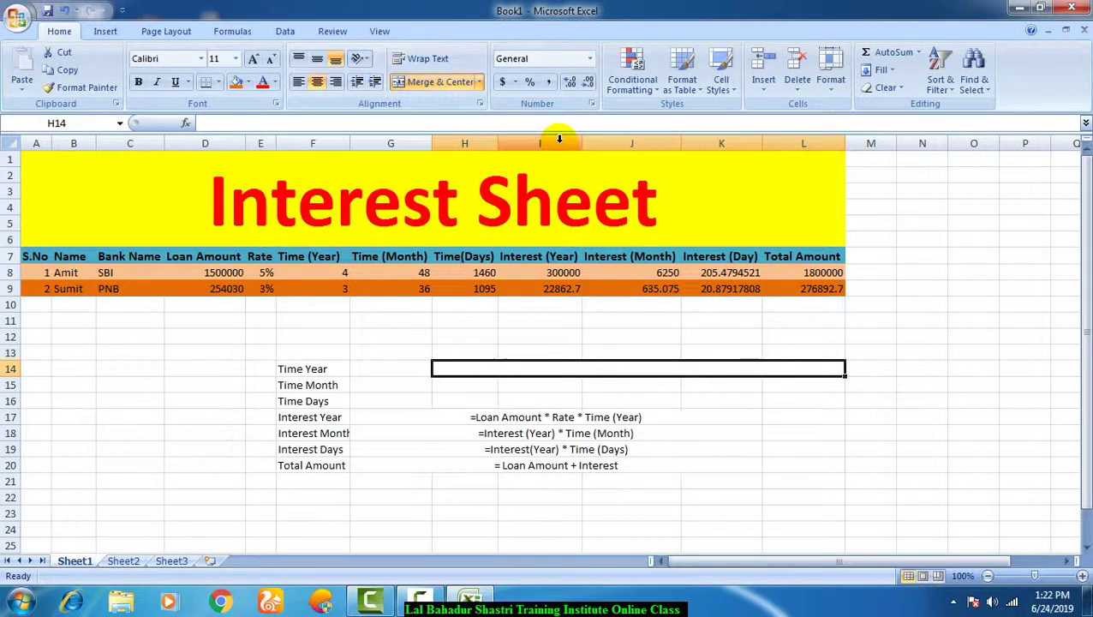
{"action": "type", "text": "4"}
{"action": "key", "text": "Return"}
- Merge H15:L15 and H16:L16 into single cells
{"action": "key", "text": "shift+Right"}
{"action": "key", "text": "shift+Right"}
{"action": "key", "text": "shift+Right"}
{"action": "key", "text": "shift+Right"}
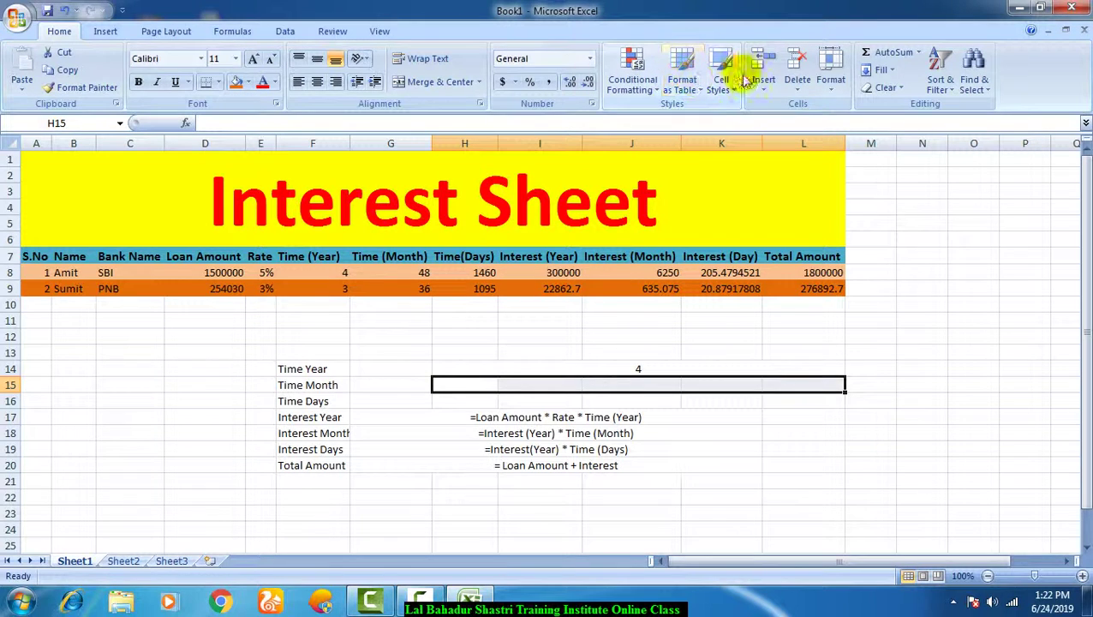
{"action": "left_click", "coordinate": [439, 82]}
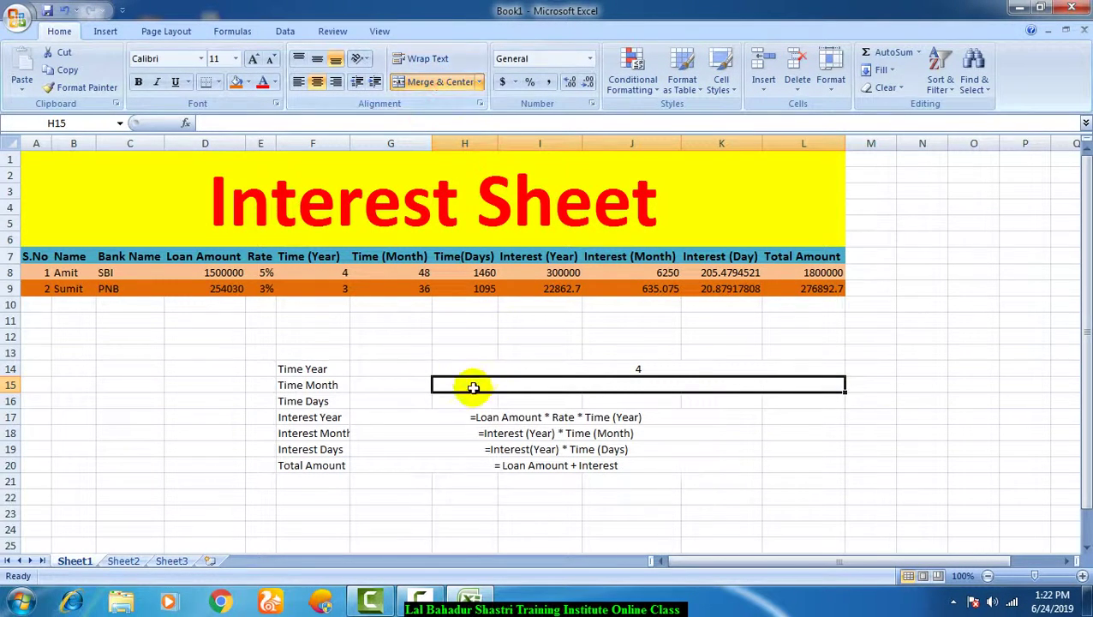
{"action": "left_click_drag", "start_coordinate": [454, 399], "coordinate": [805, 404]}
{"action": "left_click", "coordinate": [436, 82]}
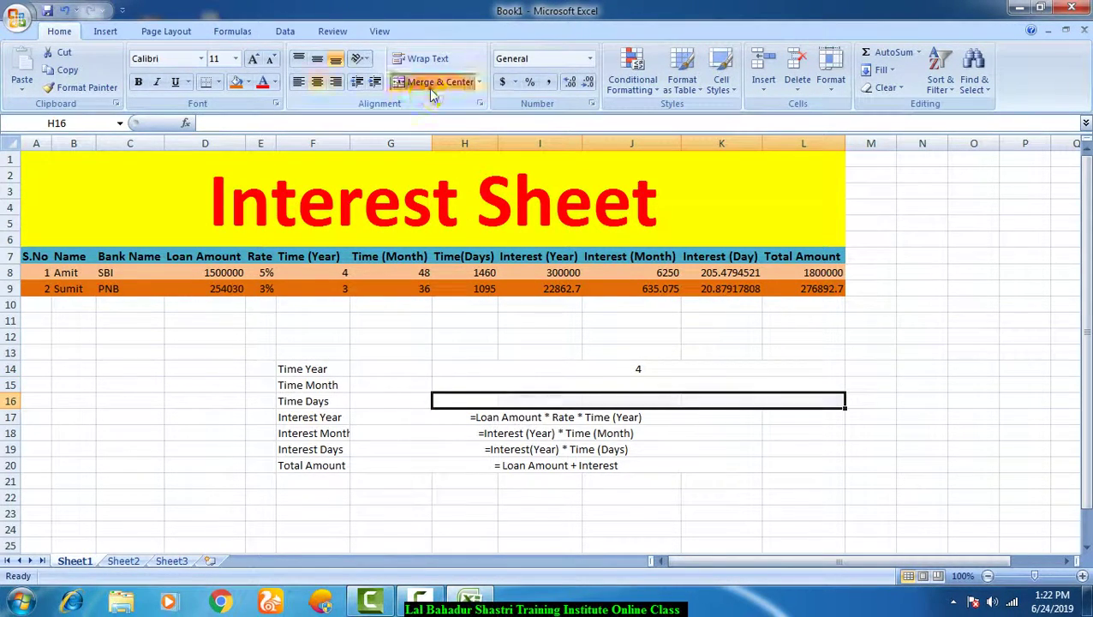
{"action": "left_click", "coordinate": [494, 387]}
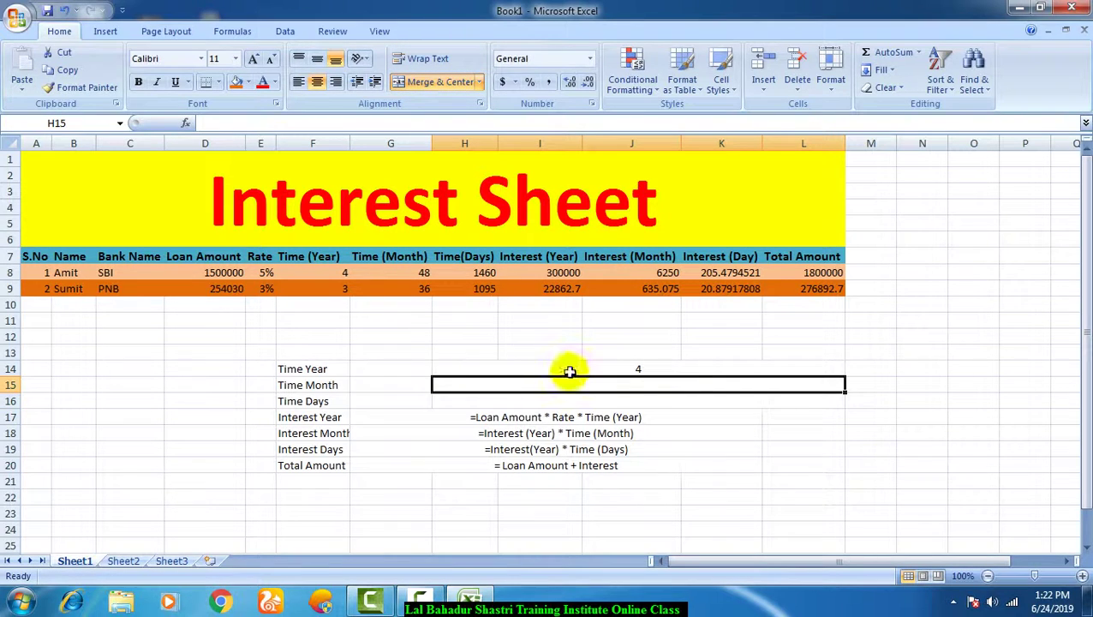
{"action": "type", "text": "="}
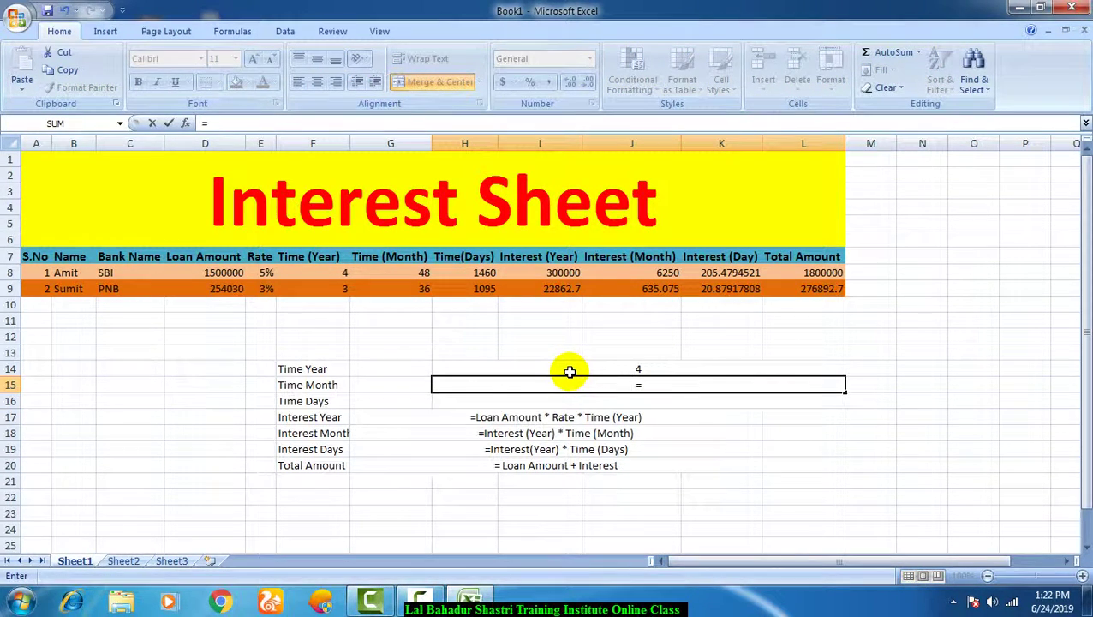
{"action": "key", "text": "Escape"}
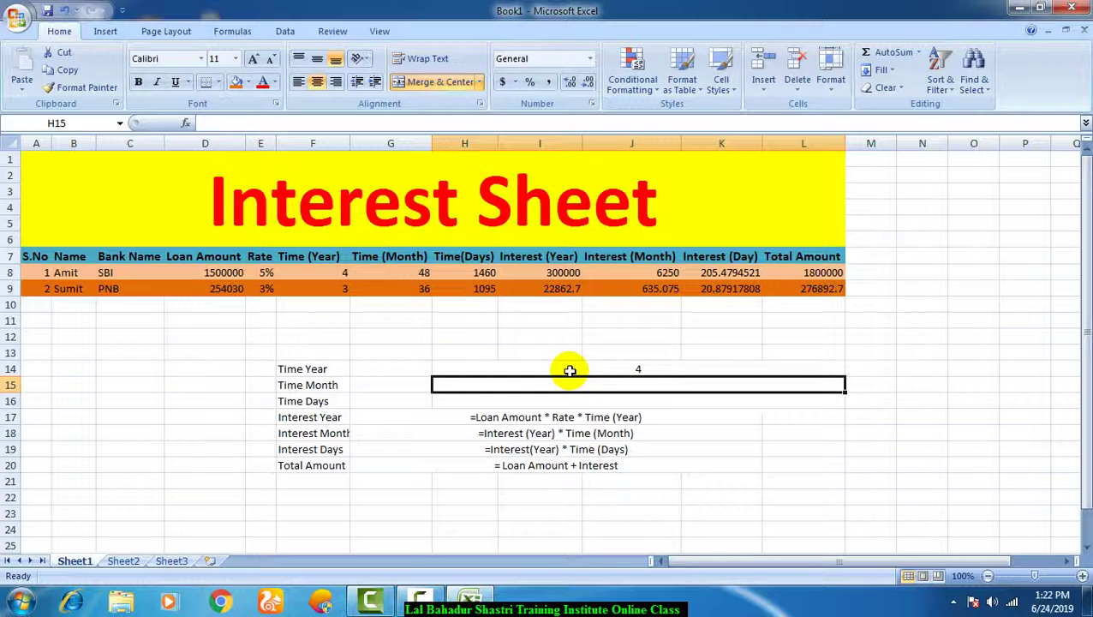
- Clear the 4 and the Time Year label from row 14, and enter '=' in H15
{"action": "key", "text": "Up"}
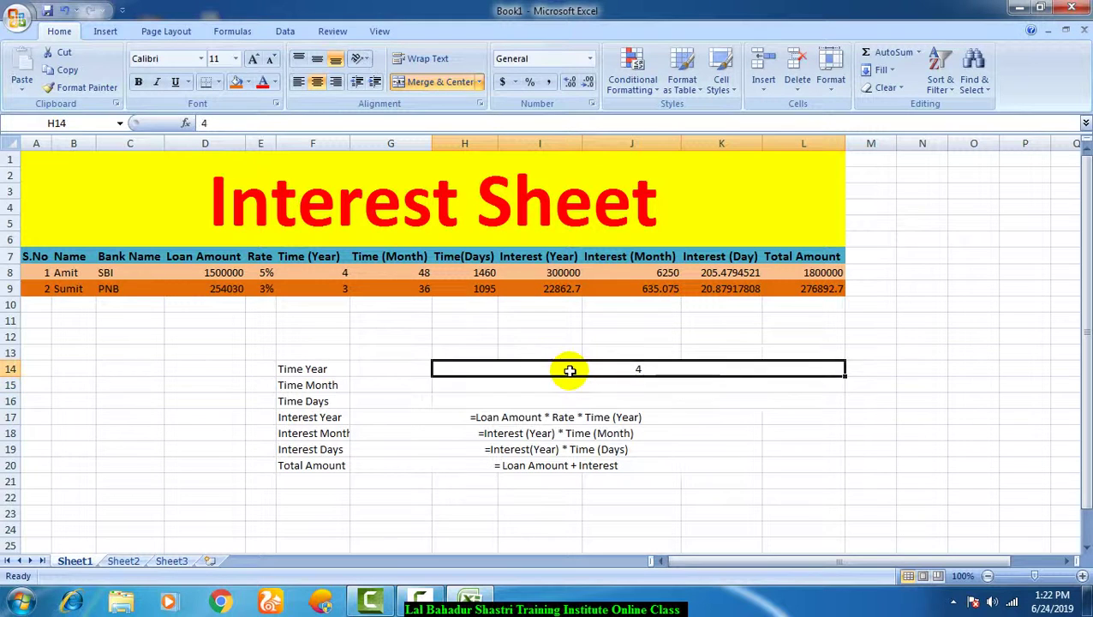
{"action": "key", "text": "Delete"}
{"action": "key", "text": "Left"}
{"action": "key", "text": "Left"}
{"action": "key", "text": "Delete"}
{"action": "key", "text": "Down"}
{"action": "key", "text": "Right"}
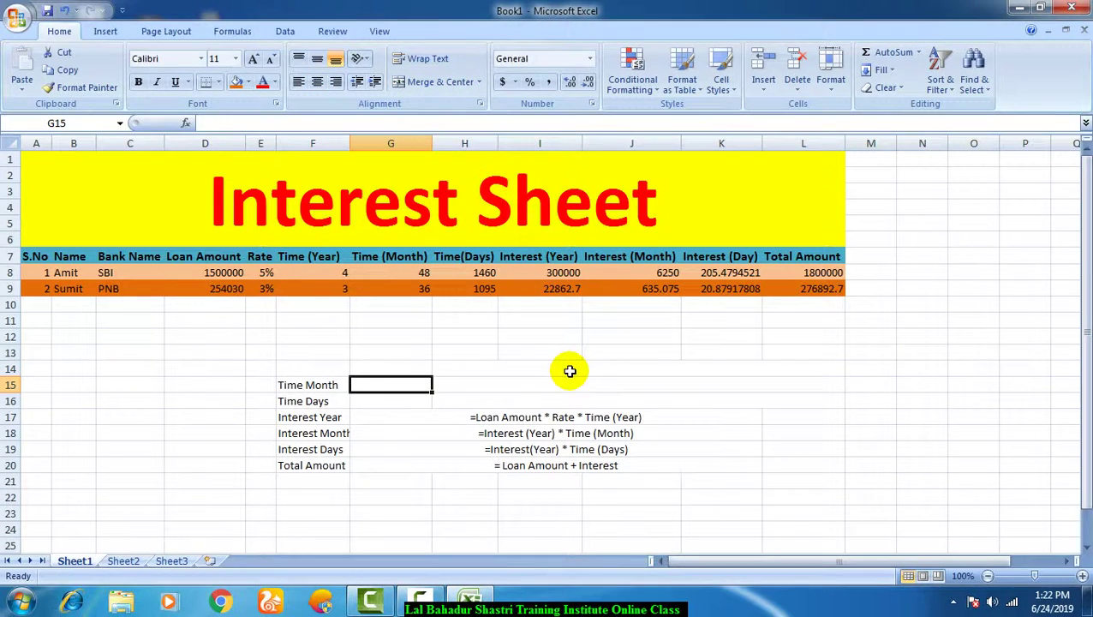
{"action": "key", "text": "Right"}
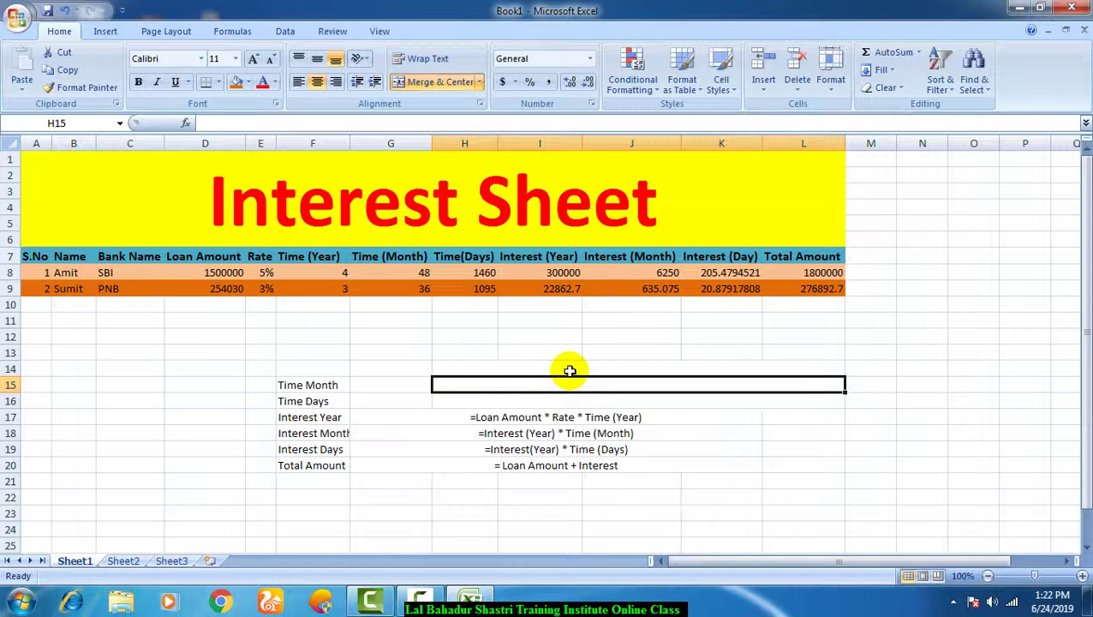
{"action": "type", "text": "="}
{"action": "key", "text": "ctrl+Return"}
- Format the merged H15 and H16 cells as Text
{"action": "key", "text": "shift+Down"}
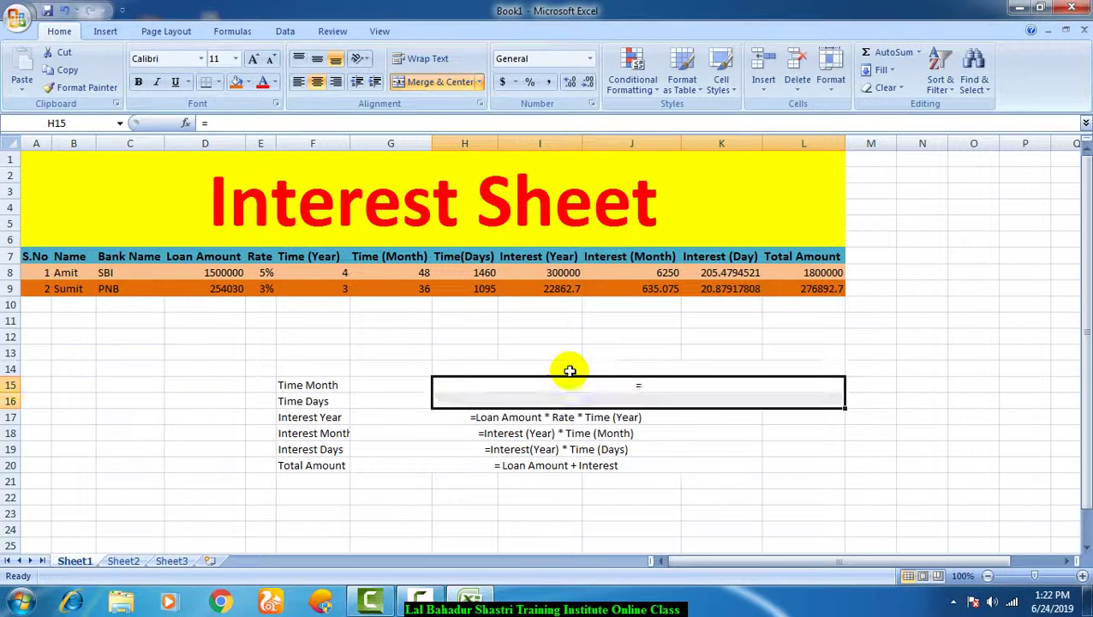
{"action": "left_click", "coordinate": [590, 58]}
{"action": "left_click_drag", "start_coordinate": [647, 146], "coordinate": [651, 343]}
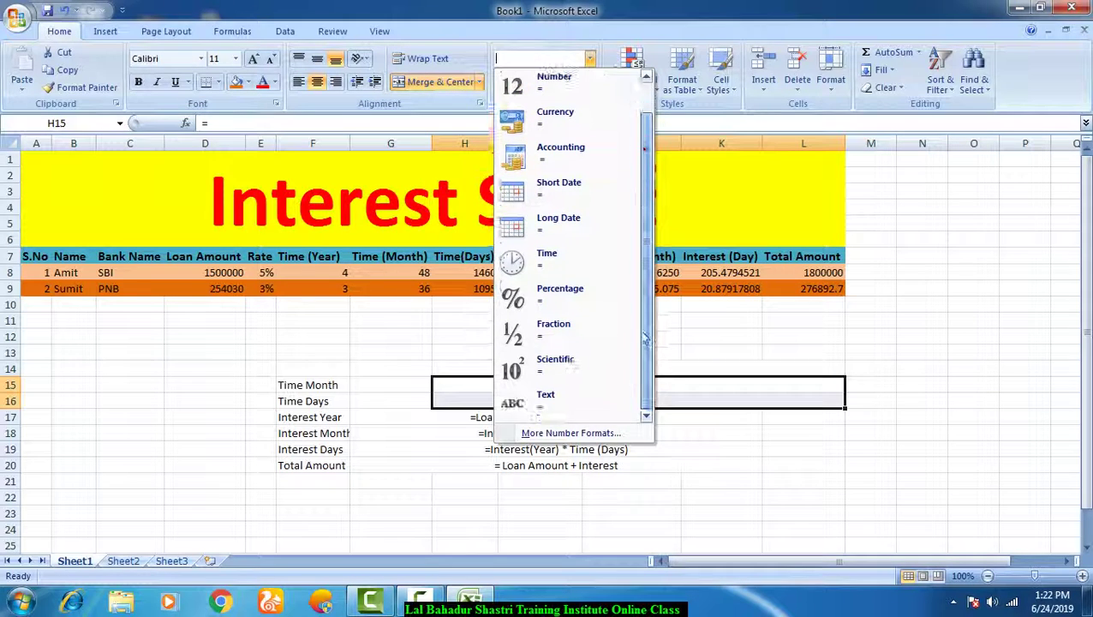
{"action": "left_click", "coordinate": [572, 405]}
{"action": "left_click", "coordinate": [744, 391]}
{"action": "left_click", "coordinate": [460, 385]}
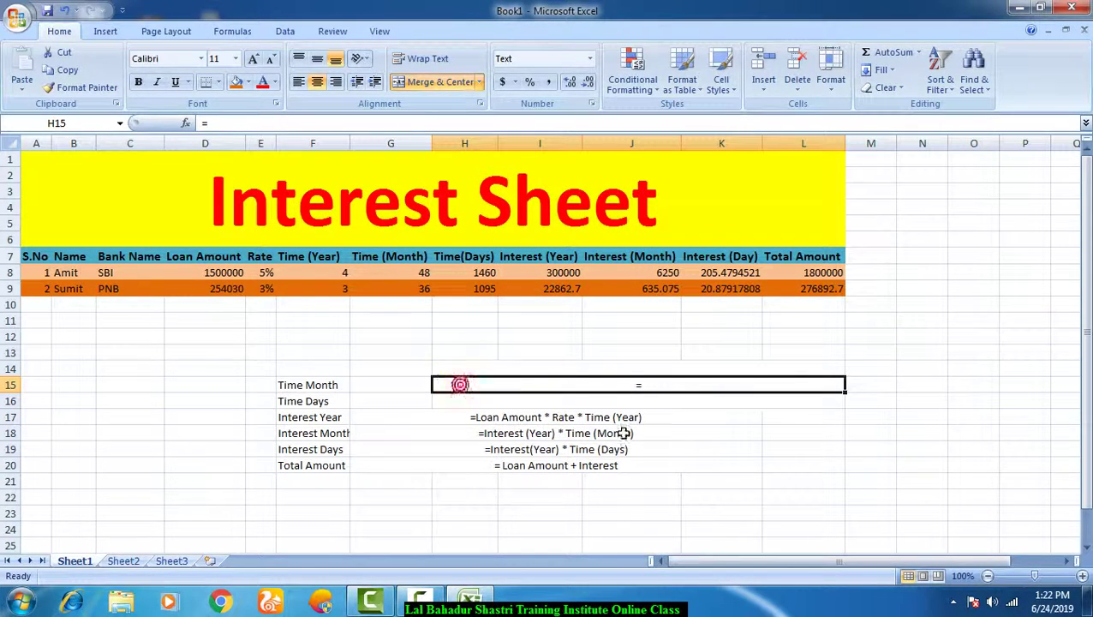
- Enter the notes 'Time Year * 12' in H15 and 'Time Year * 365' in H16
{"action": "double_click", "coordinate": [628, 391]}
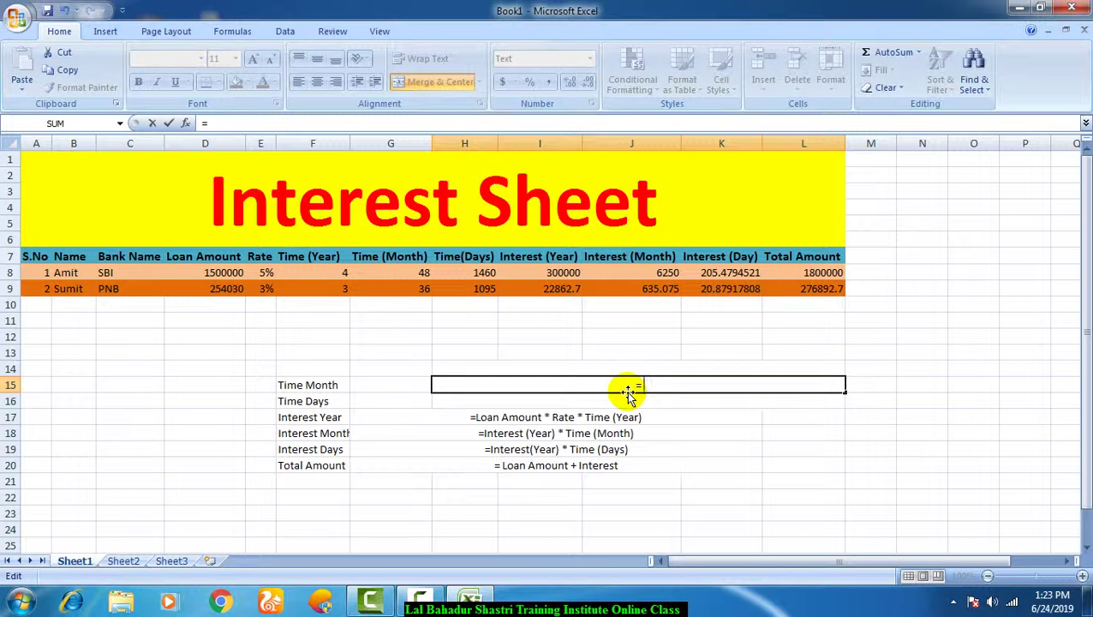
{"action": "type", "text": "Time"}
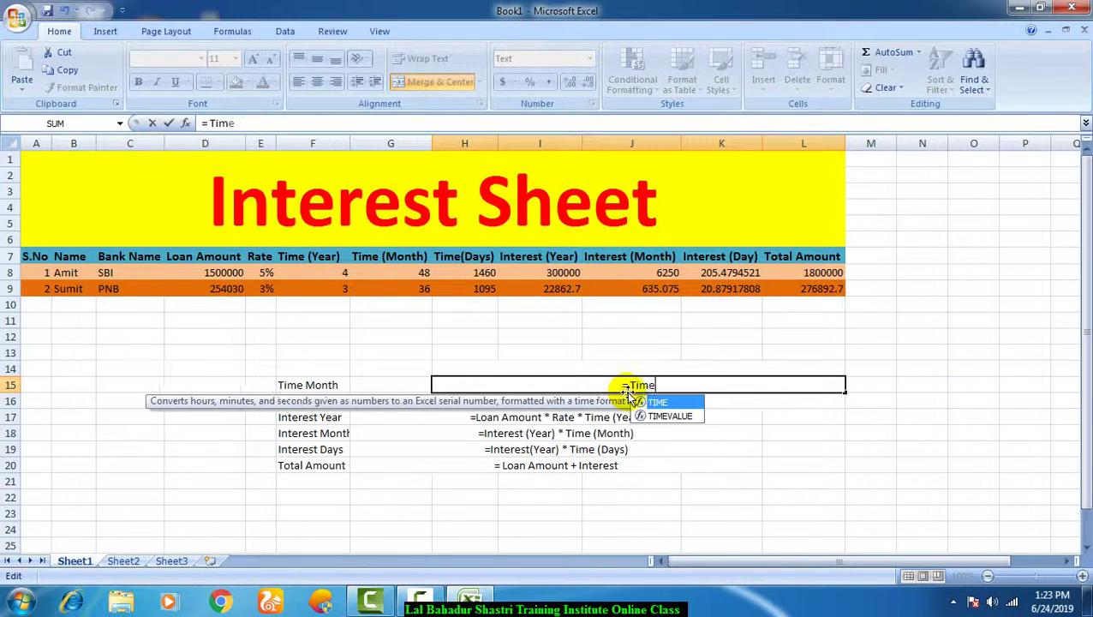
{"action": "type", "text": " Year "}
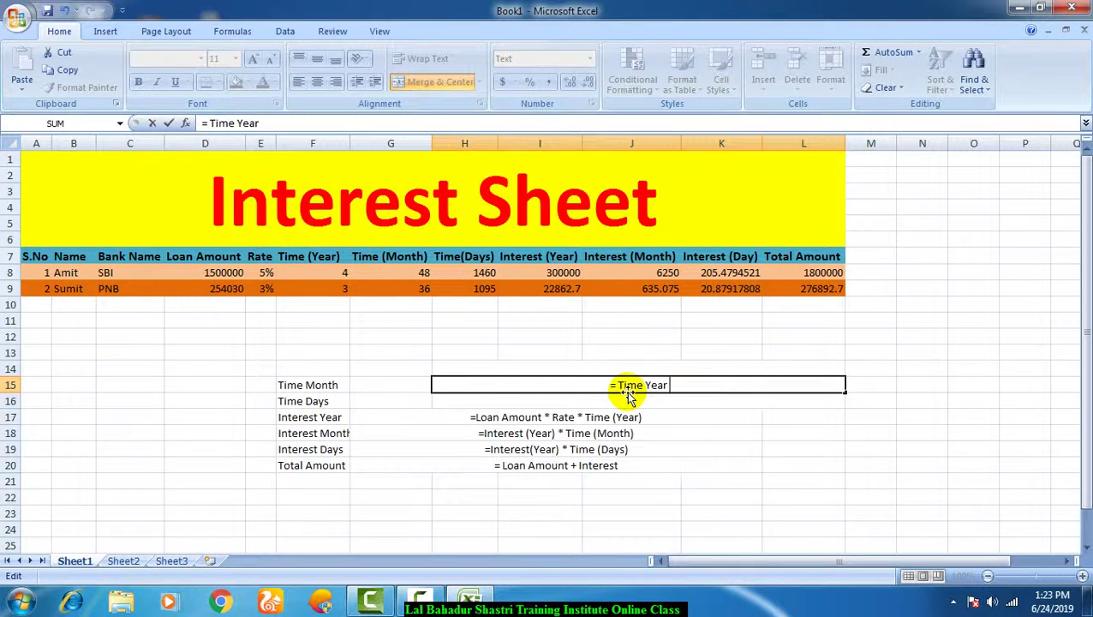
{"action": "type", "text": "*"}
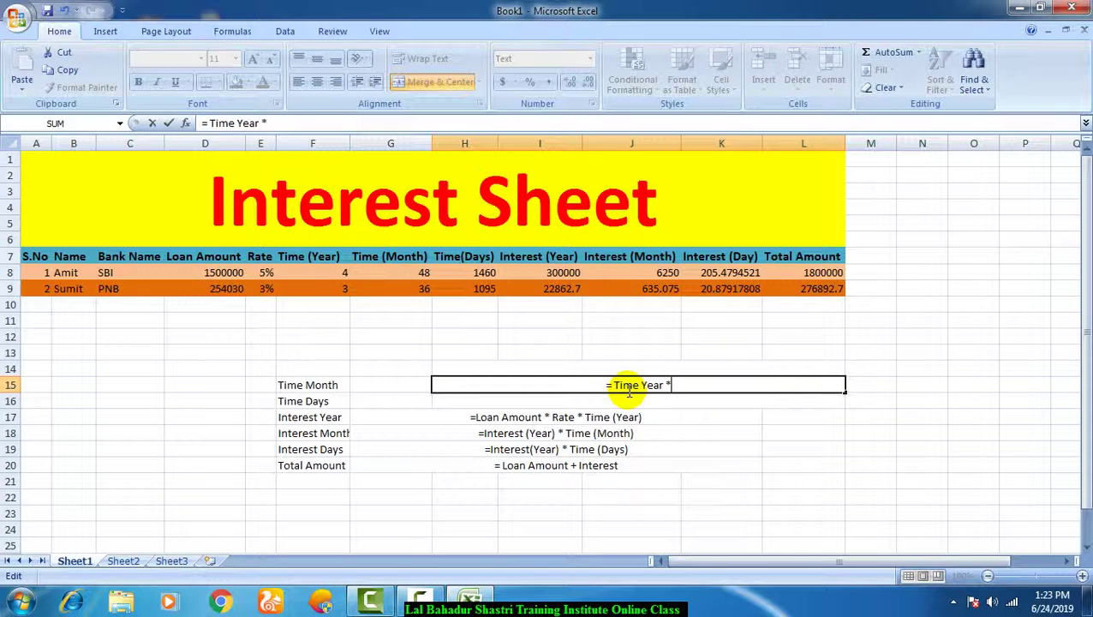
{"action": "type", "text": " 12"}
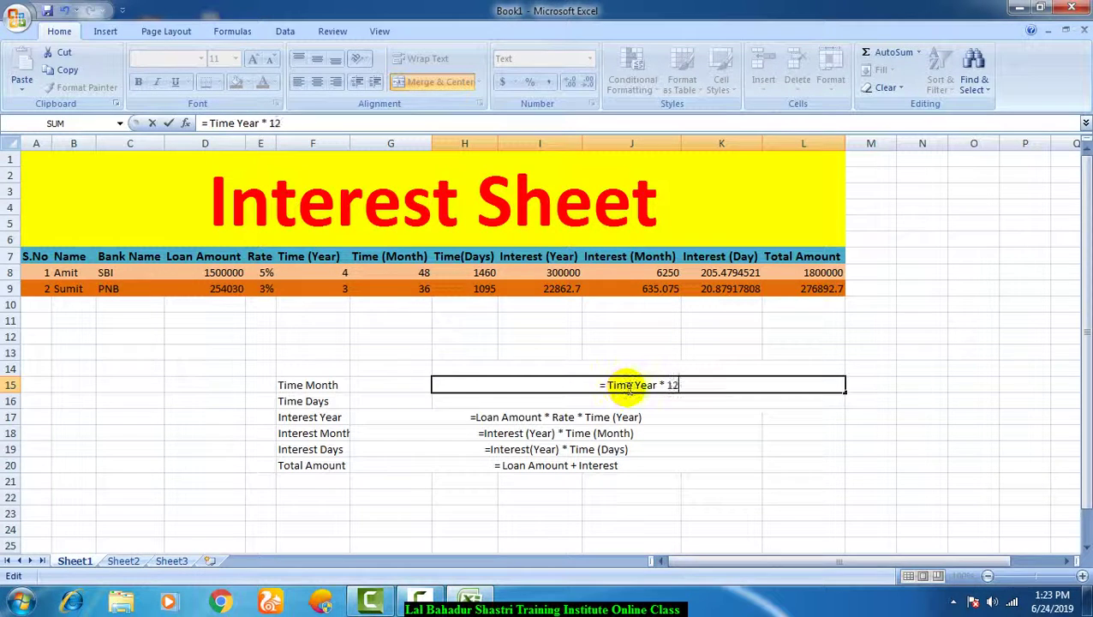
{"action": "key", "text": "Return"}
{"action": "type", "text": "Time"}
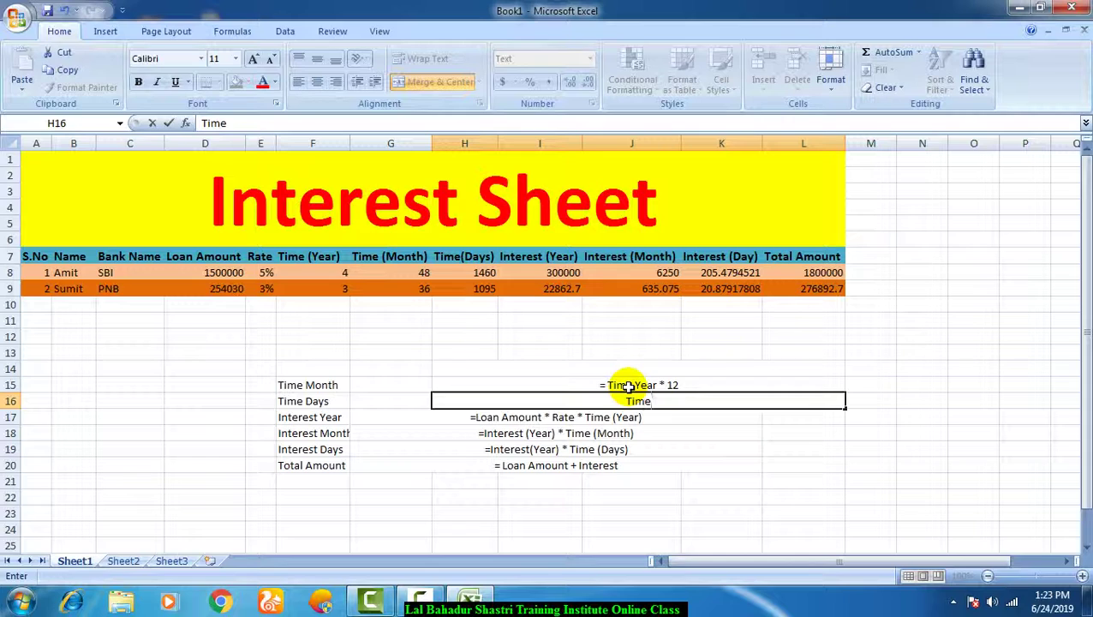
{"action": "type", "text": " yera"}
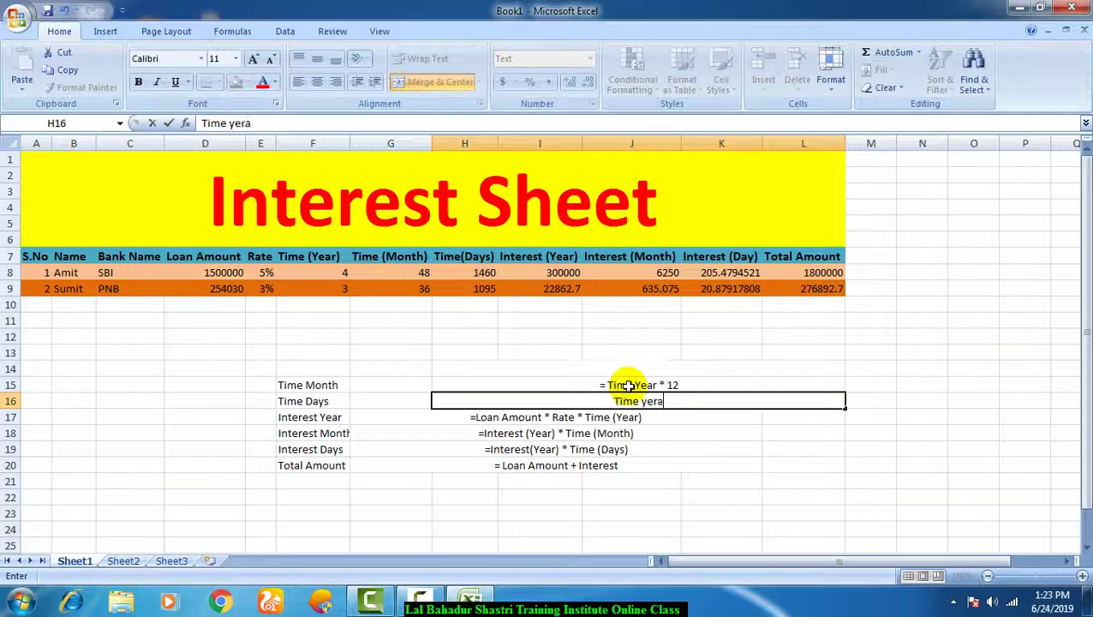
{"action": "key", "text": "BackSpace"}
{"action": "key", "text": "BackSpace"}
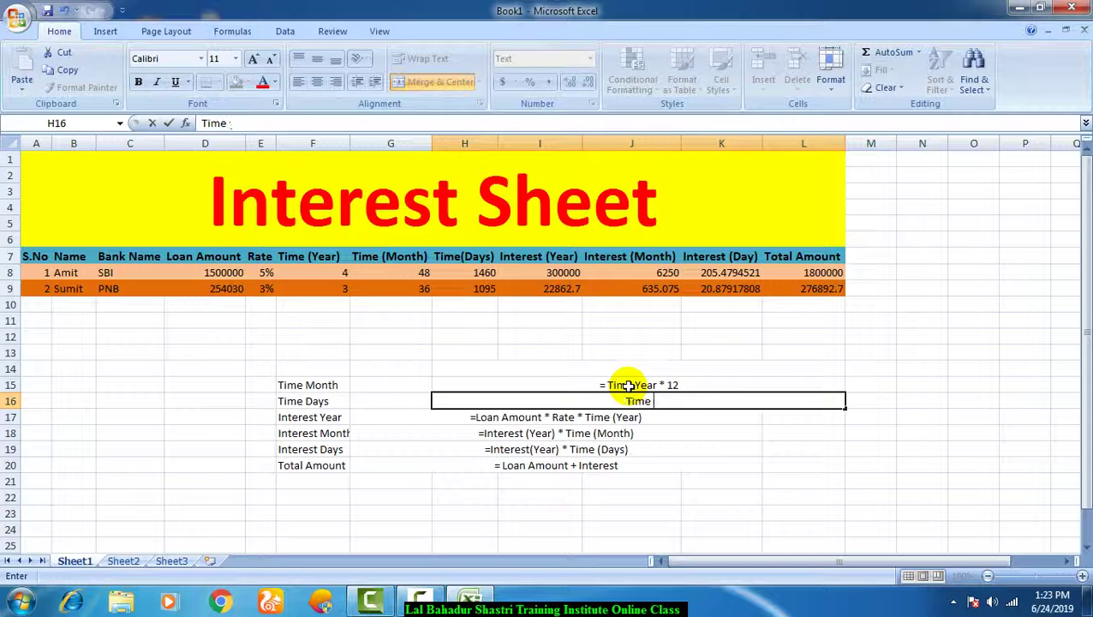
{"action": "type", "text": "Year *"}
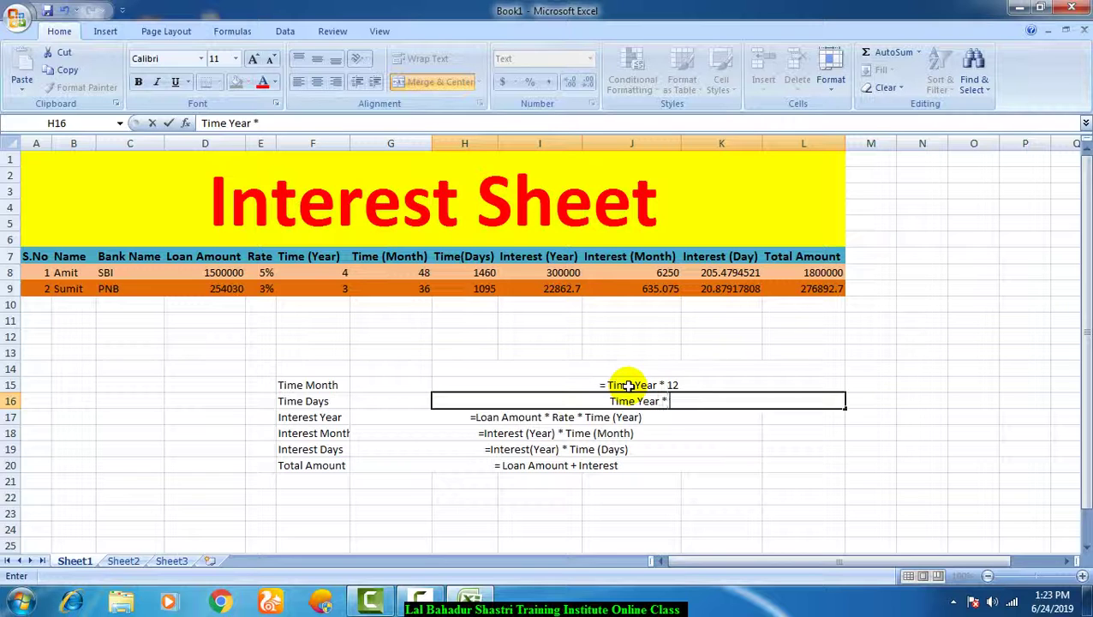
{"action": "type", "text": " 365"}
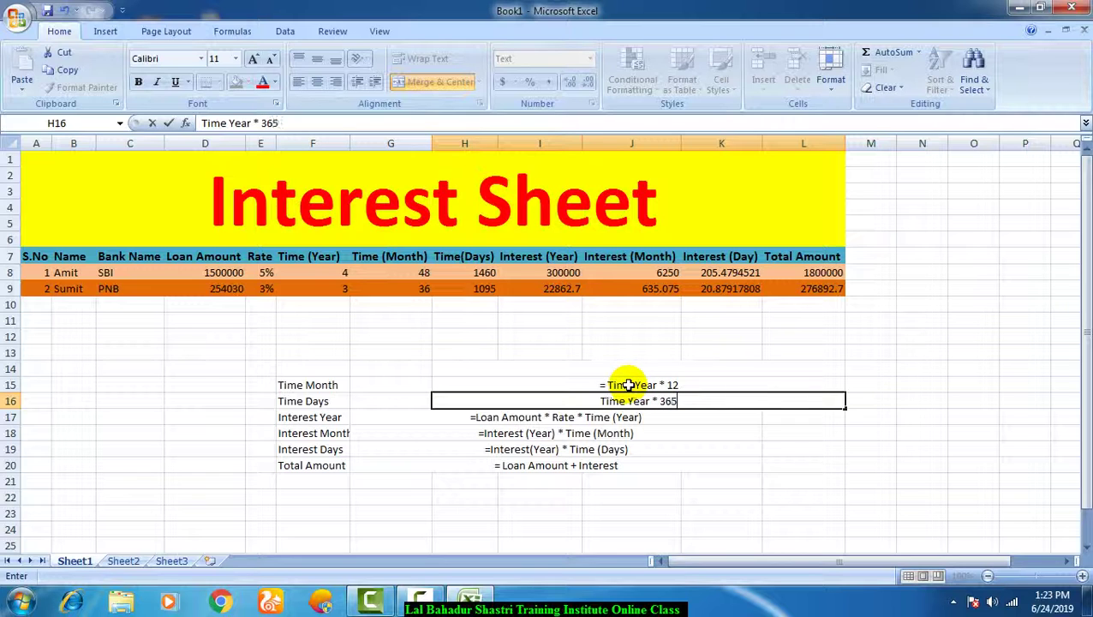
{"action": "key", "text": "Return"}
- Undo a stray 1 typed in M15, then select both merged note cells H15:H16
{"action": "key", "text": "Up"}
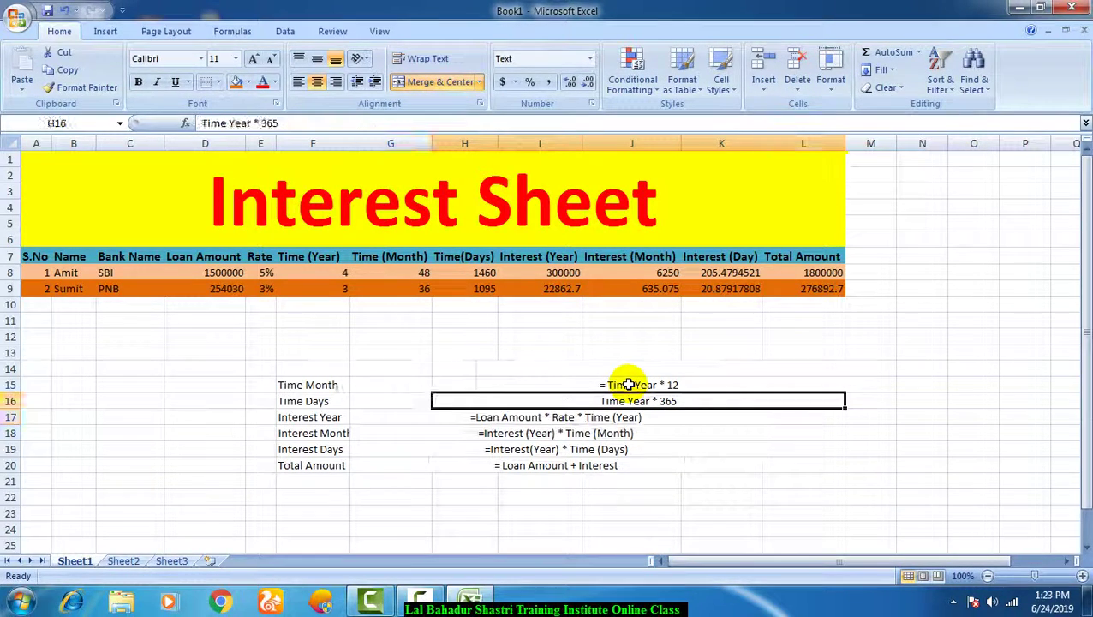
{"action": "key", "text": "Up"}
{"action": "key", "text": "Right"}
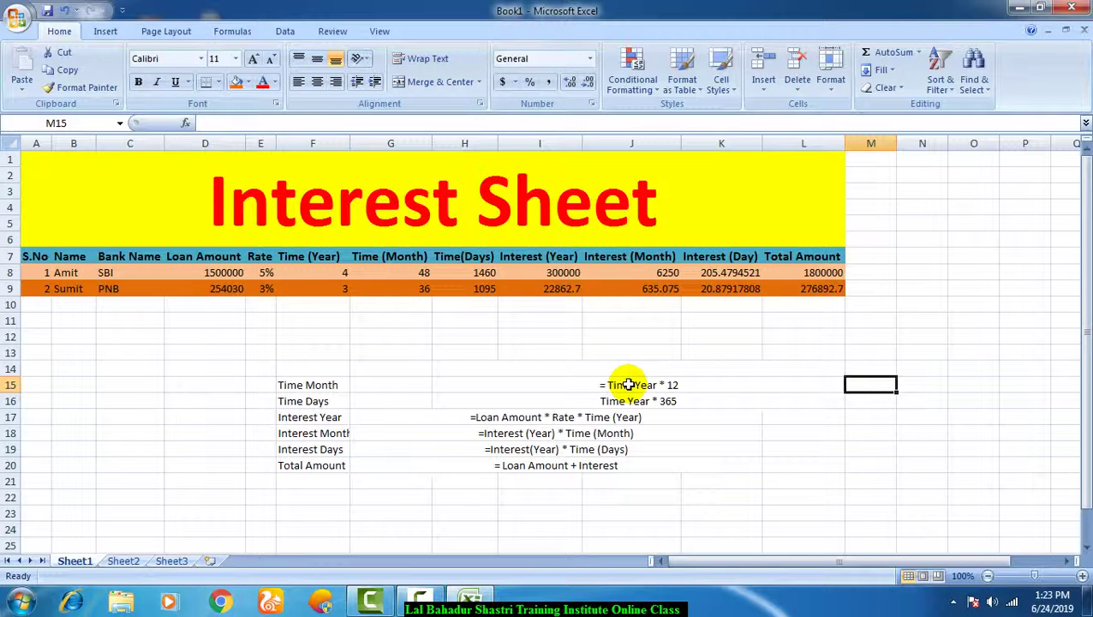
{"action": "type", "text": "1"}
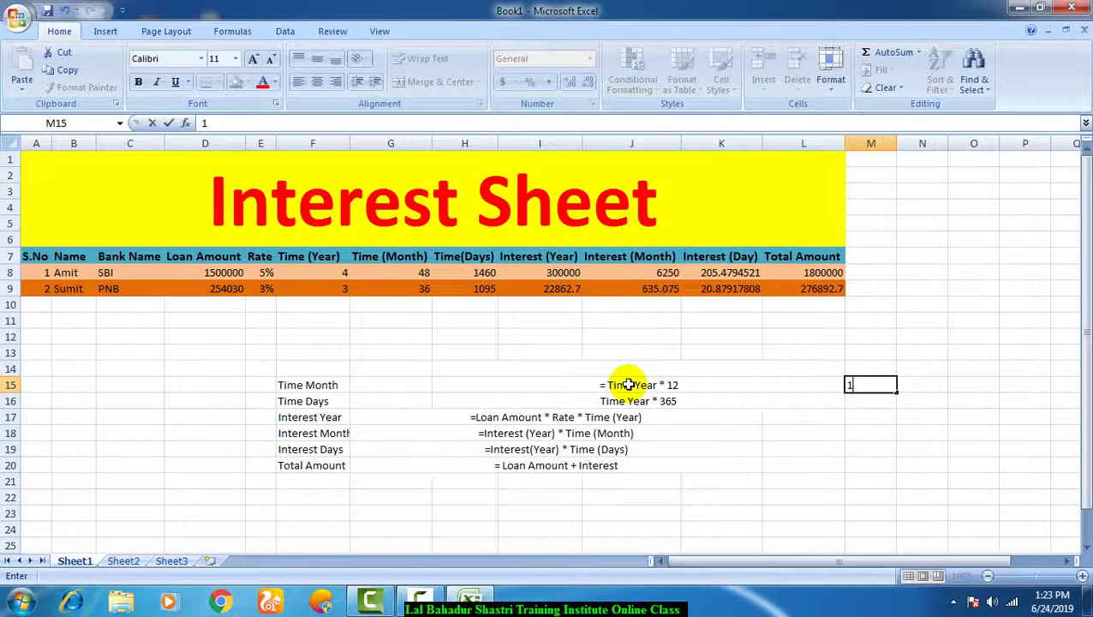
{"action": "key", "text": "Left"}
{"action": "key", "text": "ctrl+z"}
{"action": "key", "text": "Left"}
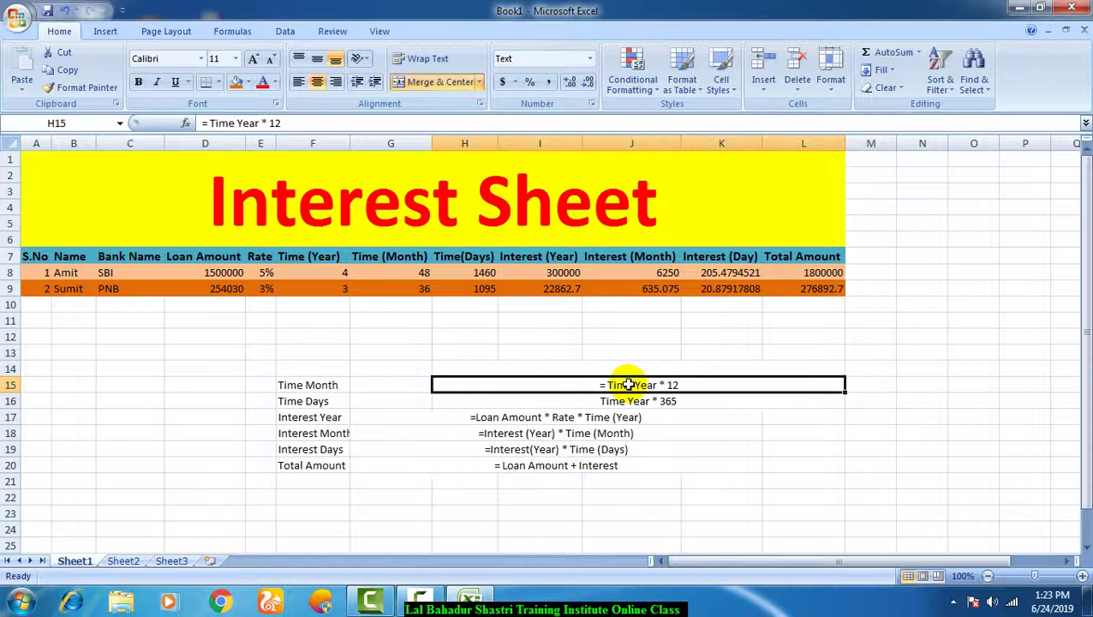
{"action": "key", "text": "Left"}
{"action": "key", "text": "Left"}
{"action": "key", "text": "Right"}
{"action": "key", "text": "Down"}
{"action": "key", "text": "Right"}
{"action": "key", "text": "Right"}
{"action": "key", "text": "Up"}
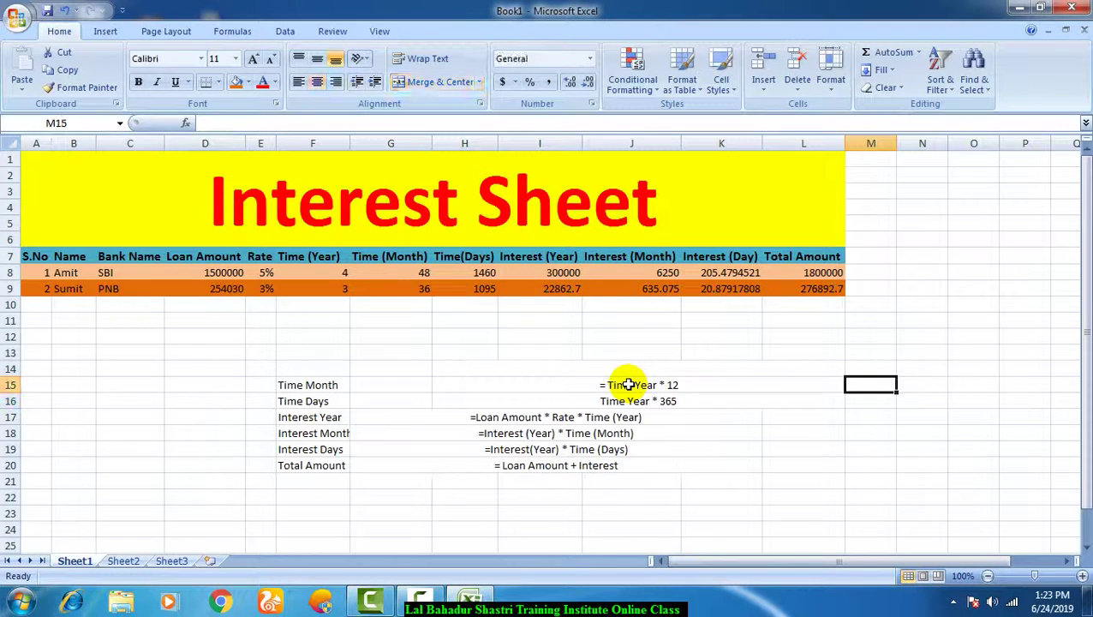
{"action": "key", "text": "Left"}
{"action": "key", "text": "shift+Down"}
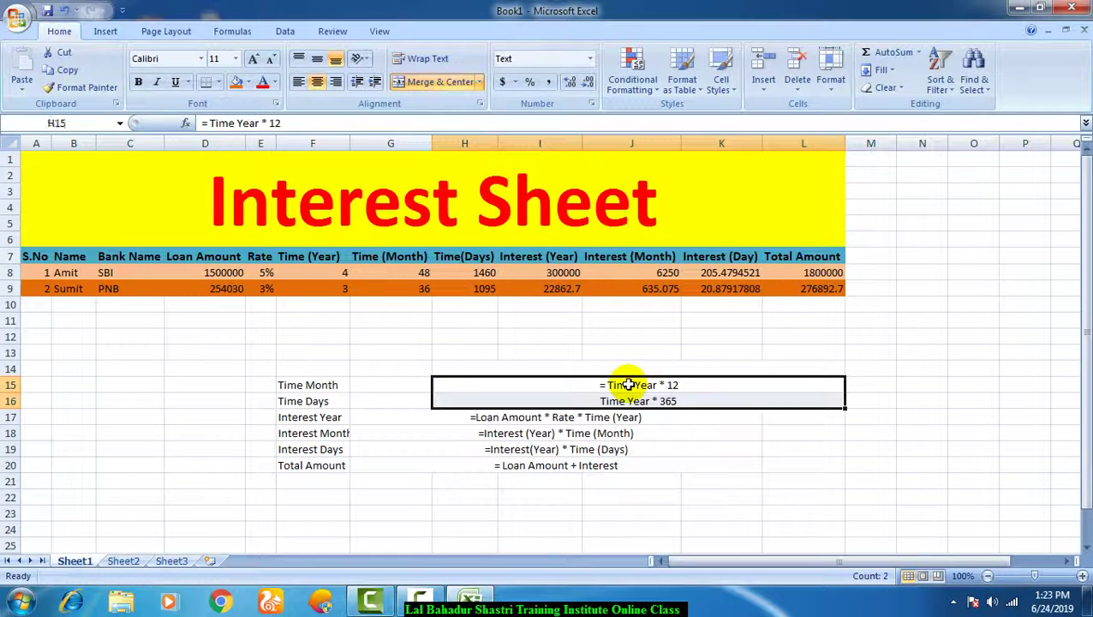
- Left-align the Time Month and Time Days formula notes in H15:H16
{"action": "left_click", "coordinate": [299, 83]}
{"action": "left_click_drag", "start_coordinate": [474, 418], "coordinate": [498, 480]}
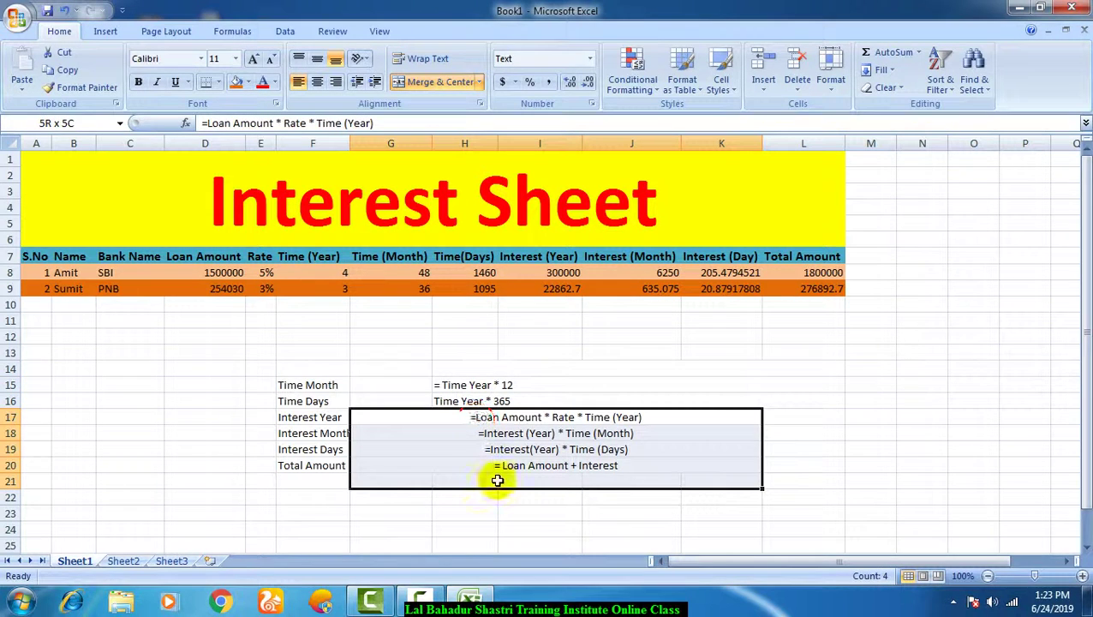
{"action": "left_click", "coordinate": [506, 418]}
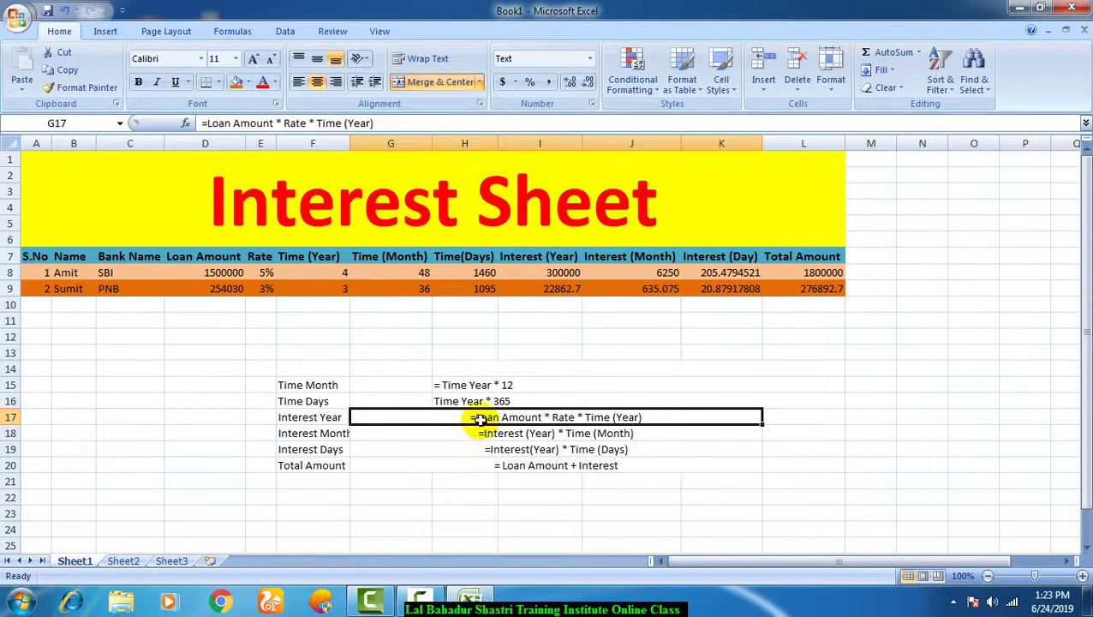
{"action": "left_click", "coordinate": [415, 473]}
{"action": "left_click_drag", "start_coordinate": [390, 419], "coordinate": [395, 473]}
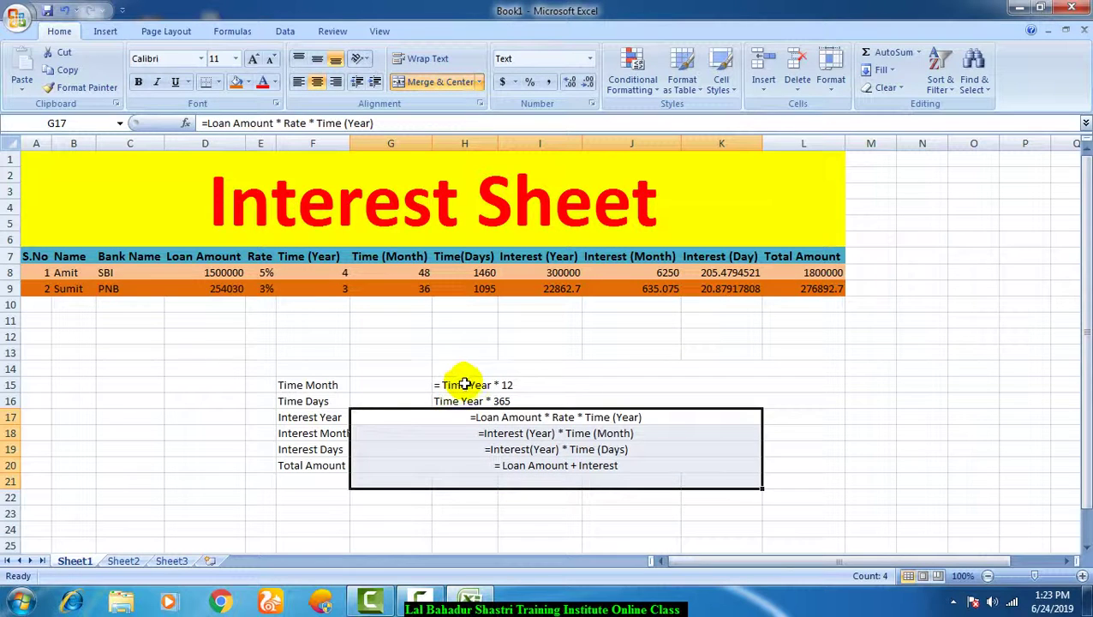
{"action": "left_click_drag", "start_coordinate": [464, 384], "coordinate": [468, 399]}
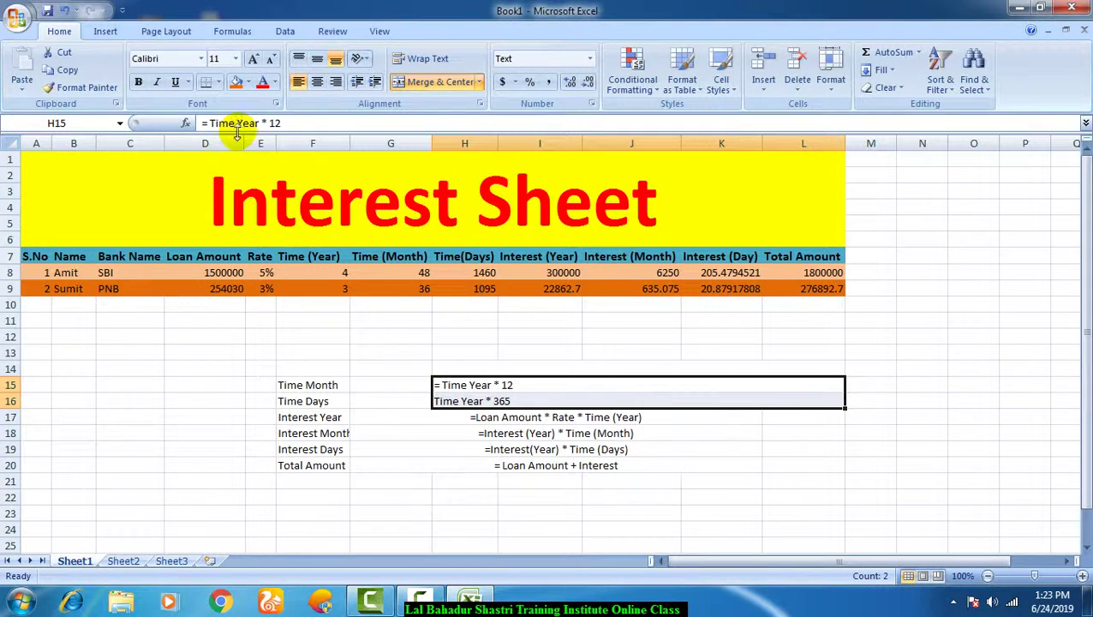
{"action": "left_click", "coordinate": [438, 400]}
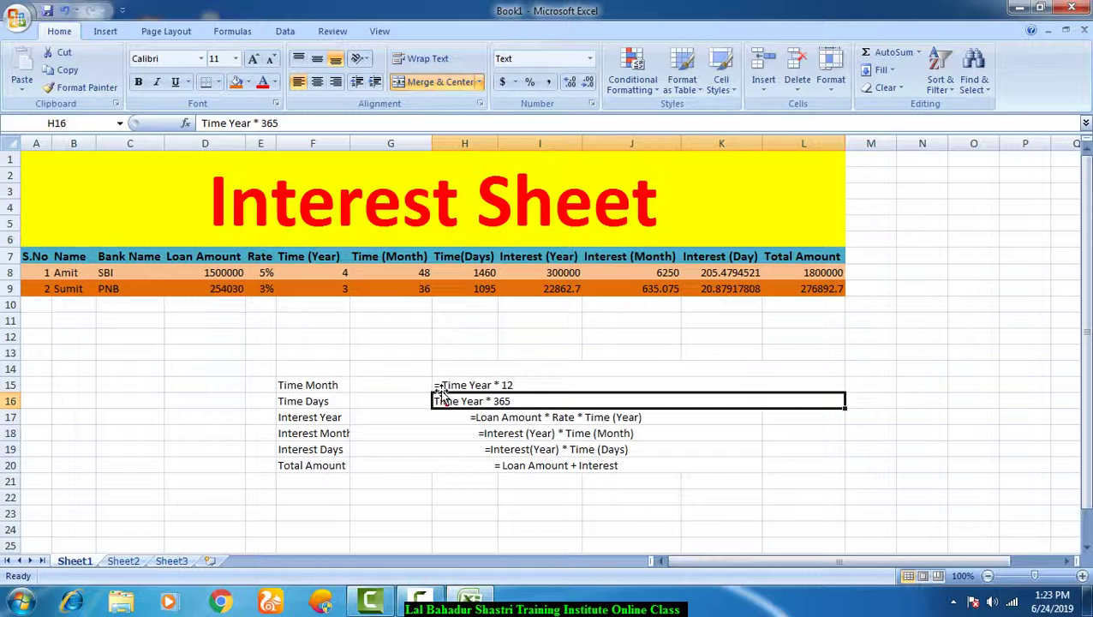
- Prefix the Time Days note with '=' so it reads '= Time Year * 365'
{"action": "left_click", "coordinate": [203, 125]}
{"action": "type", "text": "="}
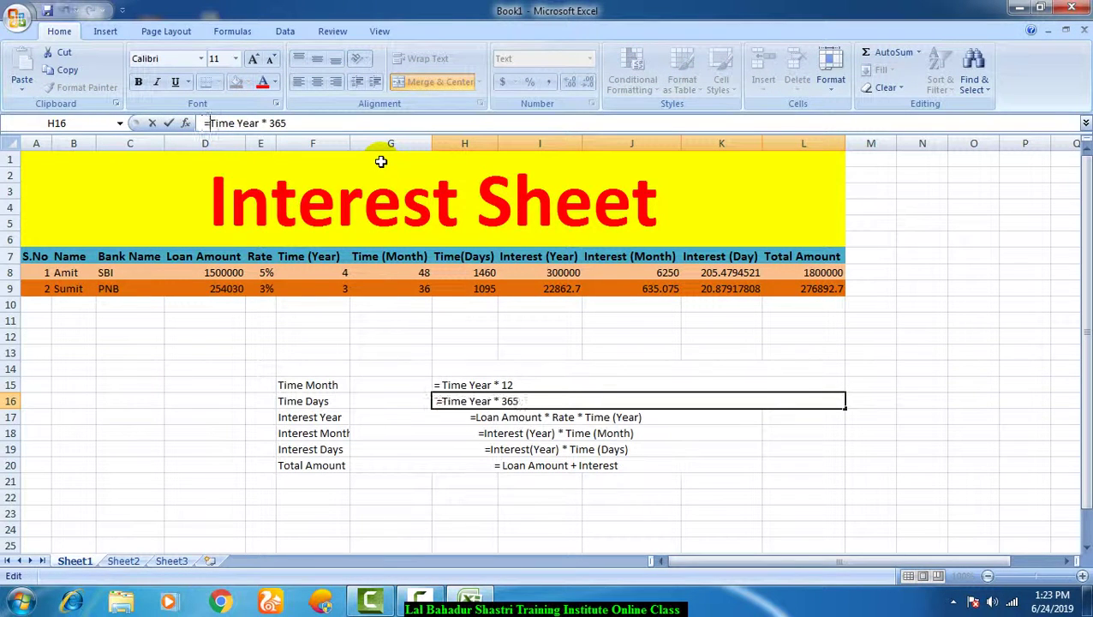
{"action": "key", "text": "Return"}
{"action": "key", "text": "Up"}
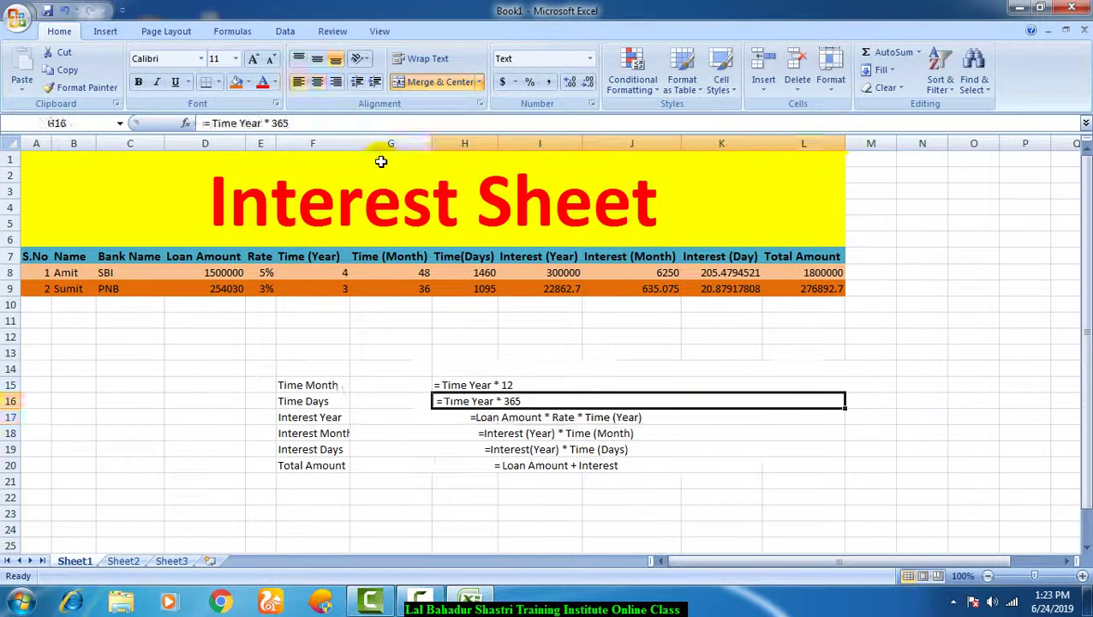
{"action": "key", "text": "F2"}
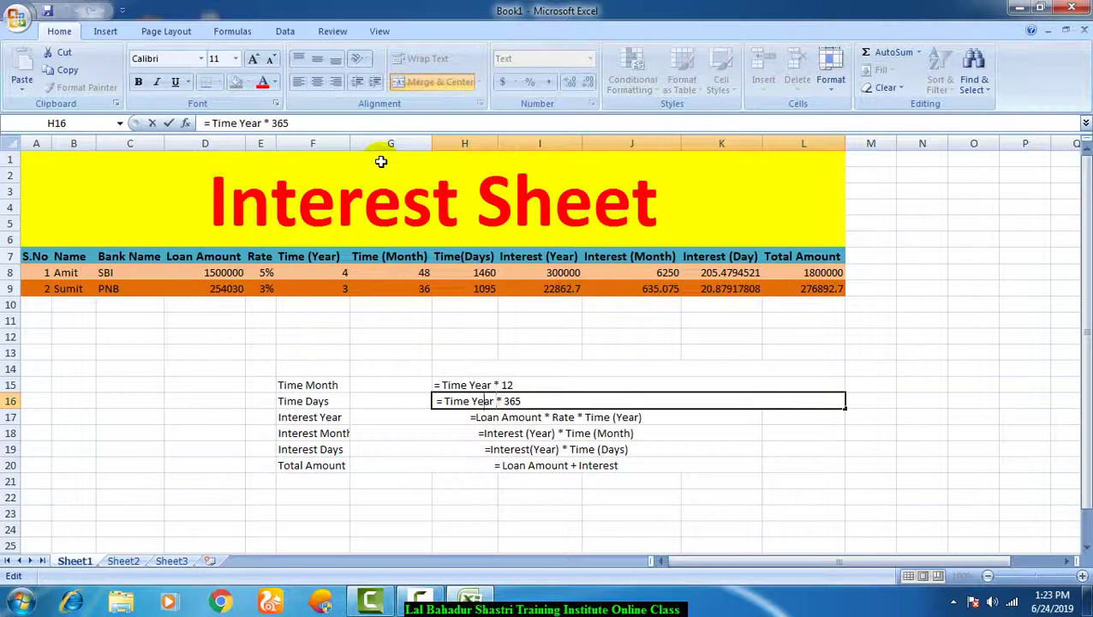
{"action": "key", "text": "Return"}
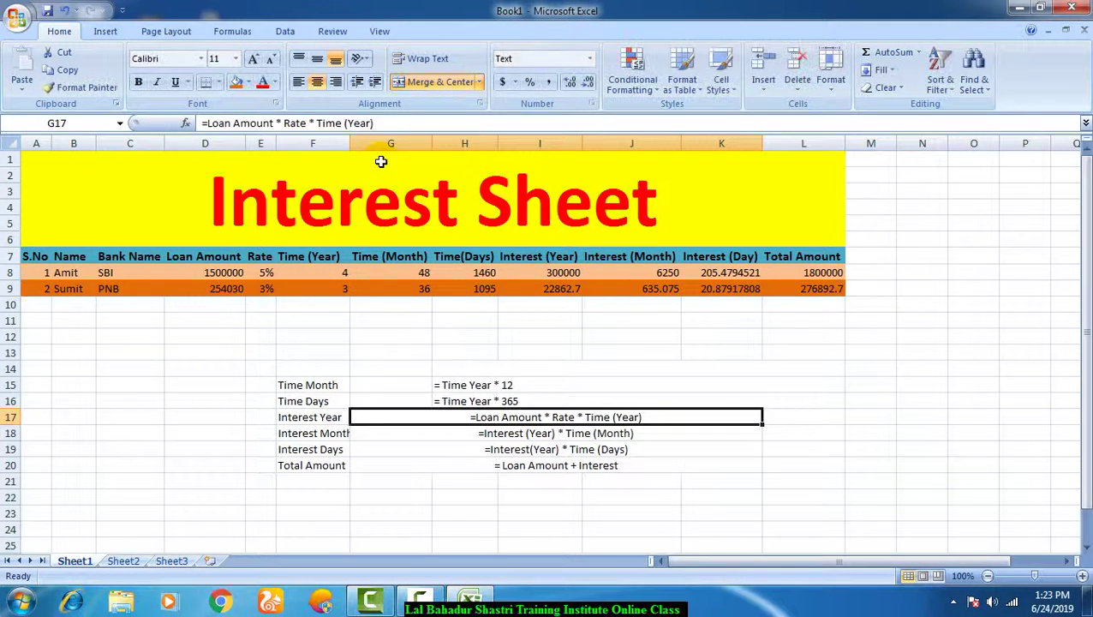
{"action": "key", "text": "Up"}
{"action": "key", "text": "Up"}
{"action": "key", "text": "Up"}
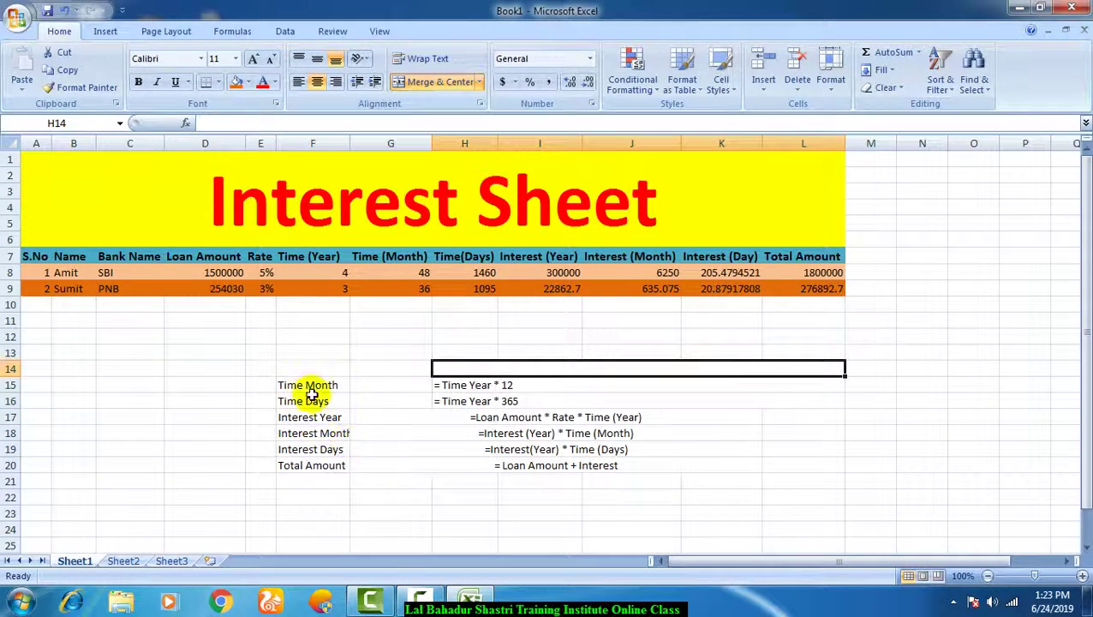
- Bold the labels in F15:F19, then the Total Amount label in F20
{"action": "left_click_drag", "start_coordinate": [309, 386], "coordinate": [320, 449]}
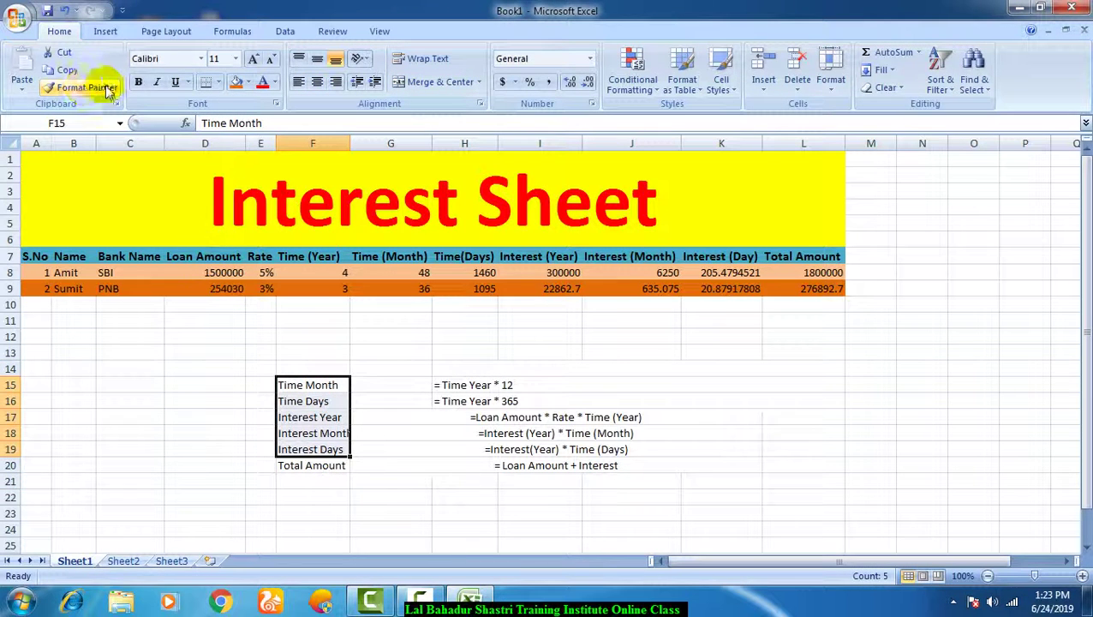
{"action": "left_click", "coordinate": [137, 81]}
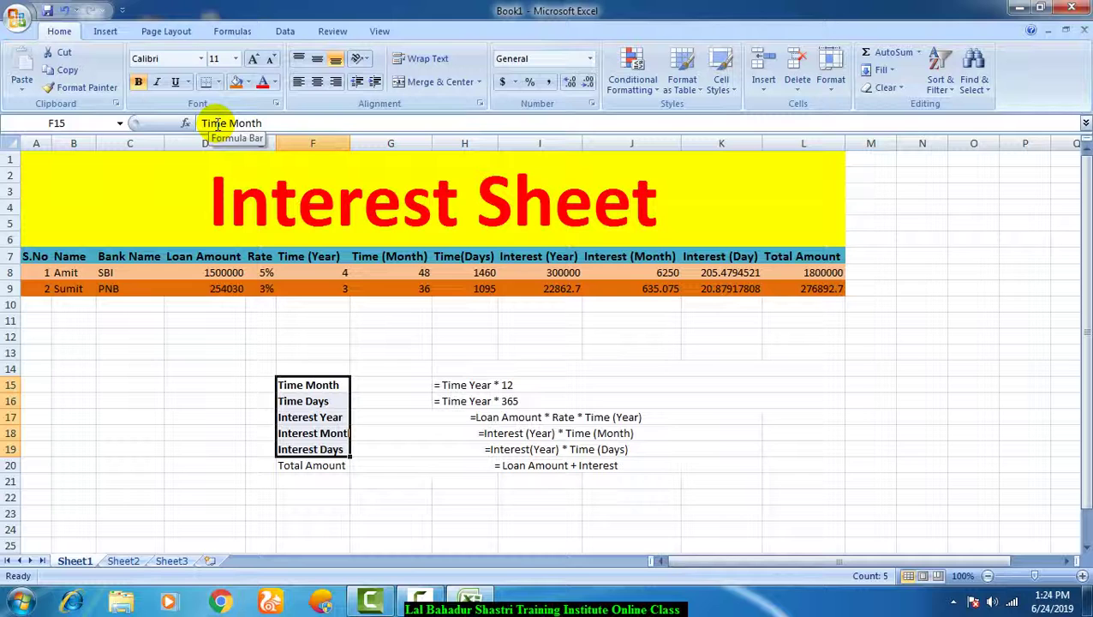
{"action": "left_click", "coordinate": [291, 467]}
{"action": "left_click", "coordinate": [138, 82]}
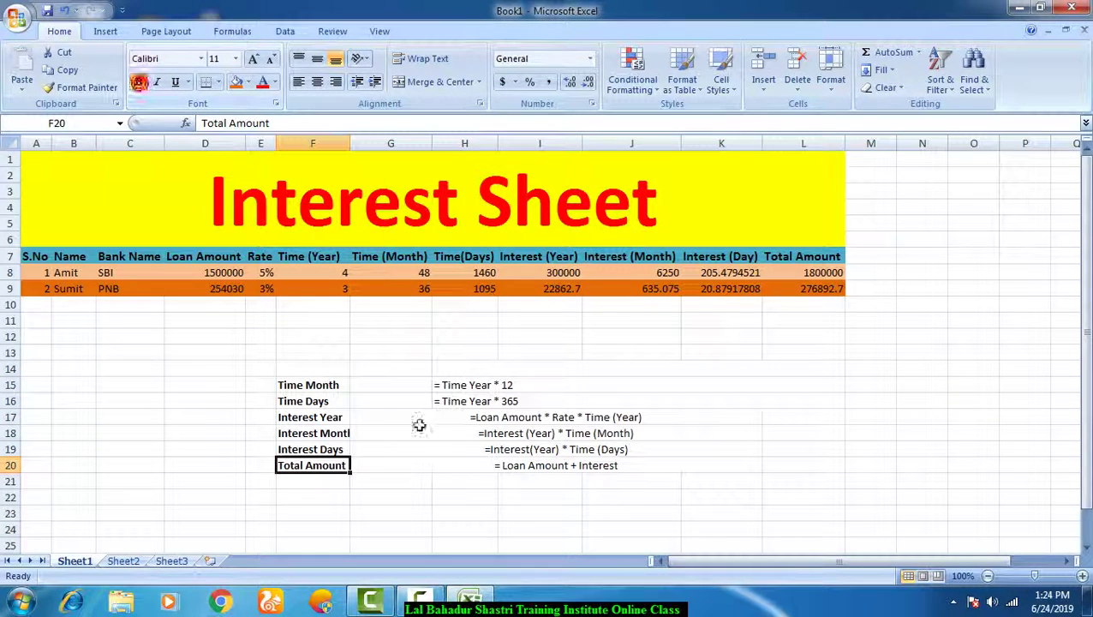
{"action": "left_click", "coordinate": [473, 385]}
{"action": "left_click", "coordinate": [473, 384]}
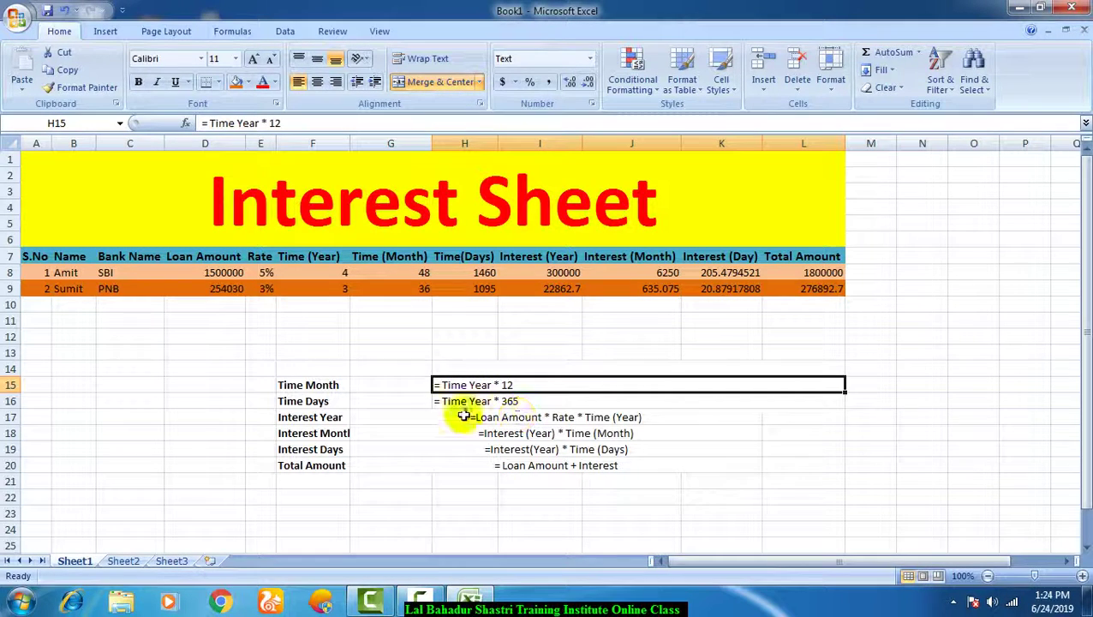
- Merge F13:L14 with Alt+H, M, C, then undo that merge
{"action": "left_click", "coordinate": [417, 351]}
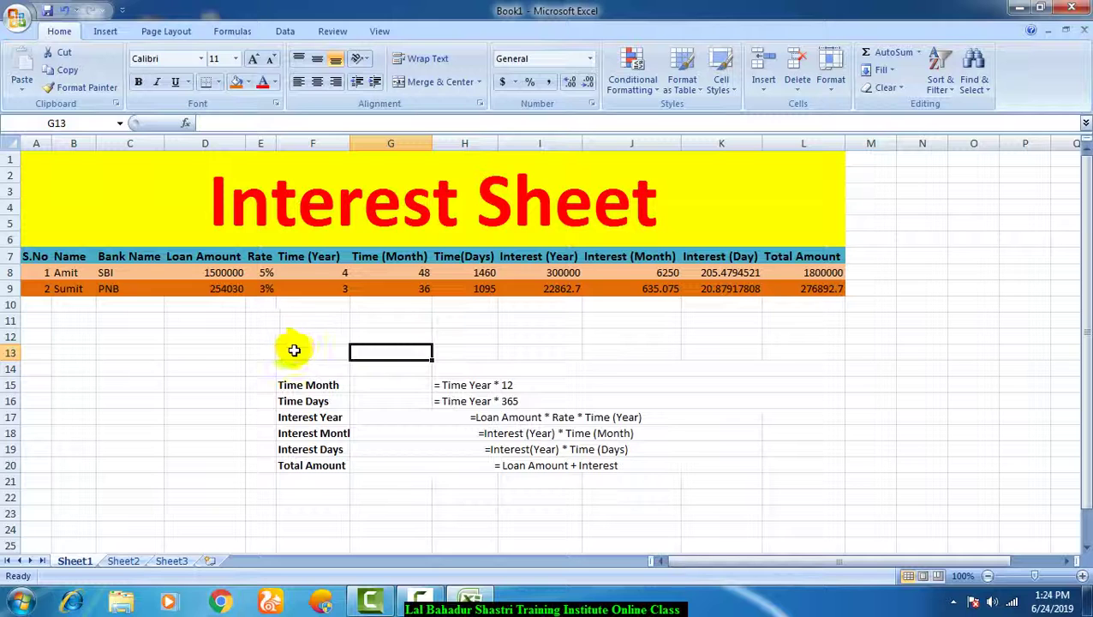
{"action": "left_click_drag", "start_coordinate": [294, 350], "coordinate": [568, 366]}
{"action": "key", "text": "alt+h"}
{"action": "key", "text": "m"}
{"action": "key", "text": "c"}
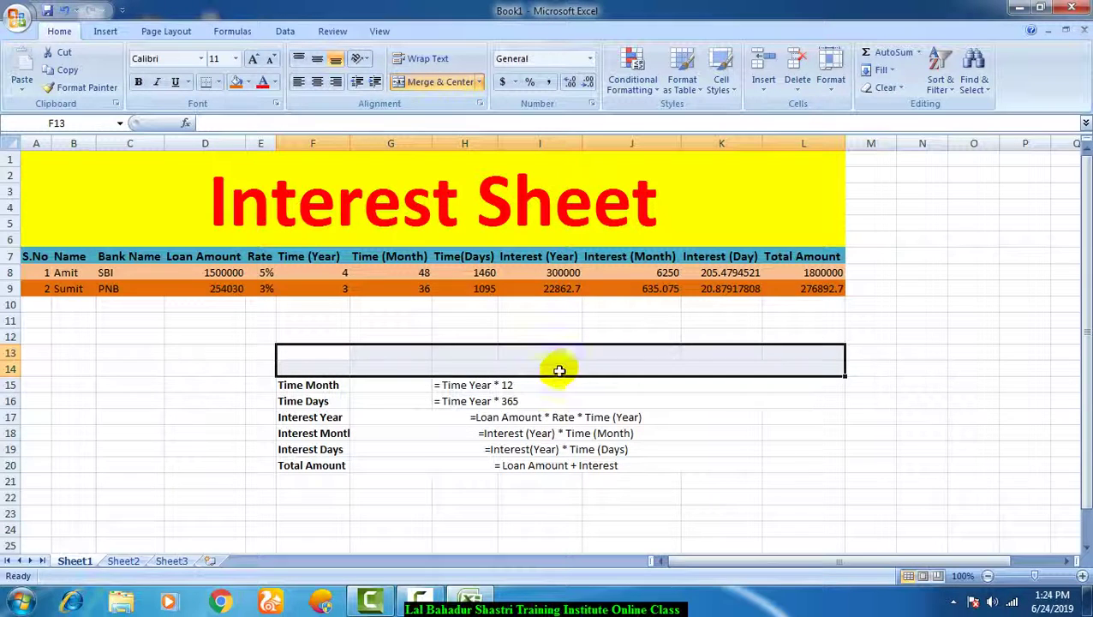
{"action": "key", "text": "ctrl+z"}
- Merge cells D12 through J14 into a single blank title block
{"action": "left_click", "coordinate": [368, 349]}
{"action": "left_click", "coordinate": [413, 370]}
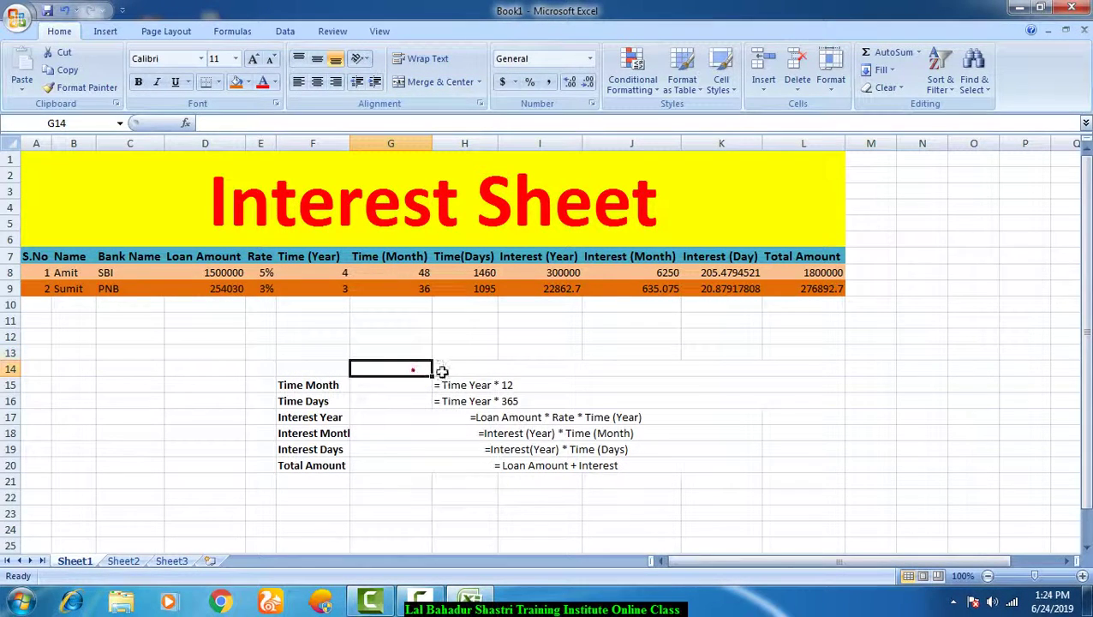
{"action": "left_click_drag", "start_coordinate": [441, 370], "coordinate": [822, 370]}
{"action": "left_click", "coordinate": [454, 82]}
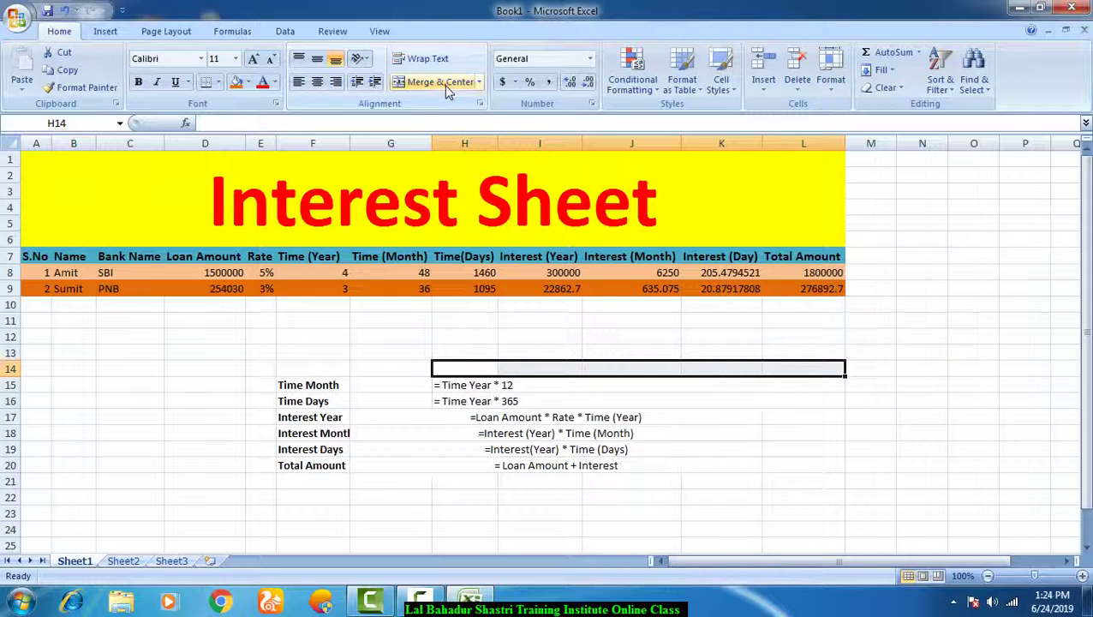
{"action": "left_click", "coordinate": [304, 353]}
{"action": "left_click_drag", "start_coordinate": [181, 336], "coordinate": [664, 365]}
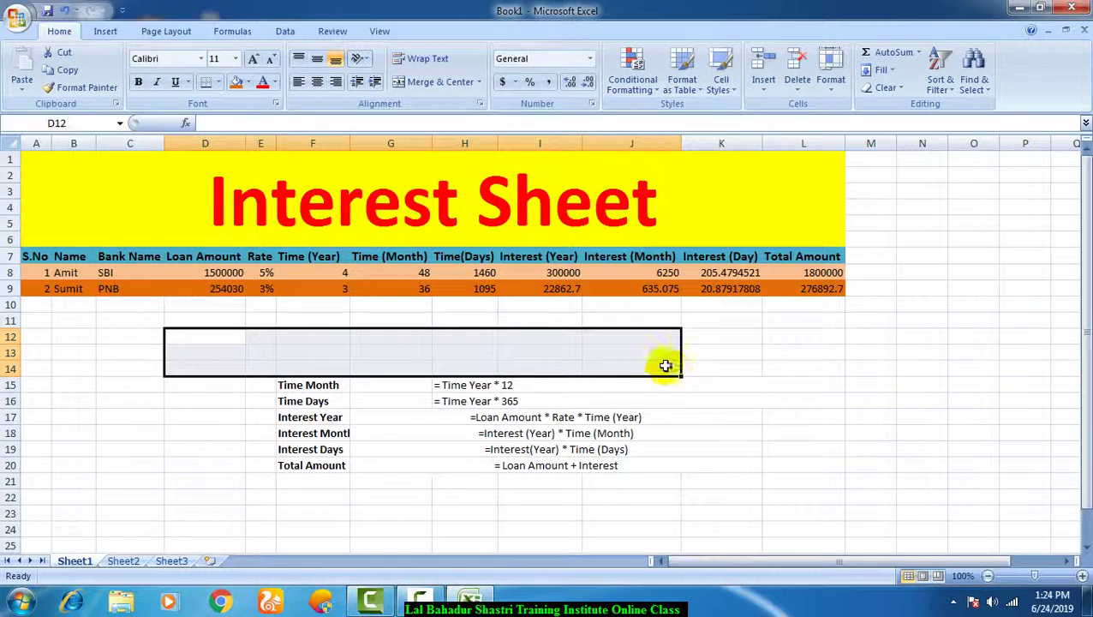
{"action": "left_click", "coordinate": [425, 83]}
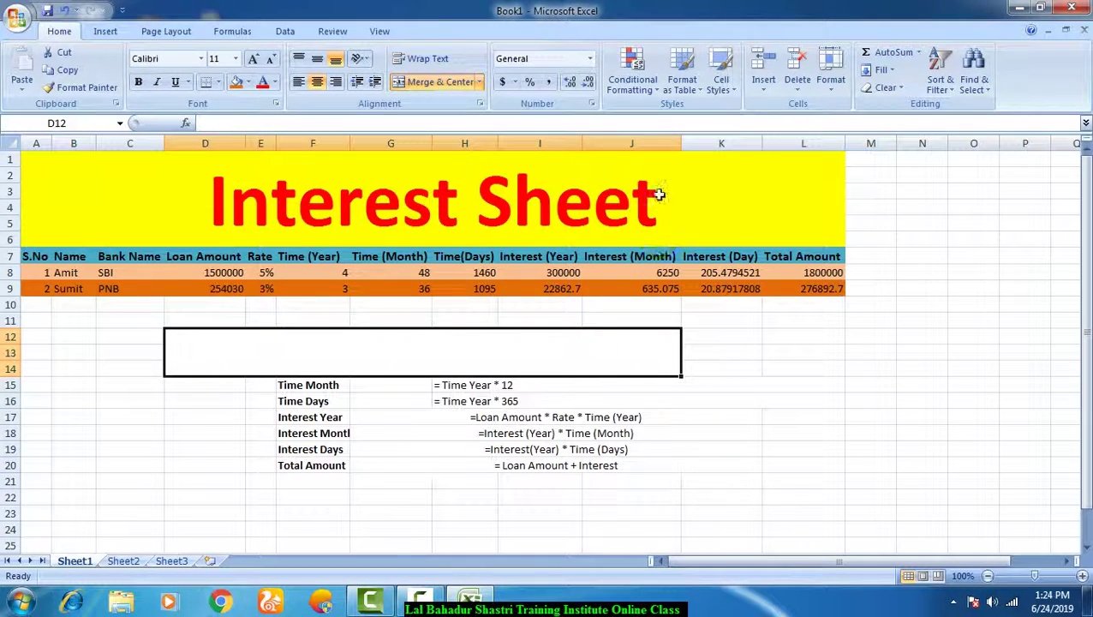
- Enter 'Formulas' in merged D12 and enlarge it to 36-point
{"action": "type", "text": "Formulas"}
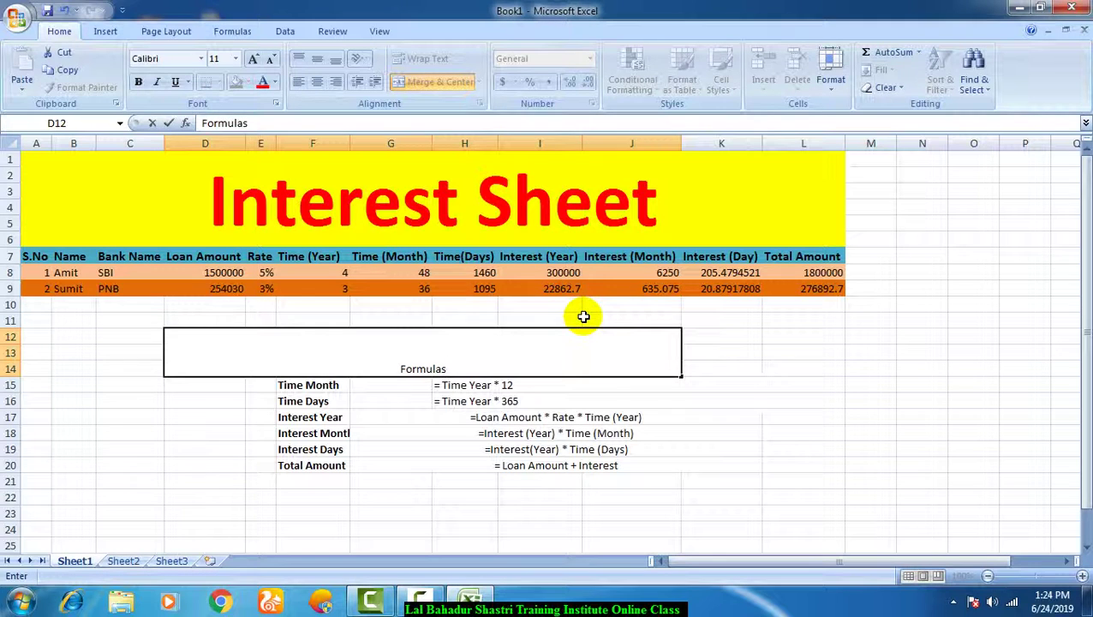
{"action": "key", "text": "ctrl+Return"}
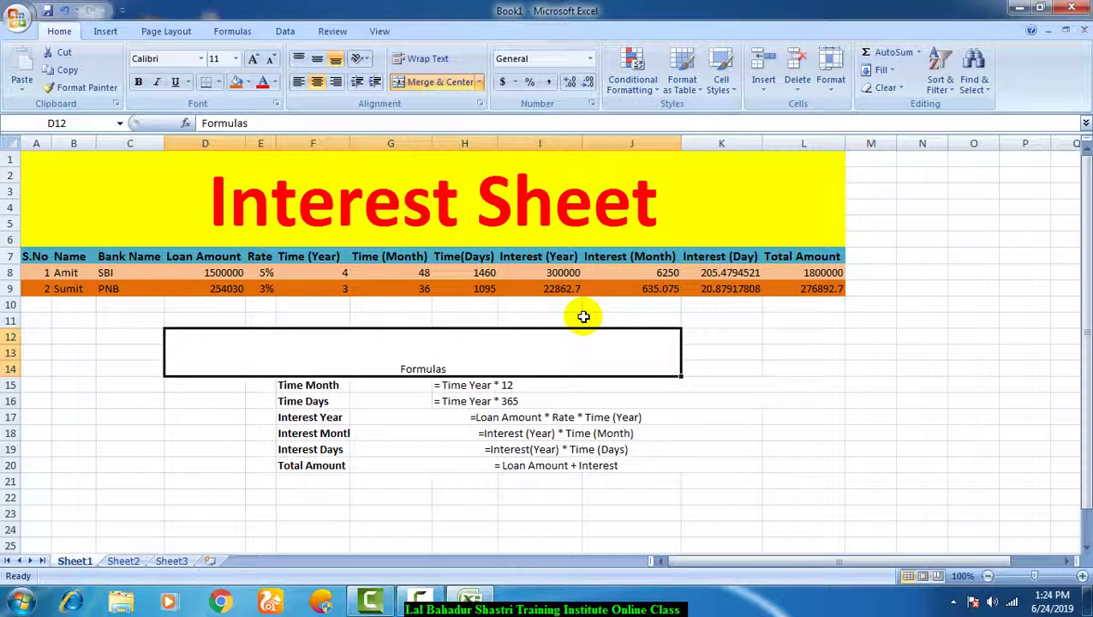
{"action": "left_click", "coordinate": [254, 60]}
{"action": "left_click", "coordinate": [254, 59]}
{"action": "left_click", "coordinate": [254, 60]}
{"action": "left_click", "coordinate": [253, 60]}
{"action": "left_click", "coordinate": [253, 60]}
{"action": "left_click", "coordinate": [253, 60]}
{"action": "left_click", "coordinate": [253, 60]}
{"action": "left_click", "coordinate": [254, 60]}
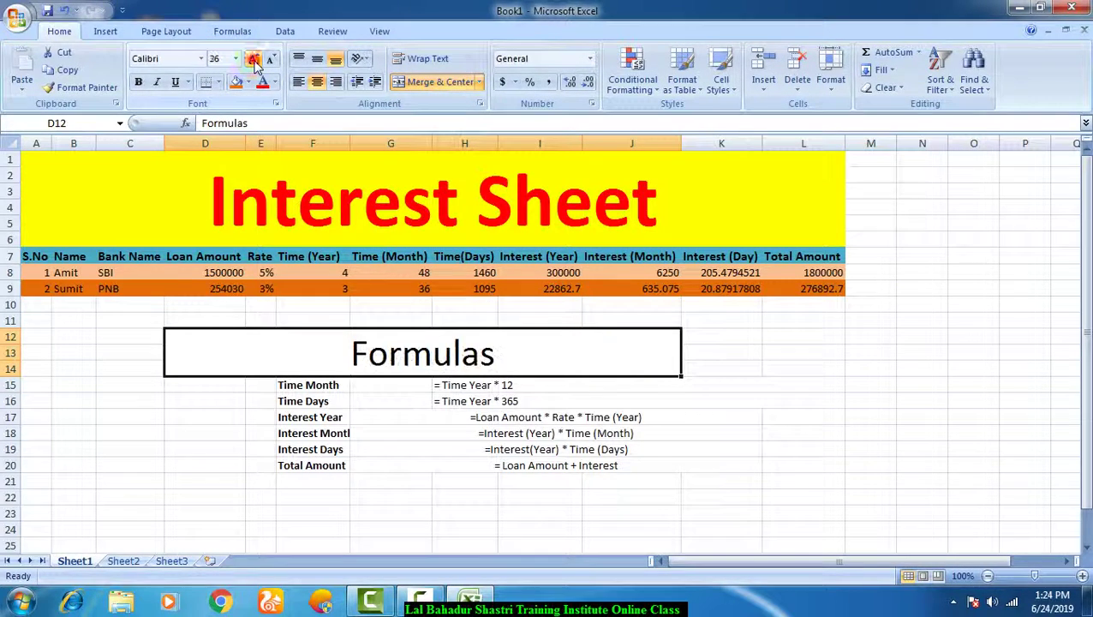
{"action": "left_click", "coordinate": [377, 468]}
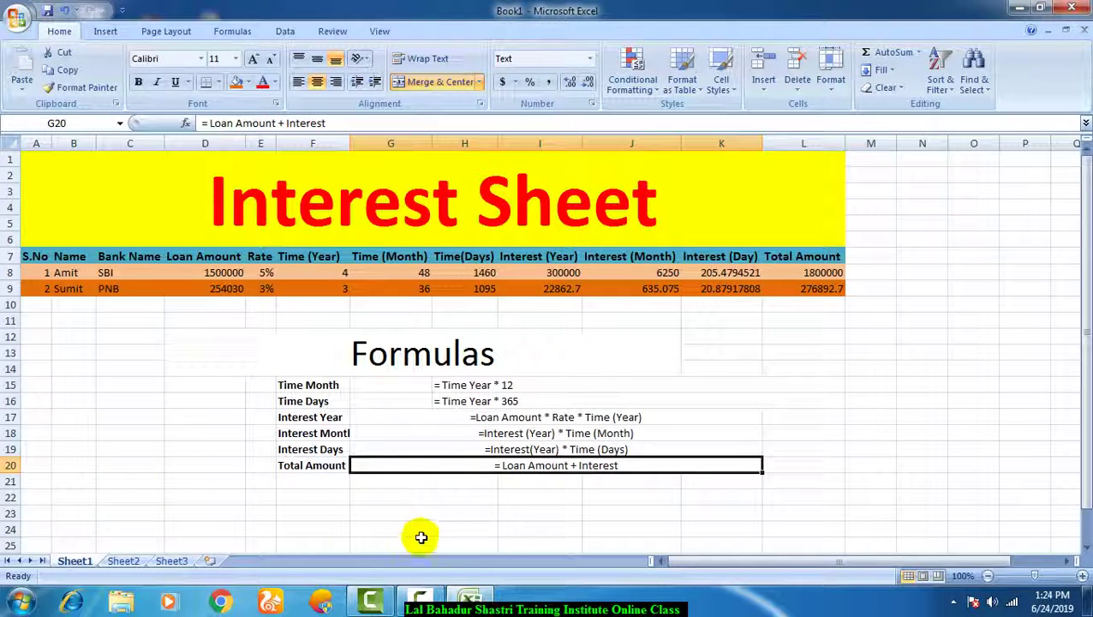
{"action": "left_click", "coordinate": [418, 597]}
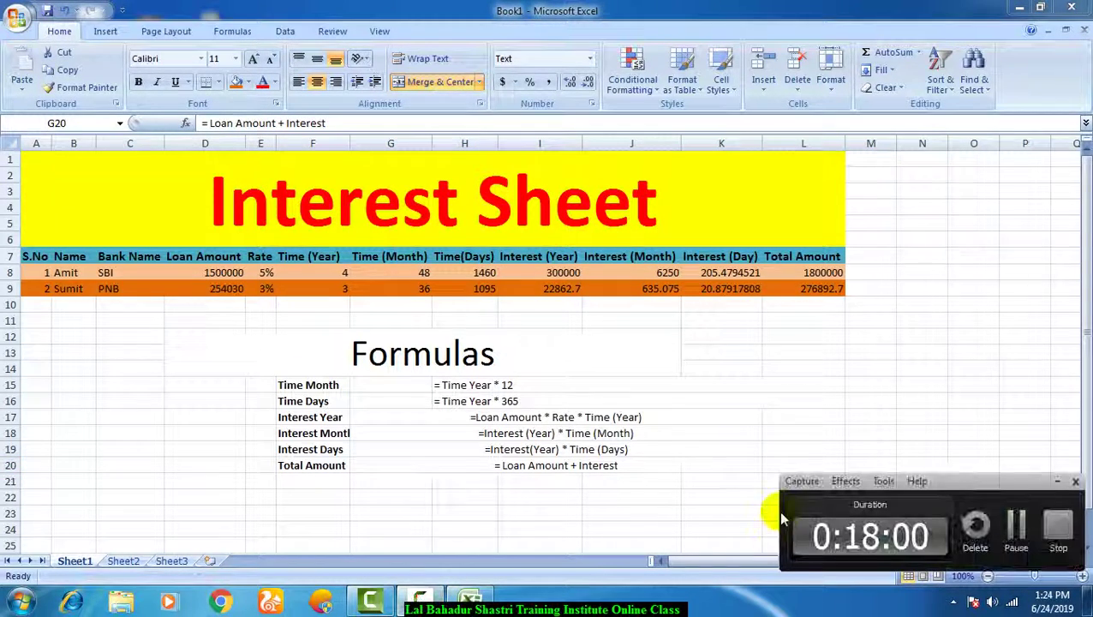